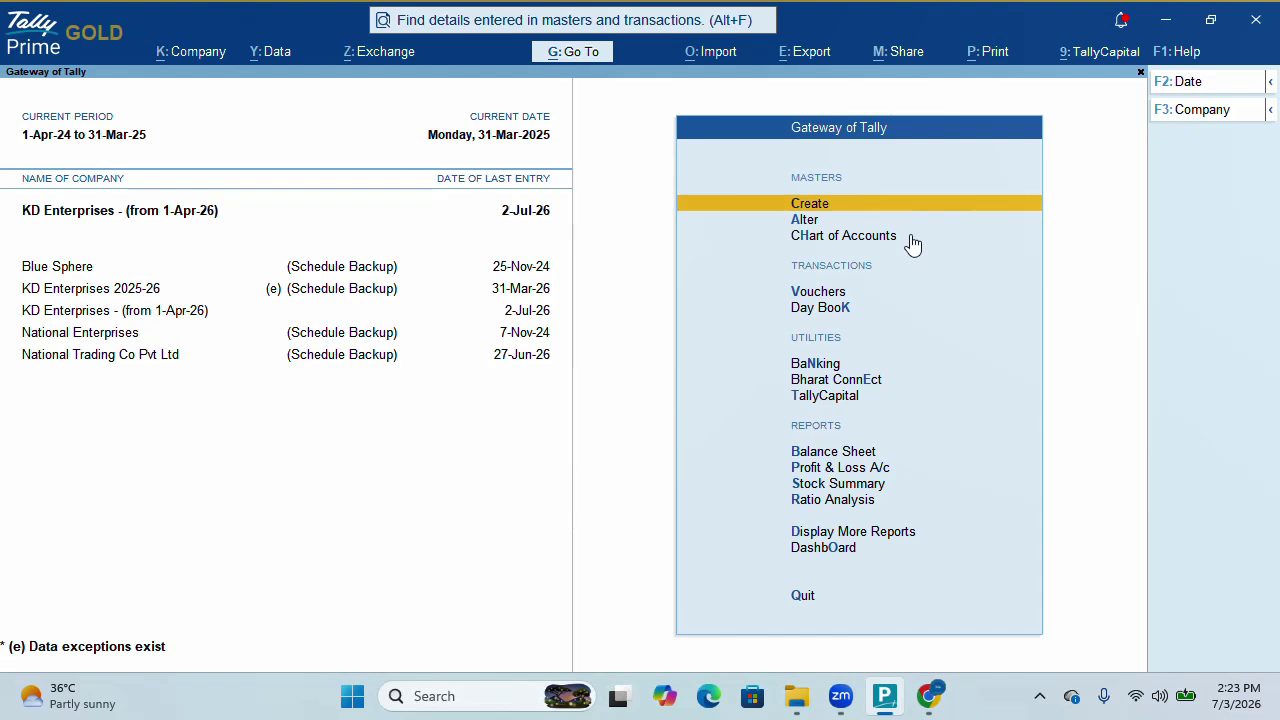
key(Down)
key(Down)
key(Down)
key(Down)
key(Down)
key(Down)
key(Down)
key(Down)
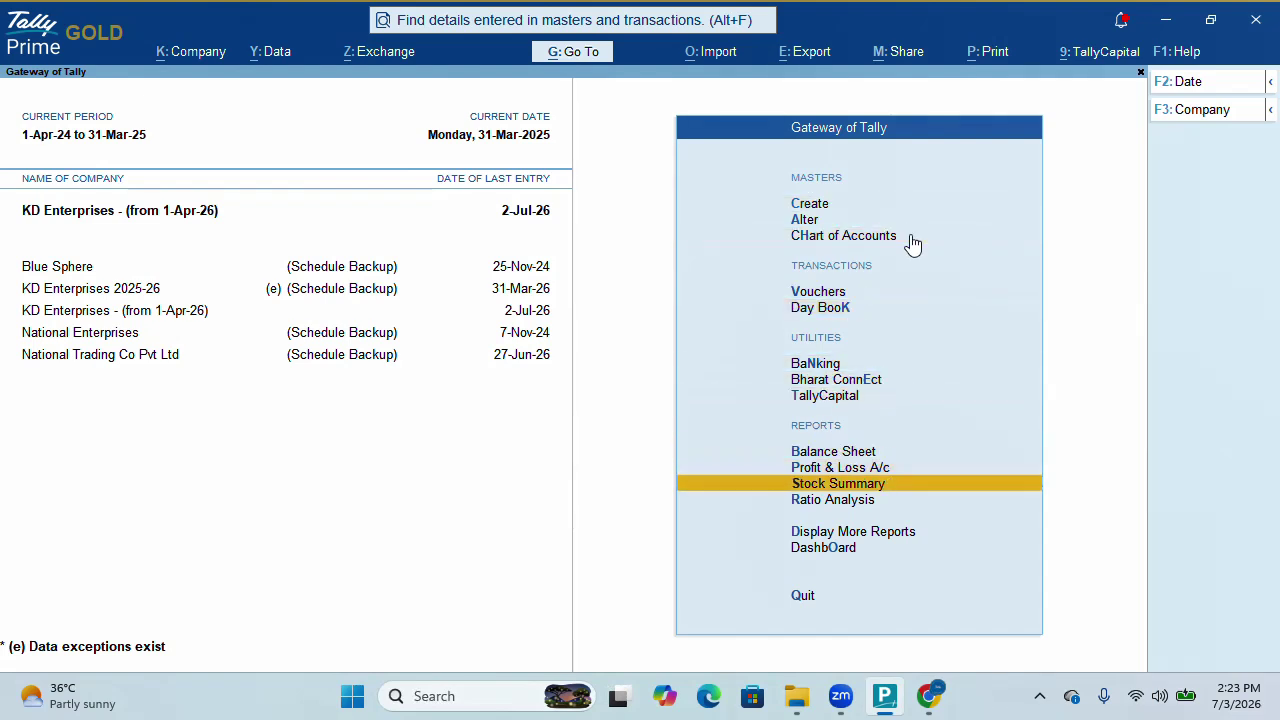
key(Return)
key(Down)
key(Down)
key(Down)
key(Down)
key(Down)
key(Down)
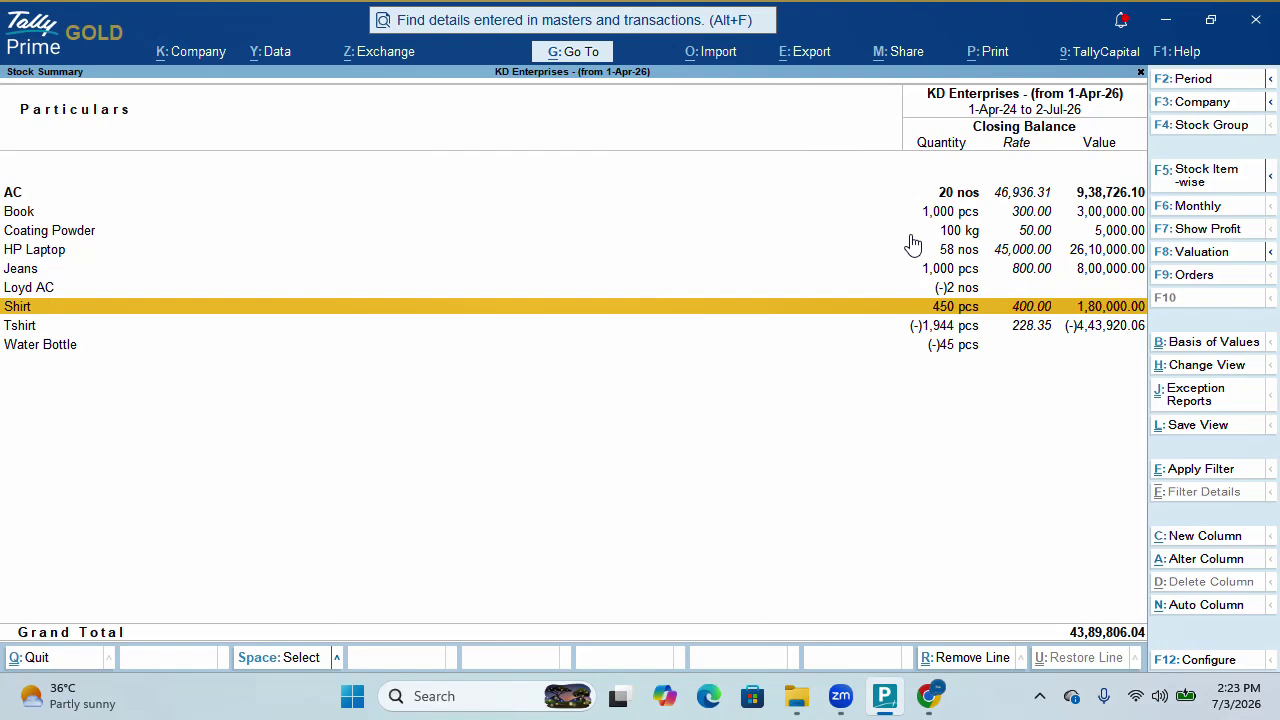
key(Down)
key(Escape)
key(Up)
key(Up)
key(Up)
key(Up)
key(Up)
key(Up)
key(Up)
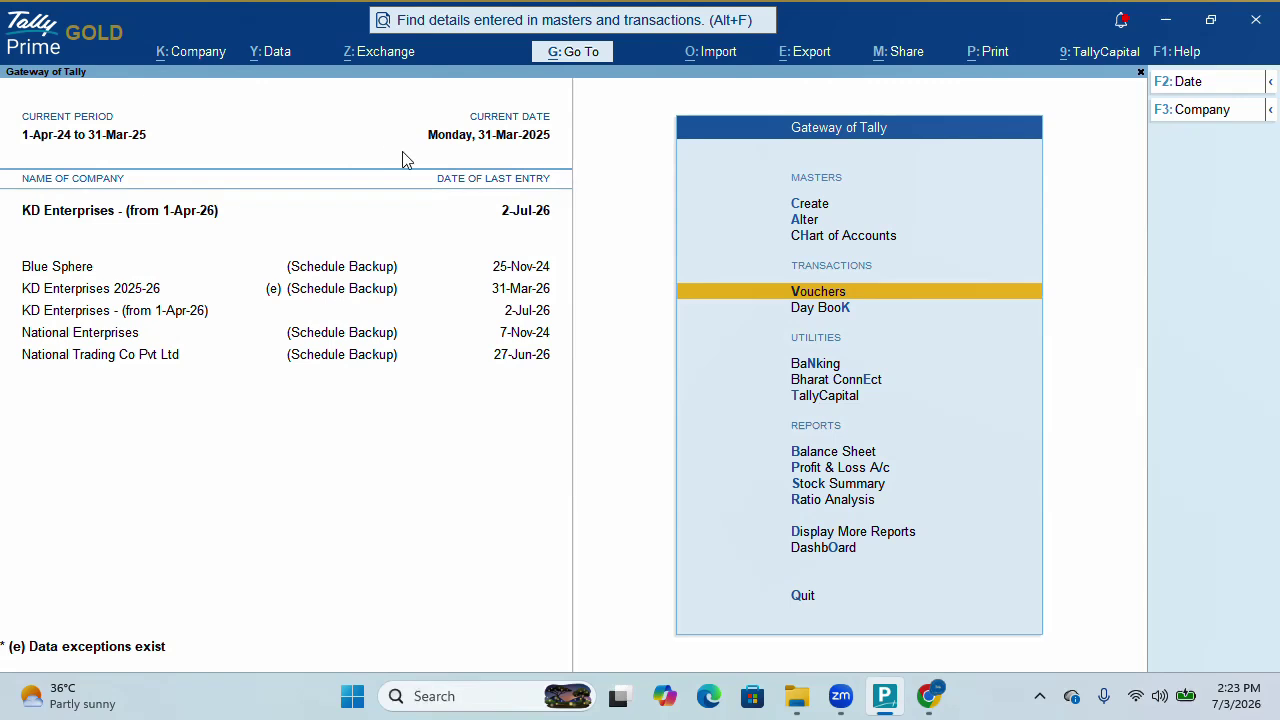
Set the working period from 1-4-2026 to 31-3-2027
key(alt+F2)
key(BackSpace)
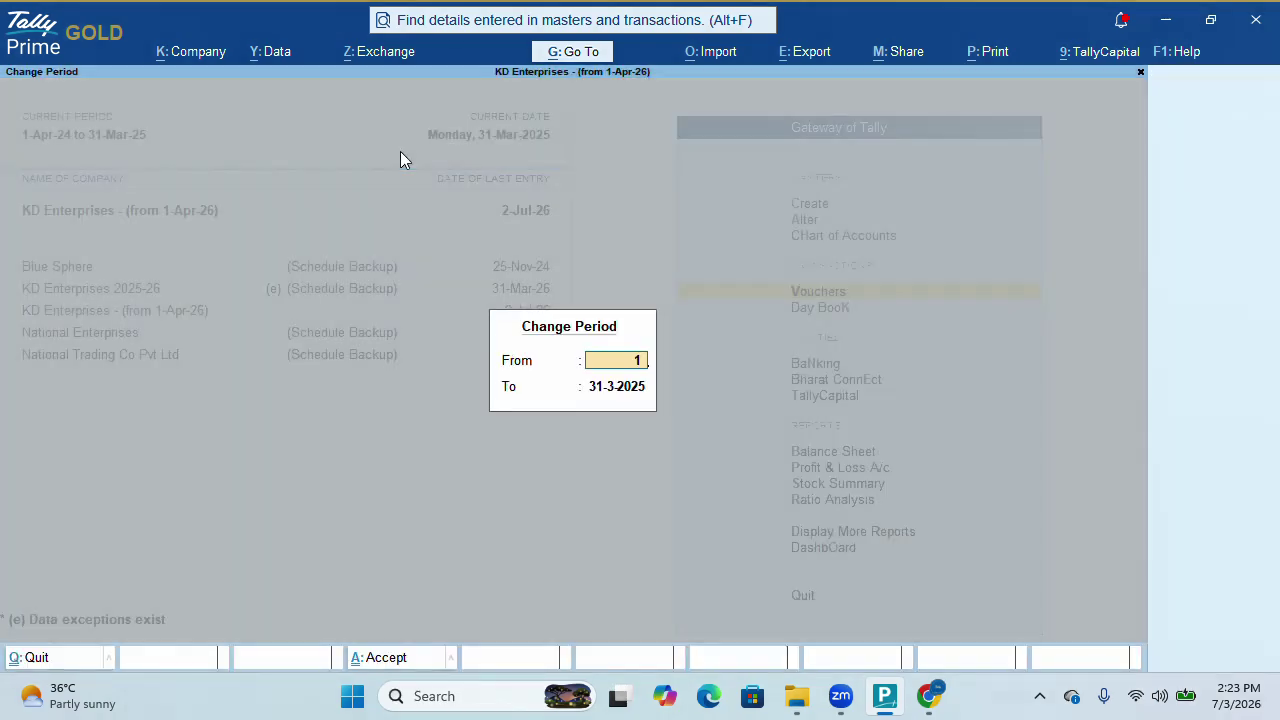
text(1 4 2026)
key(Return)
text(31)
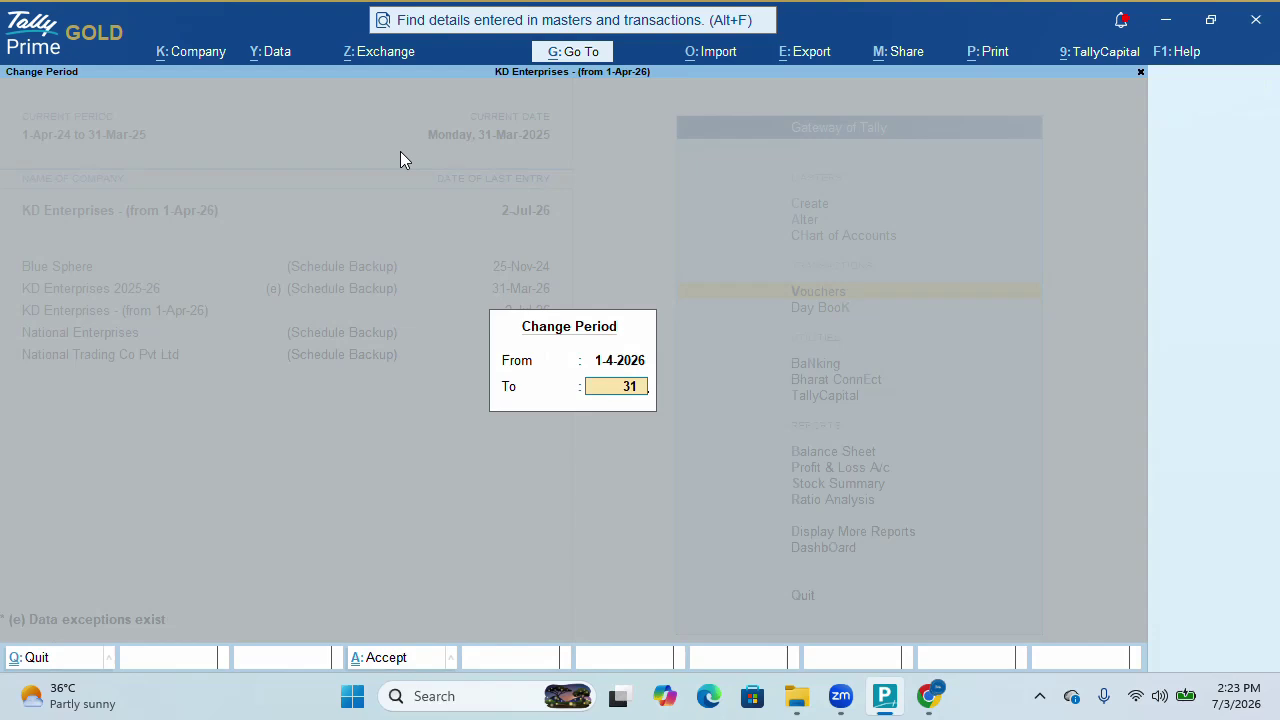
text( 3 2027)
key(Return)
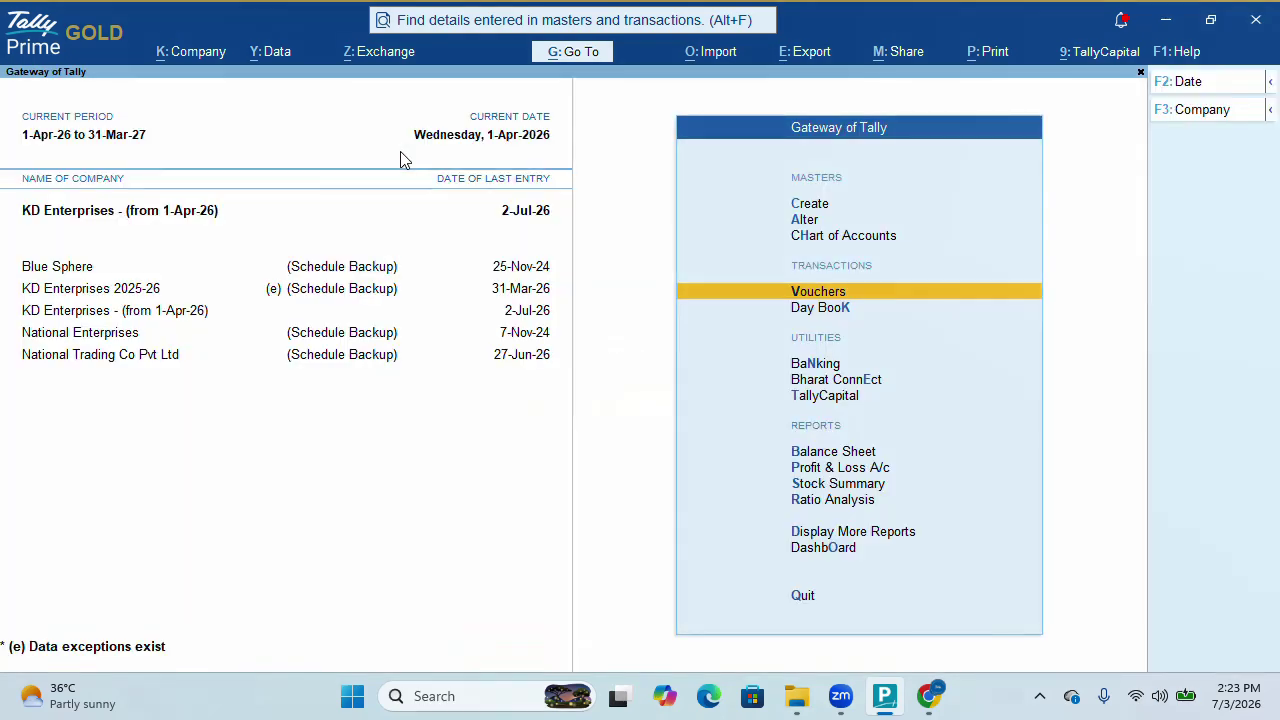
Set the current date to 3-Jul-2026
key(F2)
key(BackSpace)
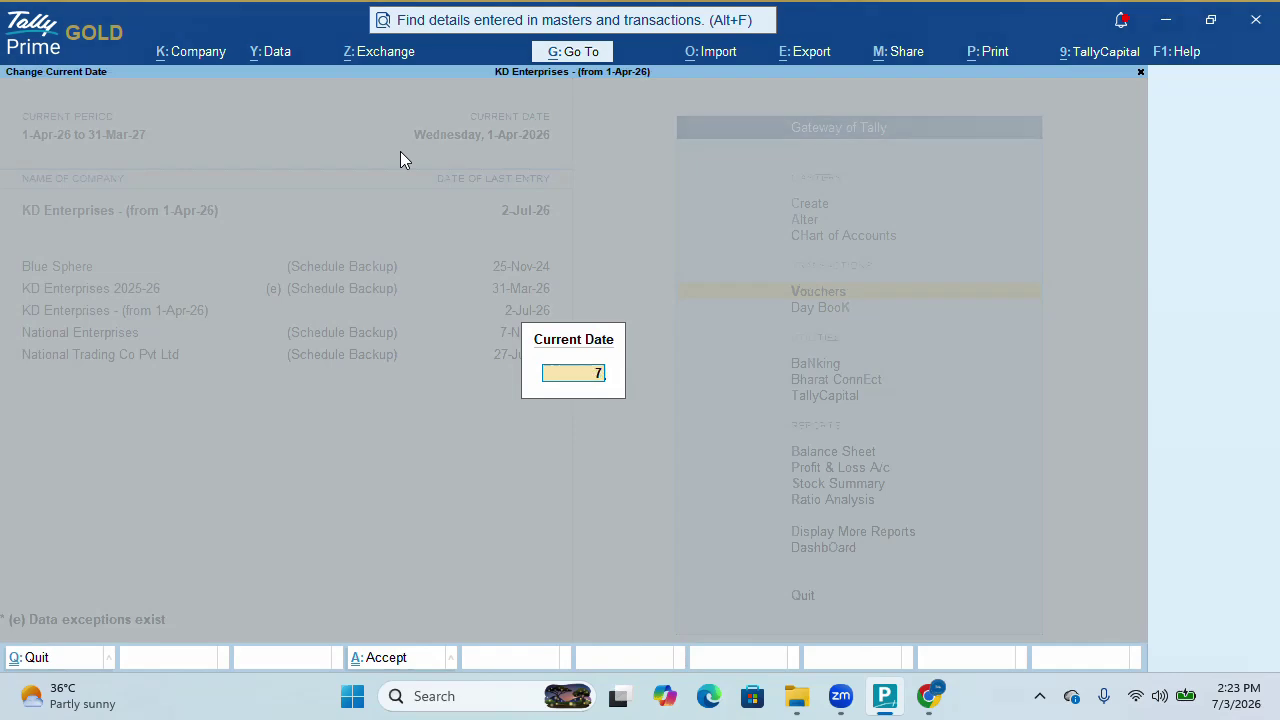
text(73 7)
key(Return)
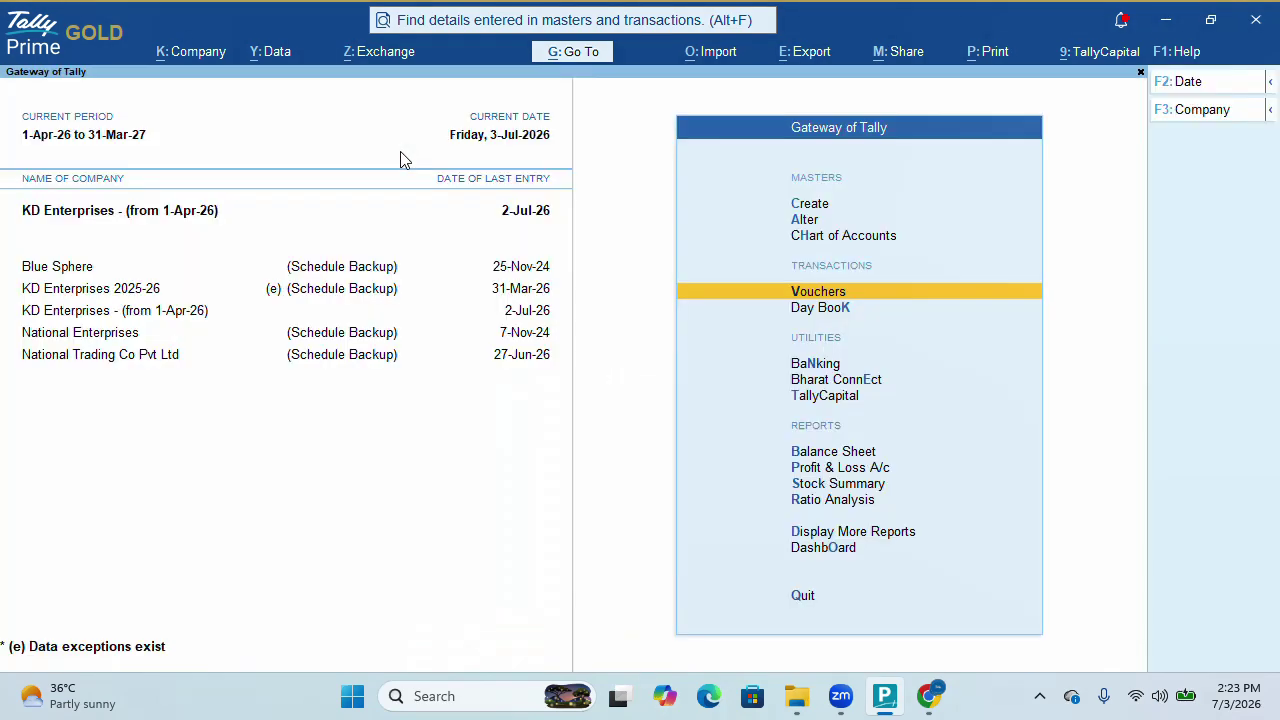
Start voucher entry and pick Purchase Order from the full list, including inactive voucher types
key(Return)
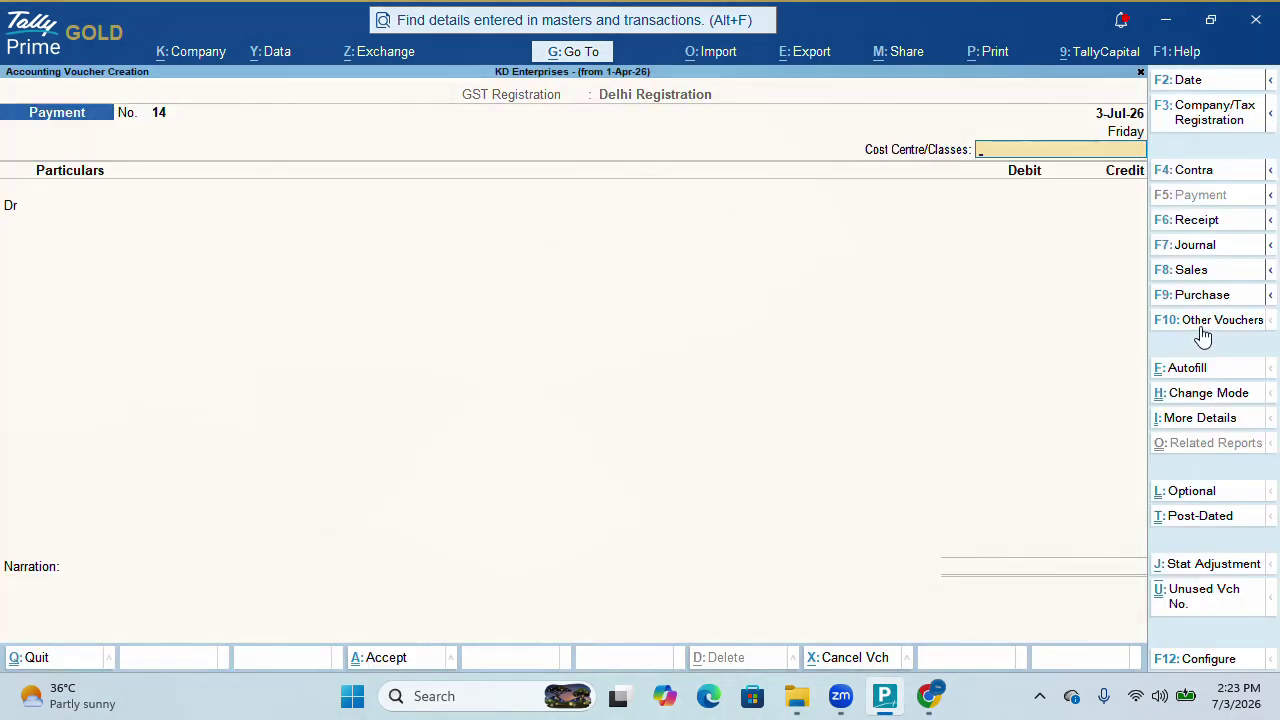
click(1201, 325)
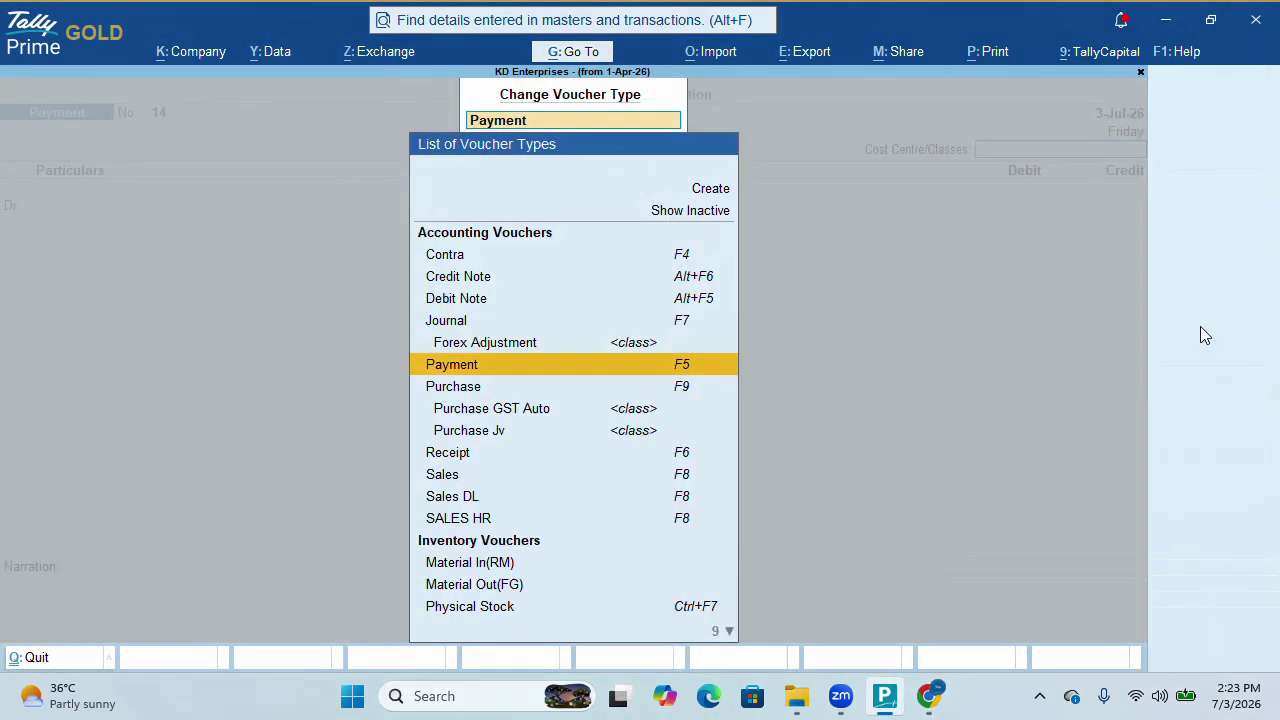
key(Up)
key(Up)
key(Up)
key(Up)
key(Up)
key(Up)
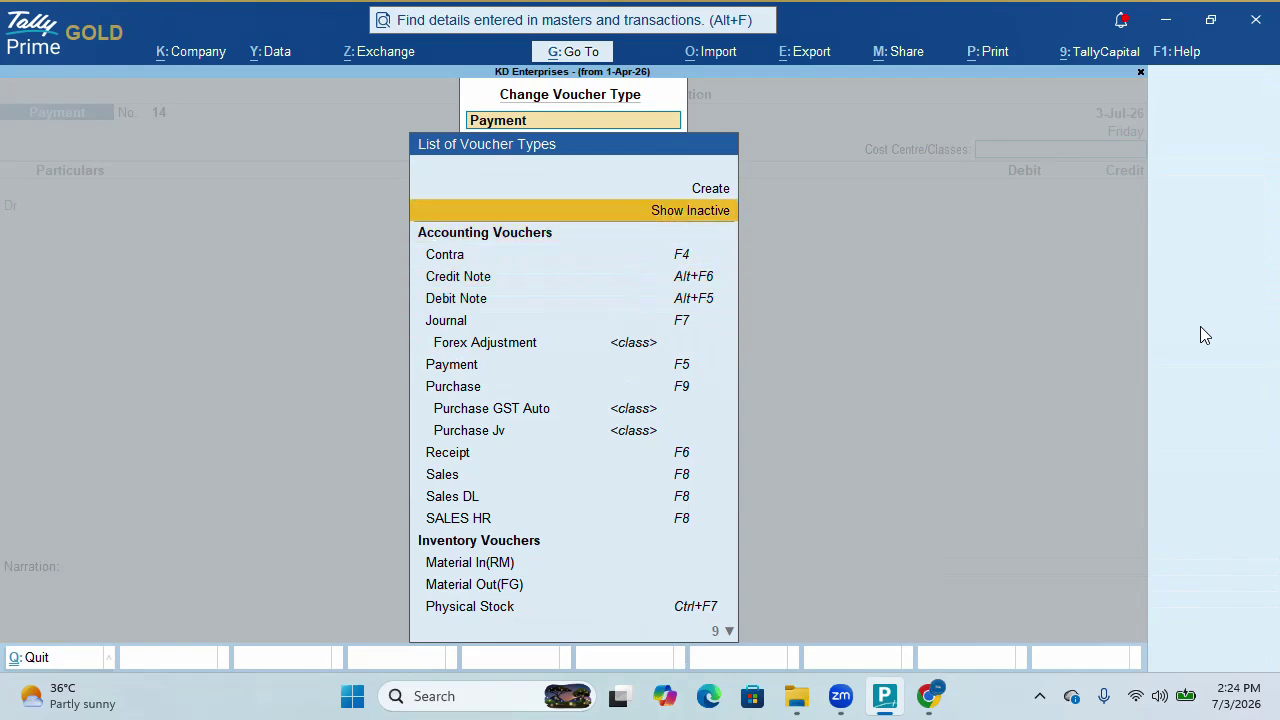
key(Return)
key(Down)
key(Down)
key(Down)
key(Down)
key(Down)
key(Down)
key(Down)
key(Down)
key(Down)
key(Down)
key(Down)
key(Down)
key(Down)
key(Down)
key(Down)
key(Down)
key(Down)
key(Down)
key(Down)
key(Down)
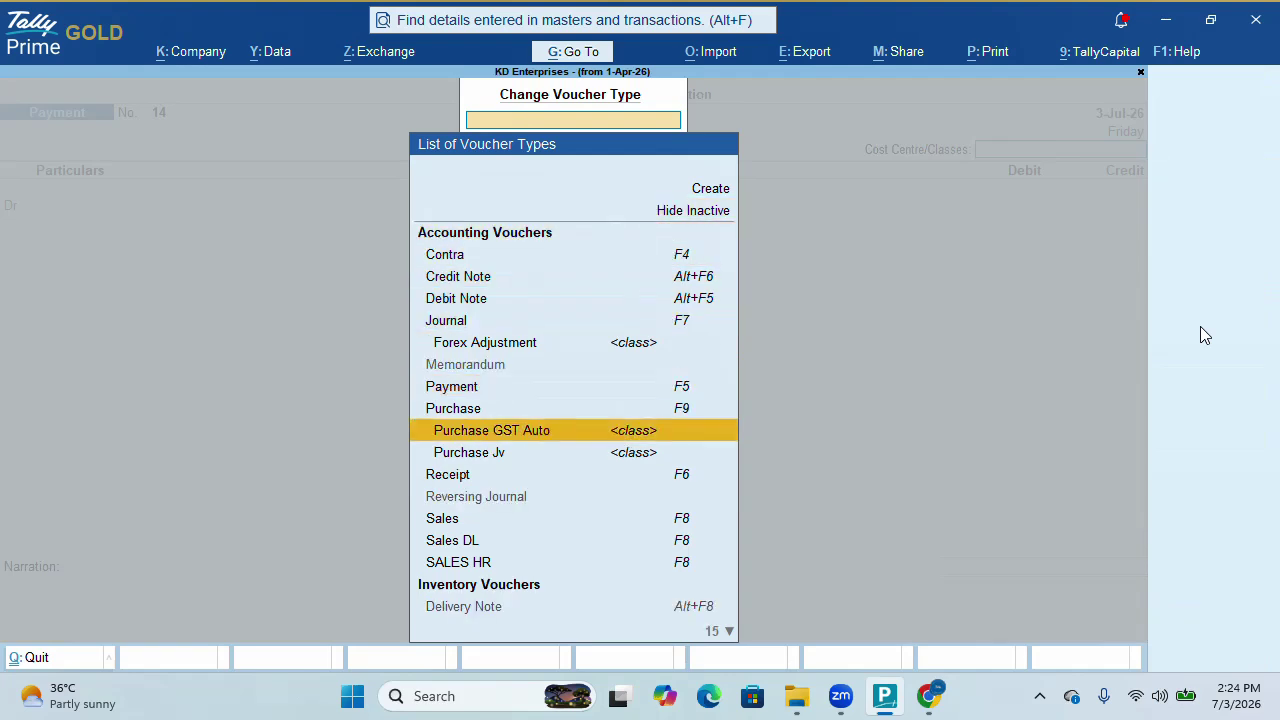
key(Down)
key(Down)
key(Down)
key(Down)
key(Down)
key(Down)
key(Down)
key(Down)
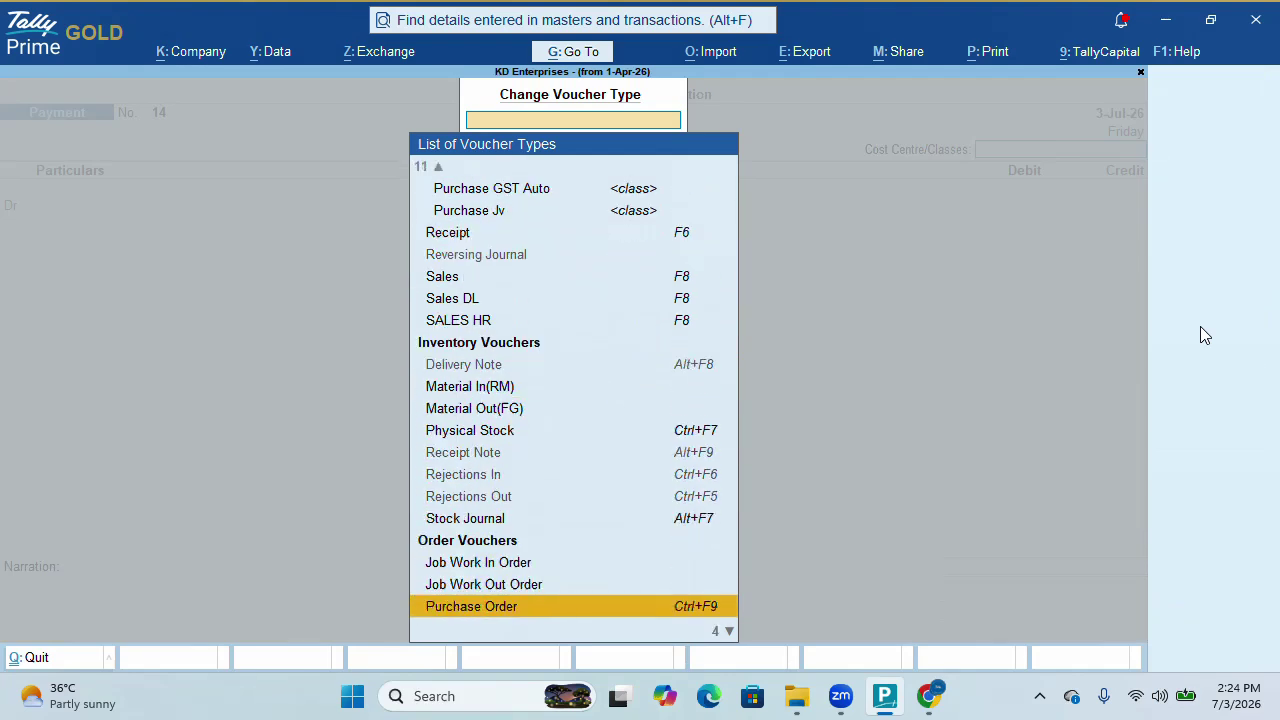
key(Up)
key(Up)
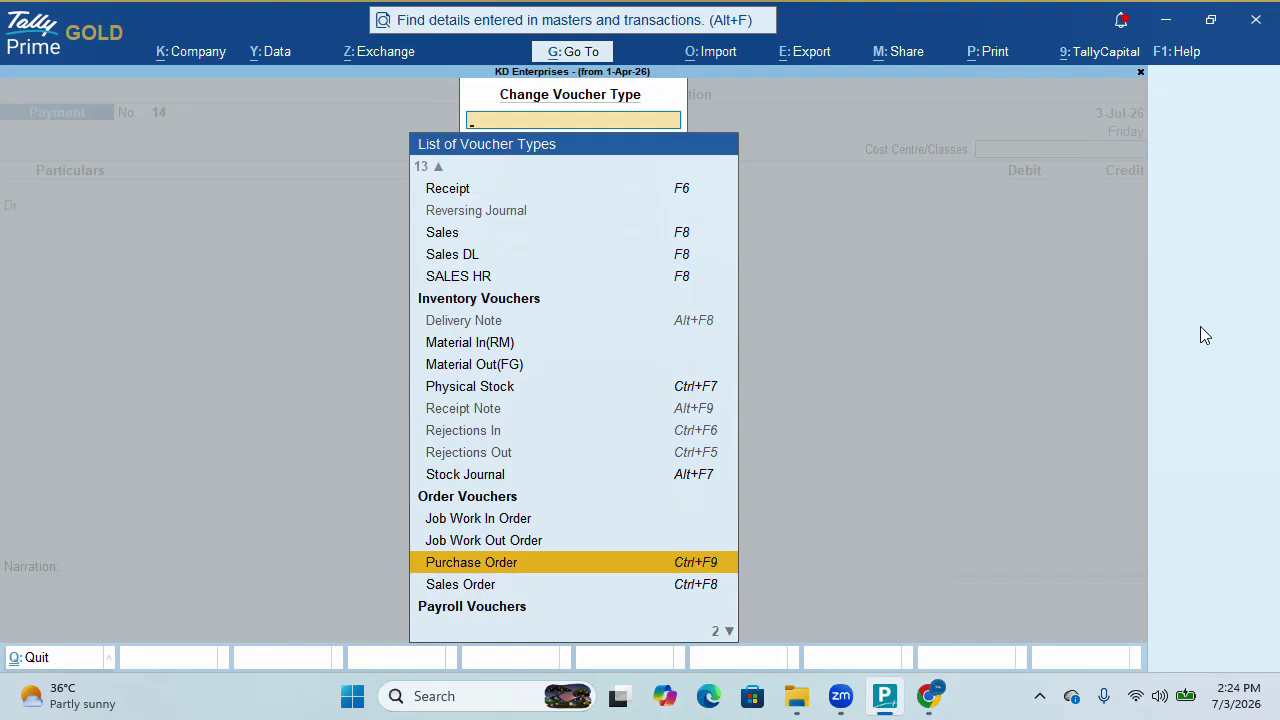
key(Up)
key(Up)
key(Up)
key(Up)
key(Up)
key(Up)
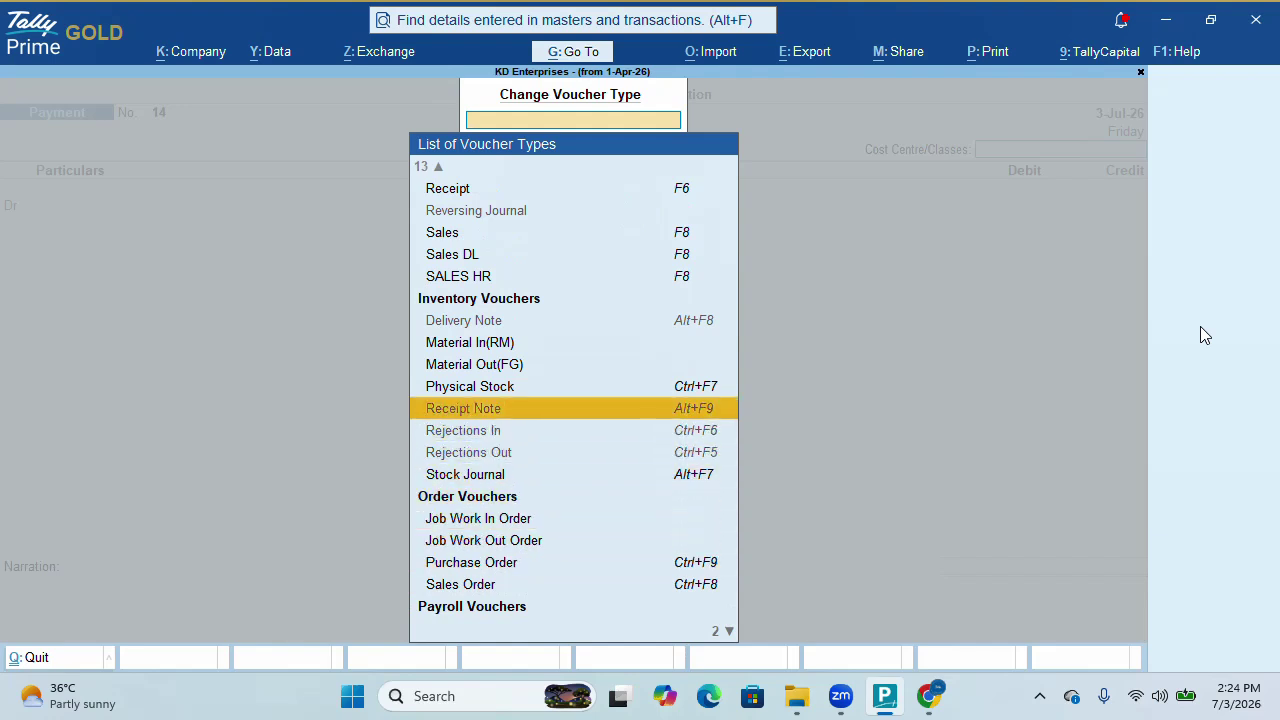
key(Down)
key(Down)
key(Down)
key(Down)
key(Down)
key(Down)
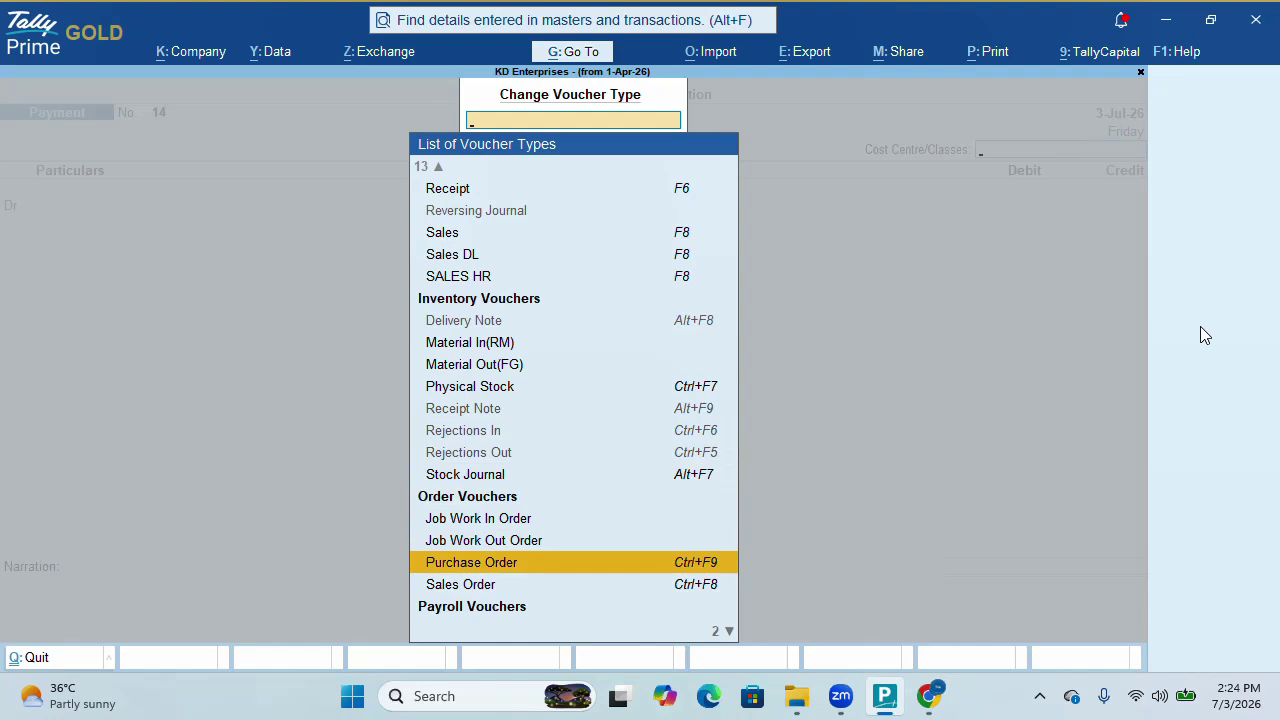
key(Return)
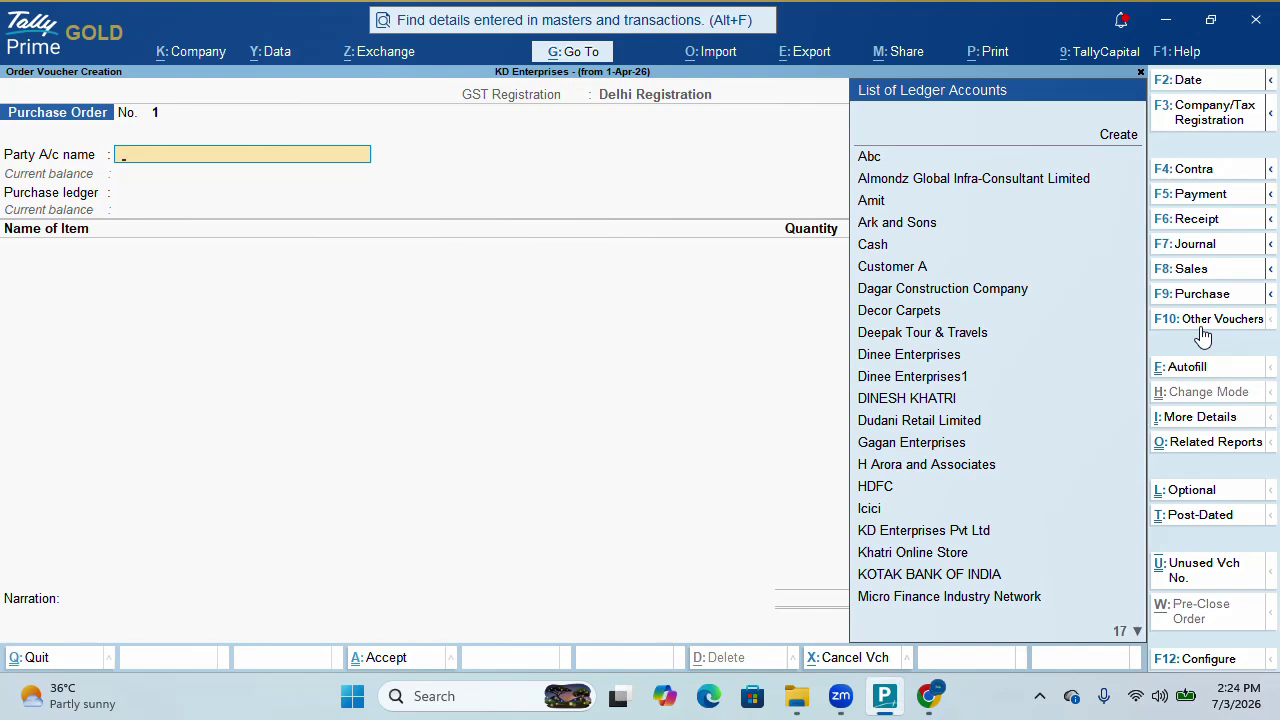
Create a new party ledger named 'Chaudhory Enterprises' under Sundry Creditors
text(Ch)
key(BackSpace)
key(BackSpace)
key(alt+c)
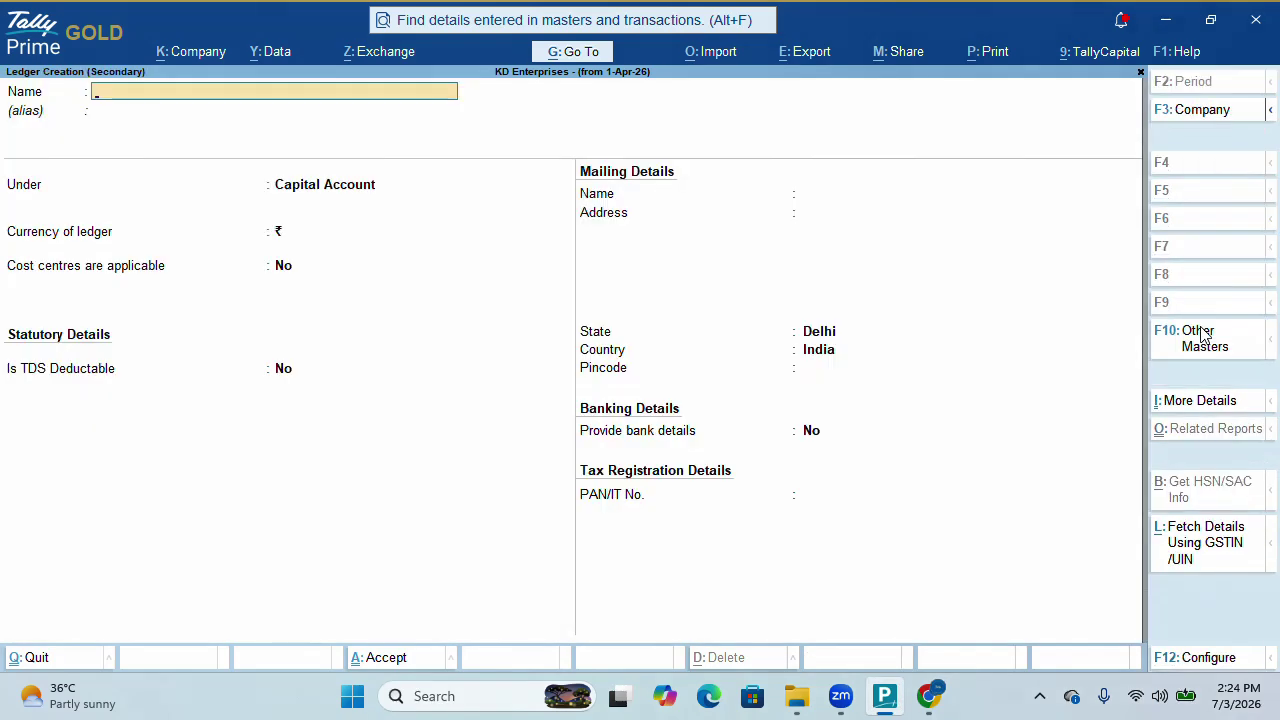
text(Chaud)
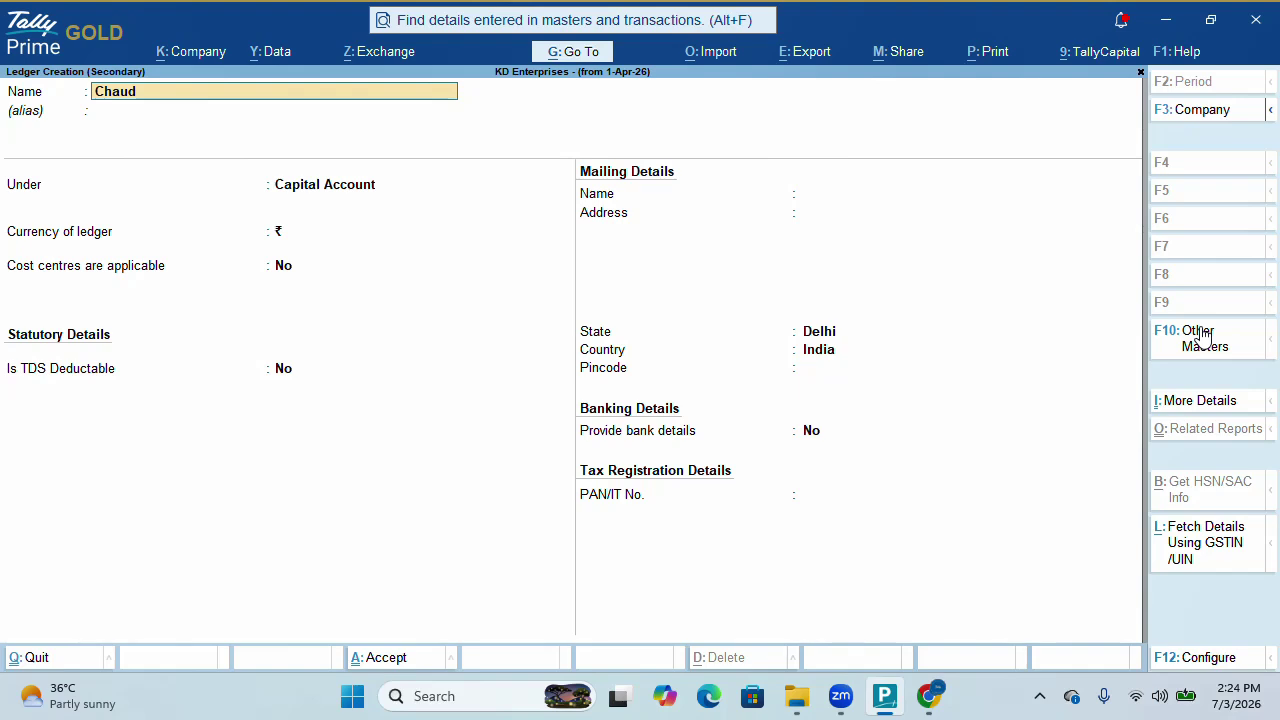
text(hory Enterprises)
key(Return)
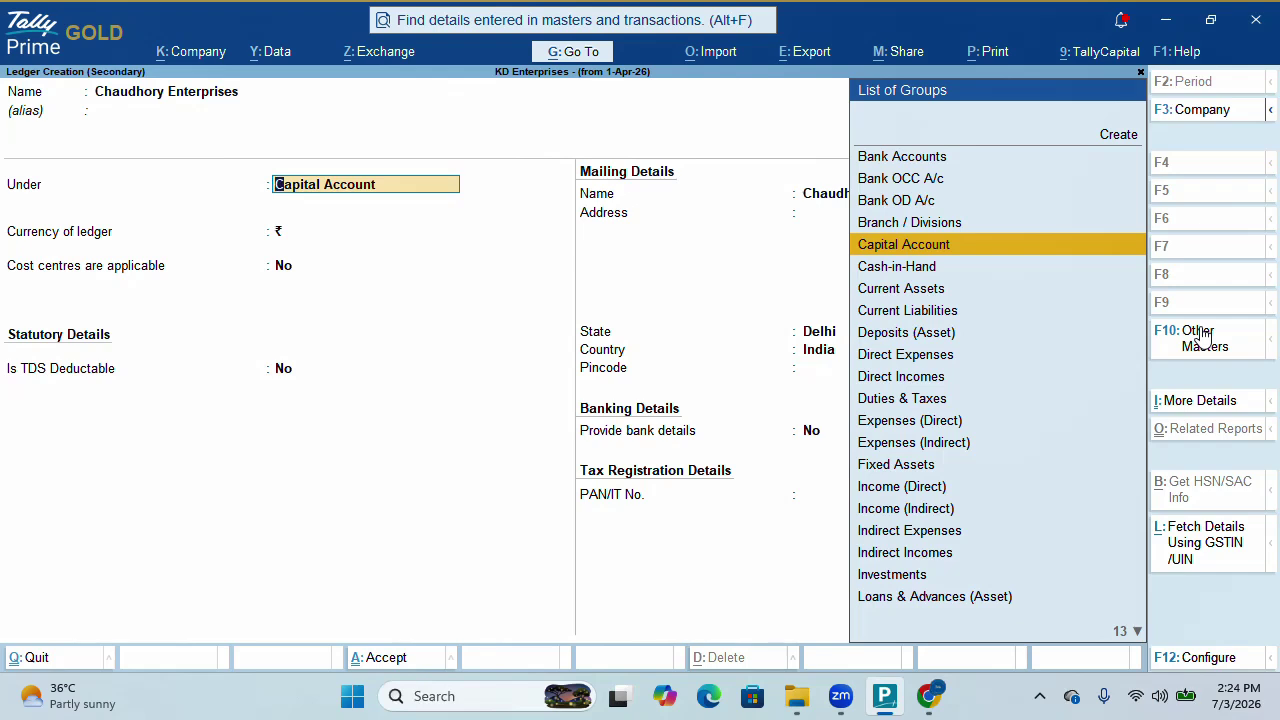
text(S)
key(Down)
key(Down)
key(Down)
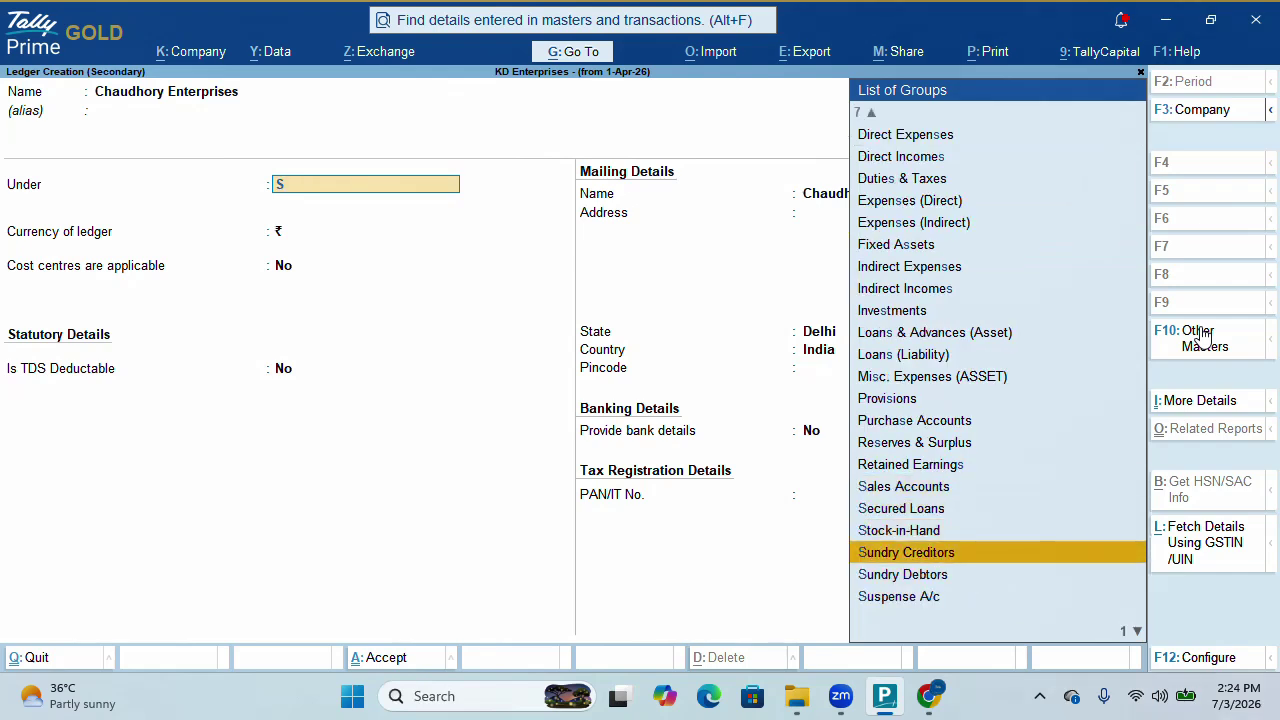
key(Return)
key(Return)
key(Return)
key(Return)
key(Return)
key(Return)
key(Return)
key(Return)
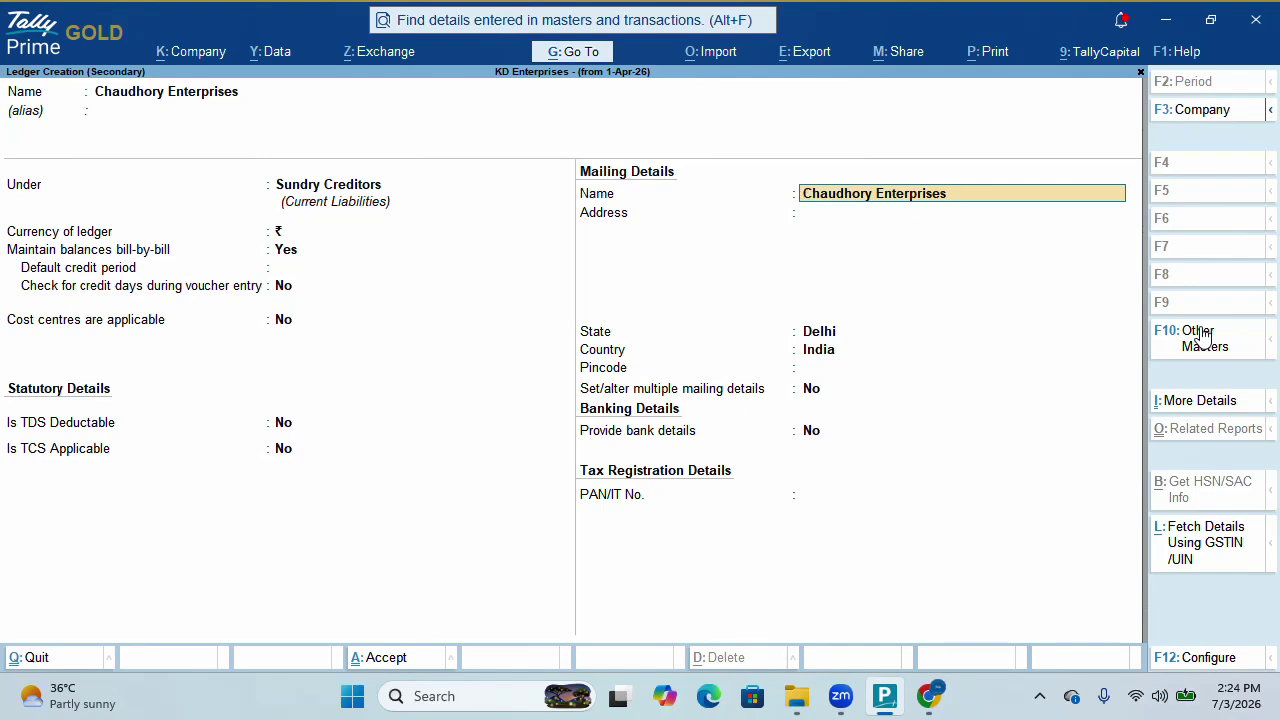
Set the ledger's state to Delhi, enter the supplier's regular GSTIN, and save it
key(Return)
key(Return)
key(Return)
key(Return)
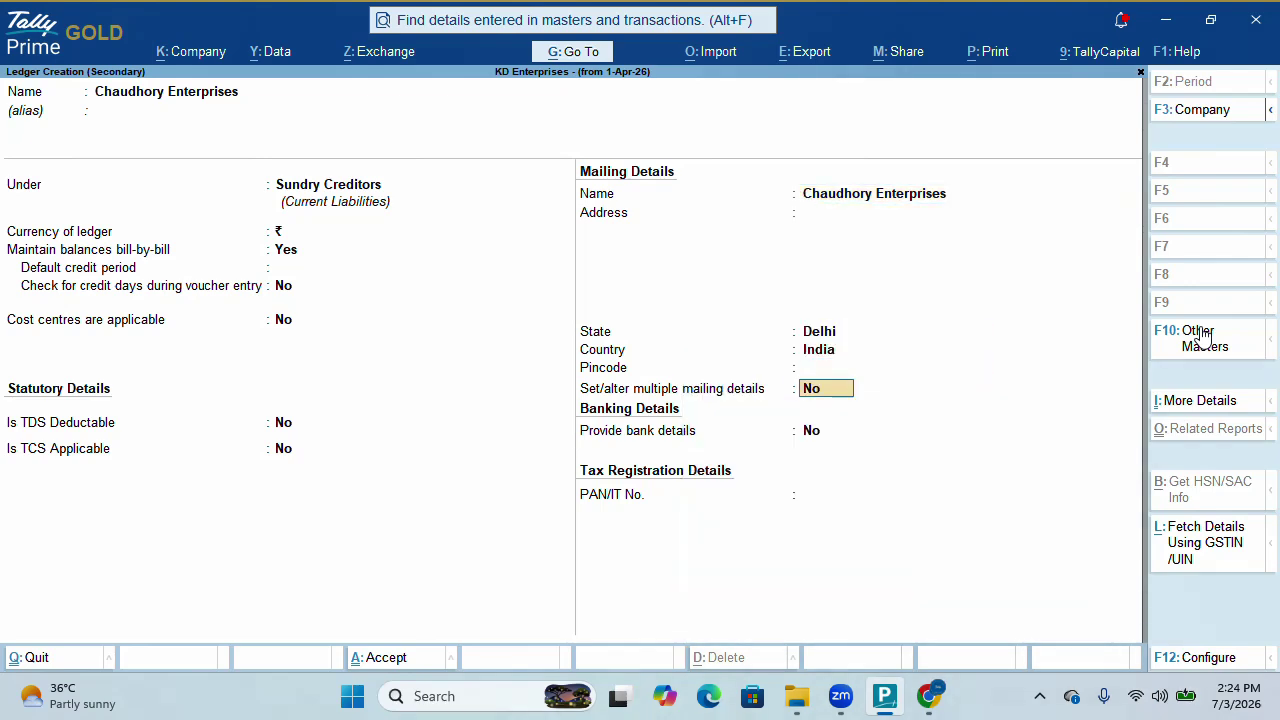
key(Return)
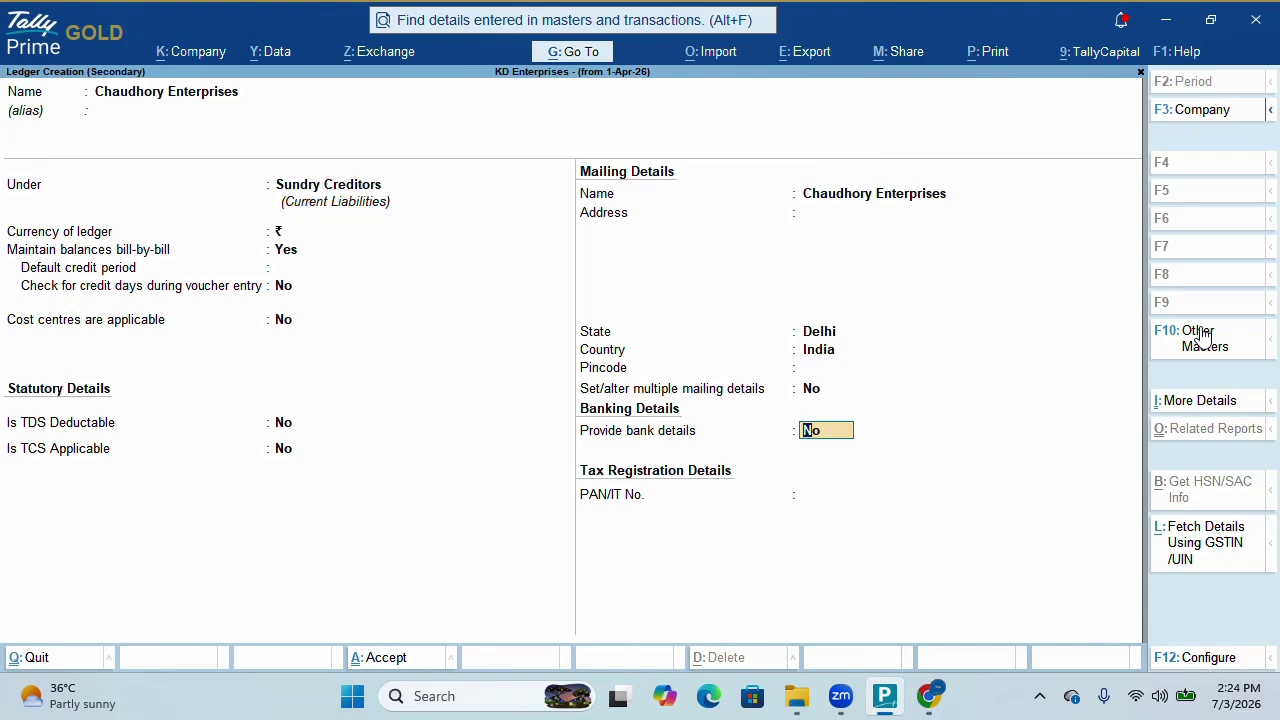
key(Return)
key(Return)
key(Return)
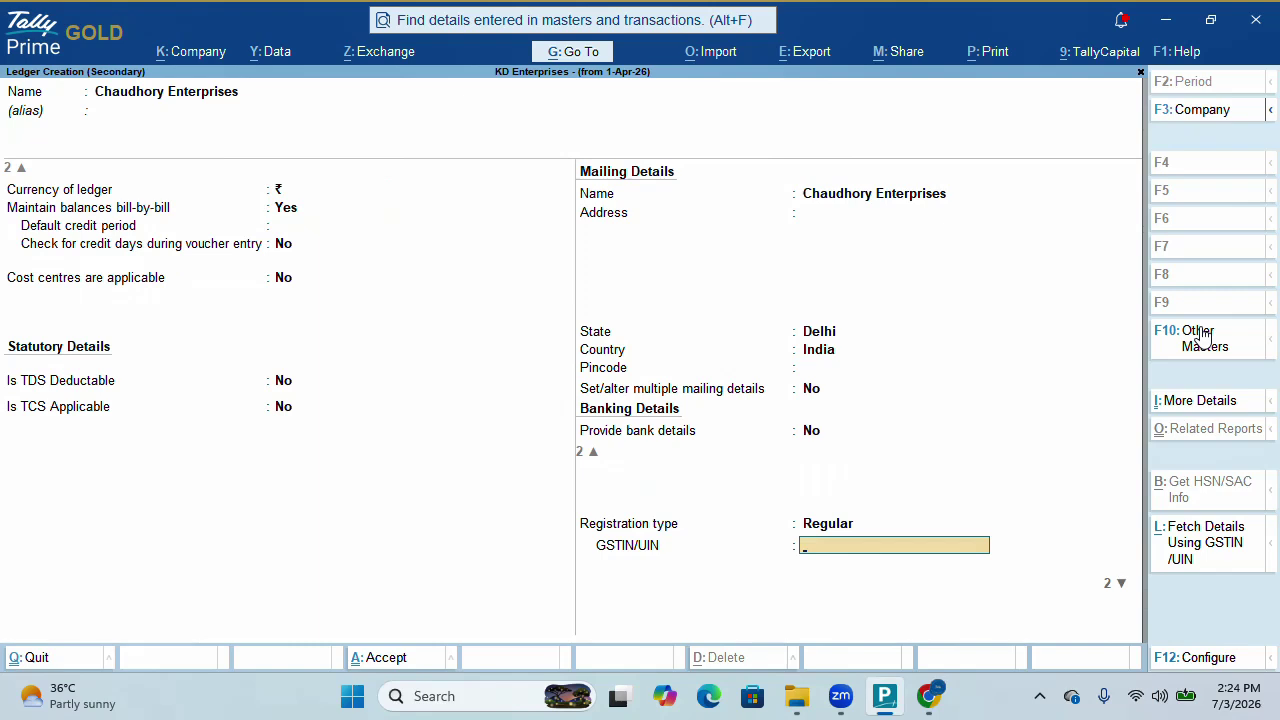
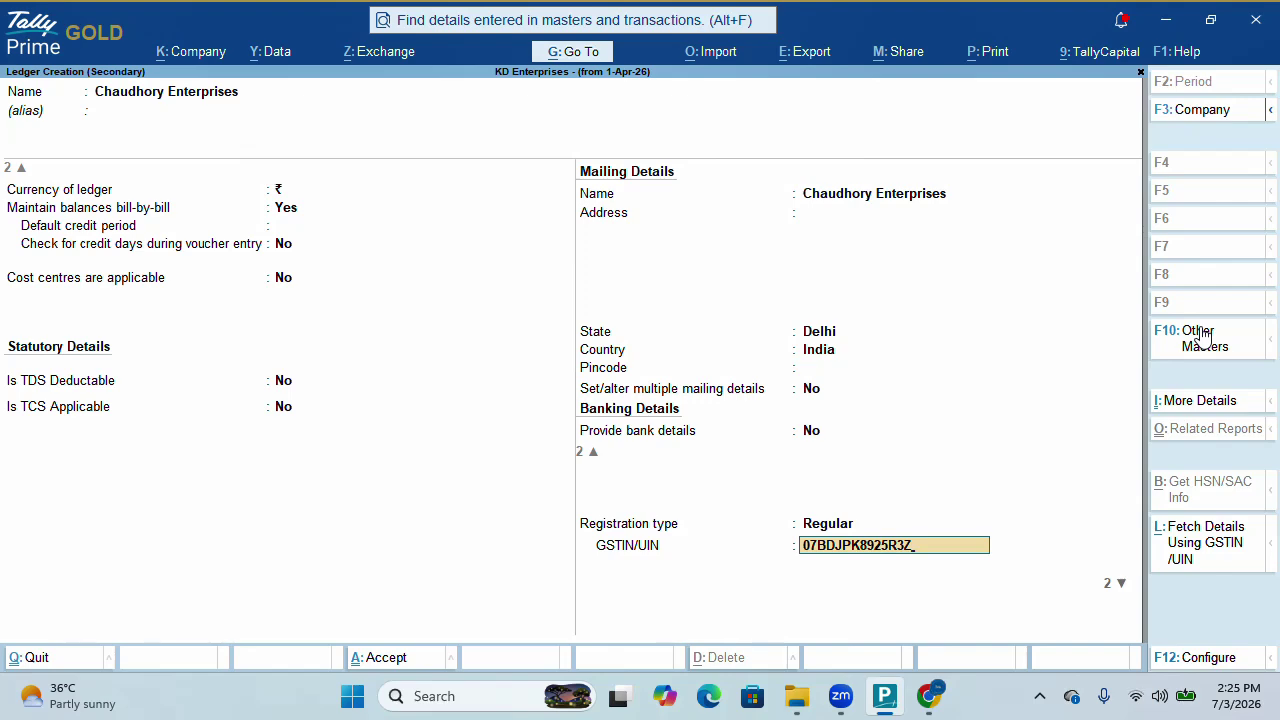
key(Return)
key(Return)
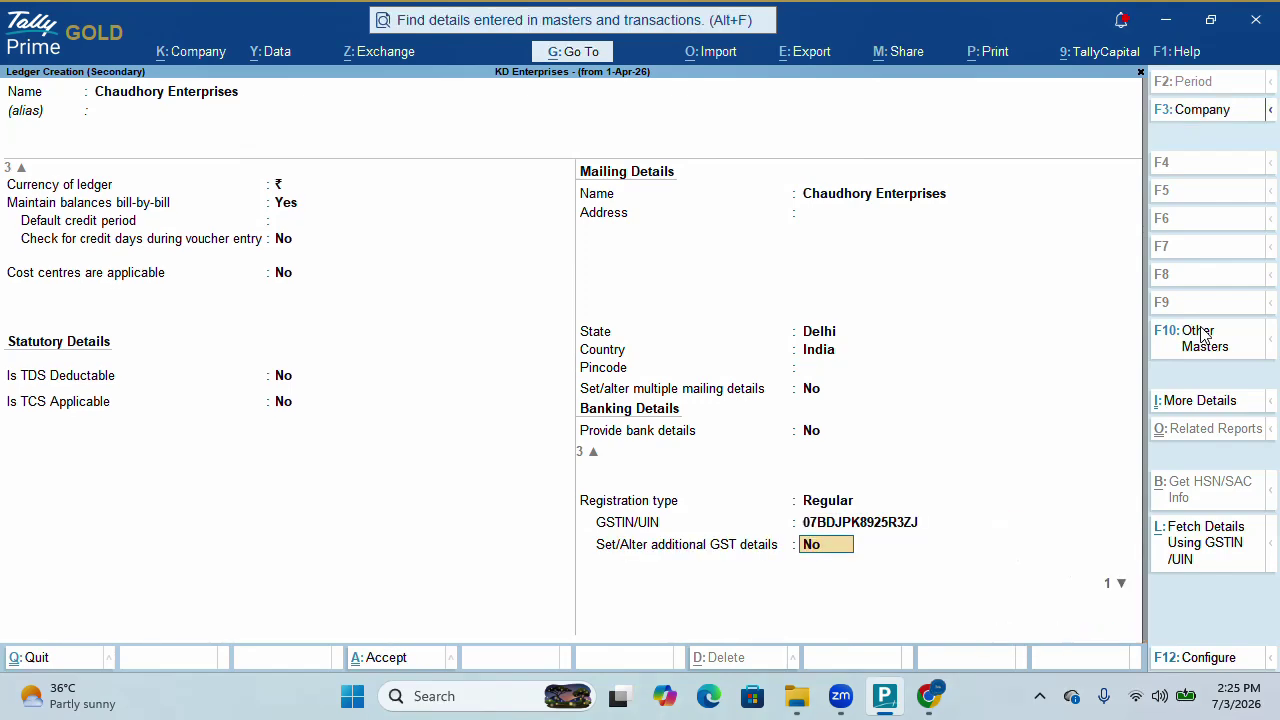
key(ctrl+a)
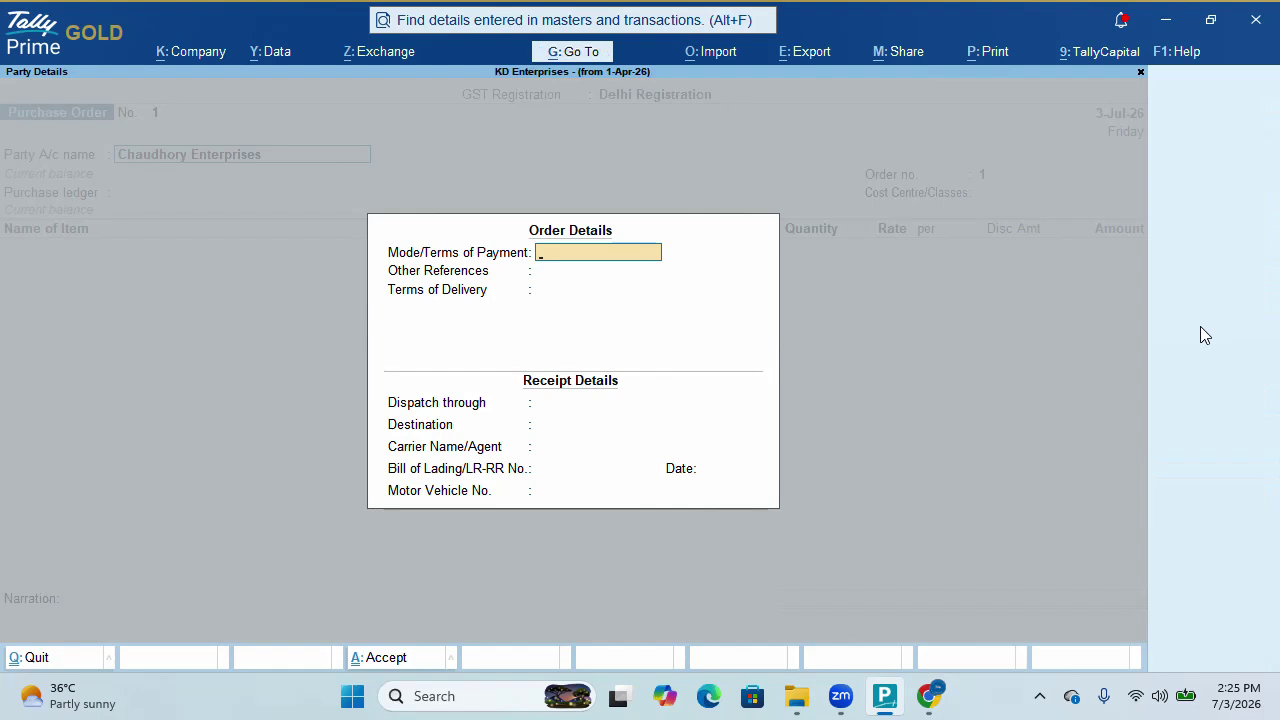
Record Bank as payment terms and '4 Days' as terms of delivery, then close Order Details
text(Bank)
key(Return)
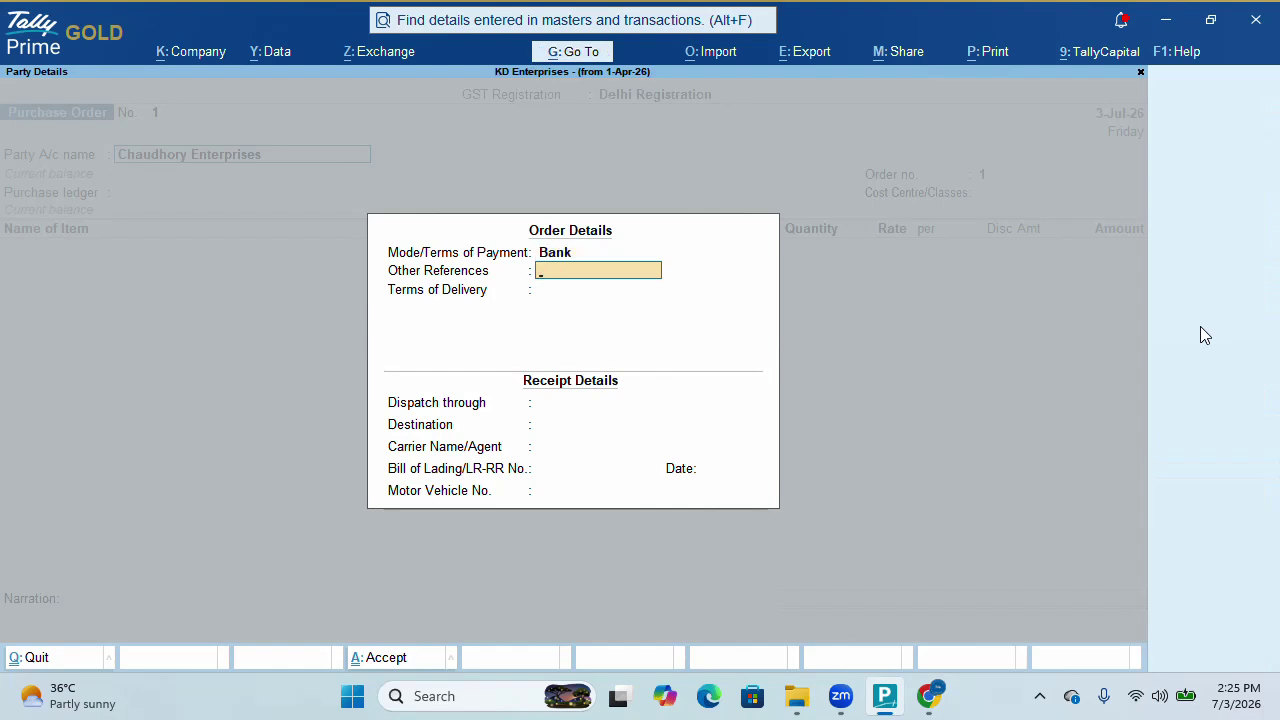
key(Return)
text(4)
key(Return)
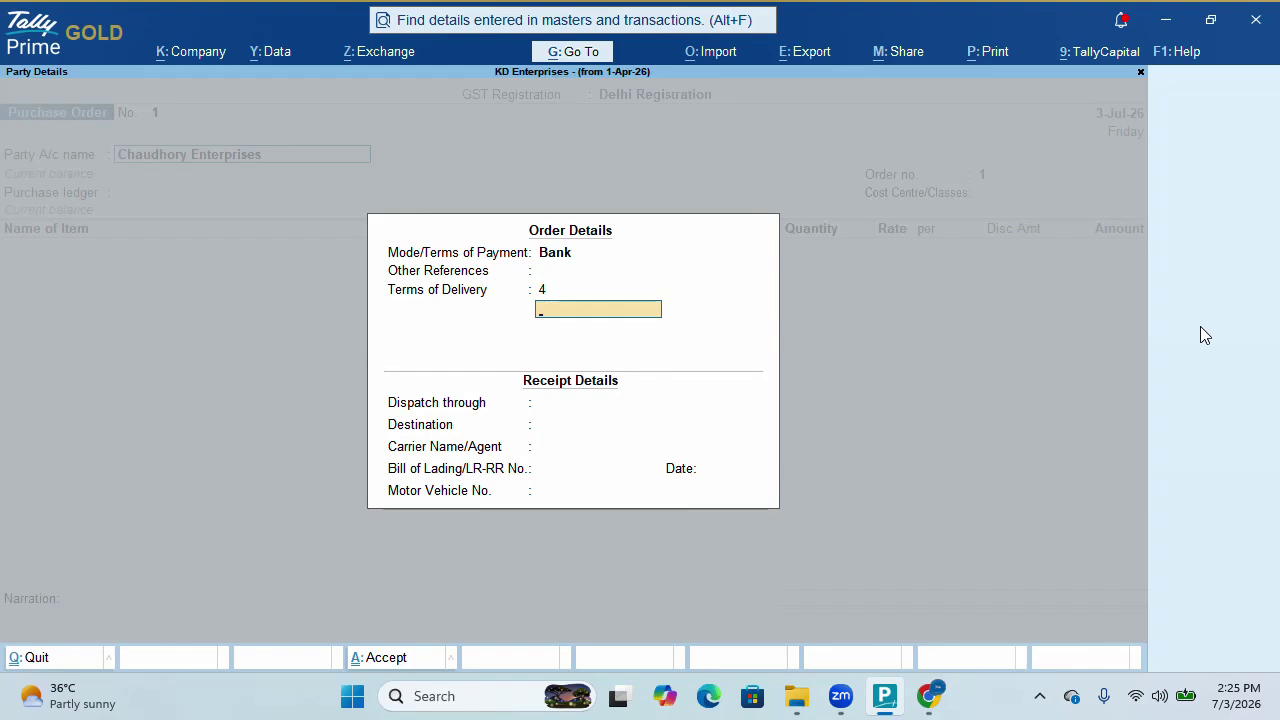
key(BackSpace)
text(Days)
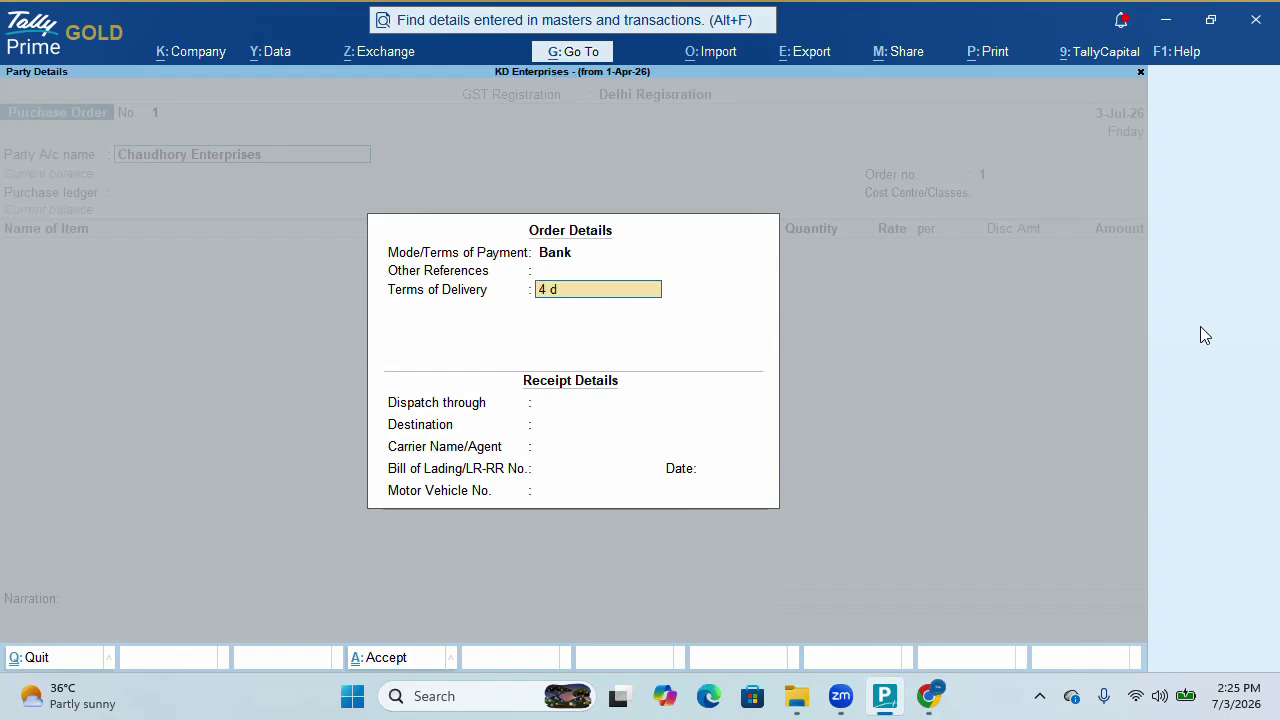
key(Return)
key(Return)
key(Return)
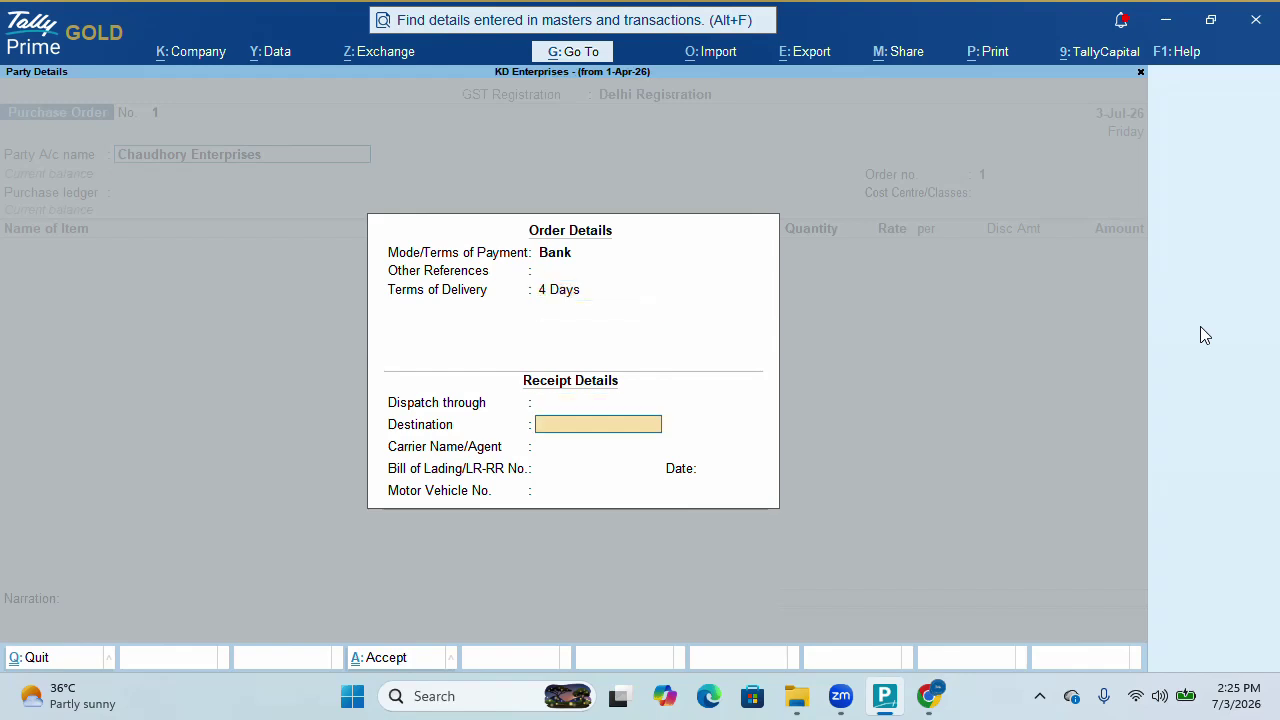
key(BackSpace)
key(BackSpace)
key(Return)
key(Return)
key(Return)
key(Return)
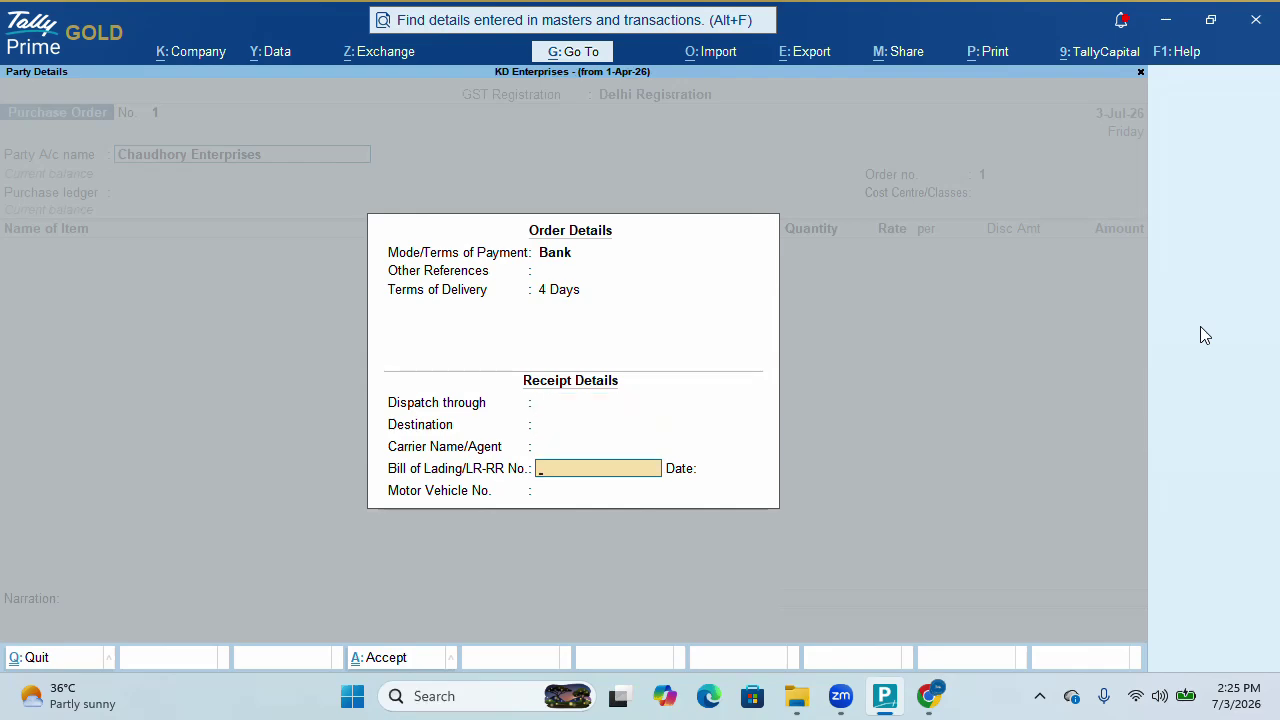
key(Escape)
key(Escape)
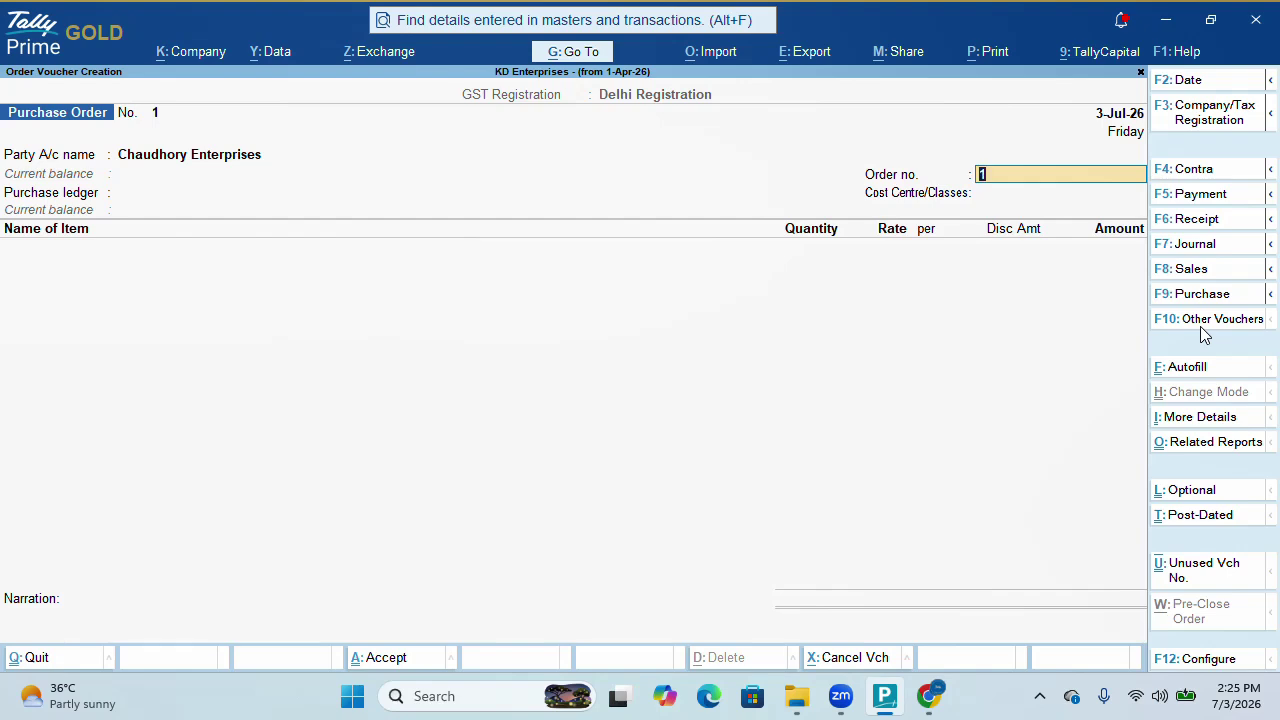
Open the Purchase Order voucher type for alteration via Go To > Alter Master
click(590, 53)
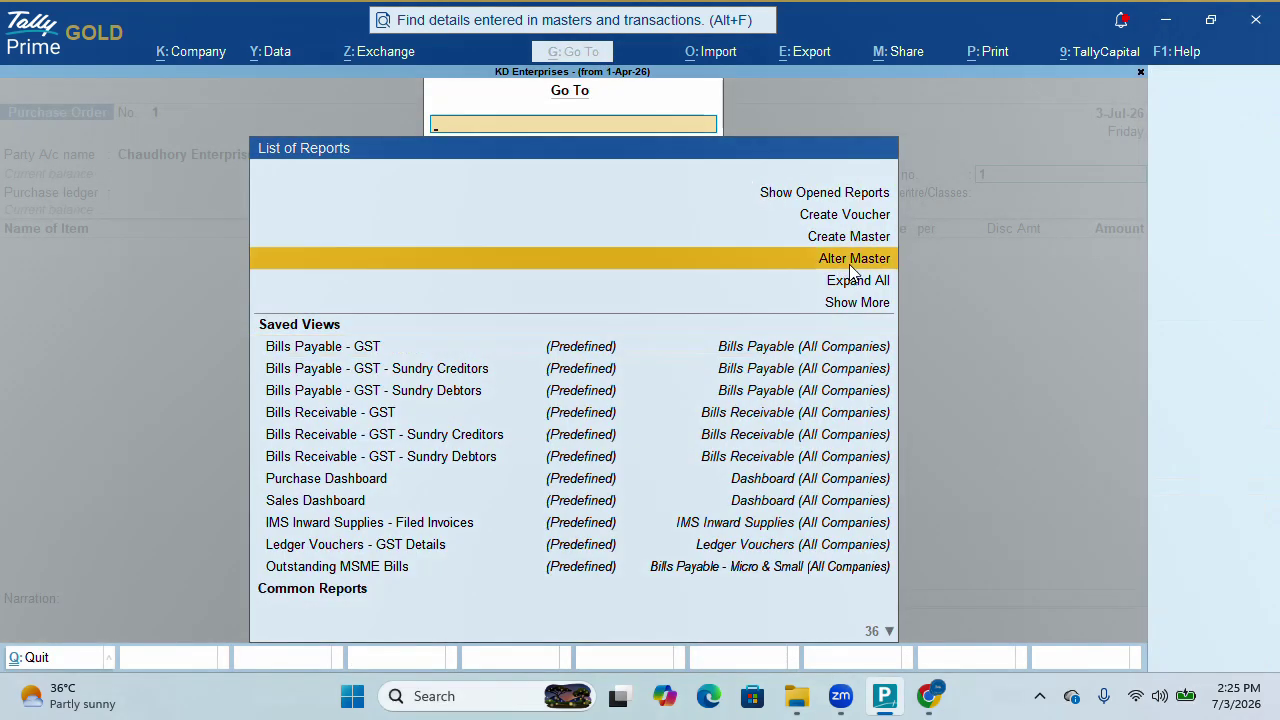
click(851, 270)
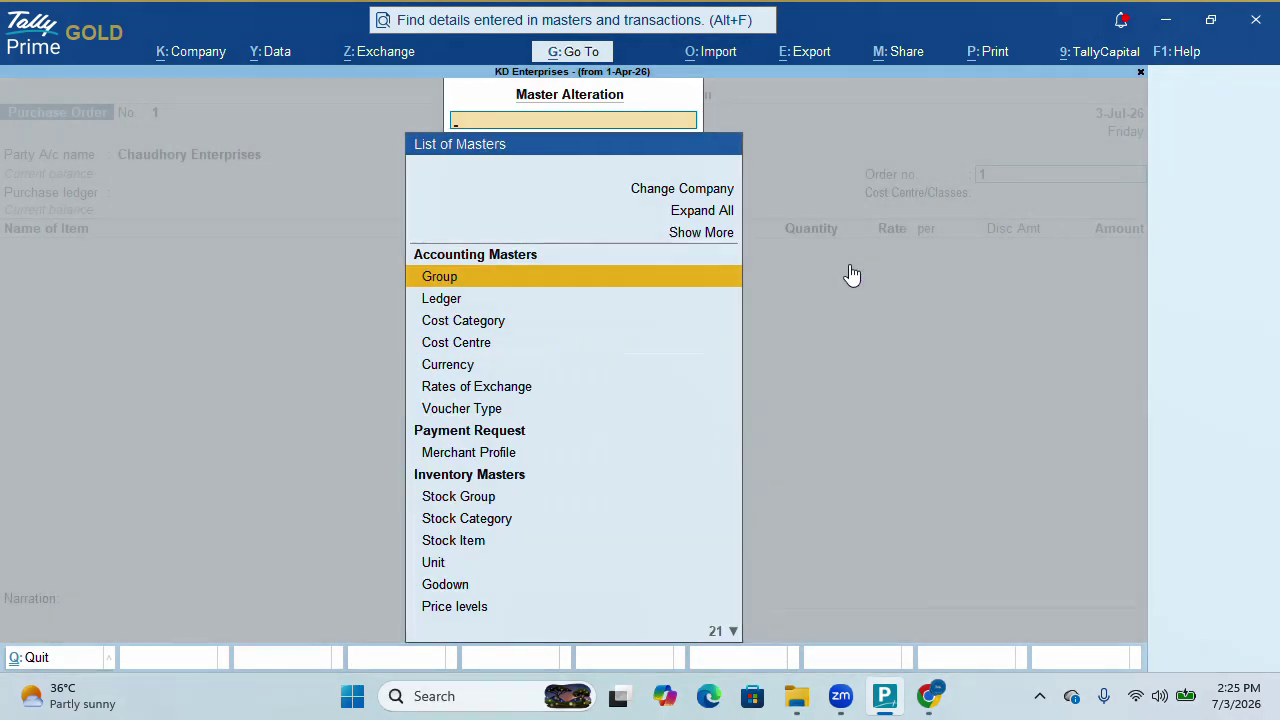
click(462, 410)
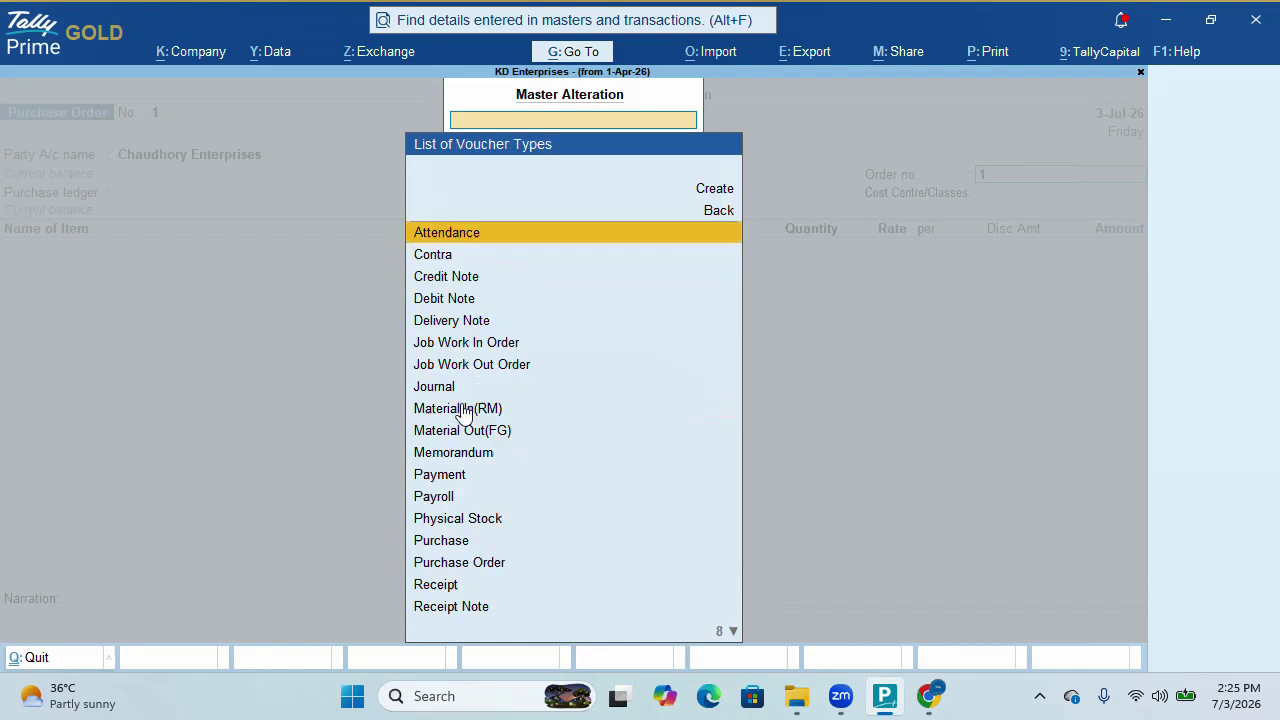
key(Down)
key(Down)
key(Down)
key(Down)
key(Down)
key(Down)
key(Down)
key(Down)
key(Down)
key(Down)
key(Down)
key(Down)
key(Down)
key(Down)
key(Down)
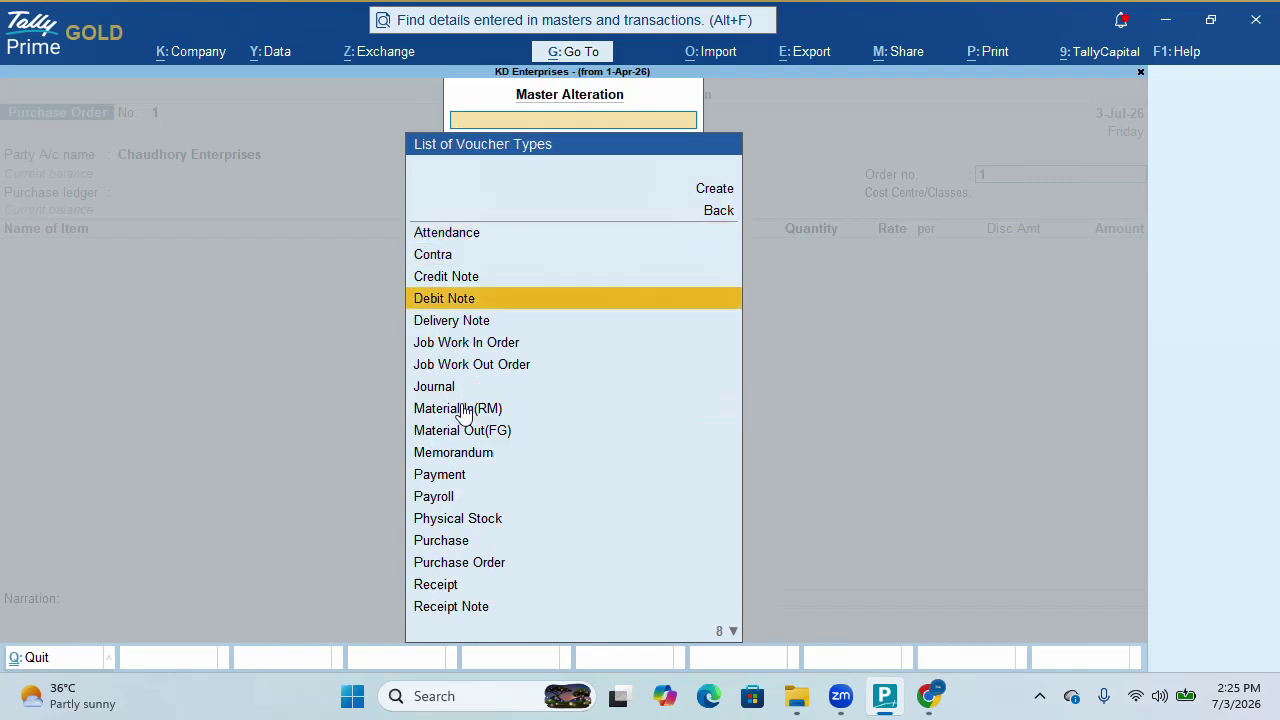
key(Return)
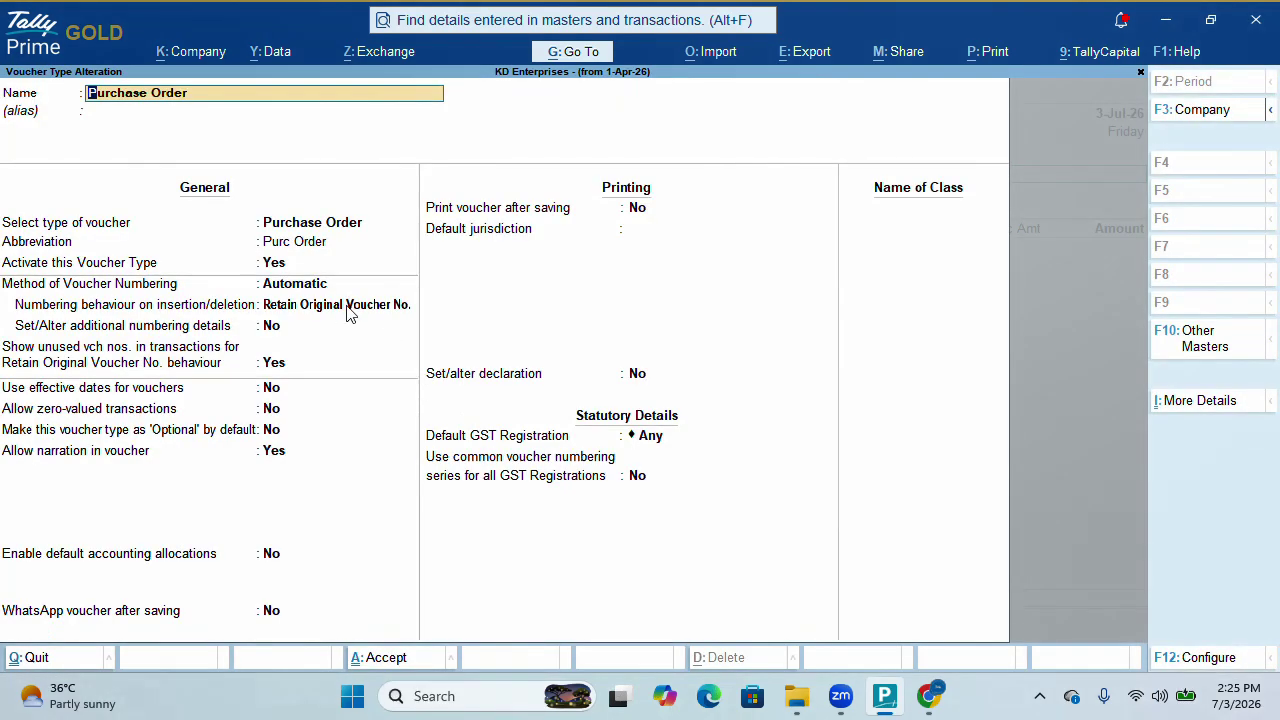
Enable additional numbering details and add prefix 'Po/' applicable from 1-Apr-26
click(275, 330)
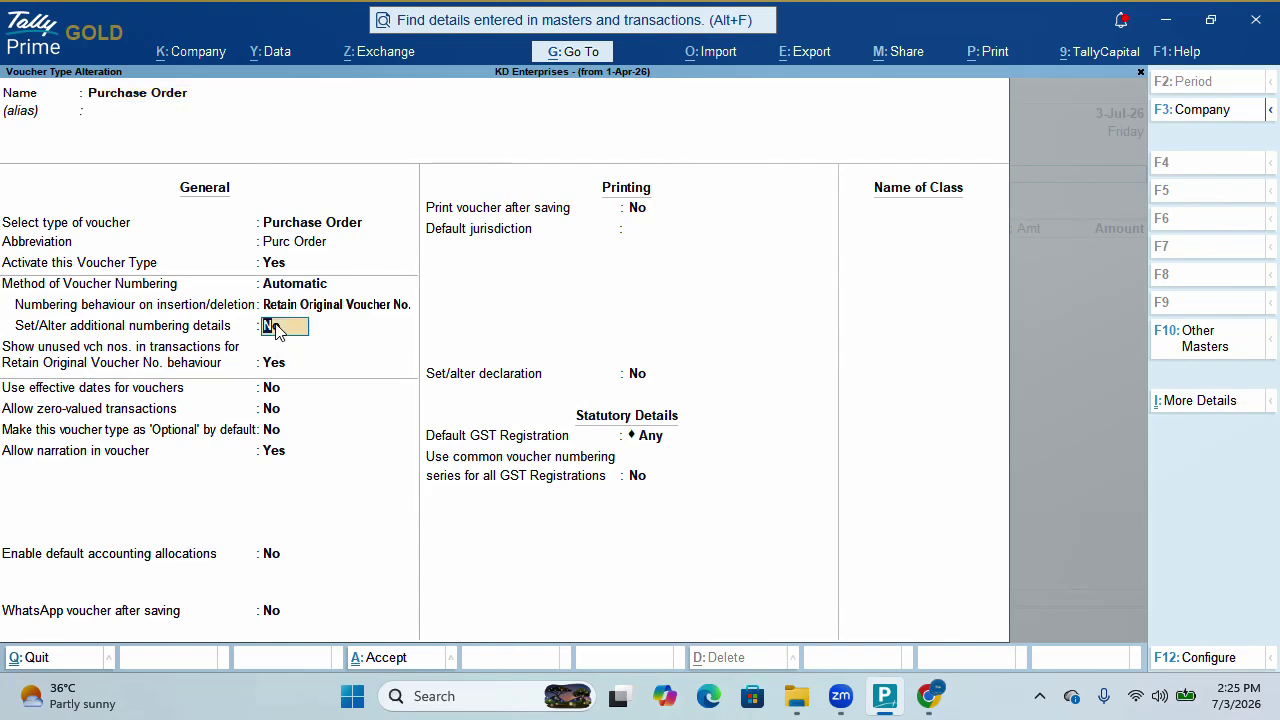
text(y)
key(Return)
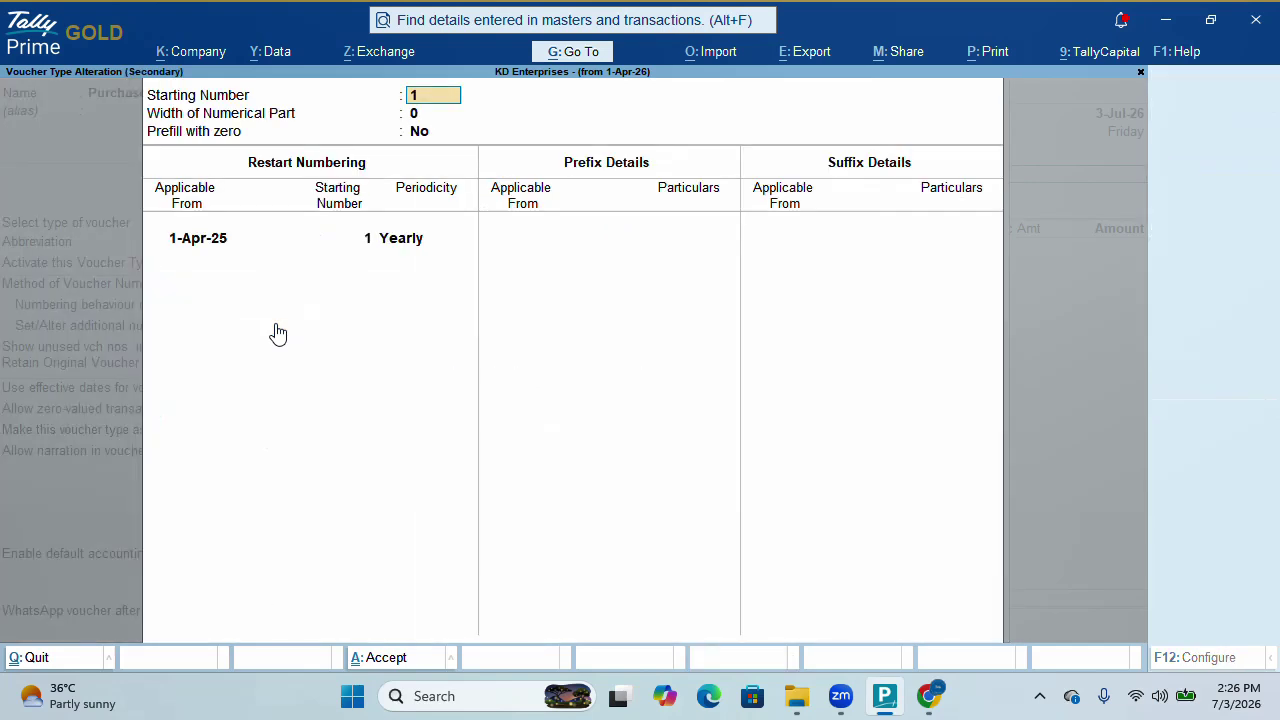
key(Return)
key(Return)
key(Return)
key(Return)
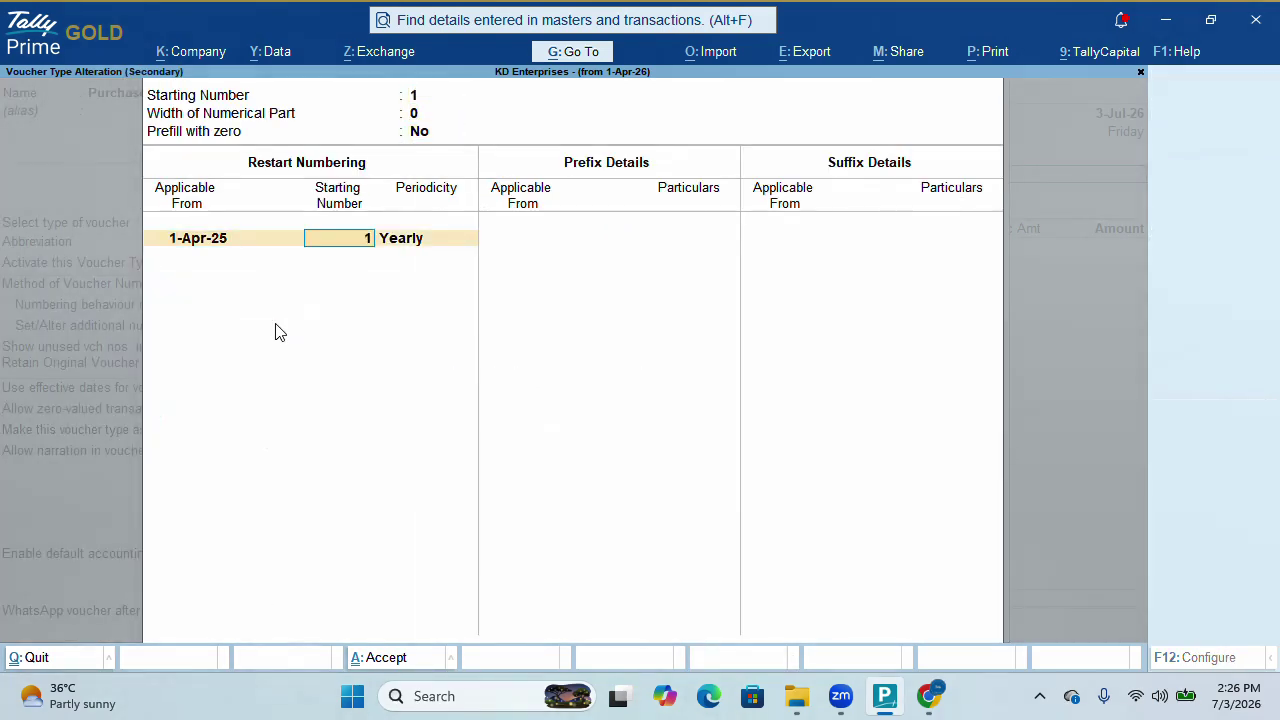
key(Return)
key(Return)
key(Return)
text(1-4)
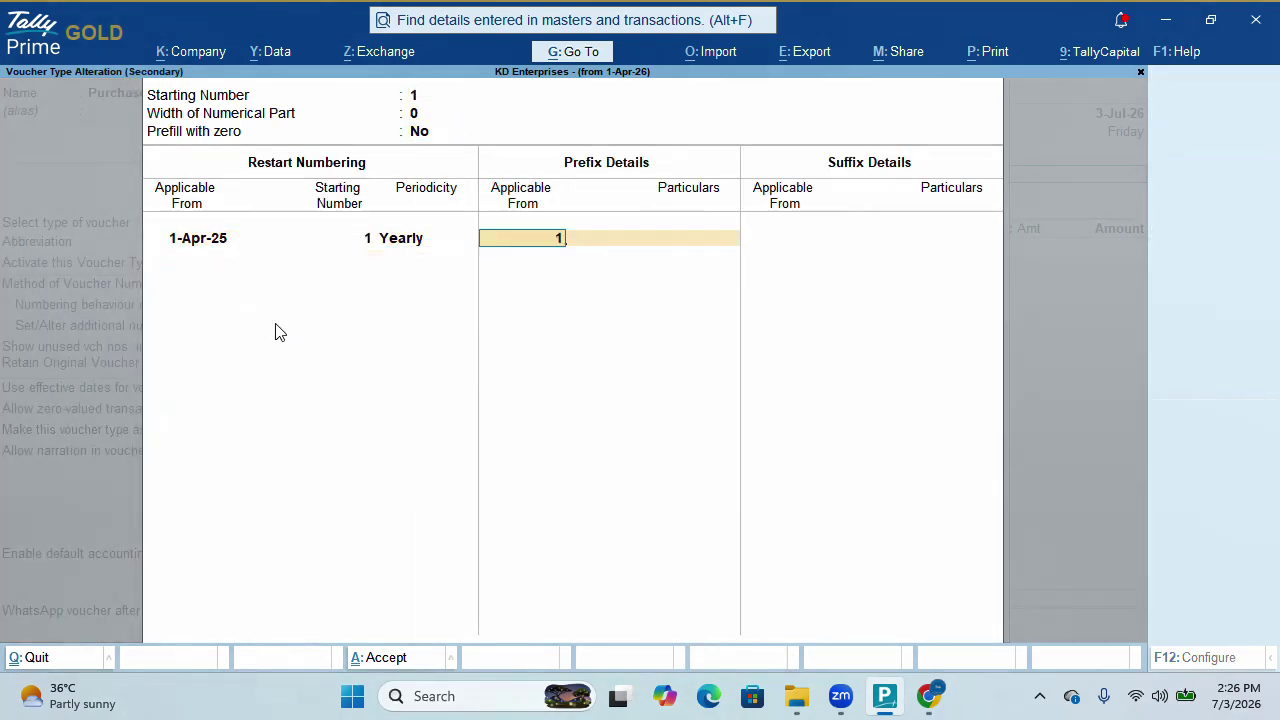
key(Return)
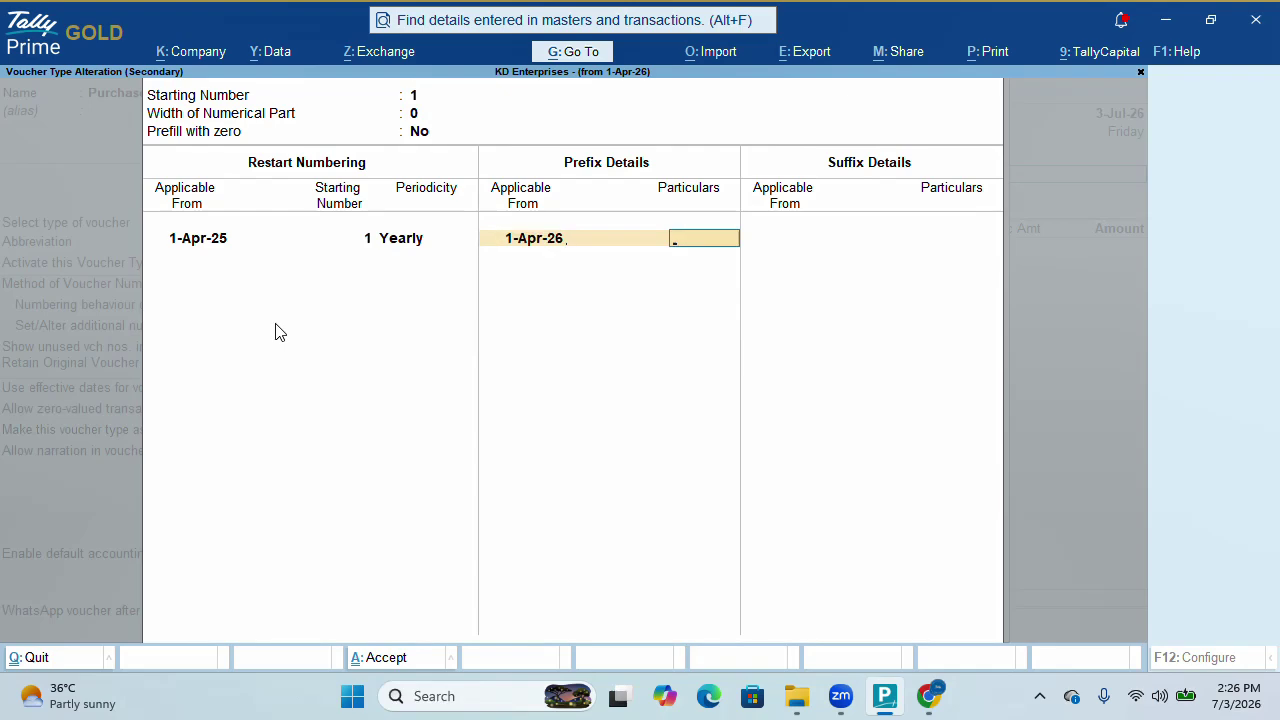
text(Po/)
key(Return)
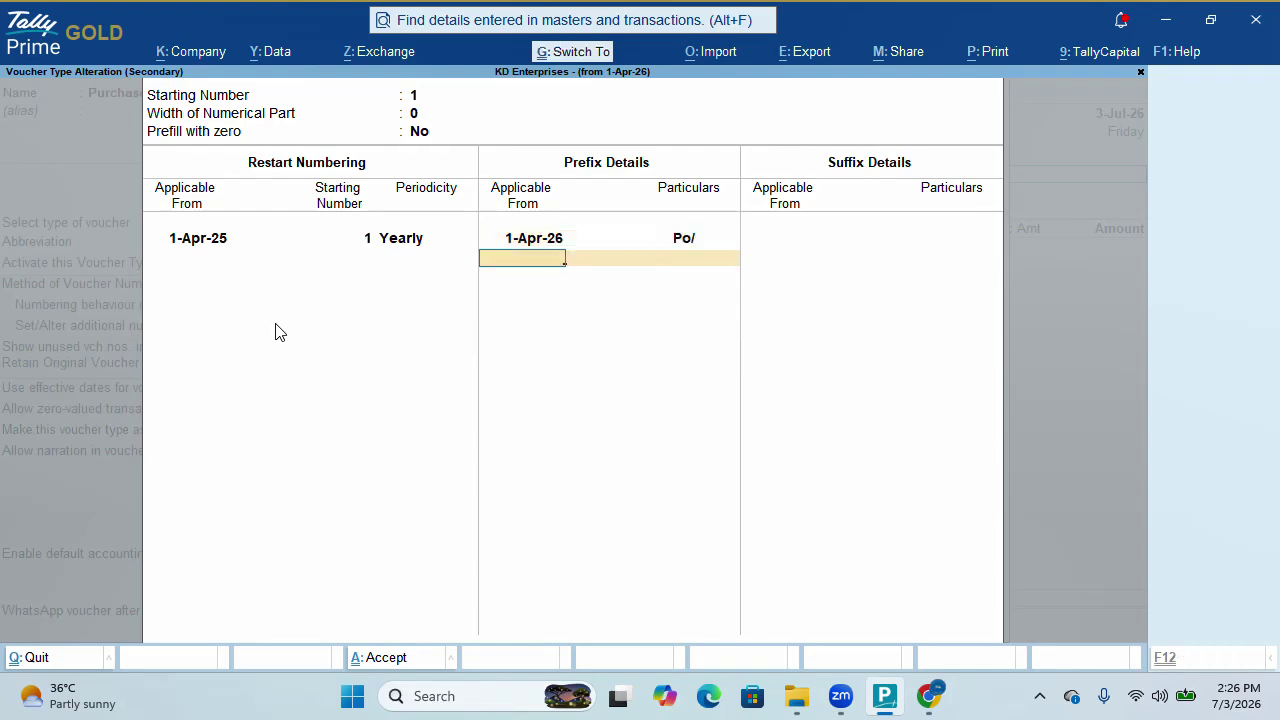
key(Return)
Save the voucher type change, then select Purchase as the ledger on order Po/1
key(ctrl+a)
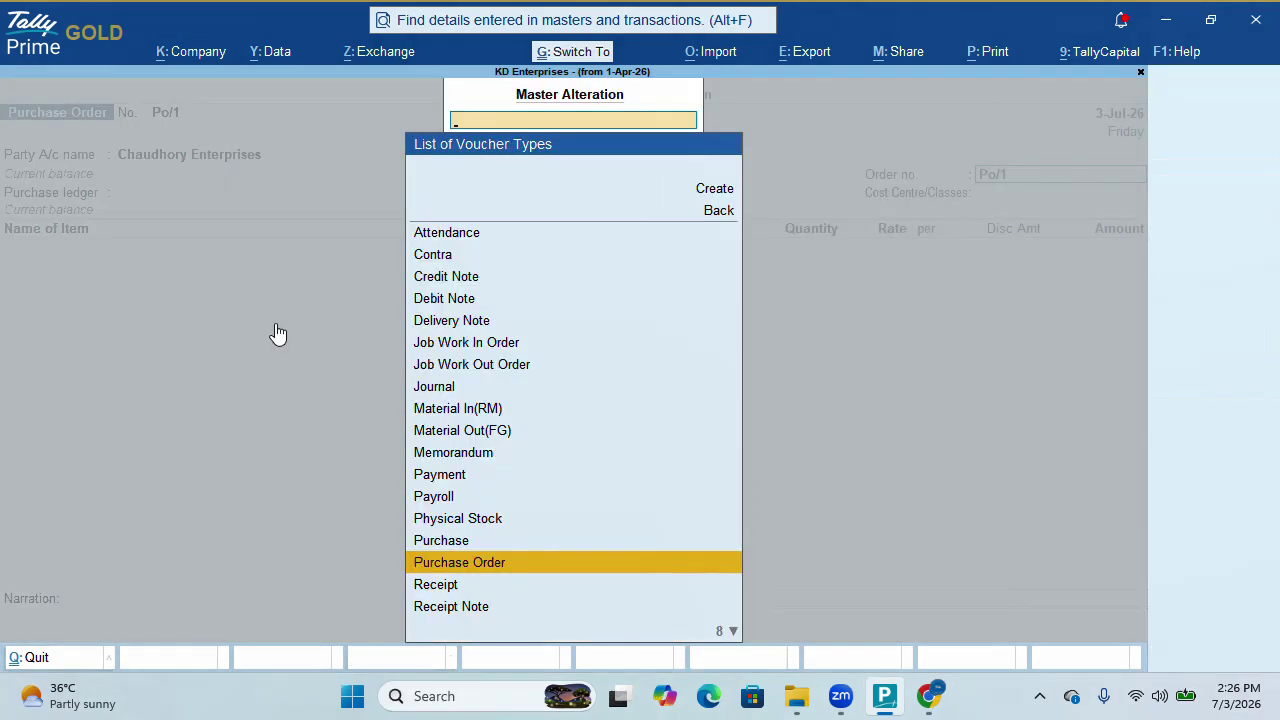
key(Escape)
key(Escape)
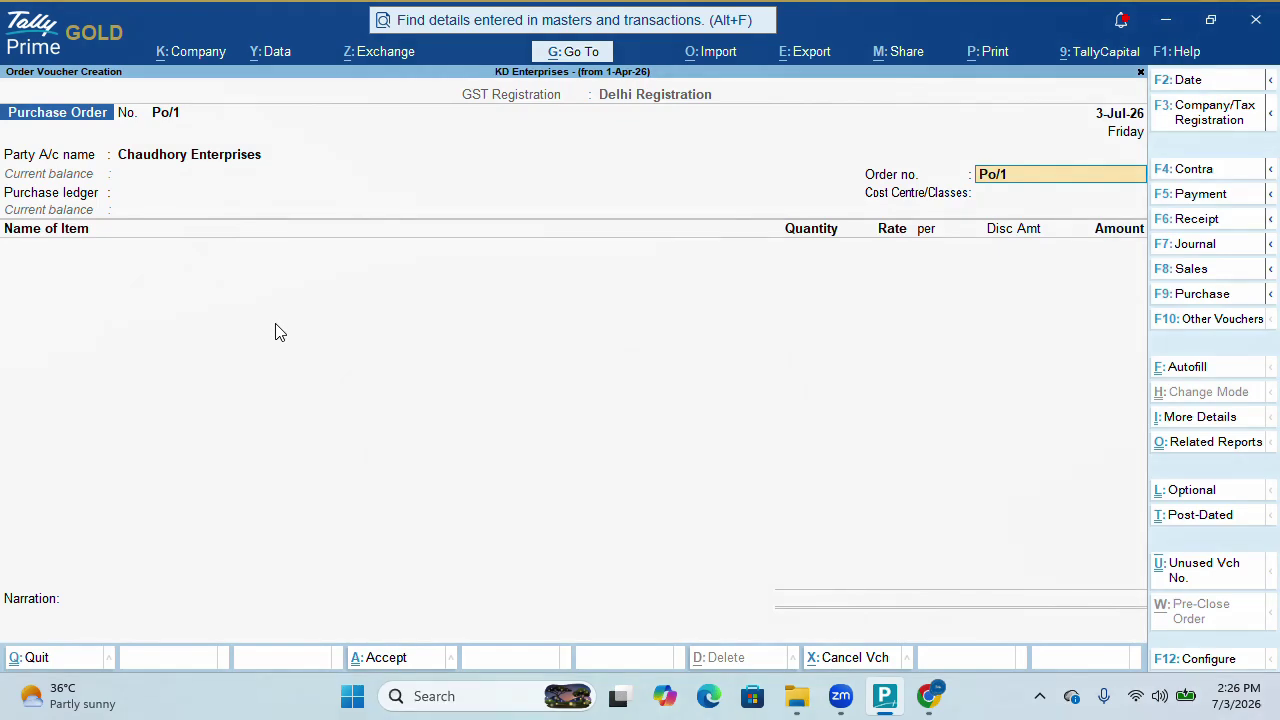
key(Return)
key(Down)
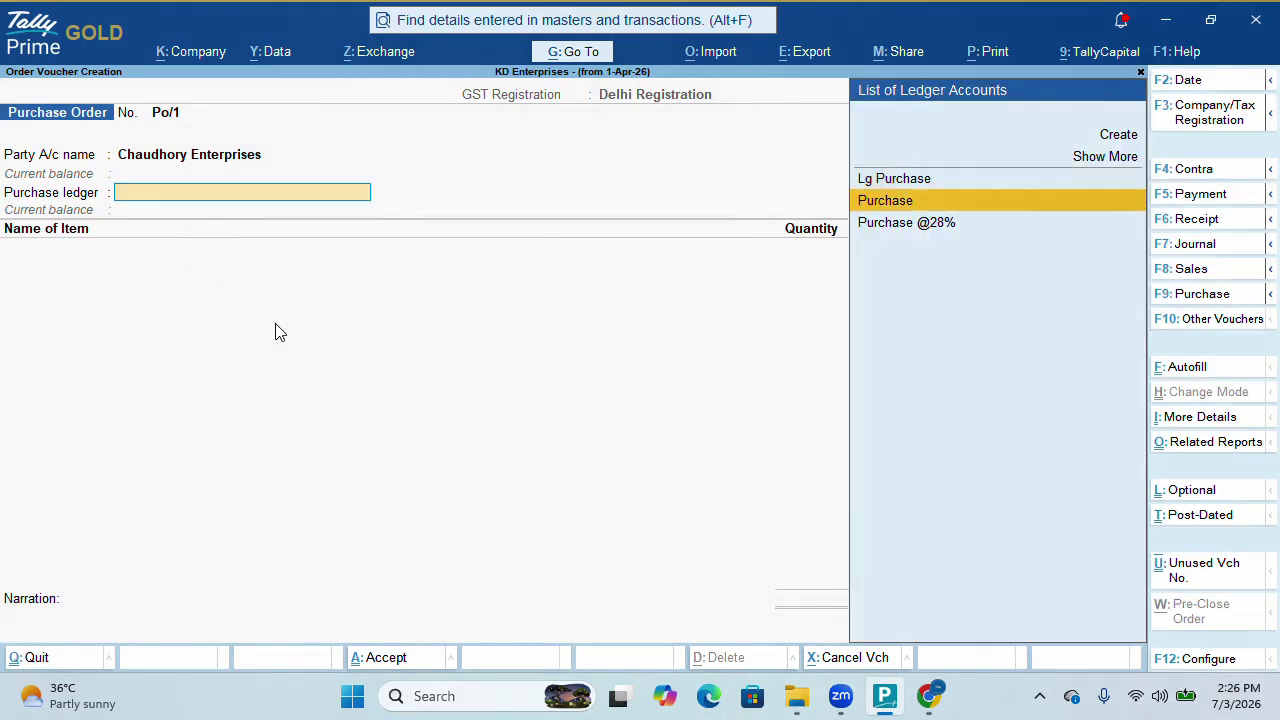
key(Return)
Add Tshirt, 1,000 pcs at 80.00, due 7-Jul-26 from Main Location
key(Return)
text(Tshi)
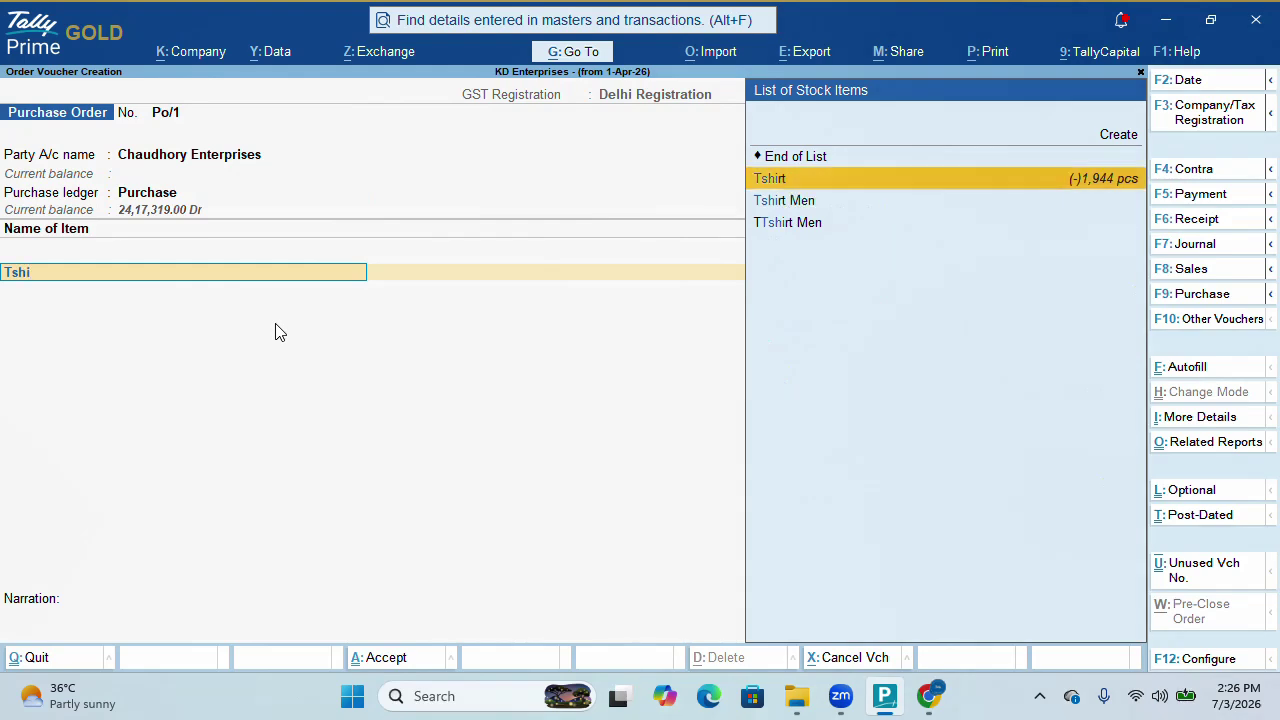
key(Return)
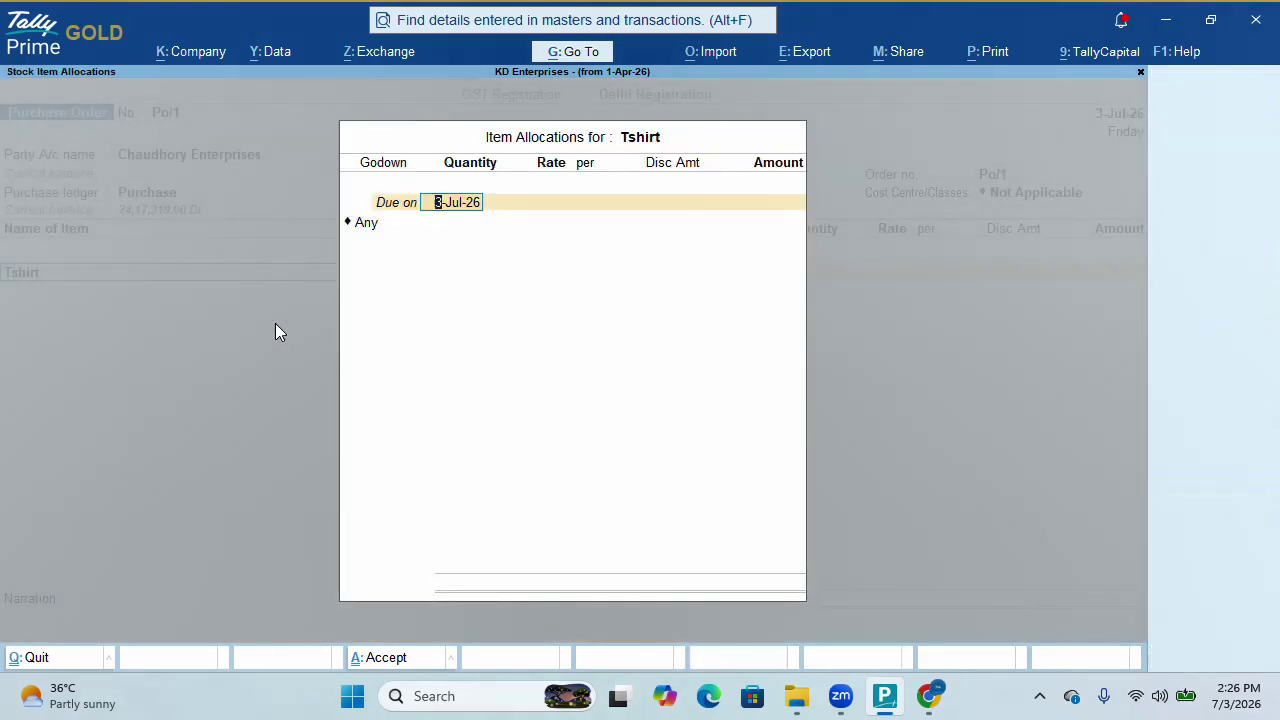
text(7)
text(.7)
key(Return)
key(Down)
key(Down)
key(Down)
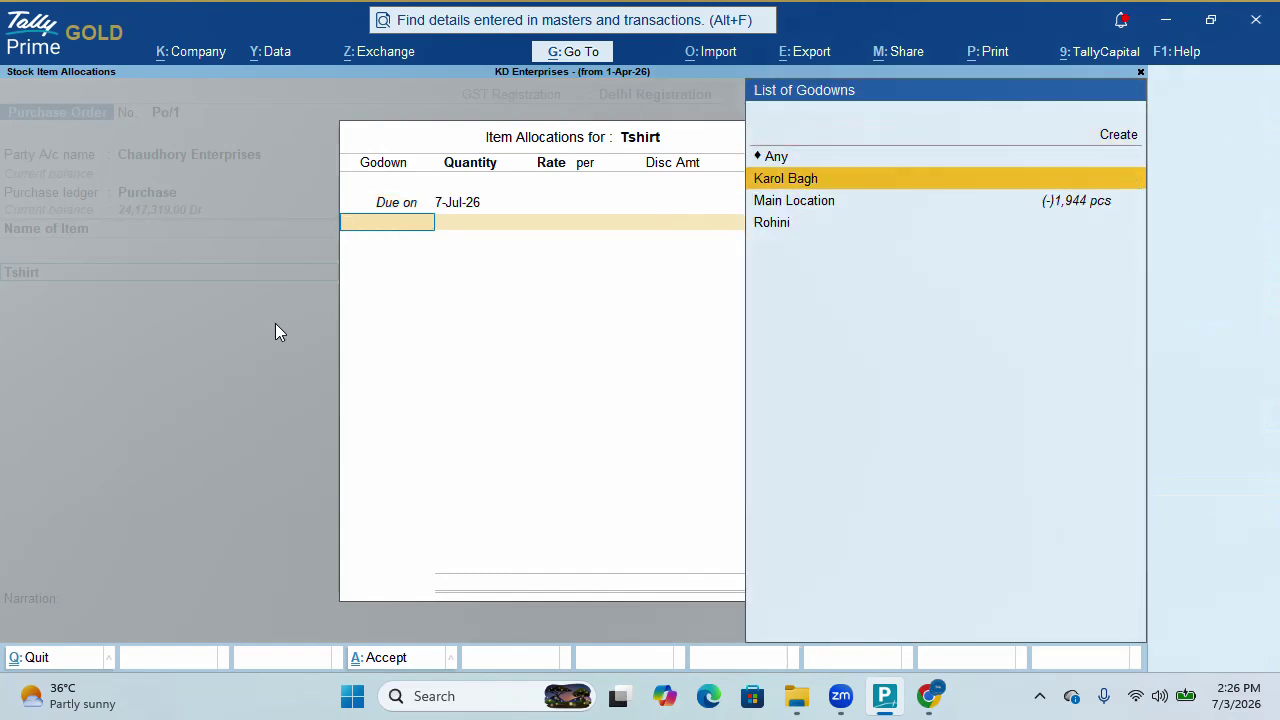
key(Return)
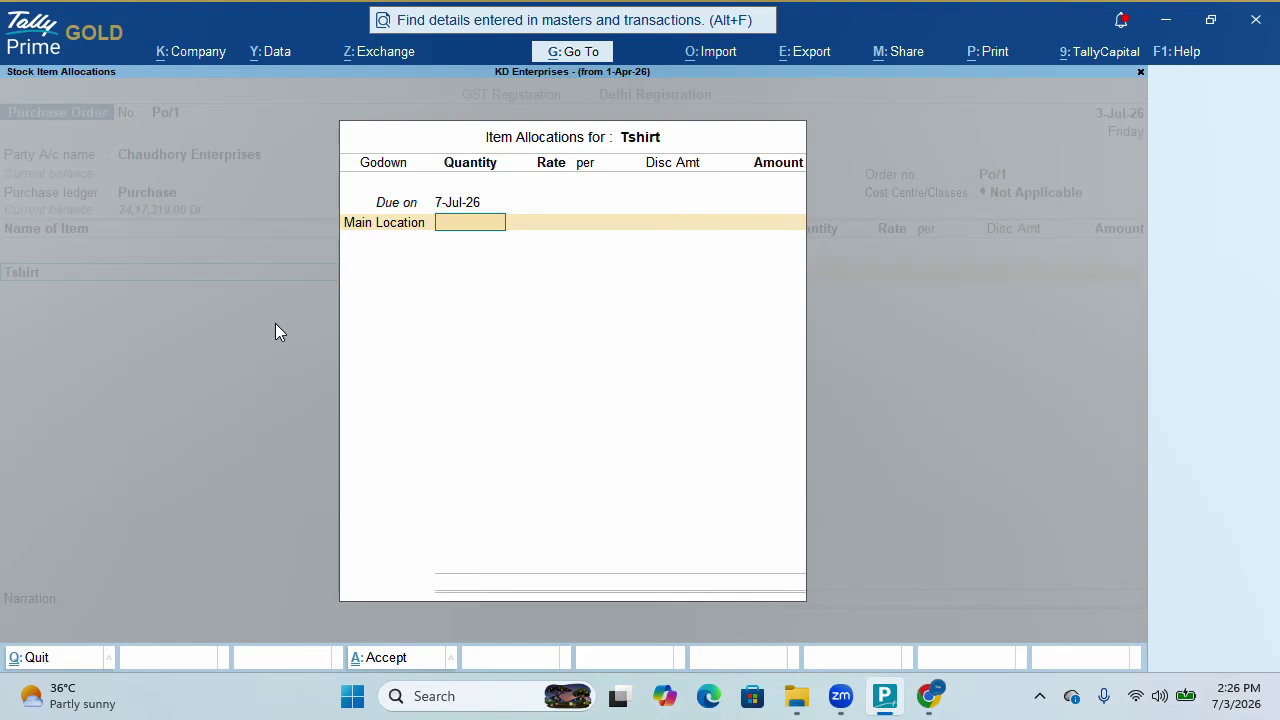
text(10000)
key(BackSpace)
key(Return)
key(Return)
text(8)
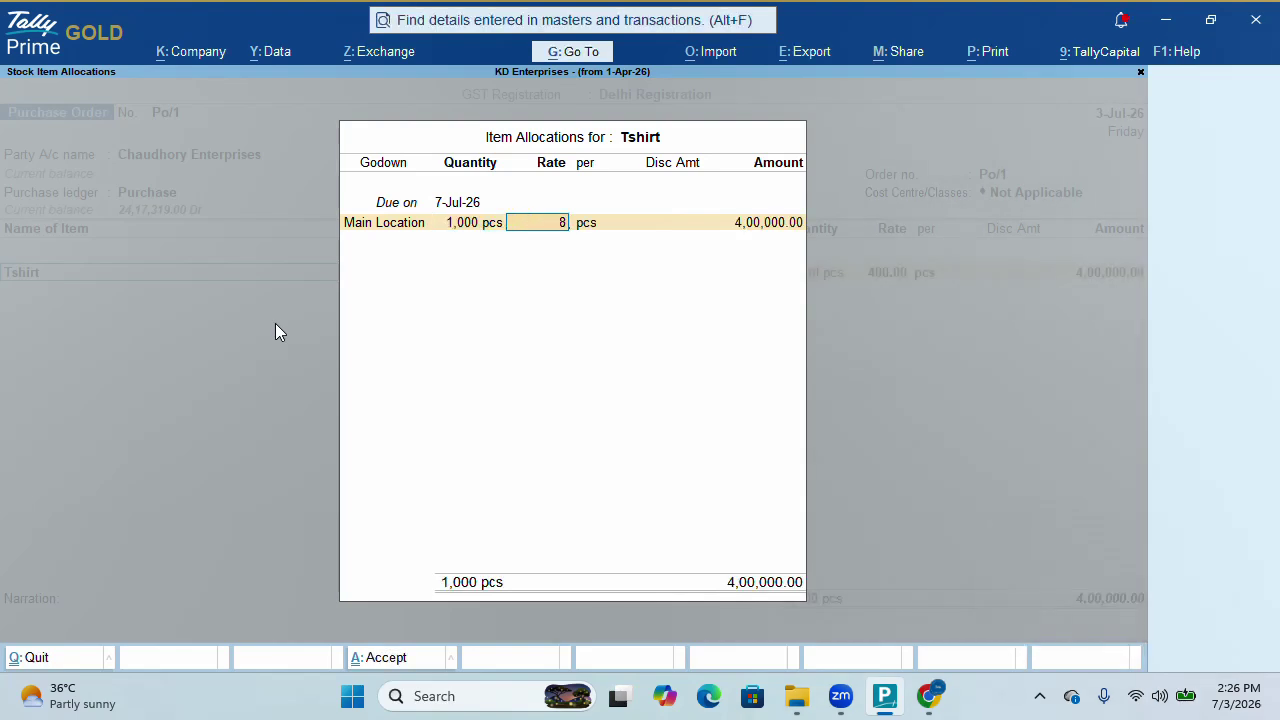
text(0)
key(Return)
key(Return)
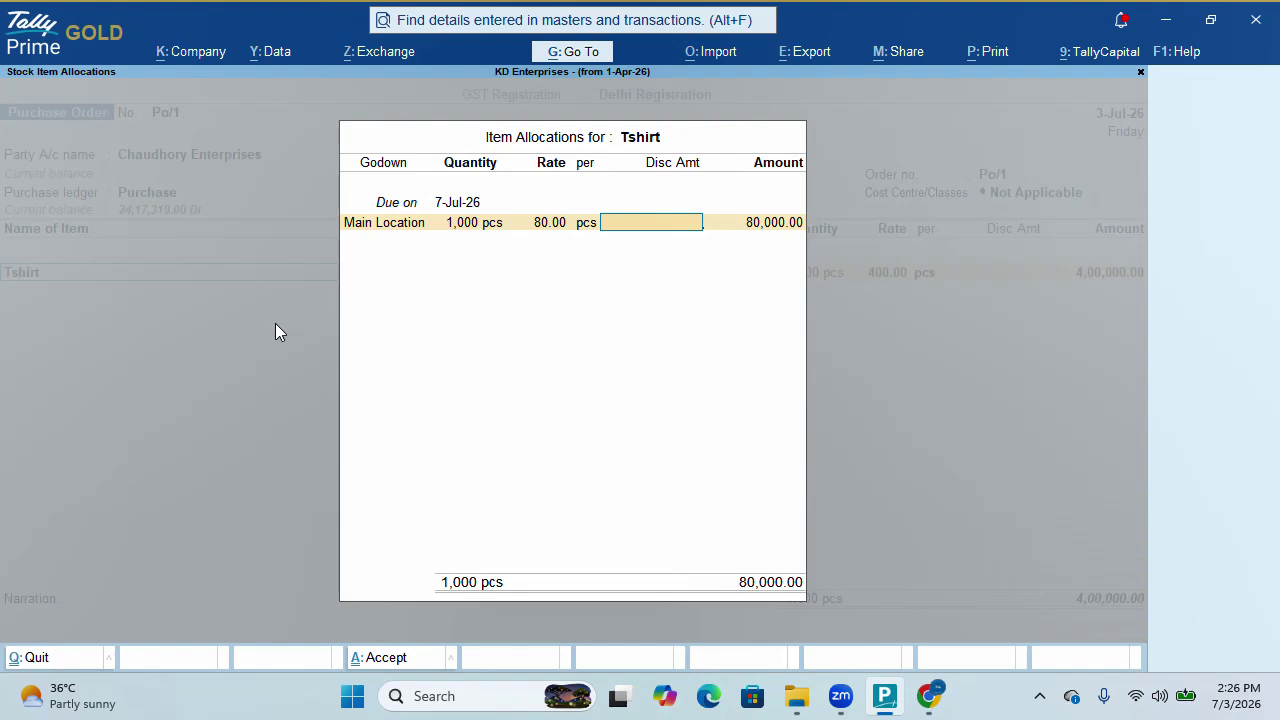
key(Return)
key(Return)
key(Return)
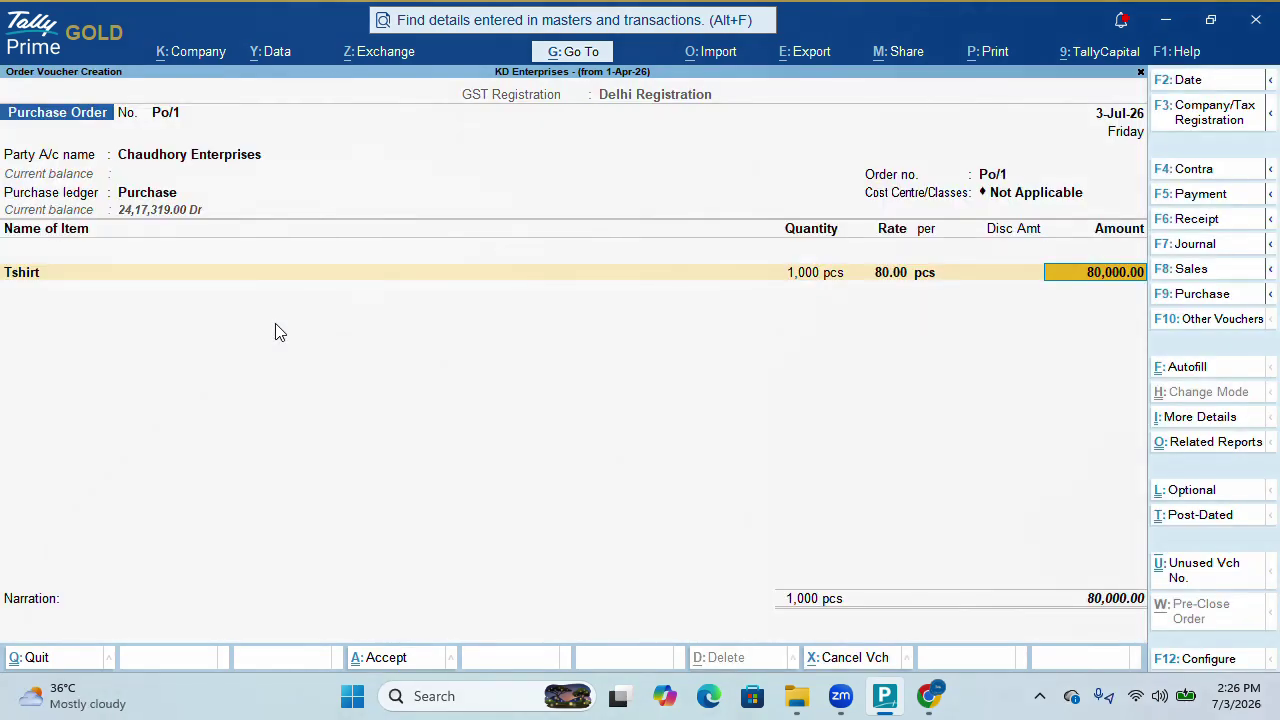
key(Return)
Add Cgst Output and Sgst Output at 2,000.00 each and save Po/1 totalling 84,000.00
key(Return)
key(Return)
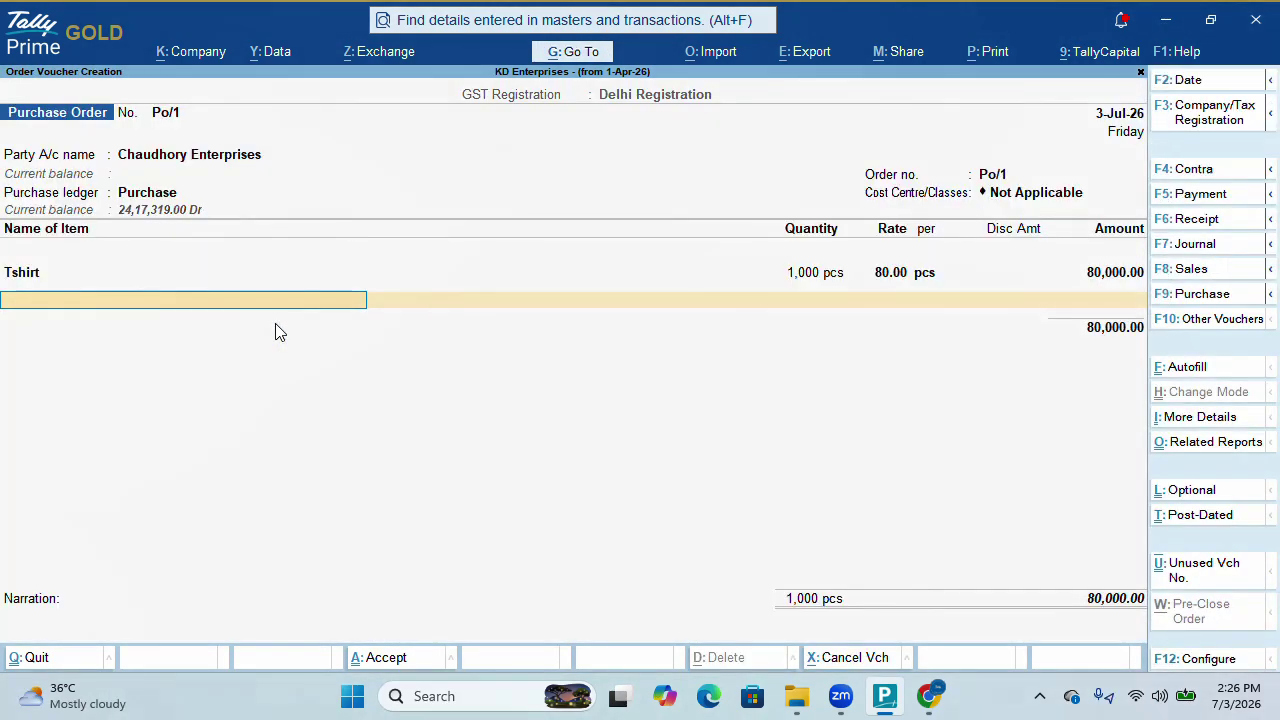
key(Return)
text(Cg)
key(Down)
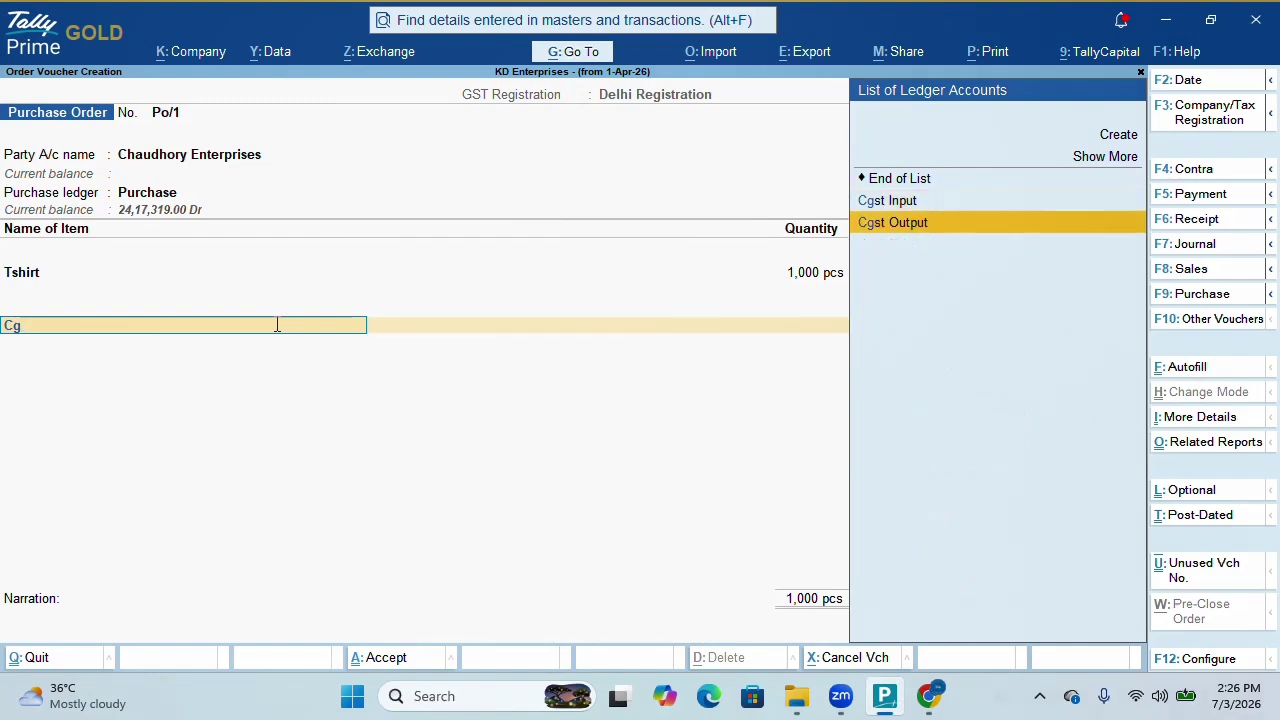
key(Return)
key(Return)
text(Sg)
key(Down)
key(Down)
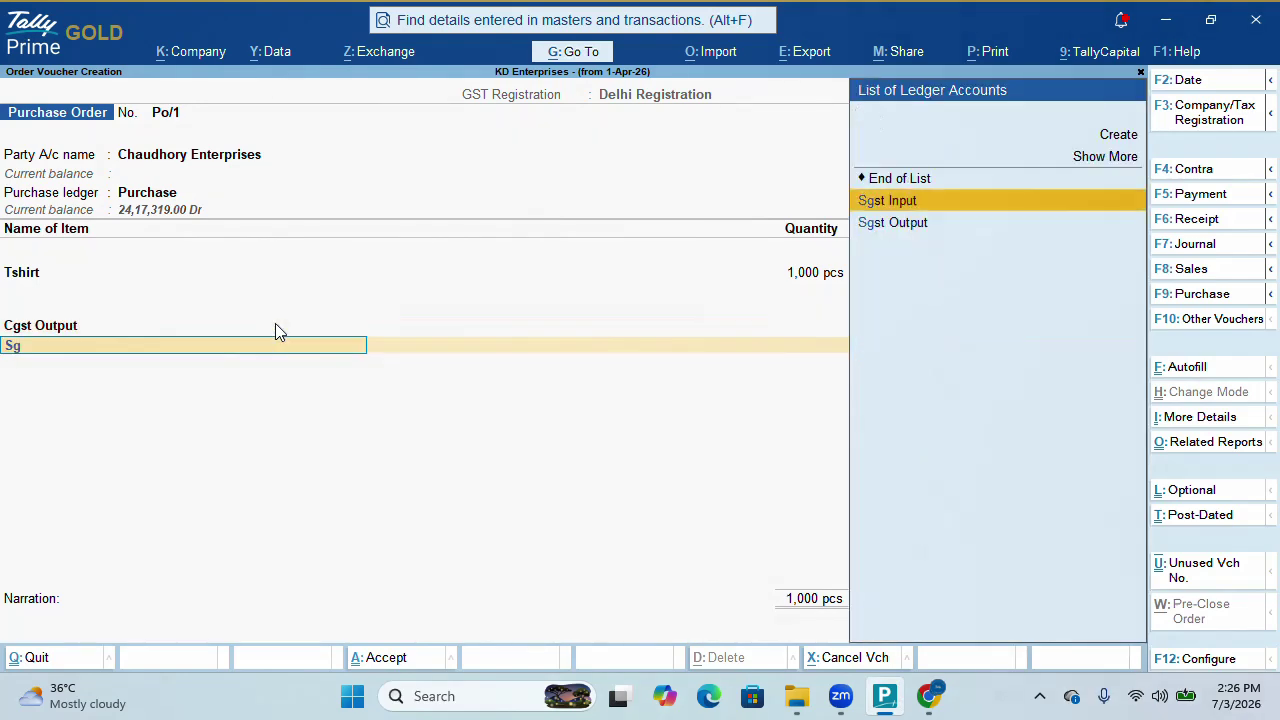
key(Return)
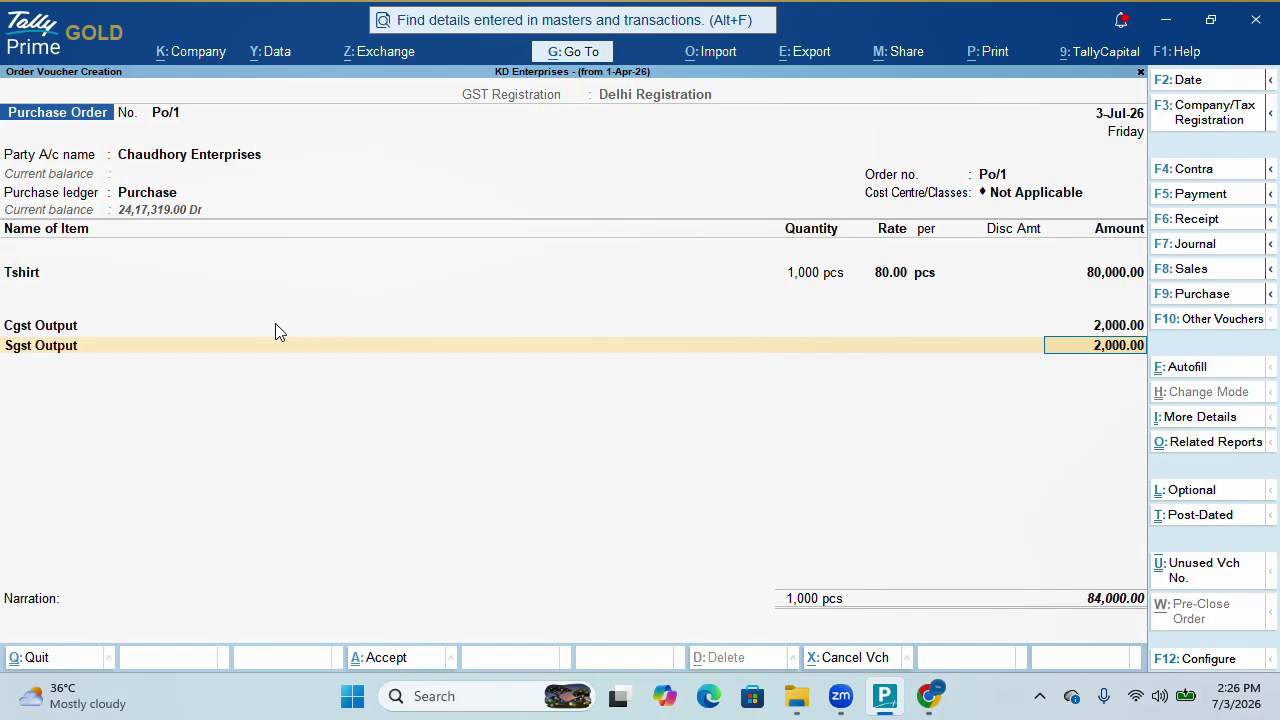
key(Return)
key(ctrl)
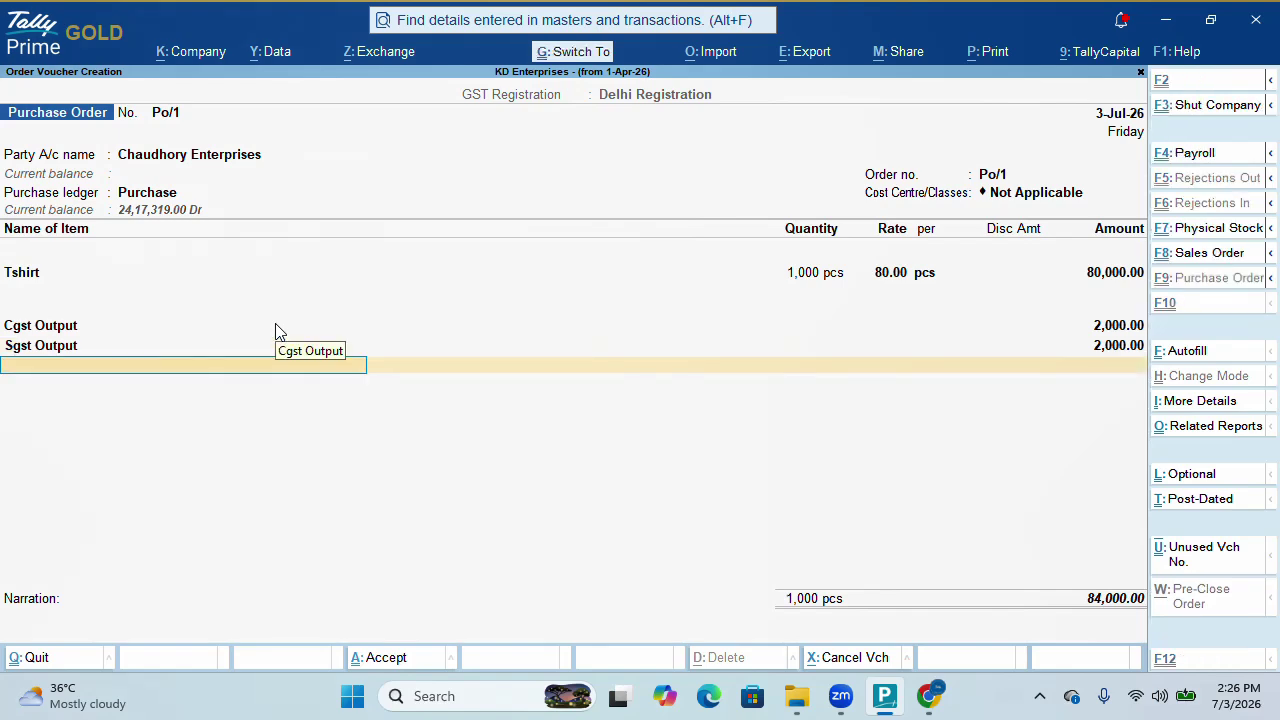
key(ctrl+a)
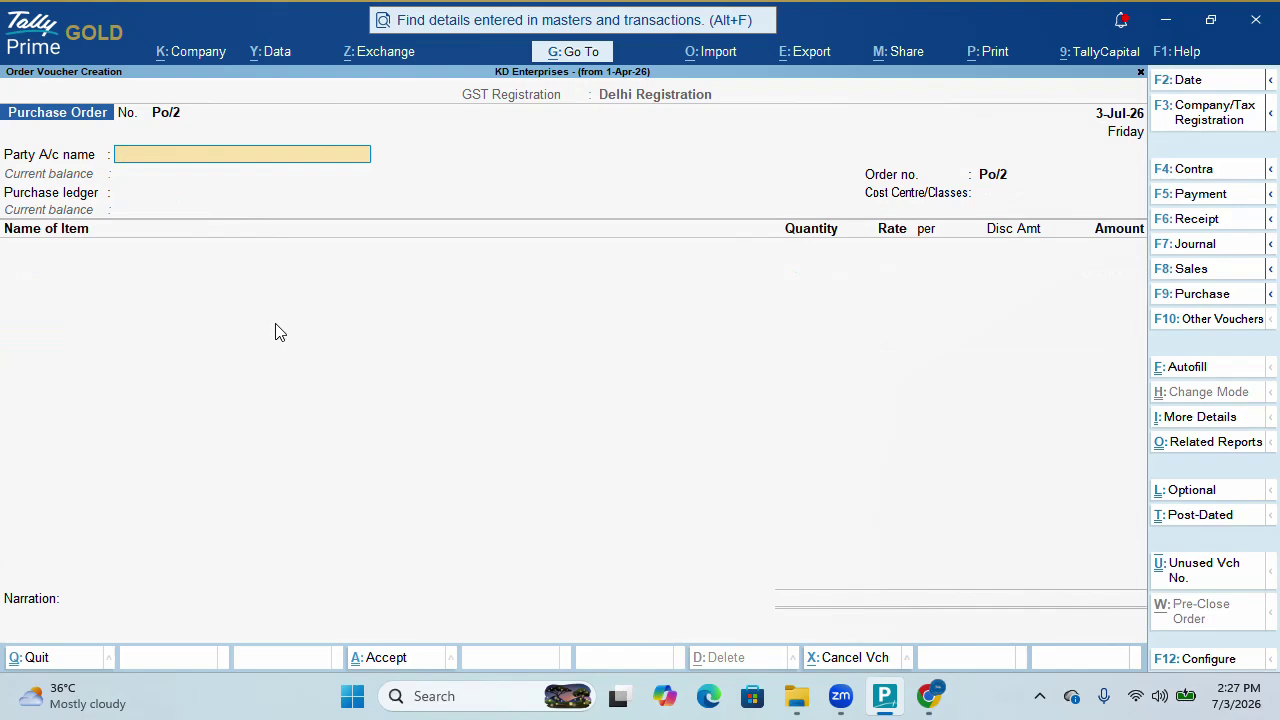
Go to Purchase Order Outstandings under Statements of Inventory
key(Escape)
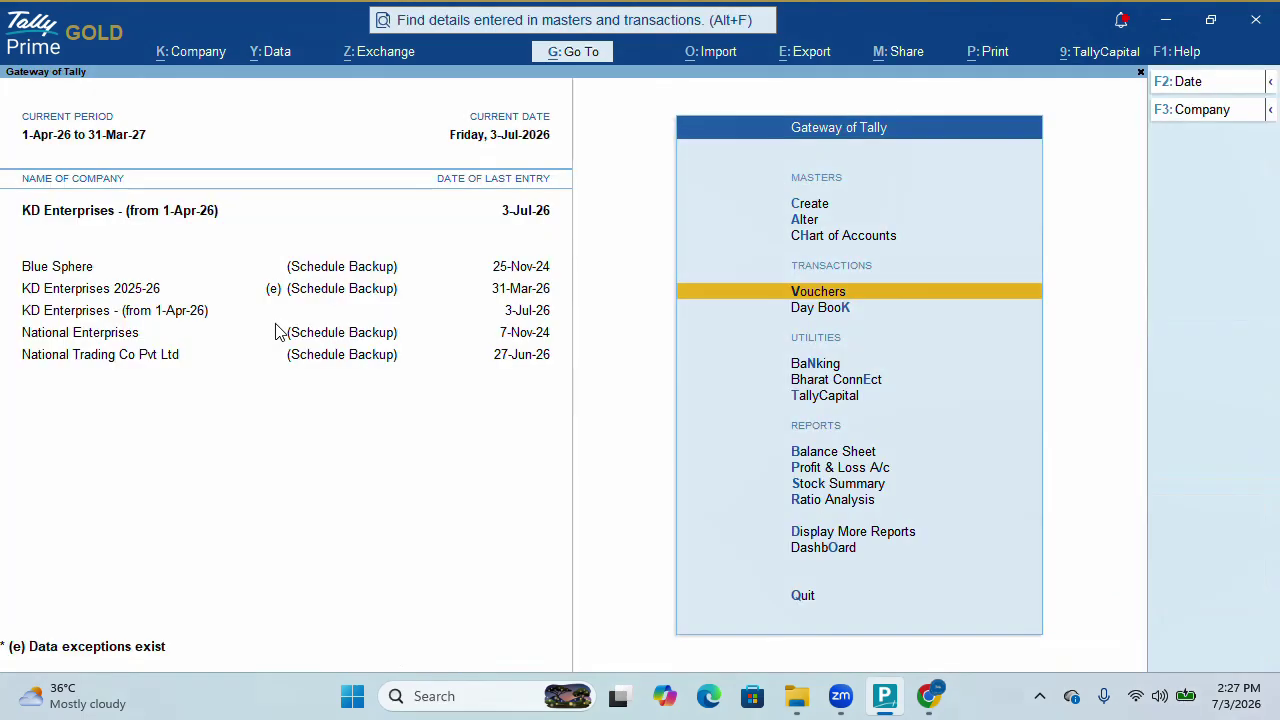
key(d)
key(Down)
key(Down)
key(Down)
key(Down)
key(Down)
key(Down)
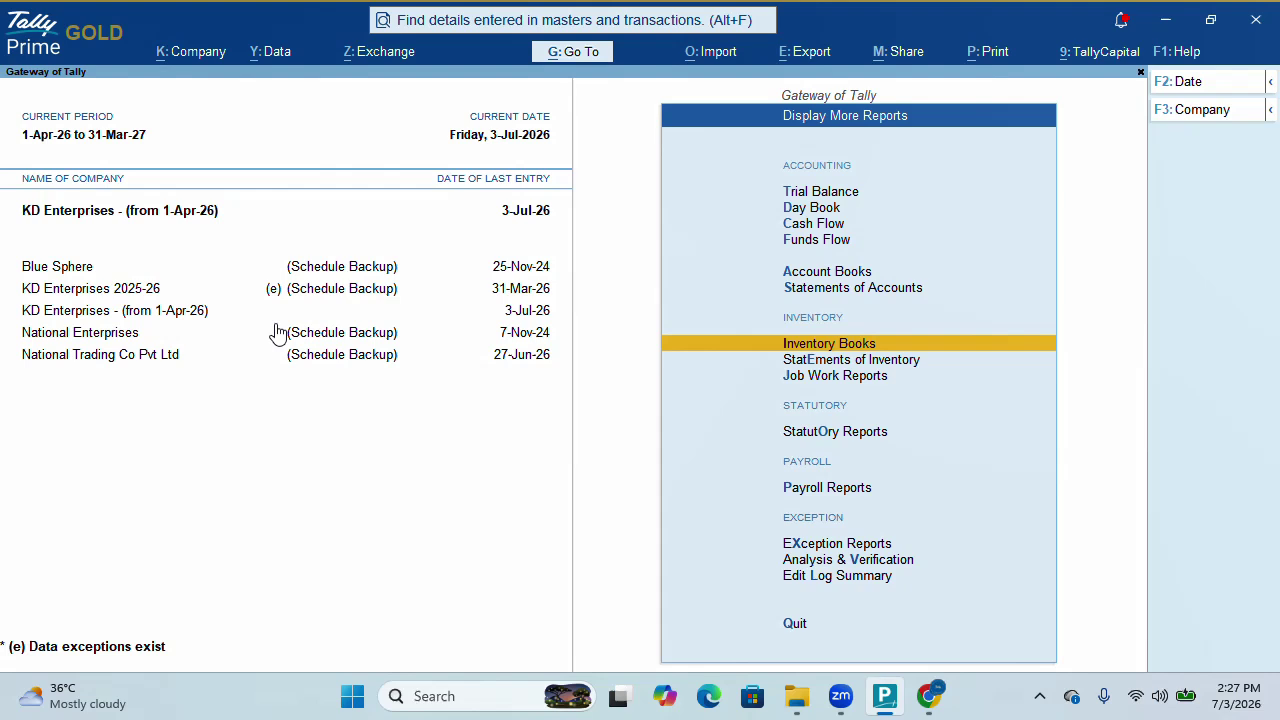
key(Down)
key(Return)
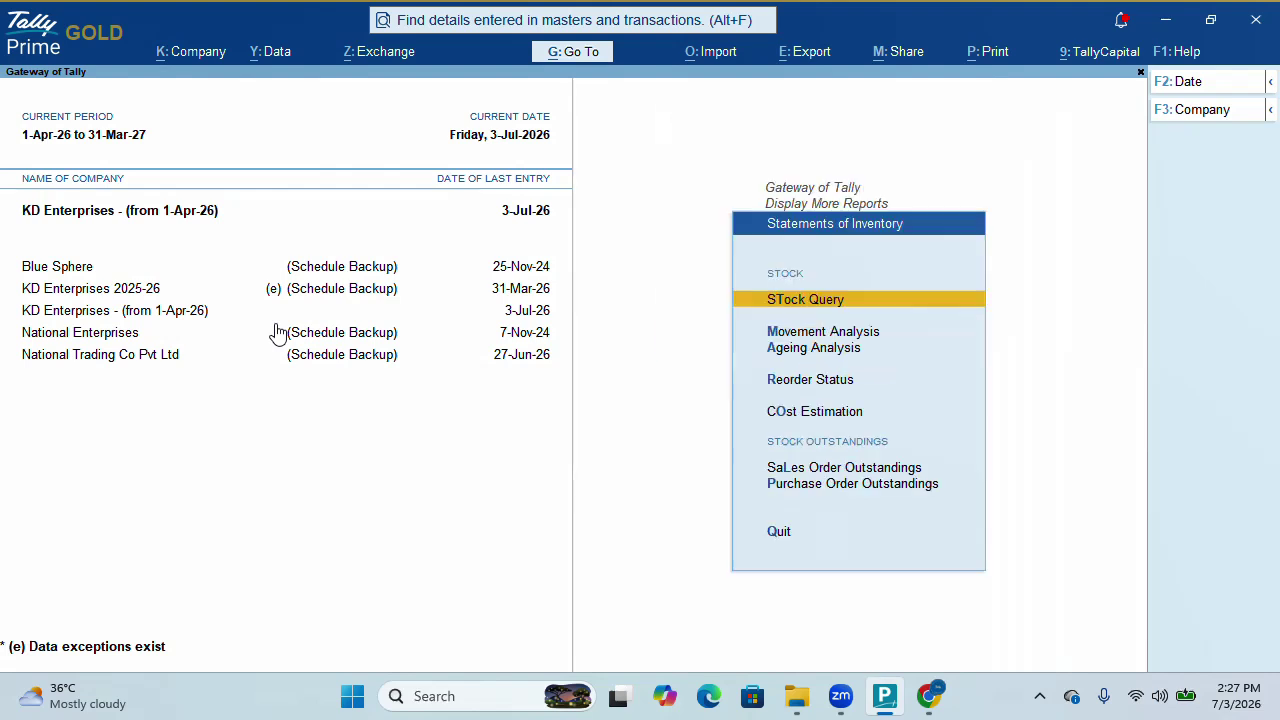
key(Down)
key(Down)
key(Down)
key(Down)
key(Down)
key(Down)
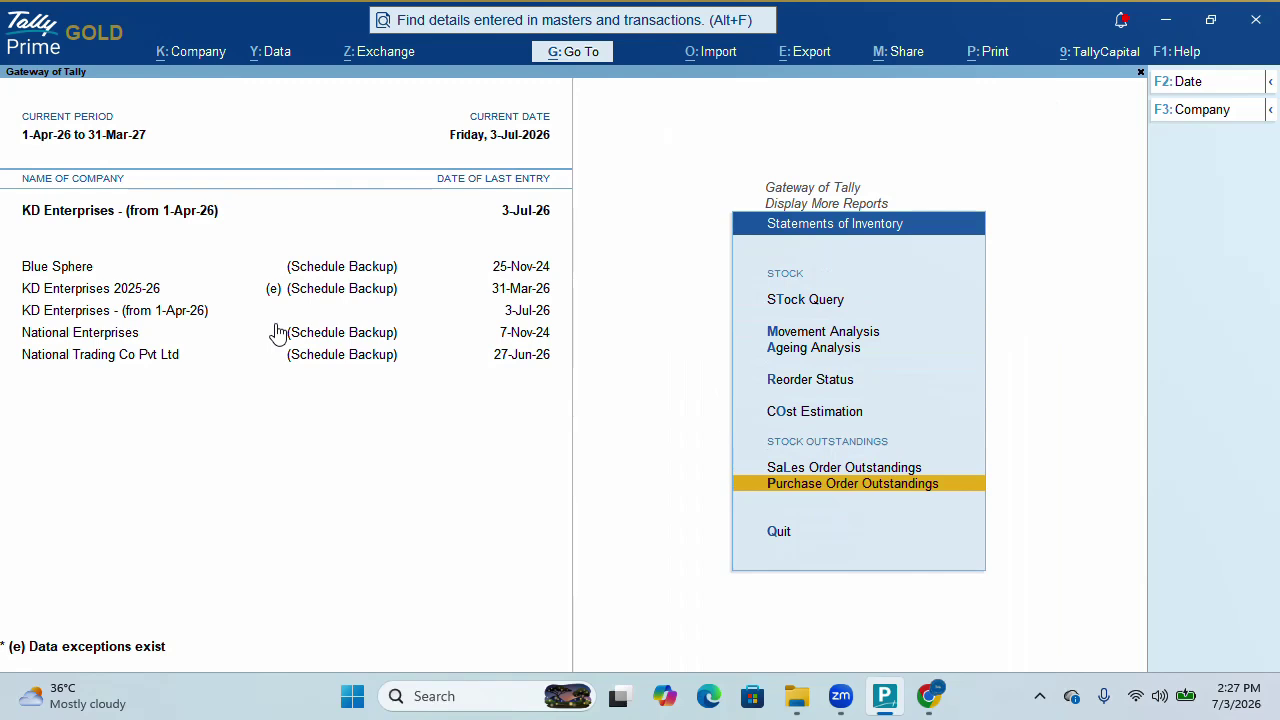
key(Return)
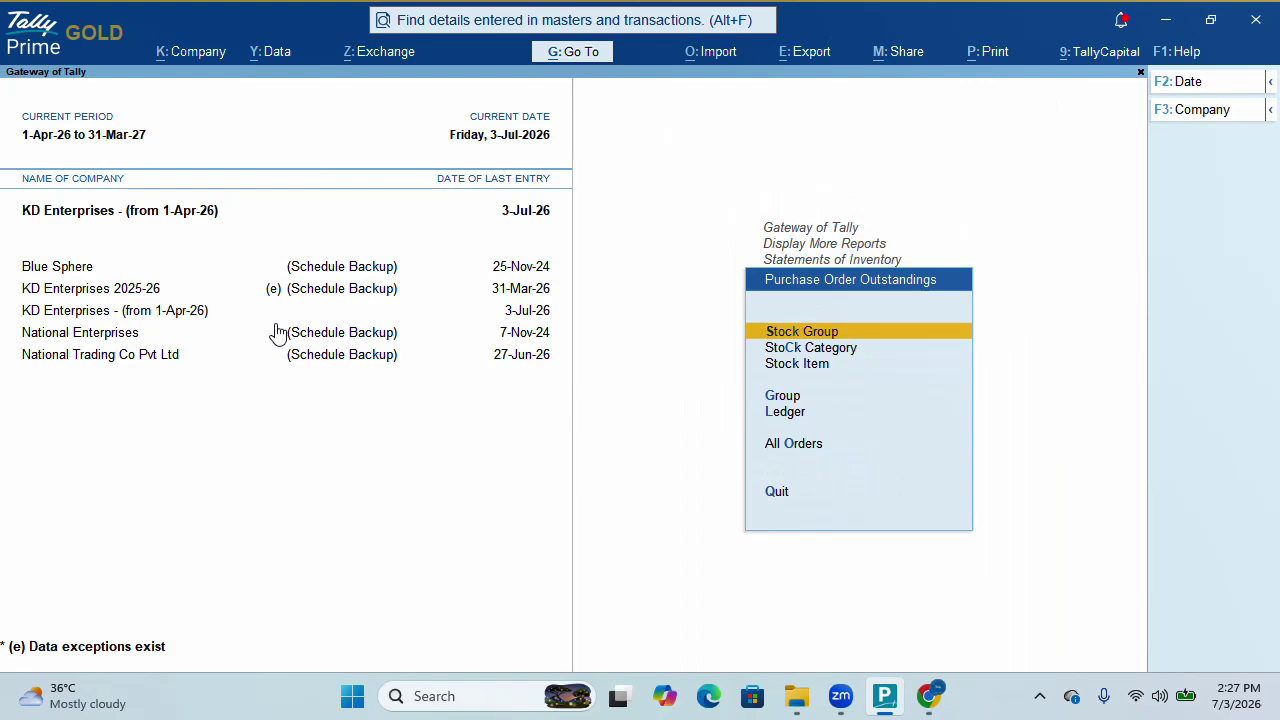
Browse the Stock Category and Stock Item lists of the outstandings options
key(Down)
key(Return)
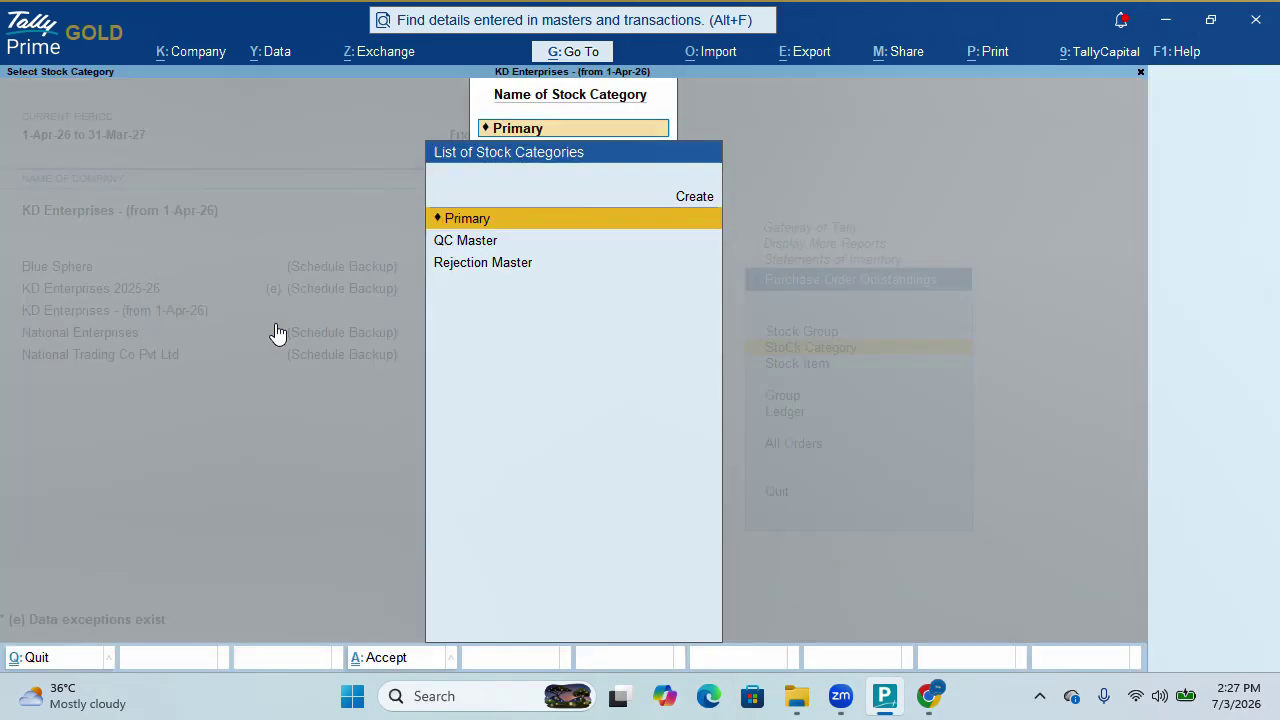
key(Down)
key(Escape)
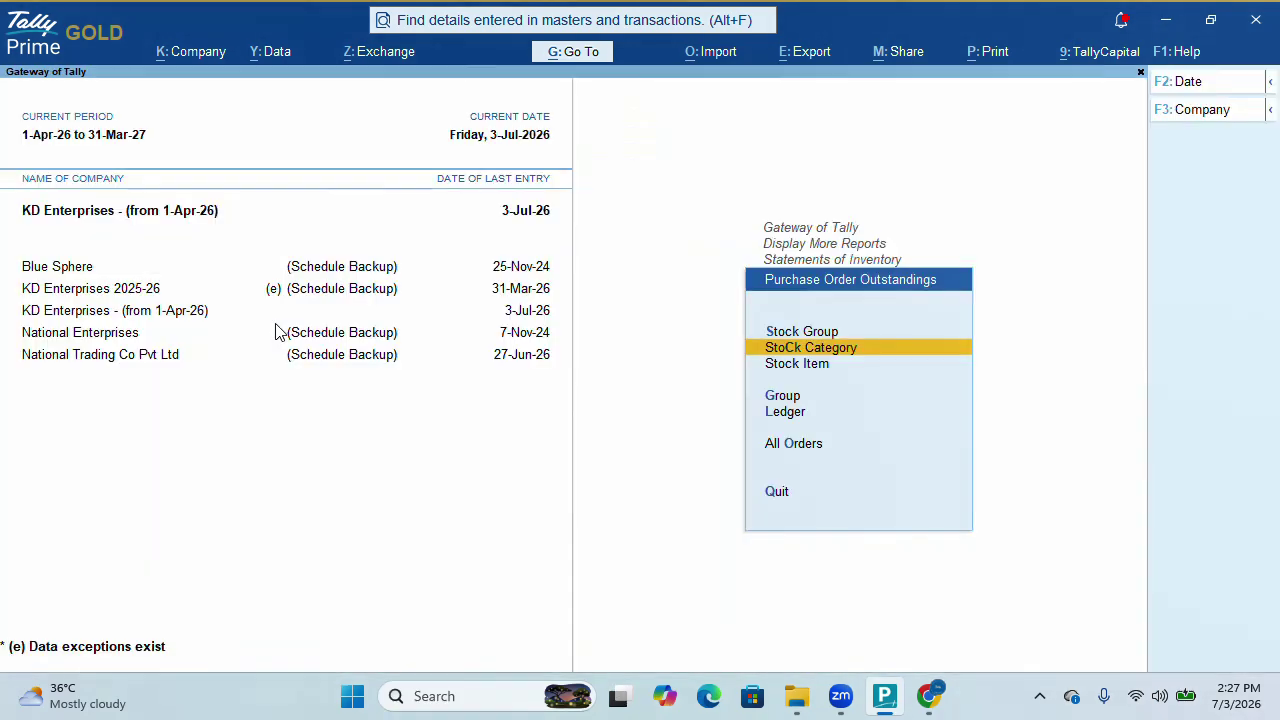
key(Down)
key(Return)
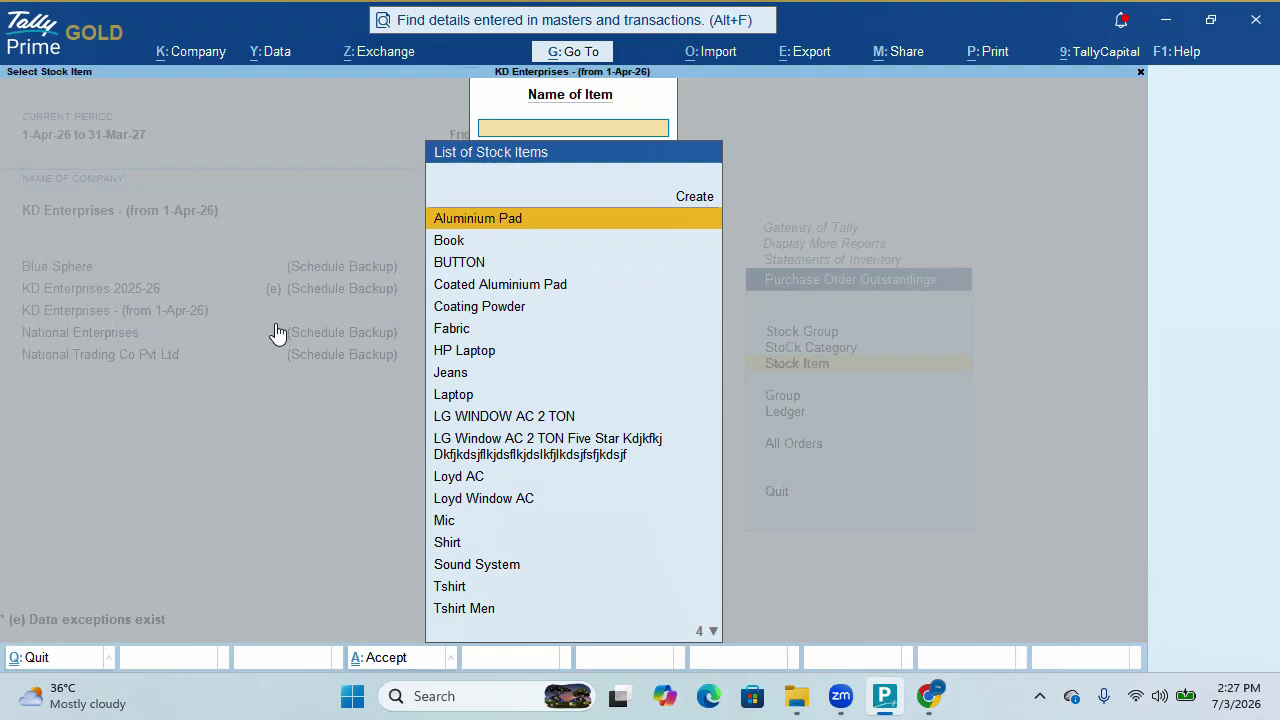
key(Escape)
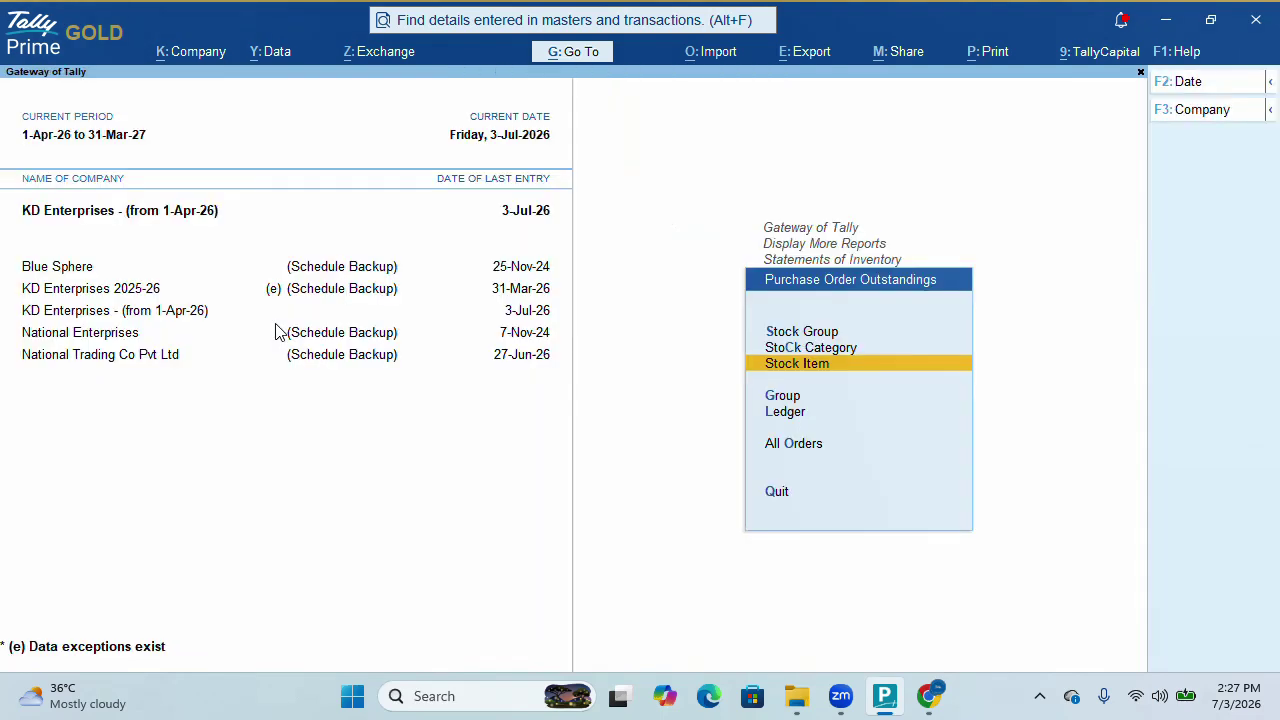
Browse the Group and Ledger lists, then open the All Orders purchase orders report
key(Down)
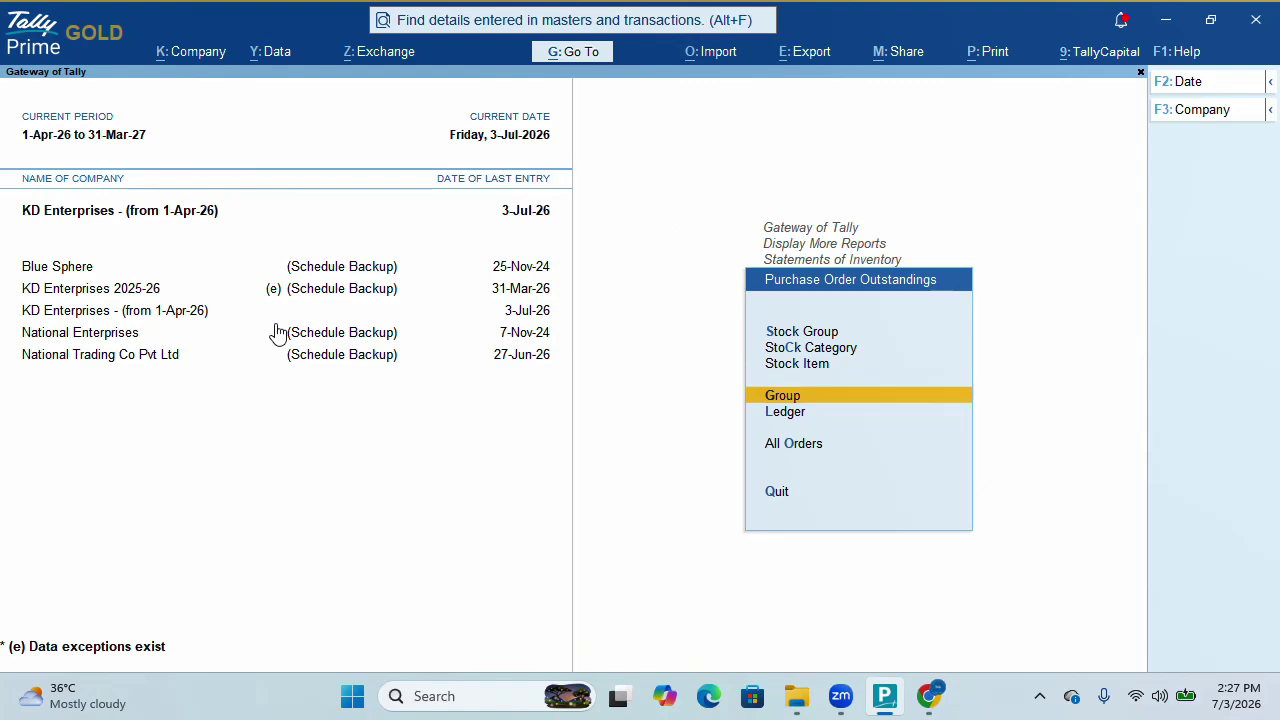
key(Down)
key(Up)
key(Return)
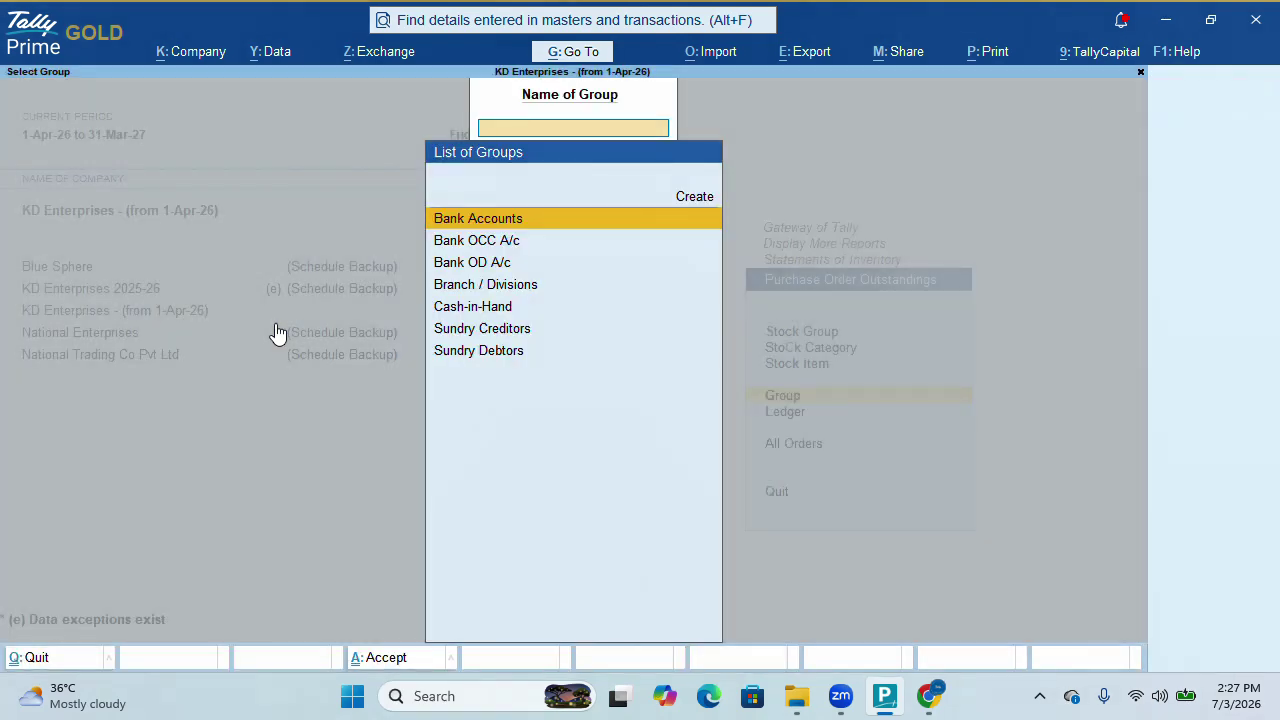
key(Escape)
key(Down)
key(Return)
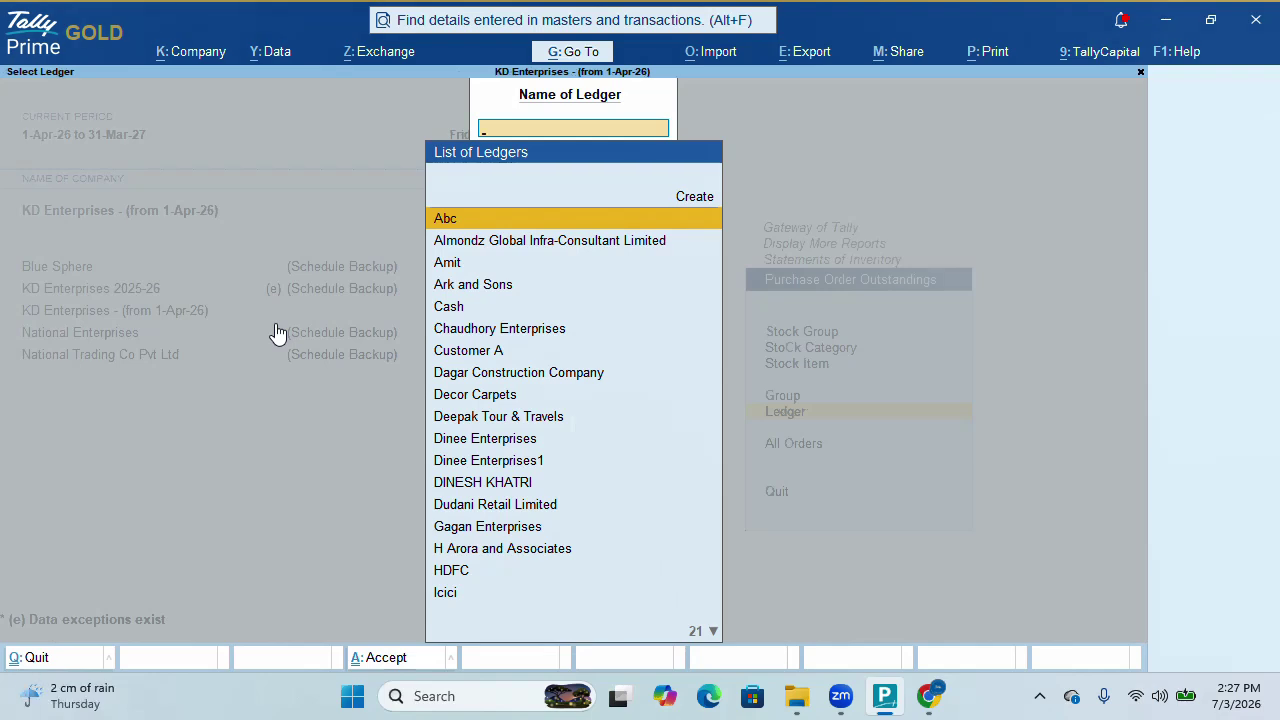
key(Escape)
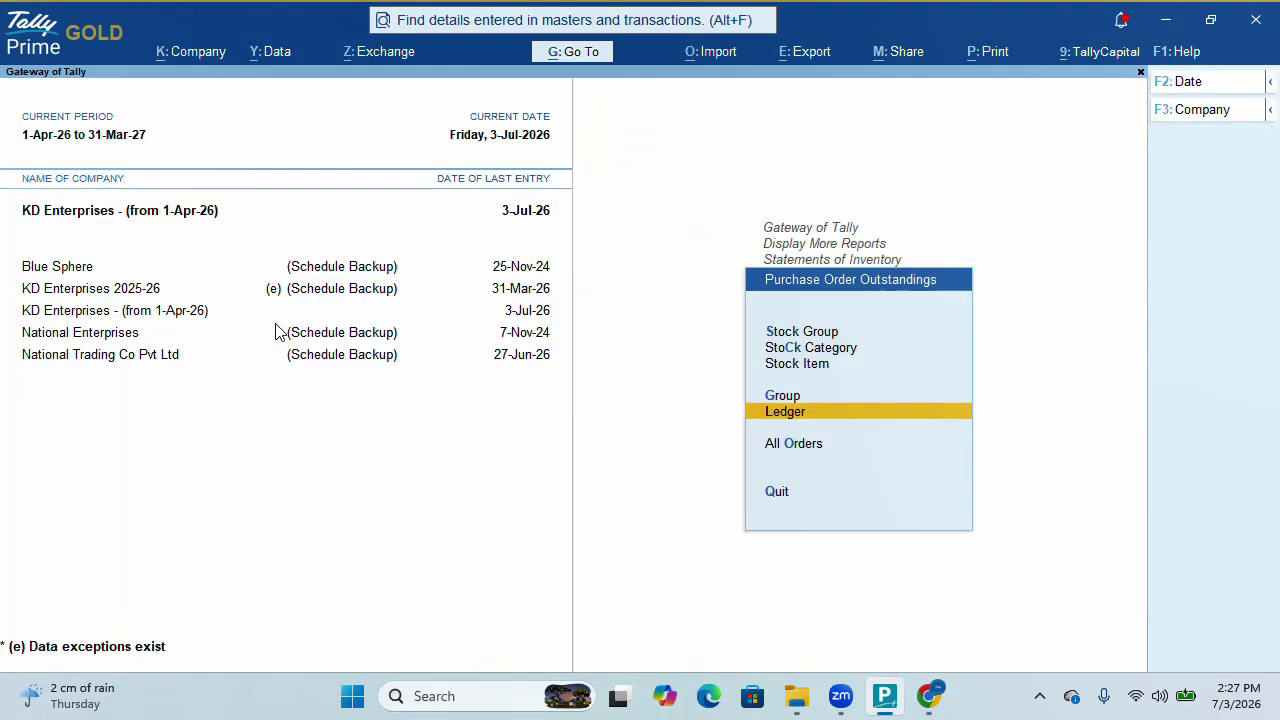
key(Down)
key(Return)
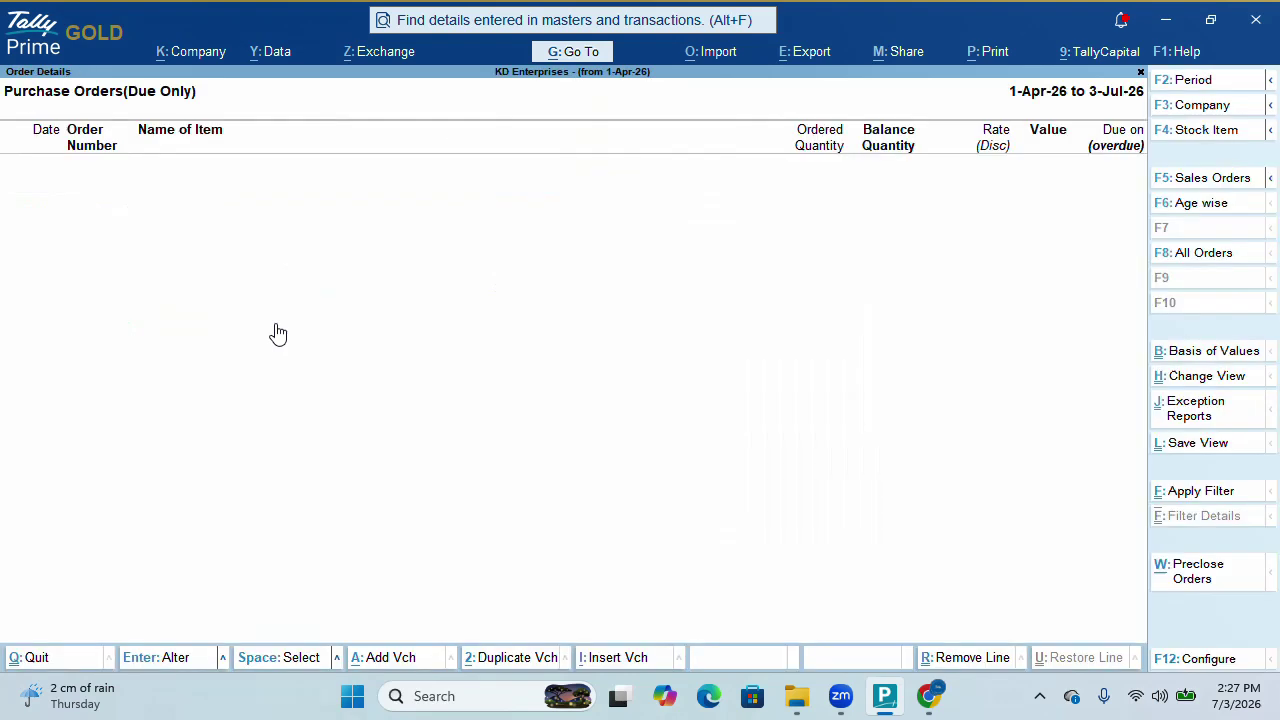
Show all orders to confirm Po/1's 1,000 pcs of Tshirt outstanding, then return to Gateway
click(1200, 256)
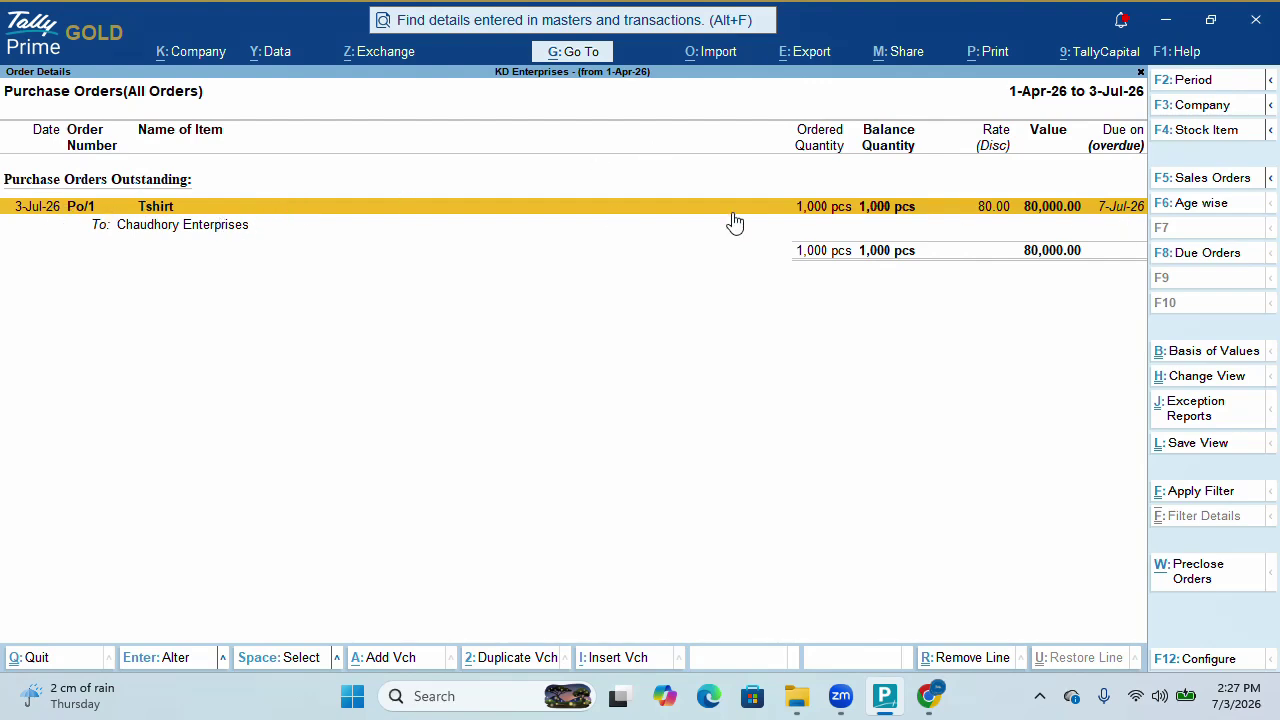
key(Escape)
key(Escape)
key(Escape)
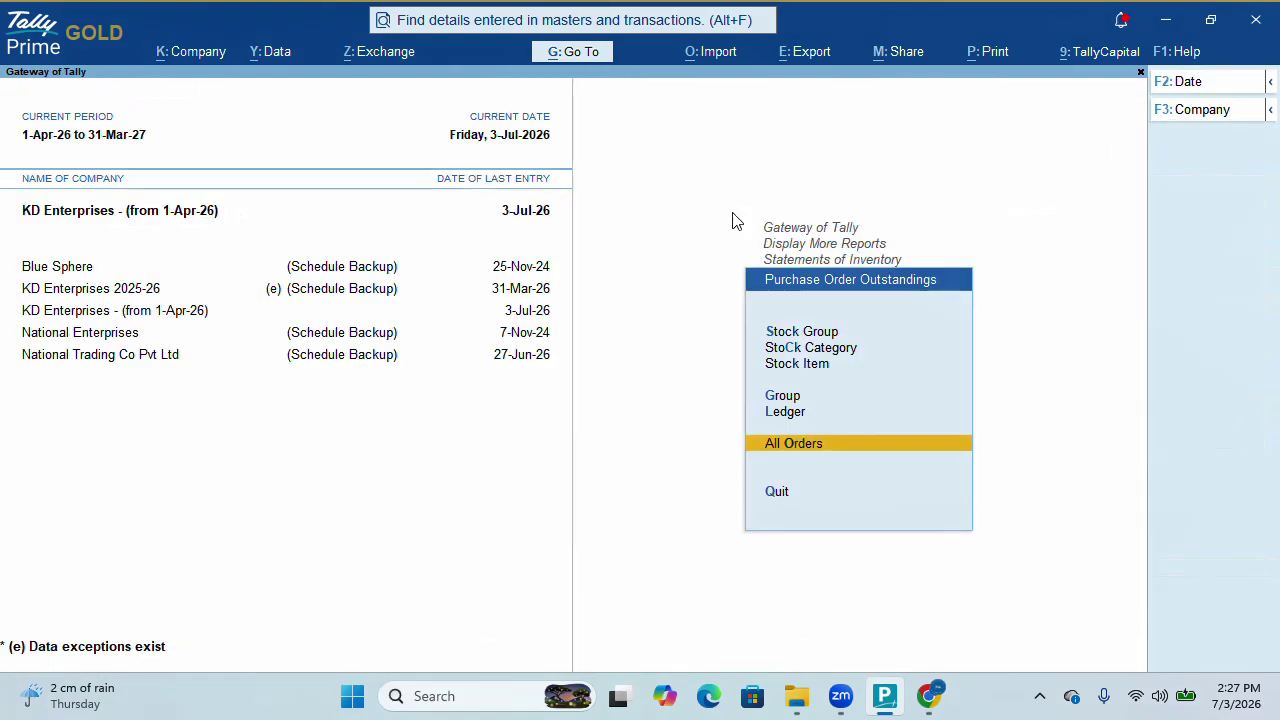
key(Escape)
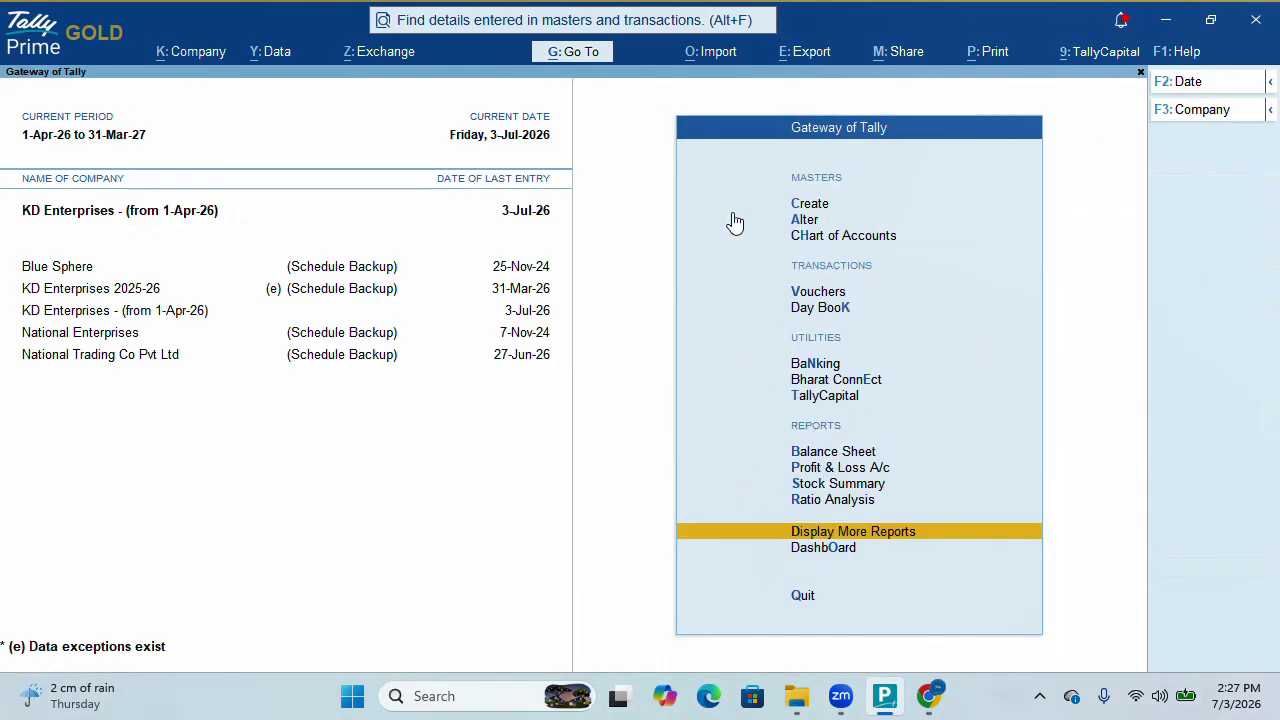
key(Up)
key(Up)
key(Up)
key(Up)
key(Up)
key(Up)
key(Up)
key(Up)
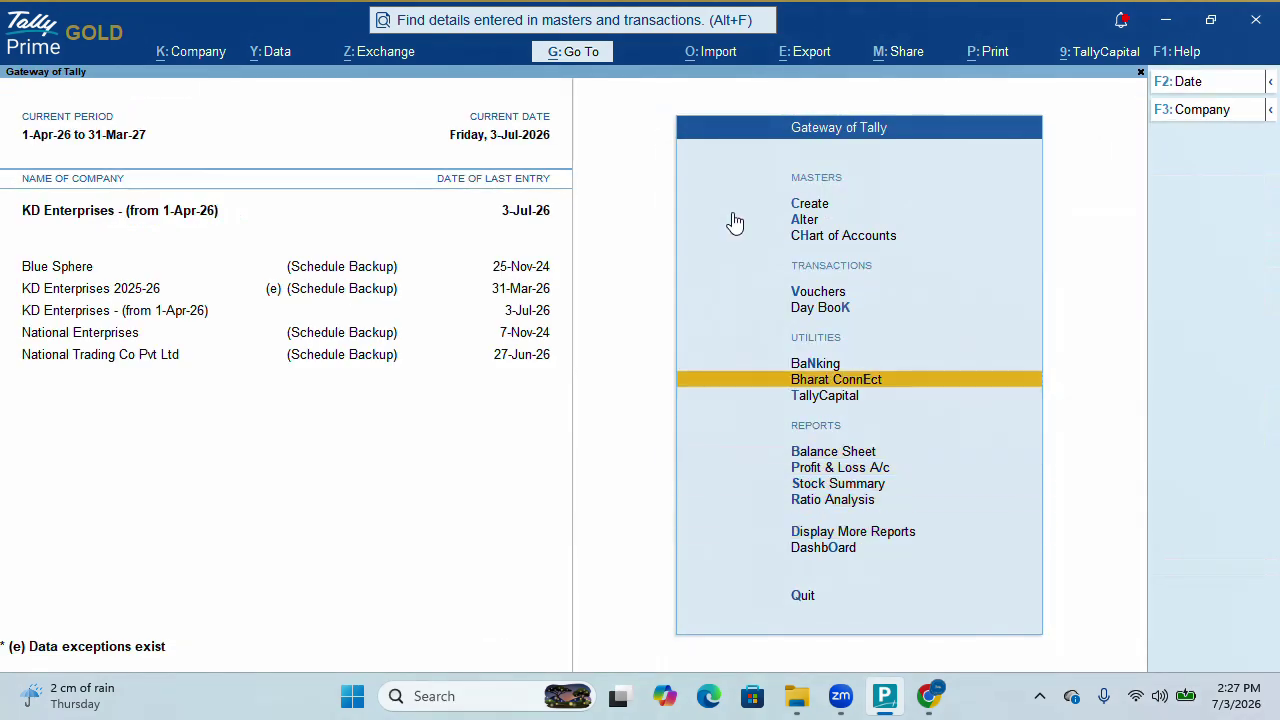
Open voucher entry and set the voucher date to 4-Jul-26
key(Up)
key(Return)
key(F2)
text(4-7-2026)
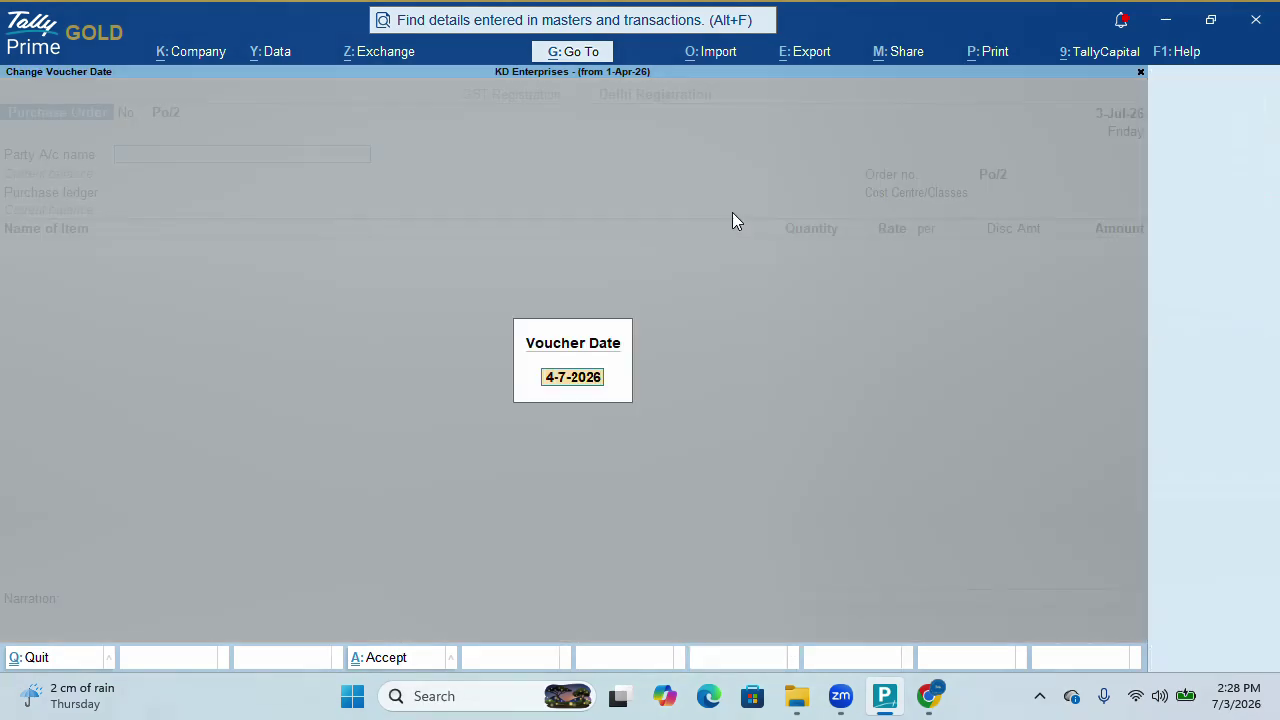
key(Return)
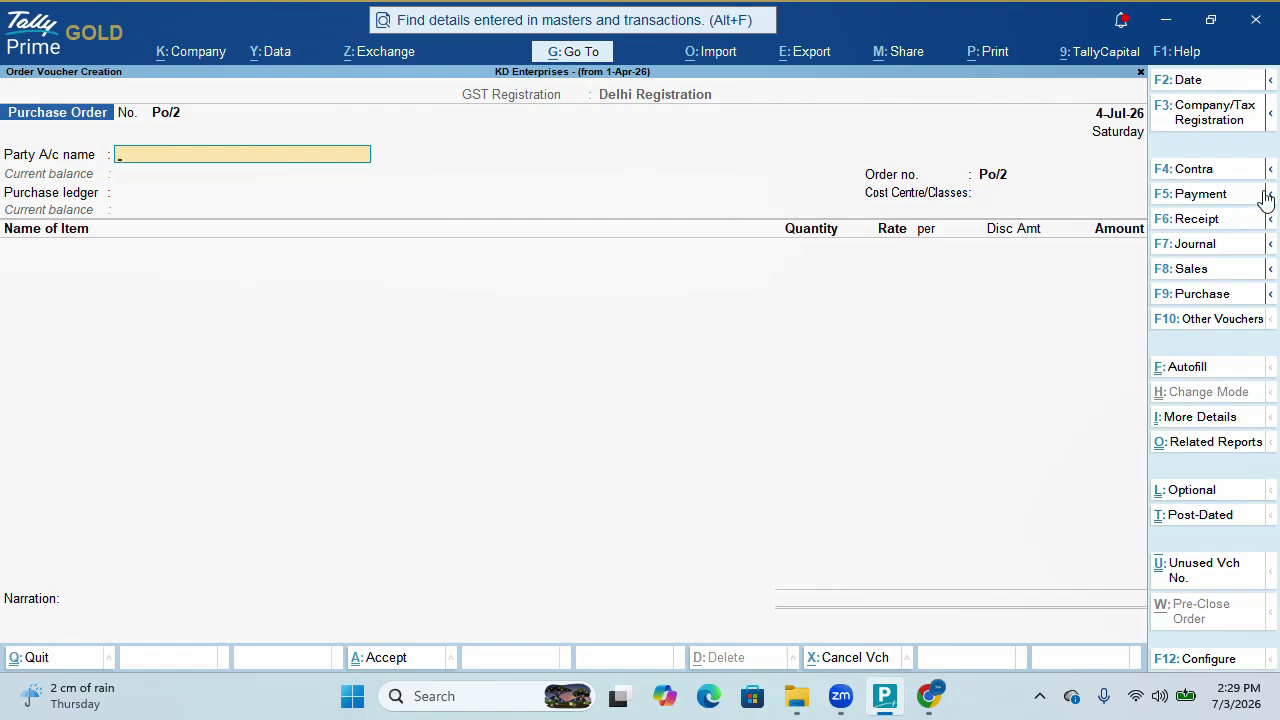
Pick Receipt Note from the inactive voucher types and activate it
click(1236, 322)
key(Down)
key(Down)
key(Down)
key(Down)
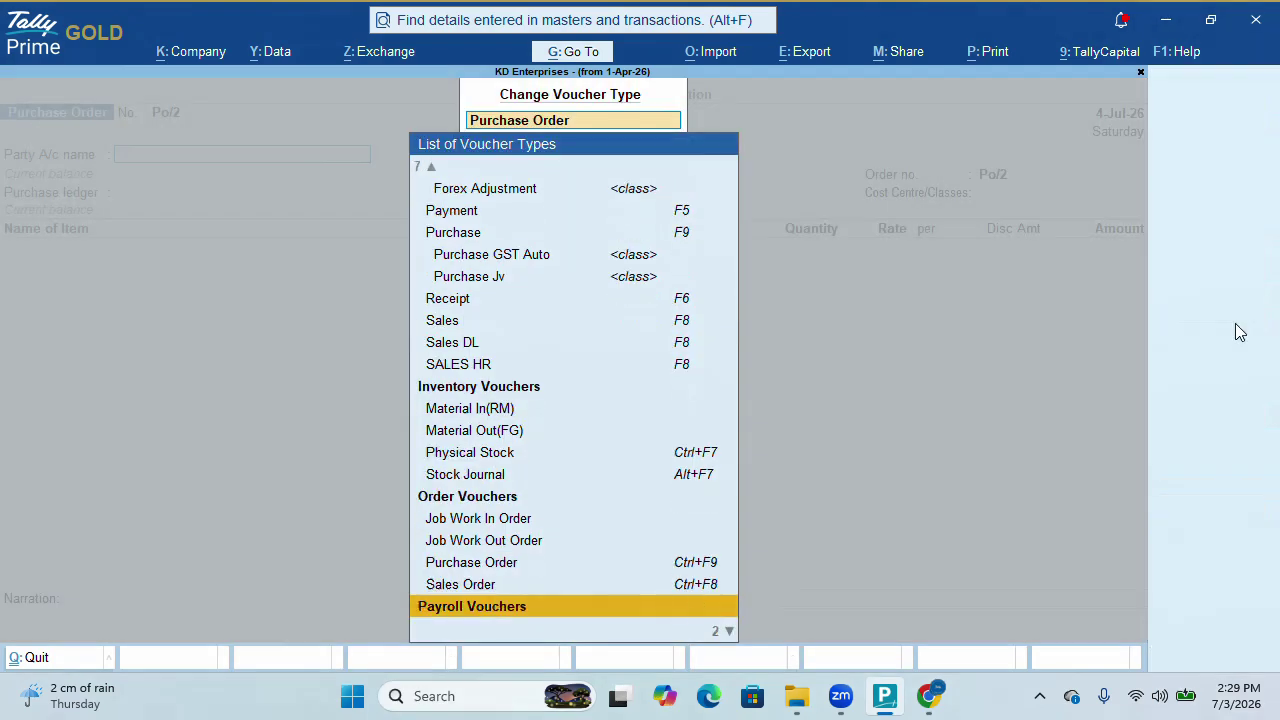
key(Up)
key(Up)
key(Up)
key(Up)
key(Up)
key(Up)
key(Up)
key(Up)
key(Up)
key(Up)
key(Up)
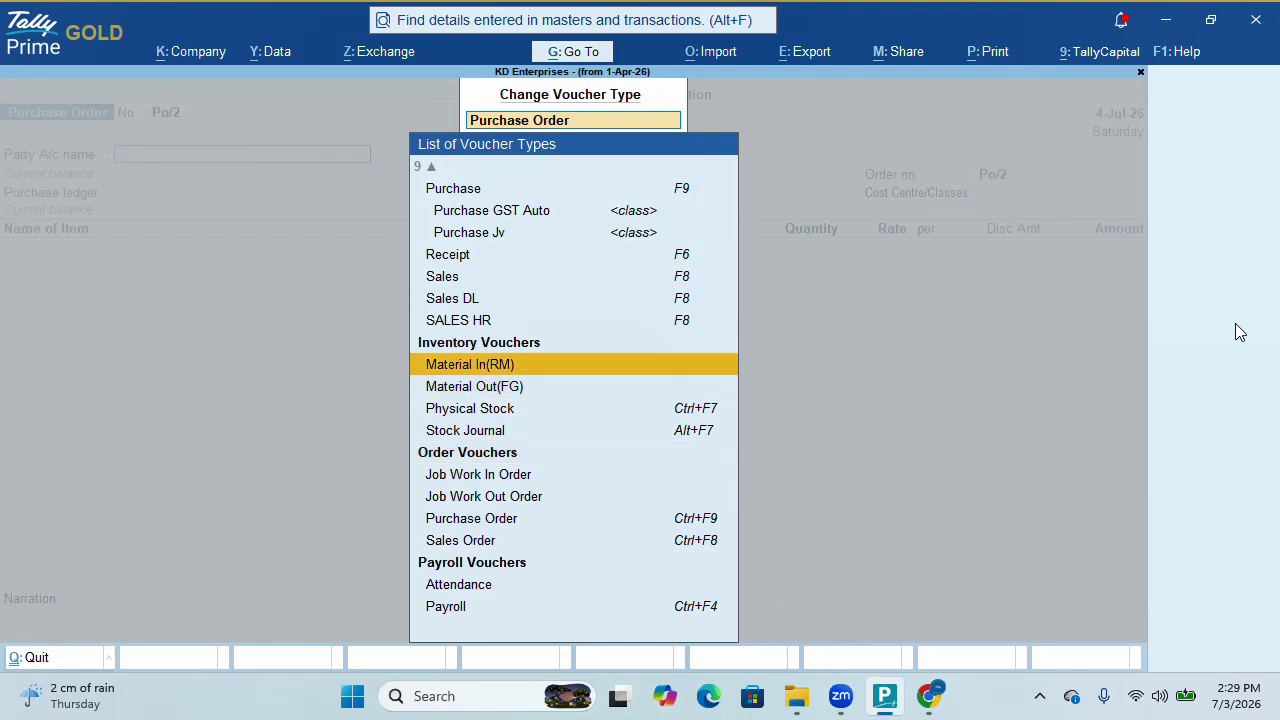
key(Down)
key(Down)
key(Down)
key(Down)
key(Down)
key(Down)
key(Down)
key(Down)
key(Down)
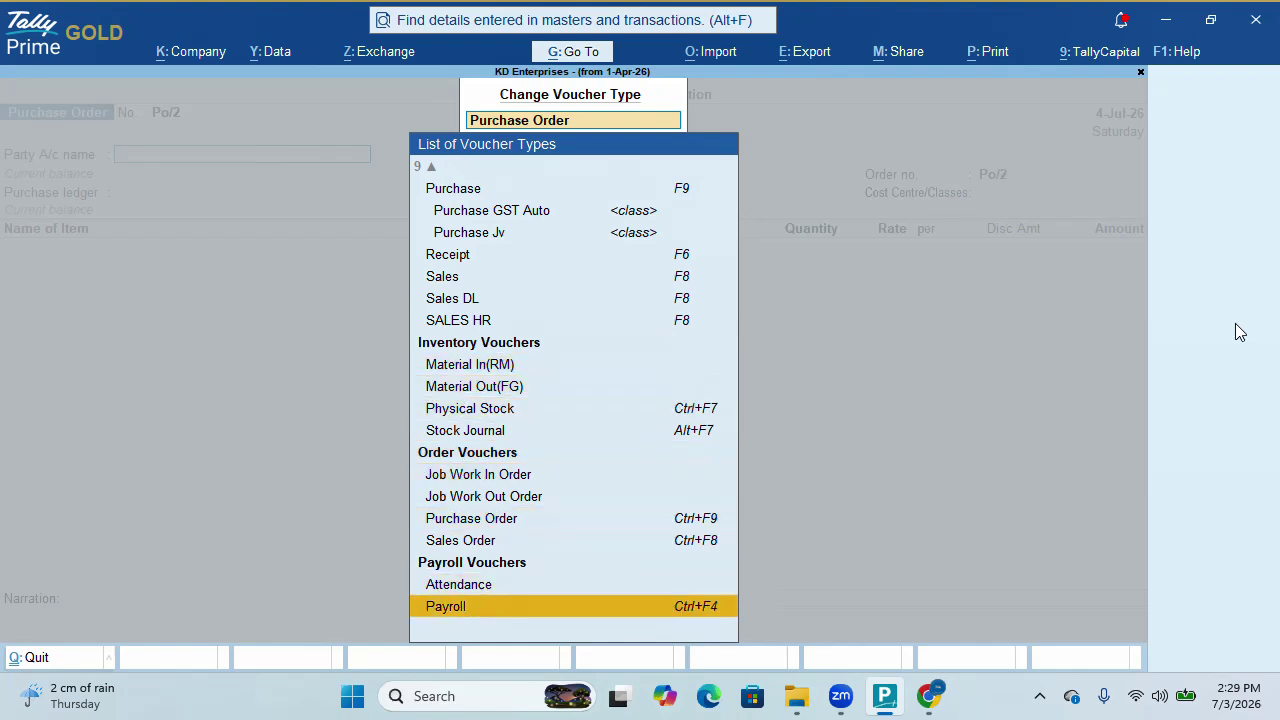
key(Up)
key(Up)
key(Up)
key(Up)
key(Up)
key(Up)
key(Up)
key(Up)
key(Up)
key(Up)
key(Up)
key(Up)
key(Up)
key(Up)
key(Up)
key(Up)
key(Up)
key(Up)
key(Up)
key(Up)
key(Up)
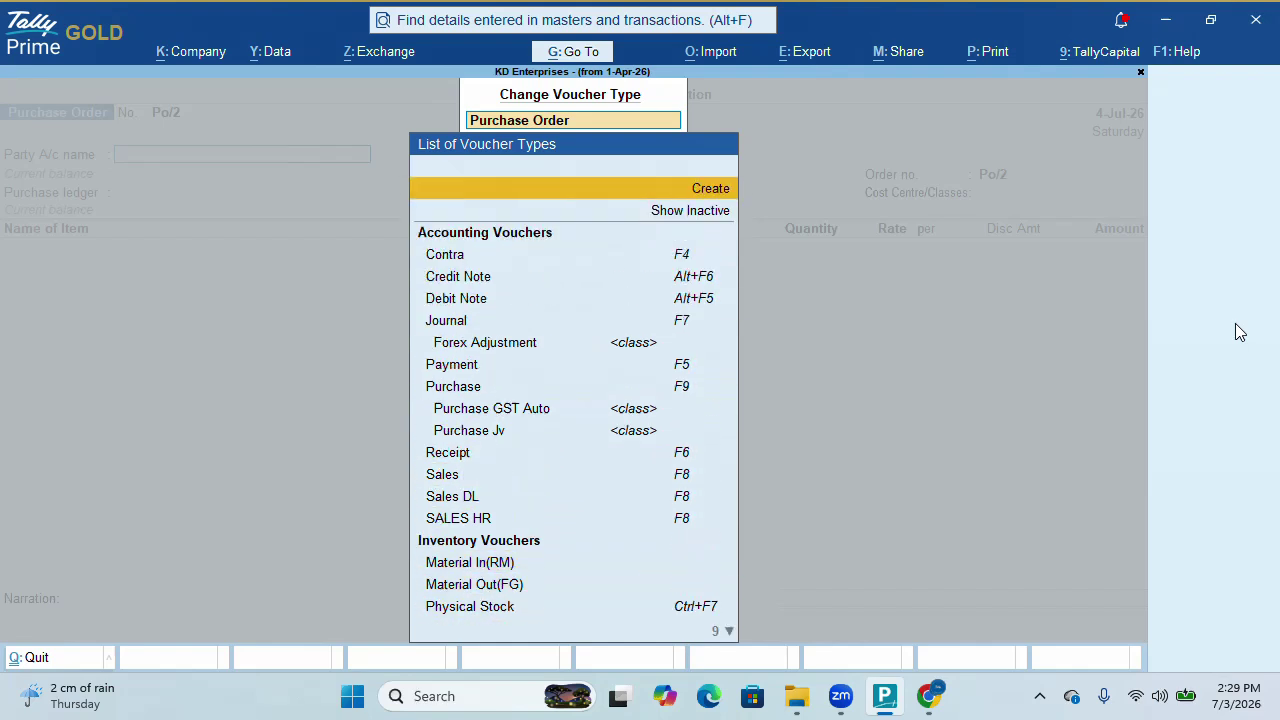
key(Down)
key(Return)
key(Down)
key(Down)
key(Down)
key(Down)
key(Down)
key(Down)
key(Down)
key(Down)
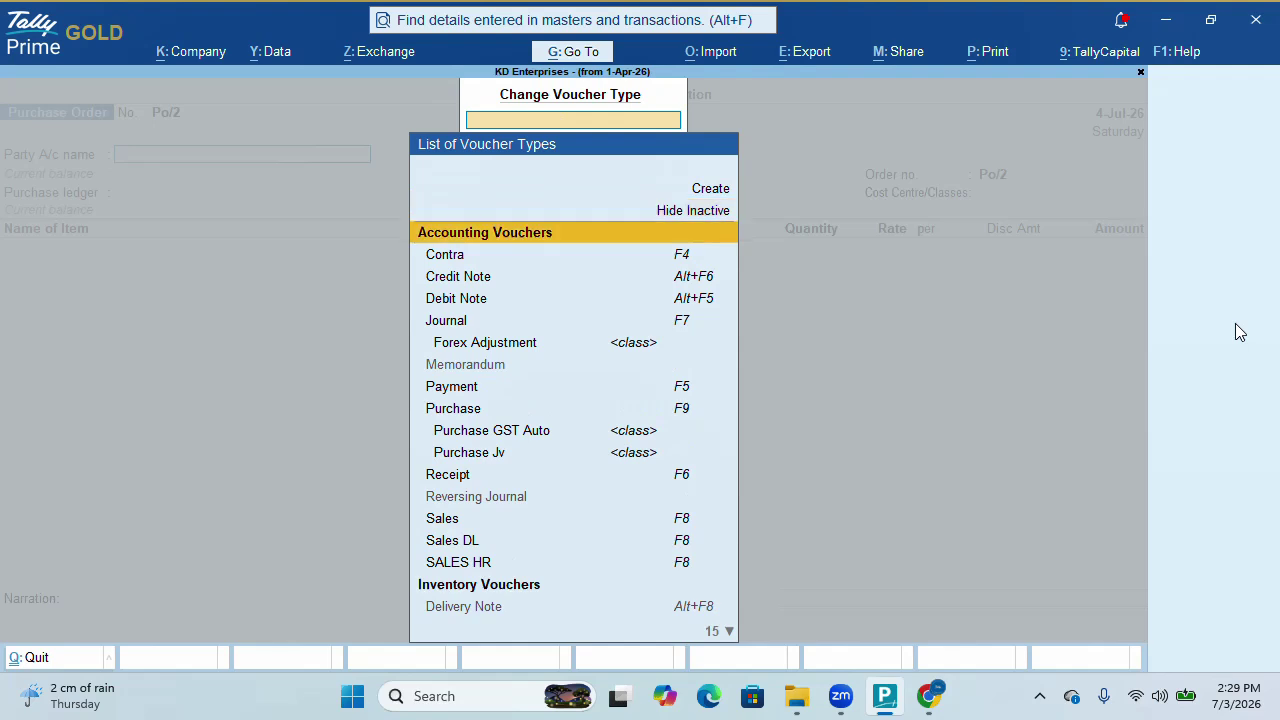
key(Down)
key(Down)
key(Down)
key(Down)
key(Down)
key(Down)
key(Down)
key(Down)
key(Down)
key(Down)
key(Down)
key(Down)
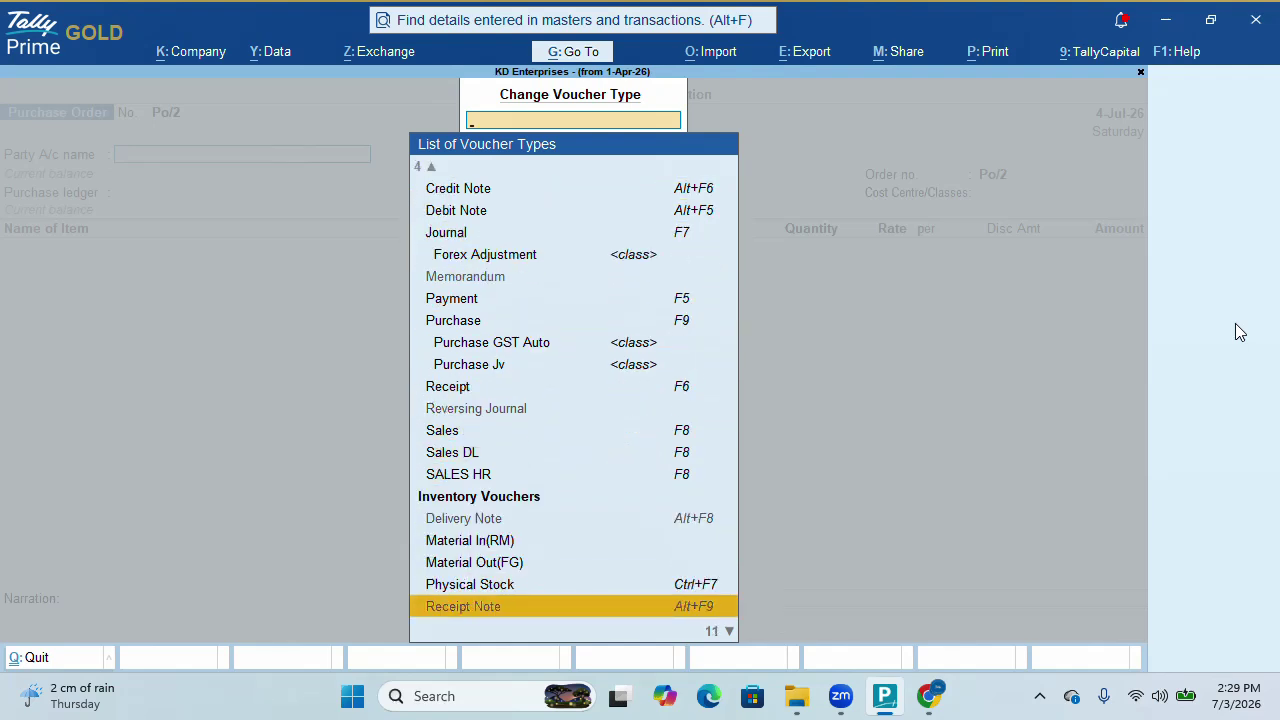
key(Return)
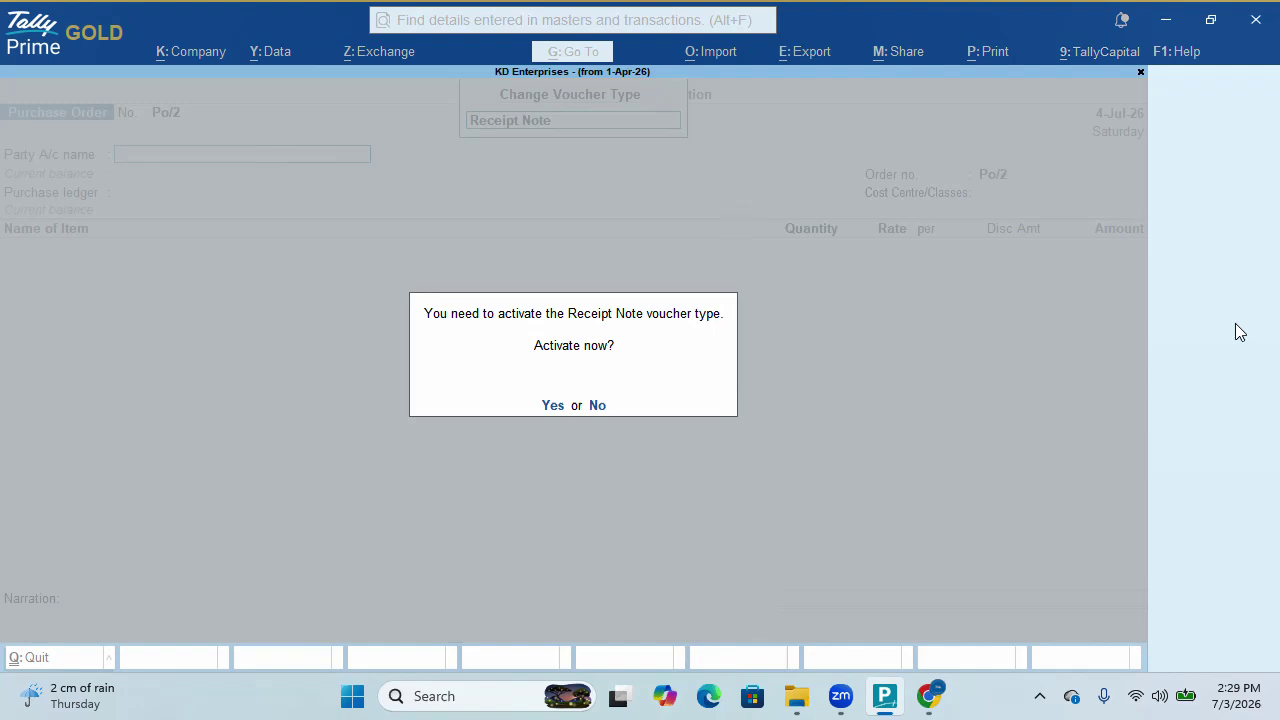
key(y)
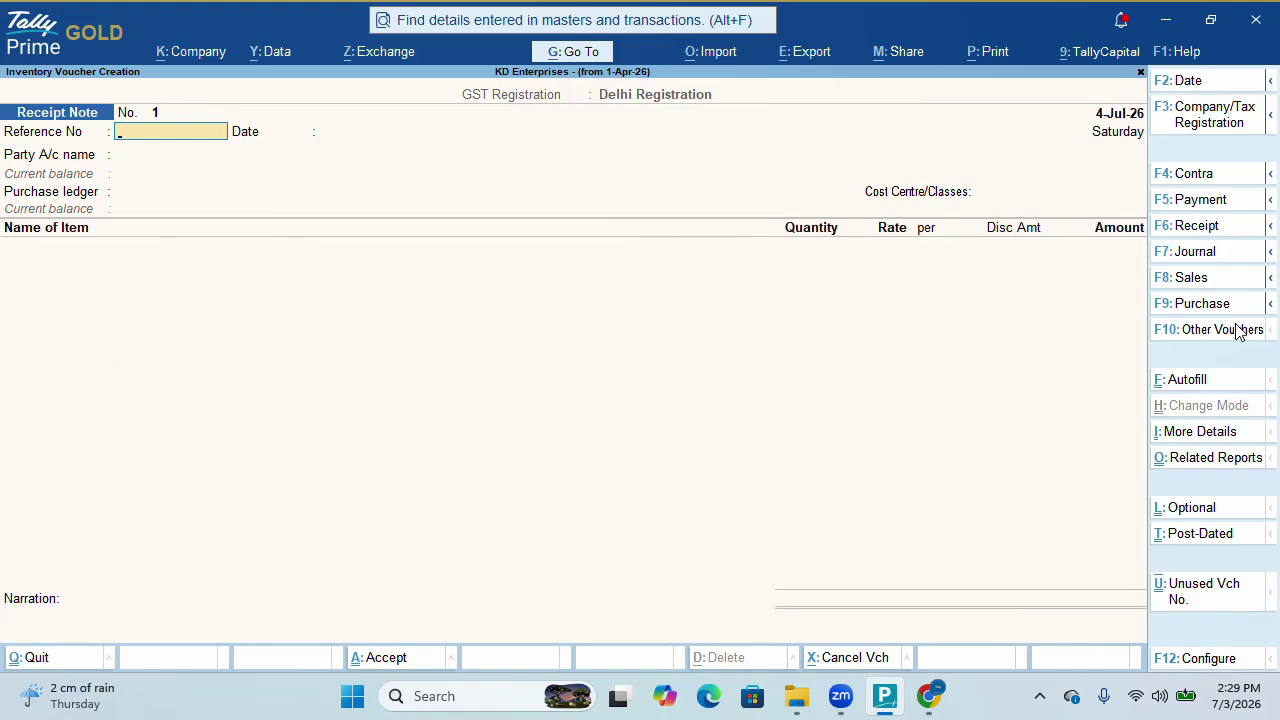
Link Receipt Note 1 to Chaudhory Enterprises and order Po/1, pulling in Tshirt 1,000 pcs (80,000.00)
key(Return)
key(Return)
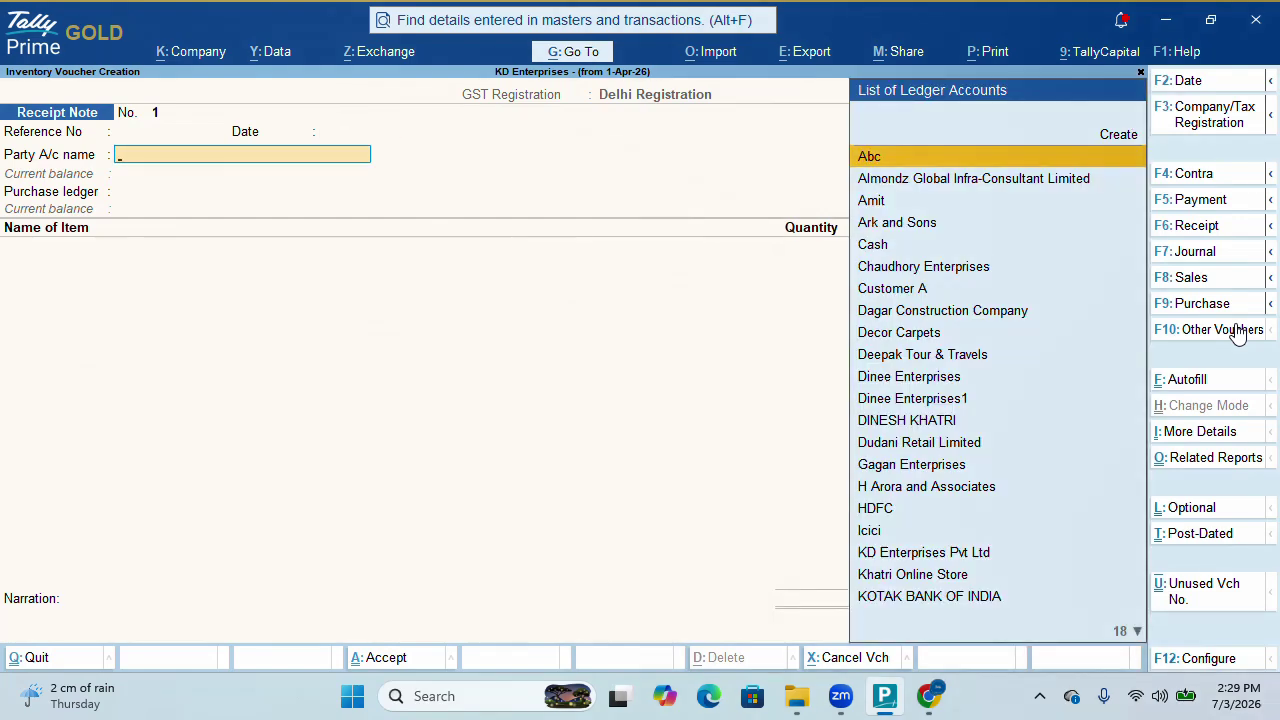
text(Ch)
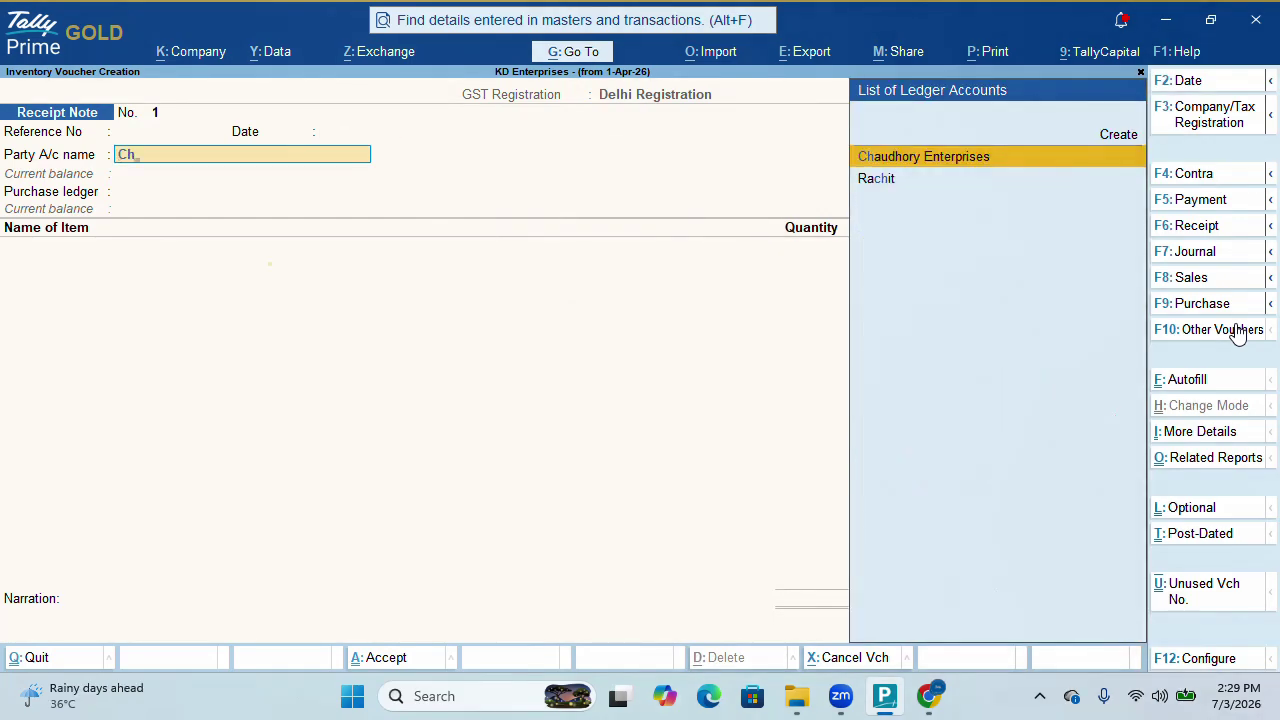
key(Return)
key(Down)
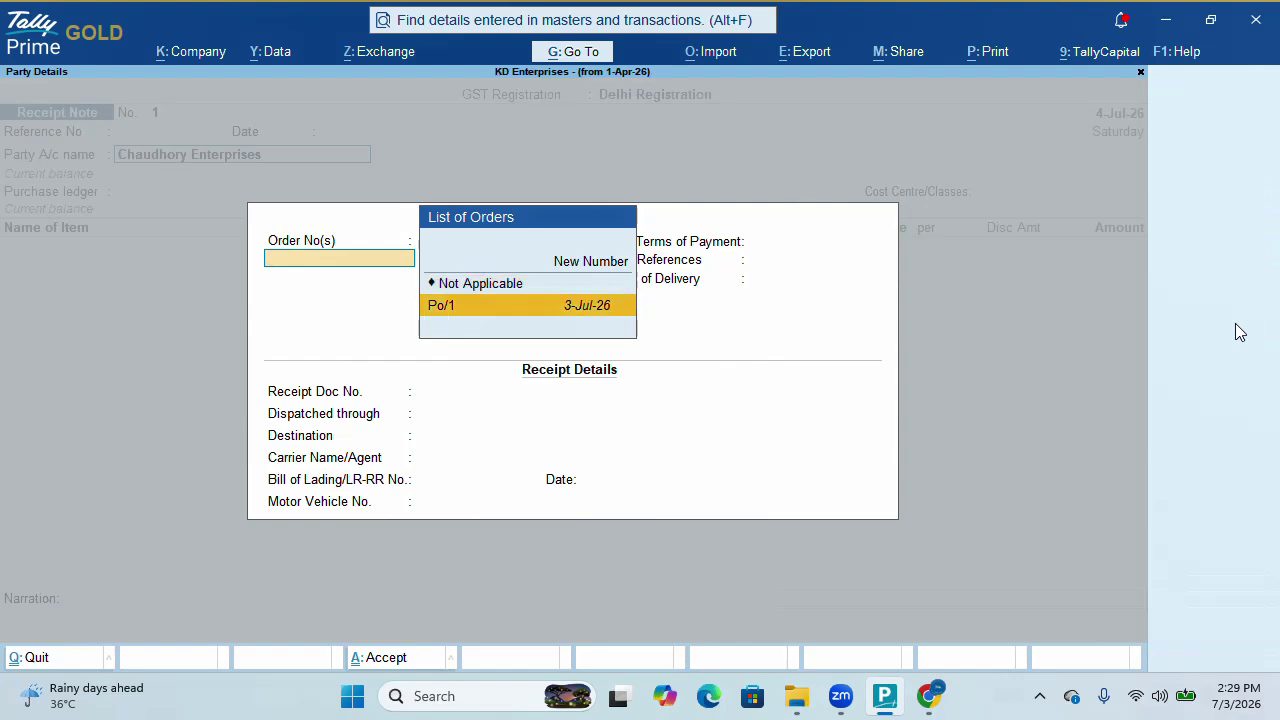
key(Return)
key(ctrl+a)
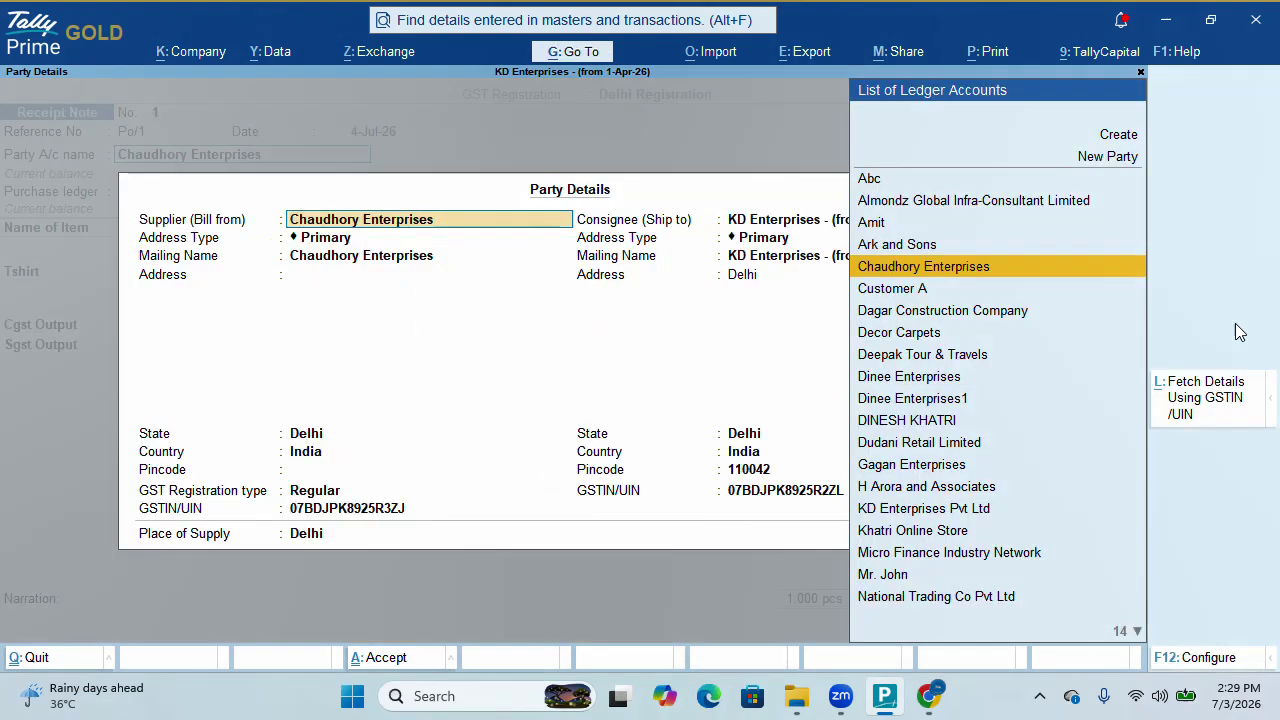
key(ctrl+a)
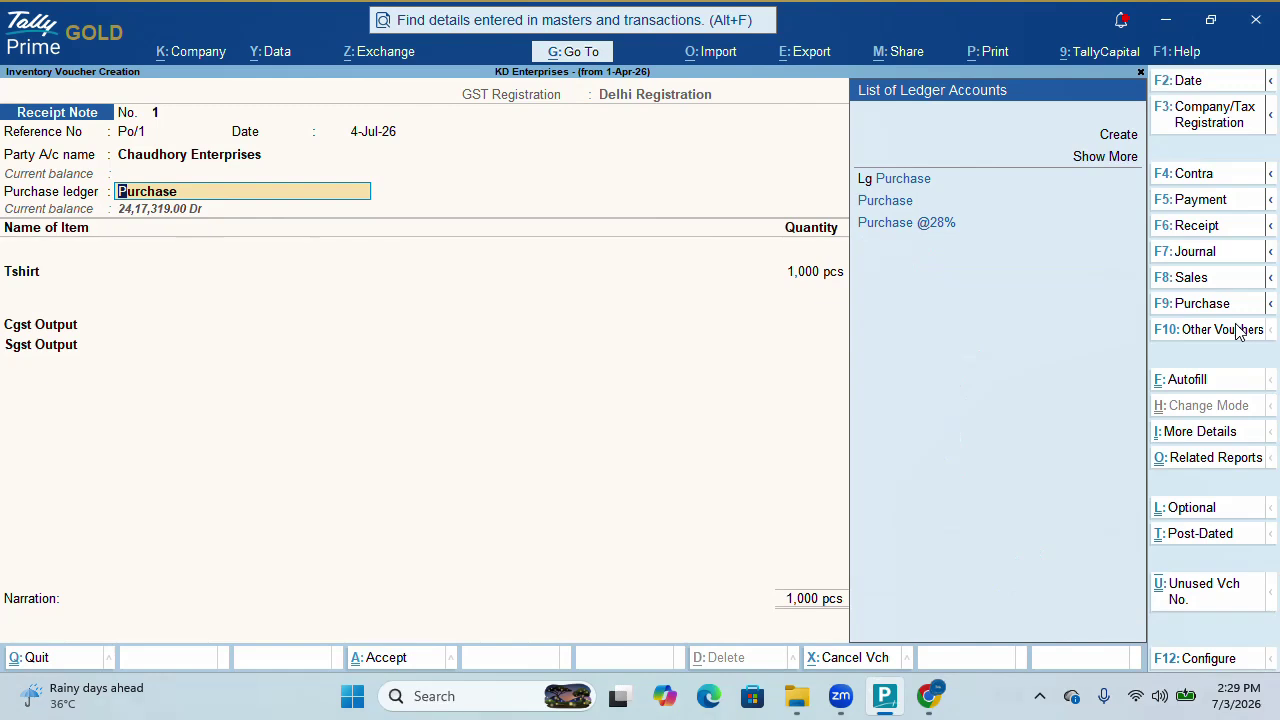
key(Return)
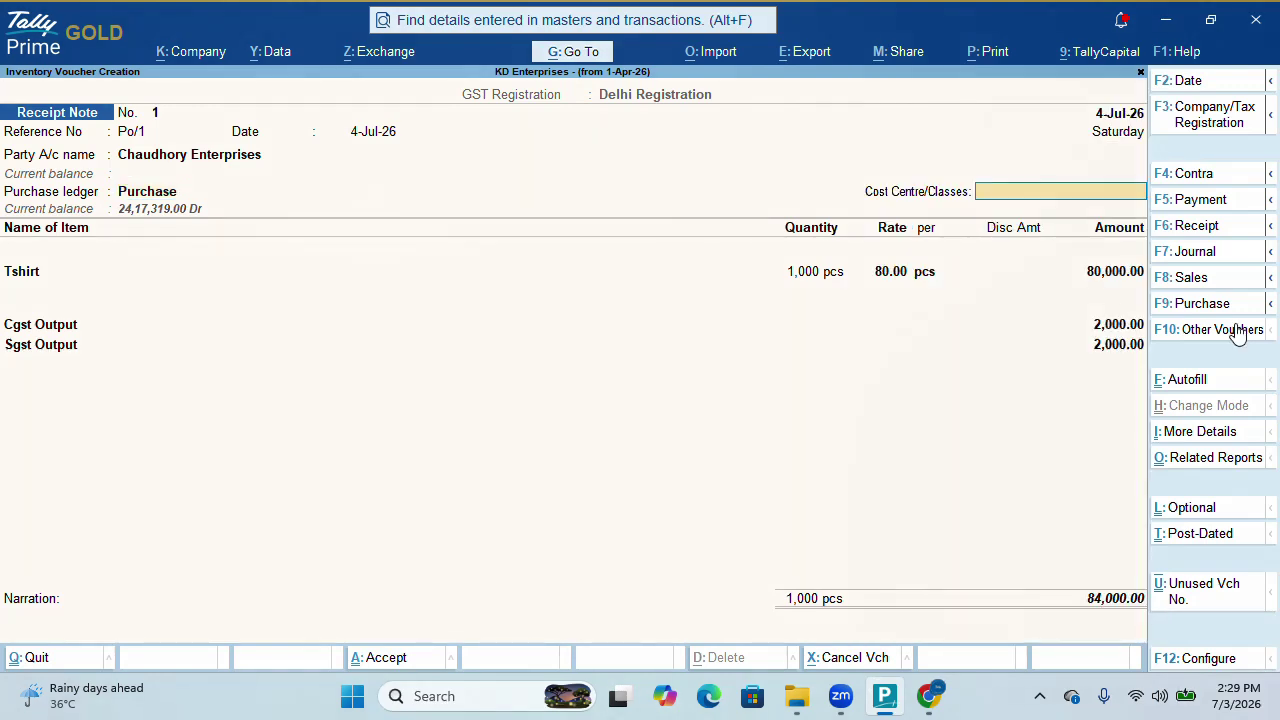
key(Return)
key(Return)
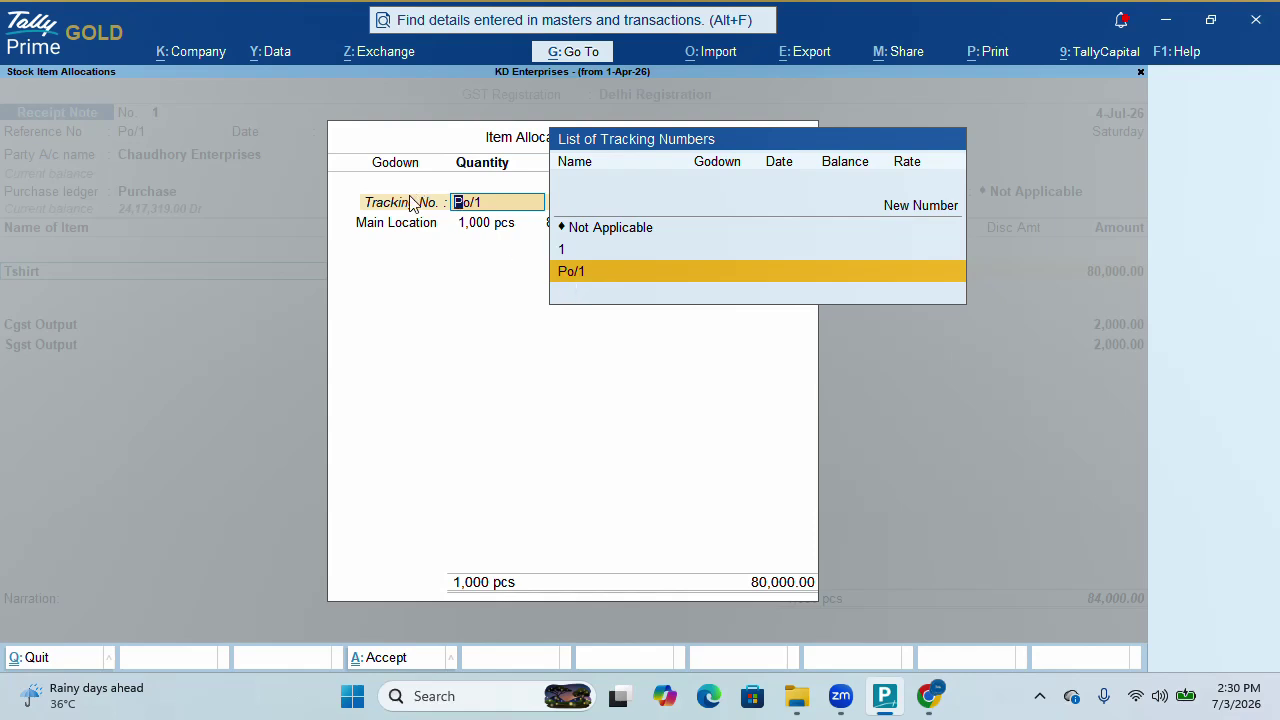
Create the new tracking number Rcp1 for the Tshirt allocation
key(Up)
key(Up)
key(Up)
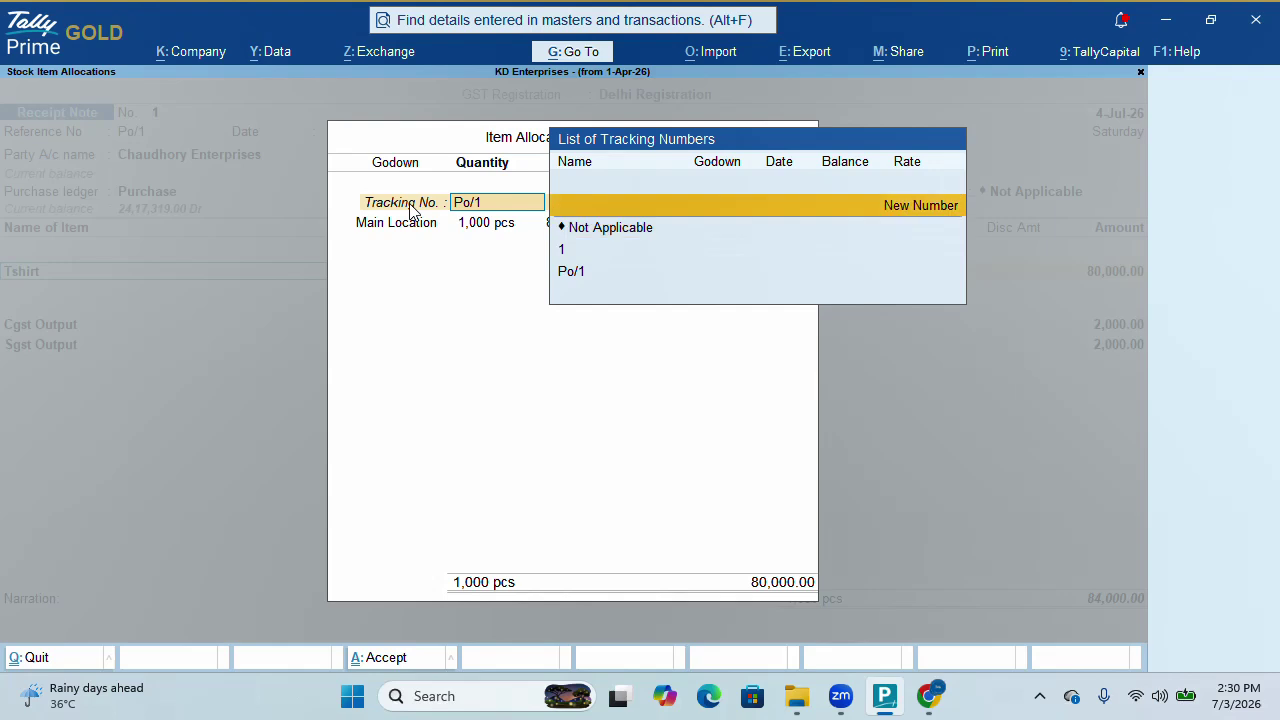
key(Return)
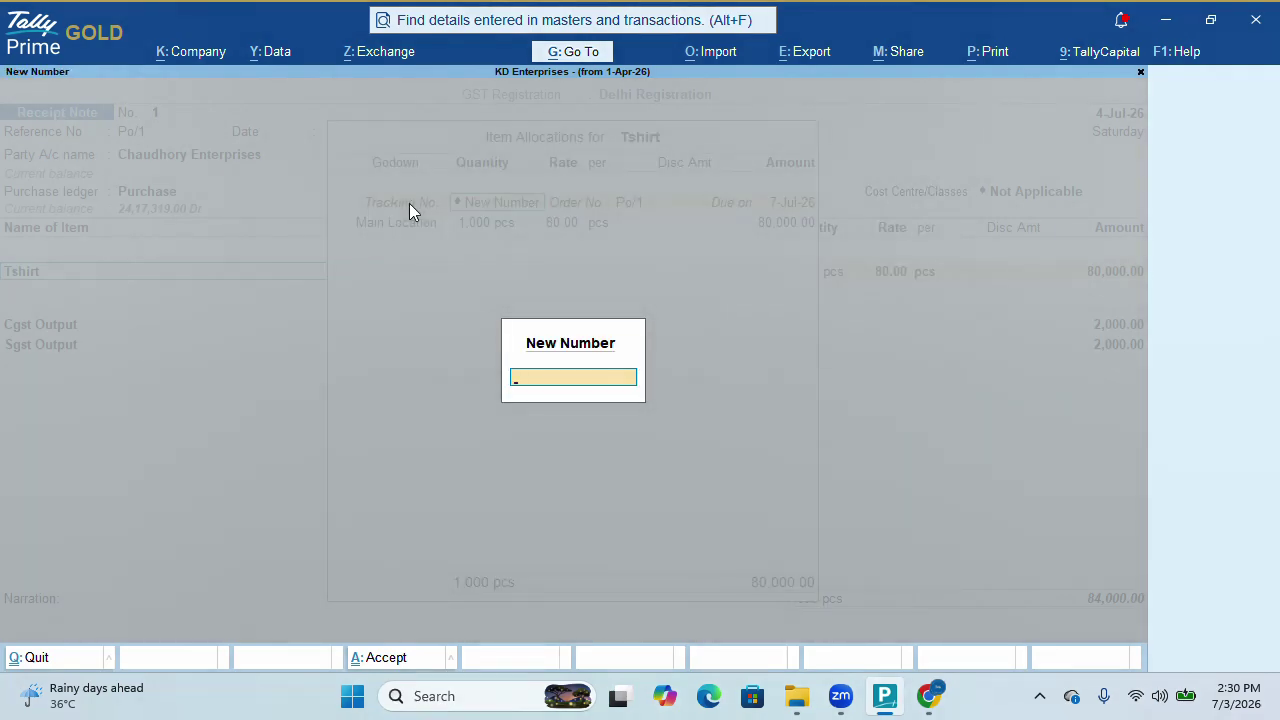
text(Rcp1)
key(Return)
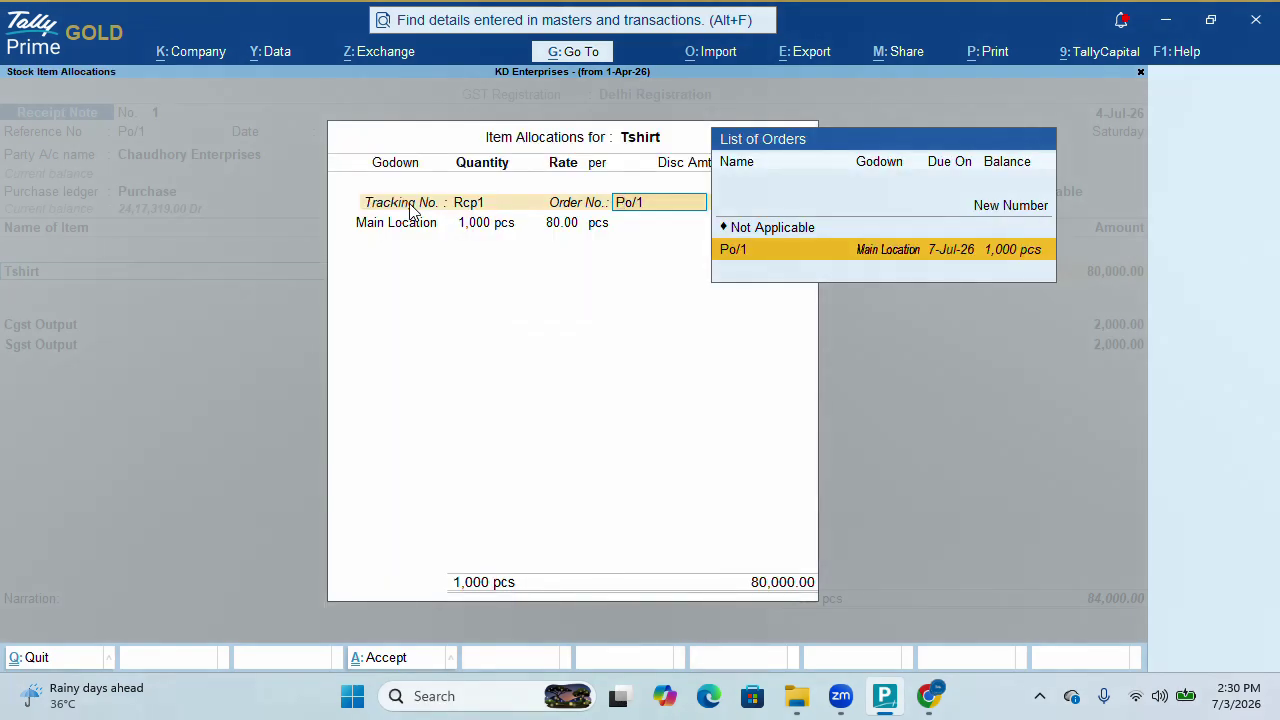
Allocate Rcp1 against Po/1 in Main Location with 700 pcs received
key(Return)
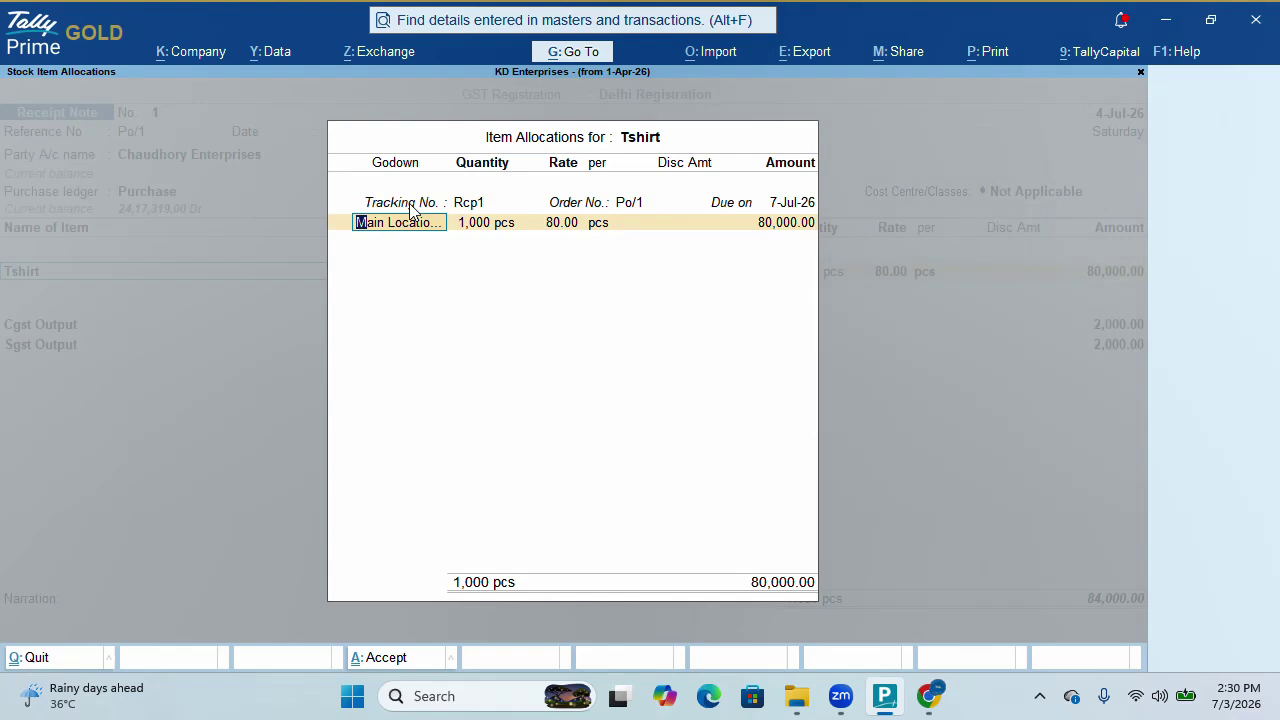
key(Return)
text(700)
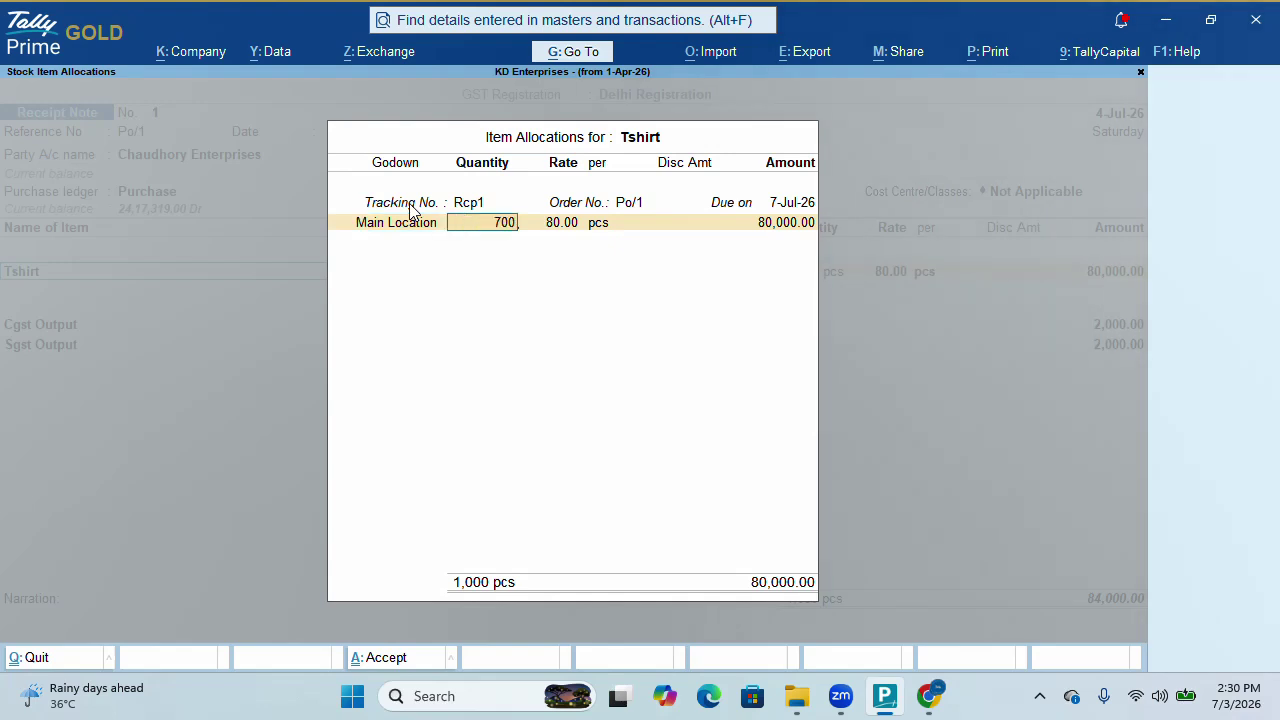
key(Return)
key(Return)
key(Return)
key(Return)
key(Return)
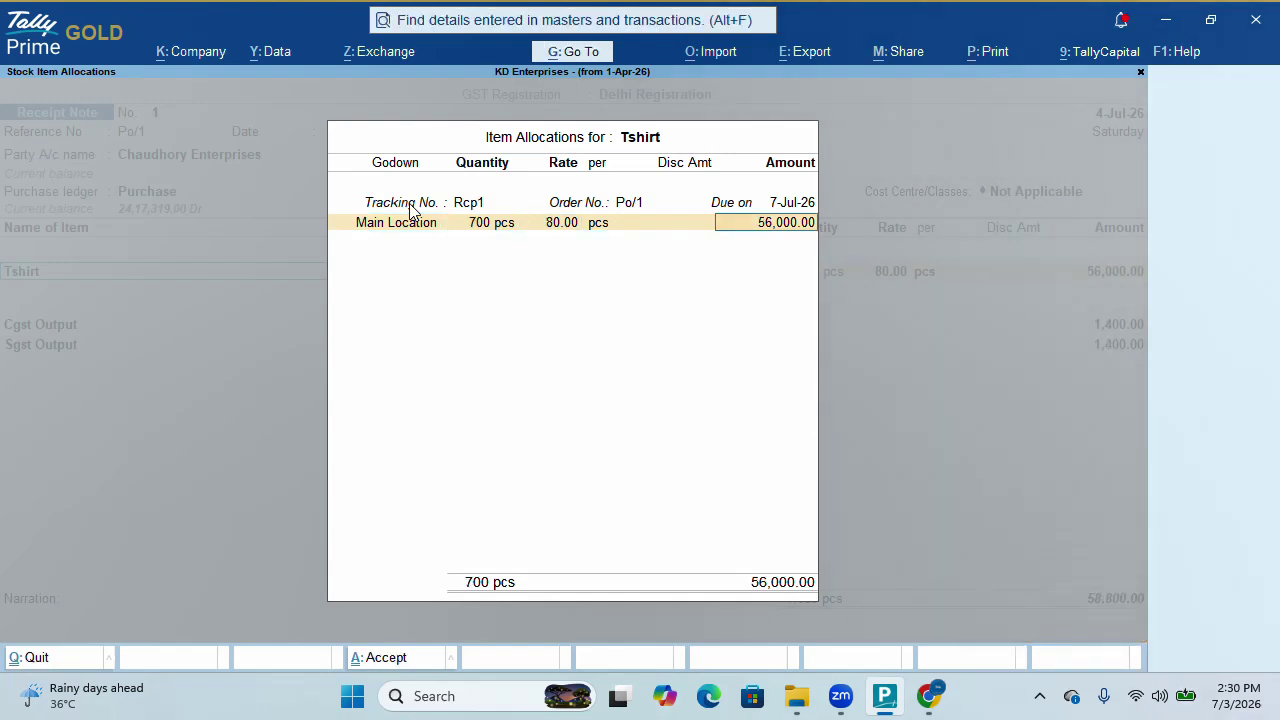
key(Return)
key(Return)
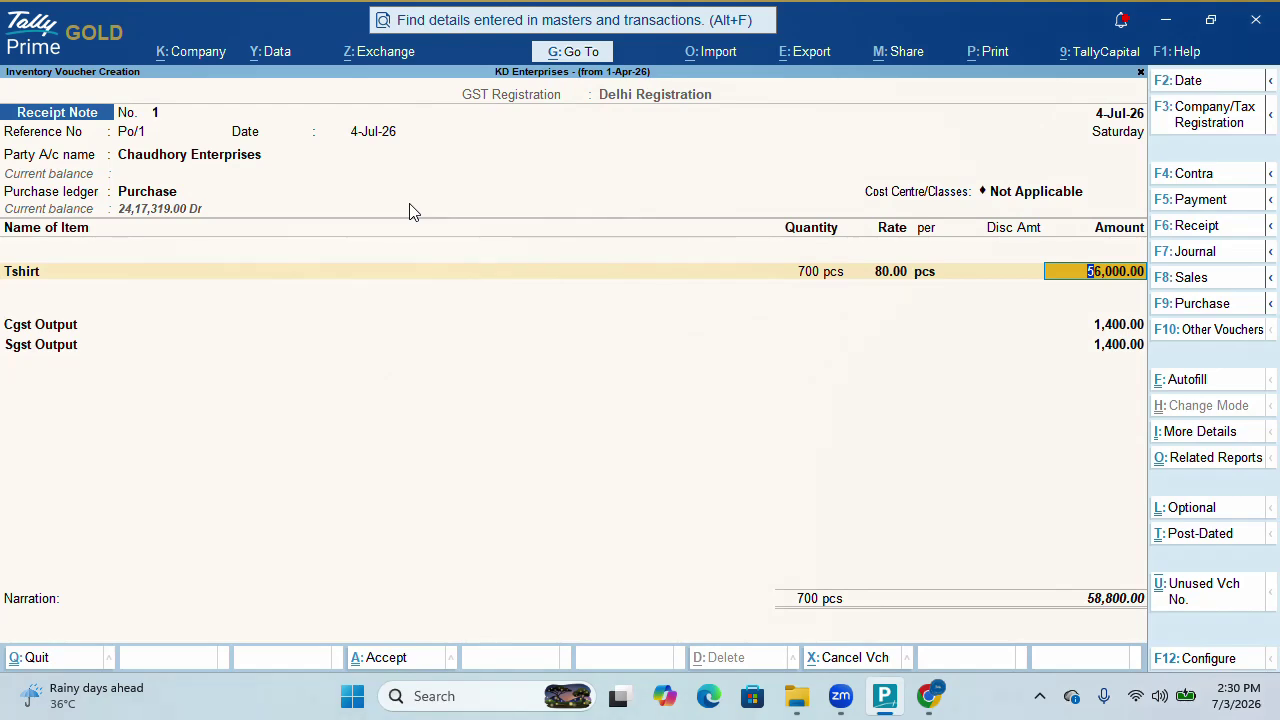
key(Return)
key(Return)
key(Return)
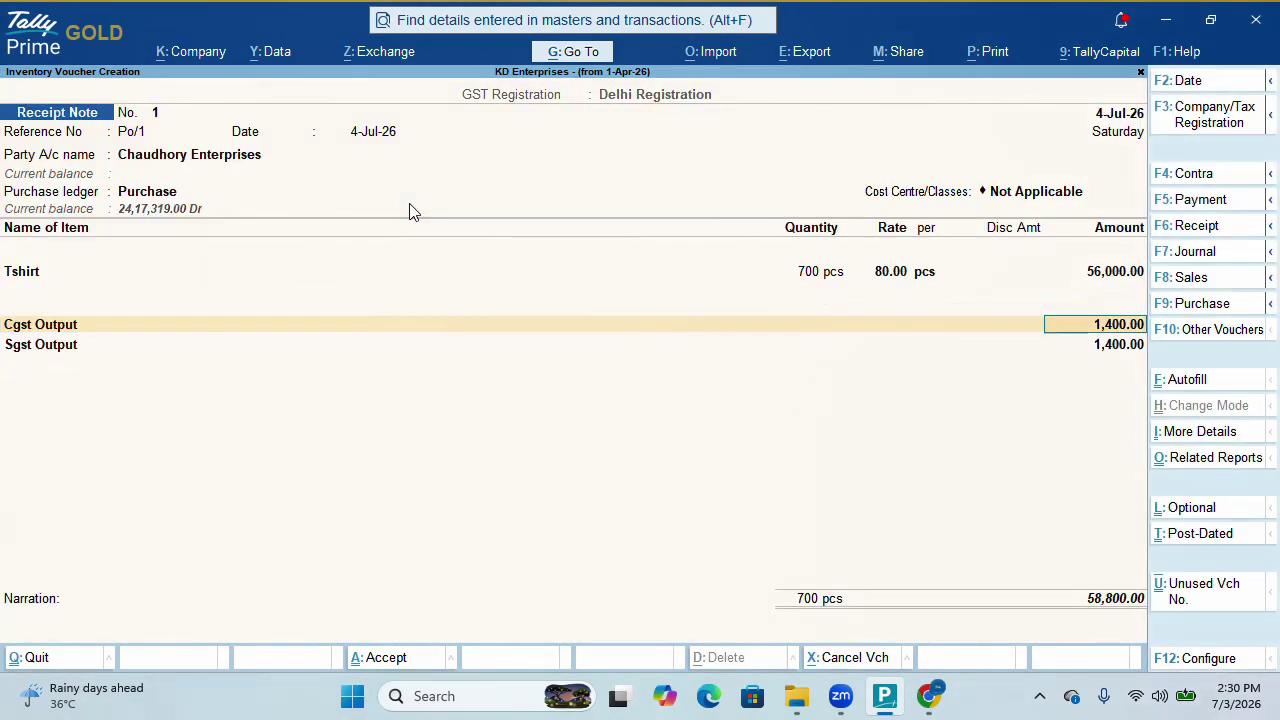
key(Return)
key(ctrl+a)
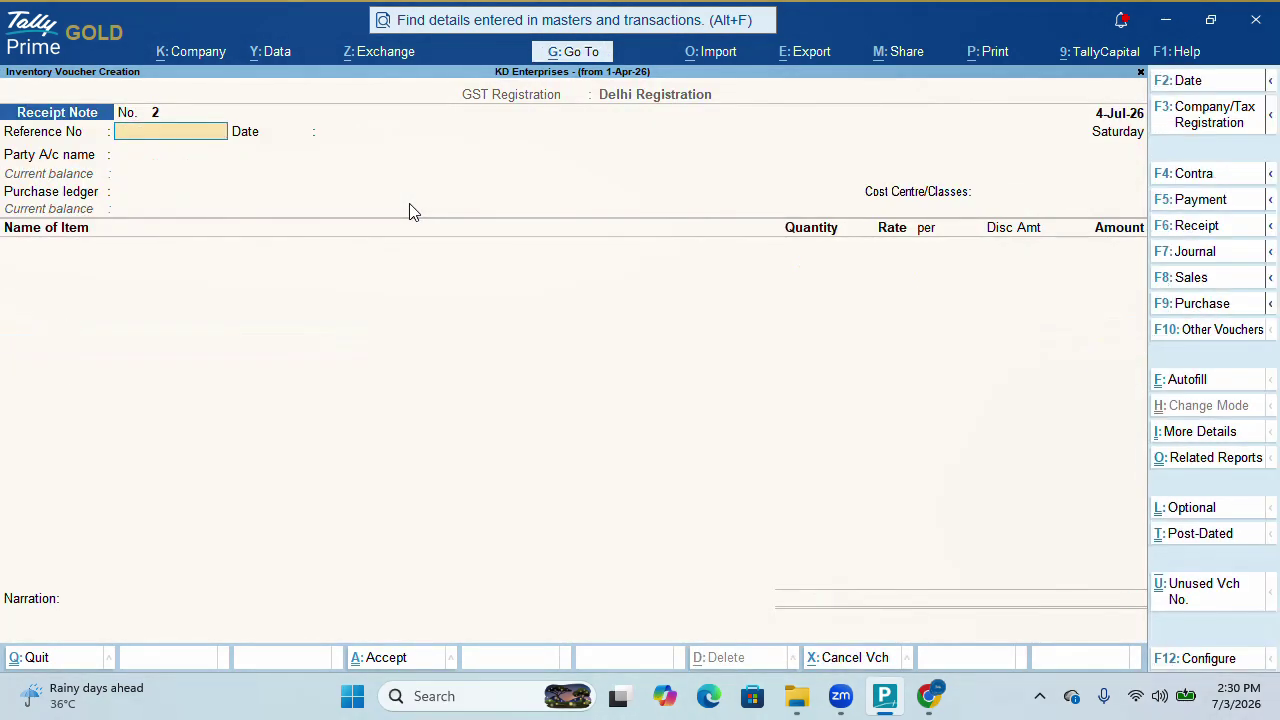
key(Escape)
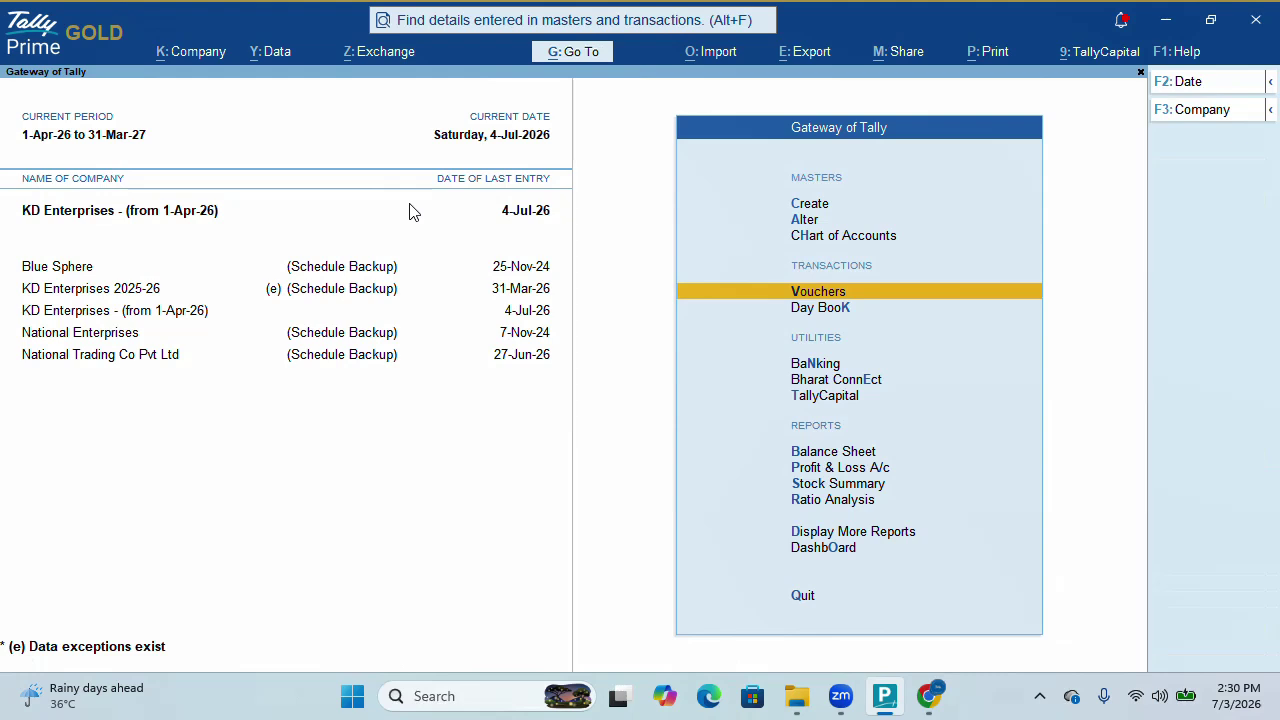
key(d)
key(Down)
key(Down)
key(Down)
key(Down)
key(Down)
key(Down)
key(Down)
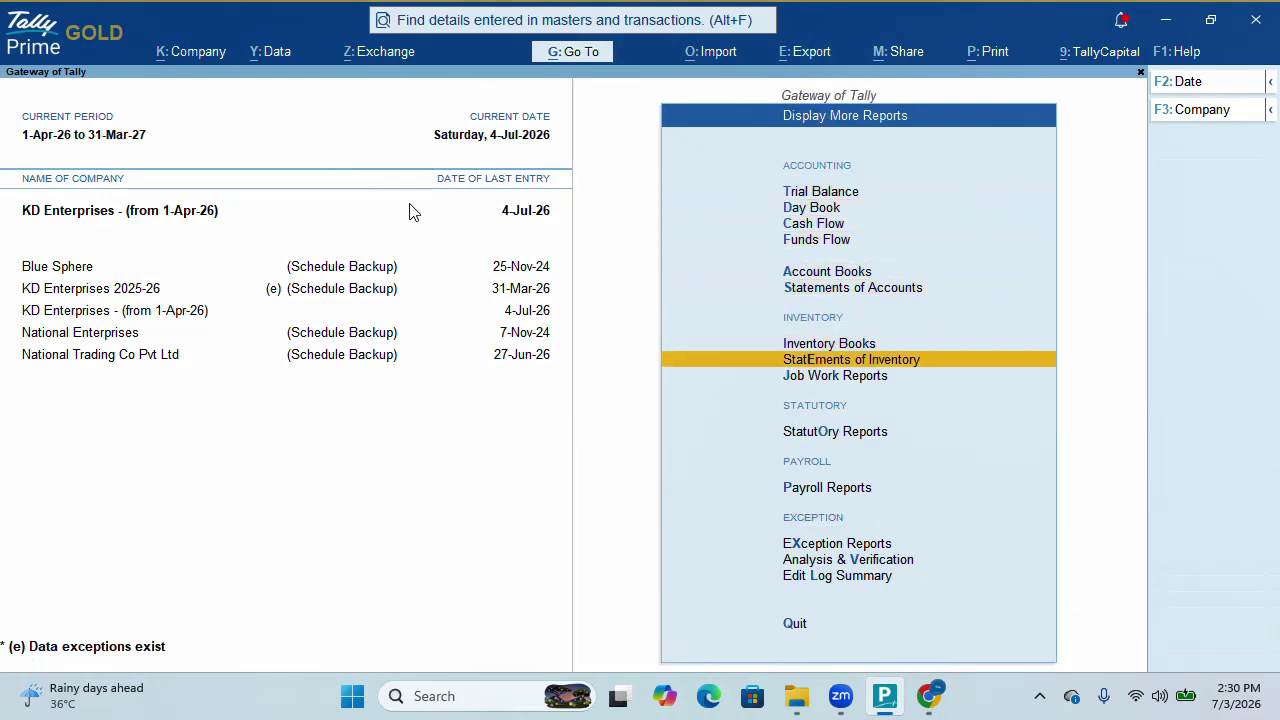
key(Return)
key(Down)
key(Down)
key(Down)
key(Down)
key(Down)
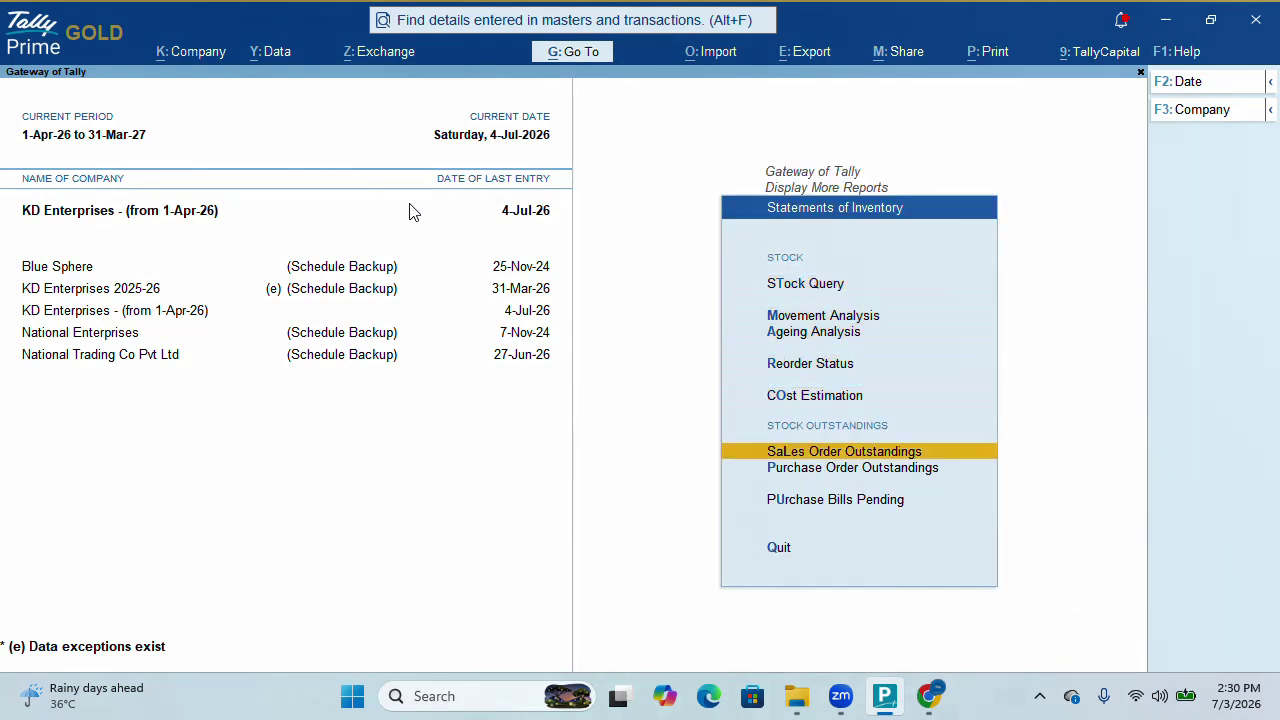
key(Down)
key(Return)
key(Down)
key(Down)
key(Down)
key(Down)
key(Down)
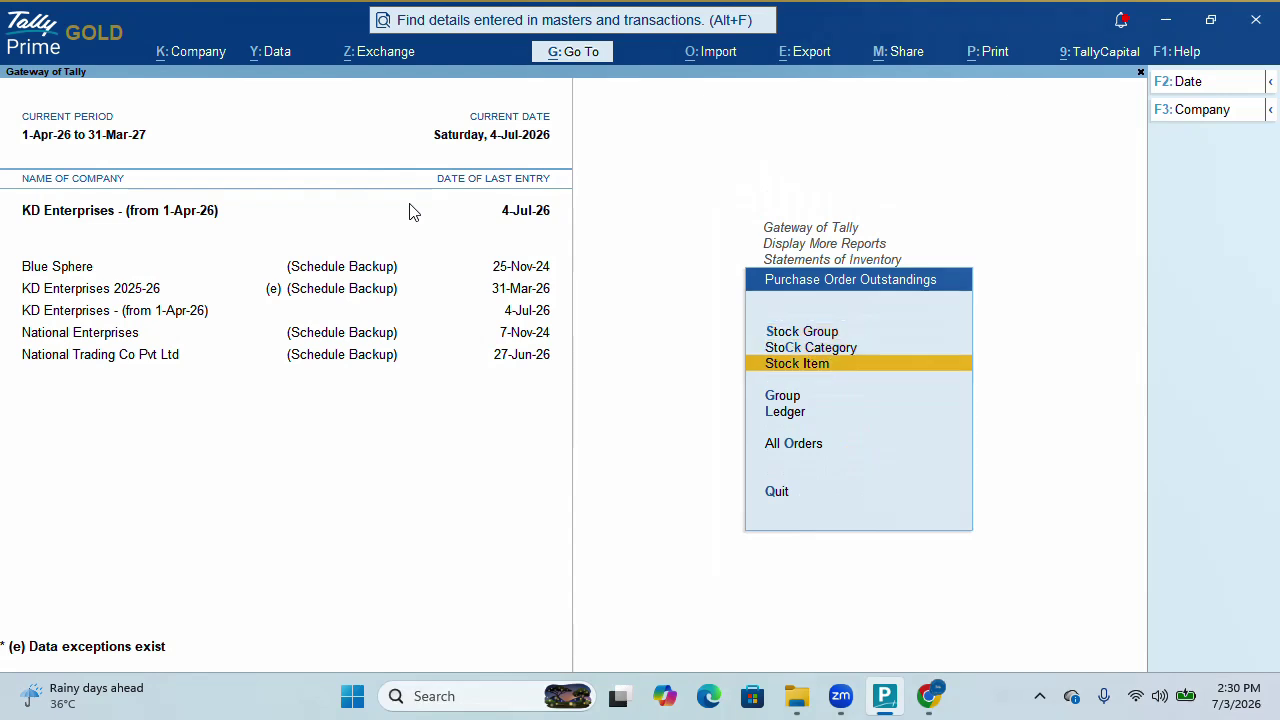
key(Return)
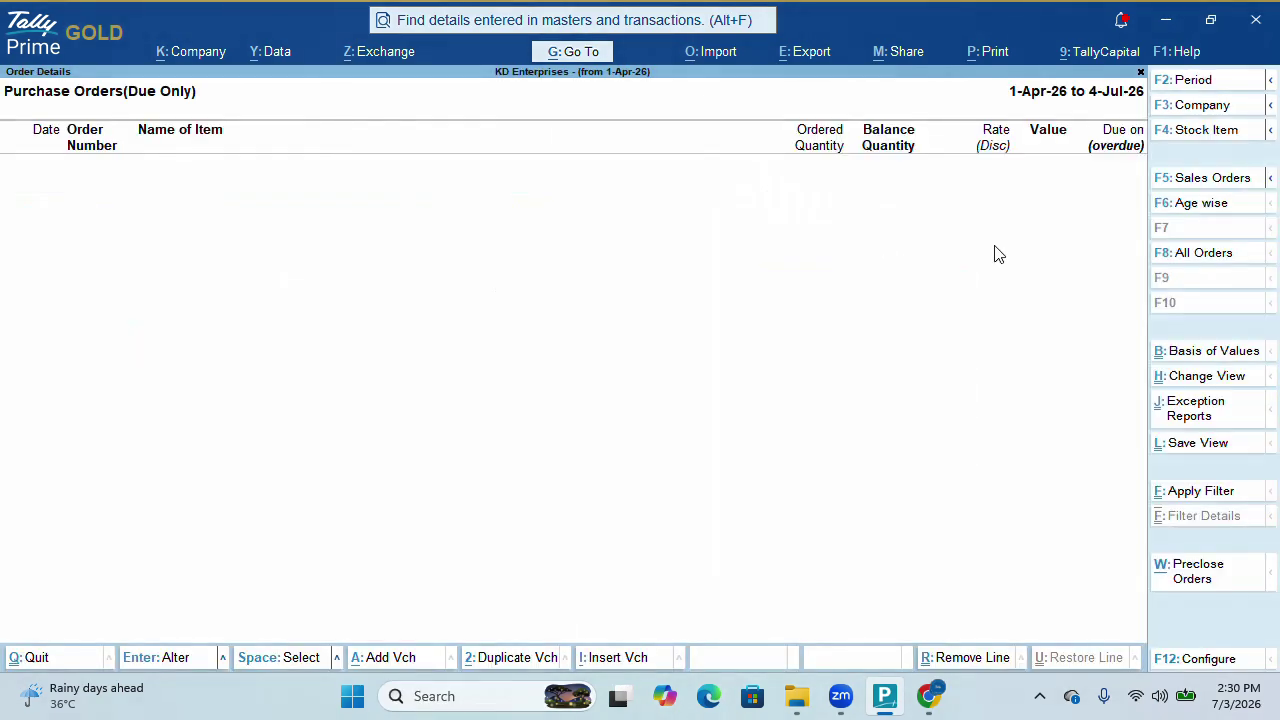
click(1190, 256)
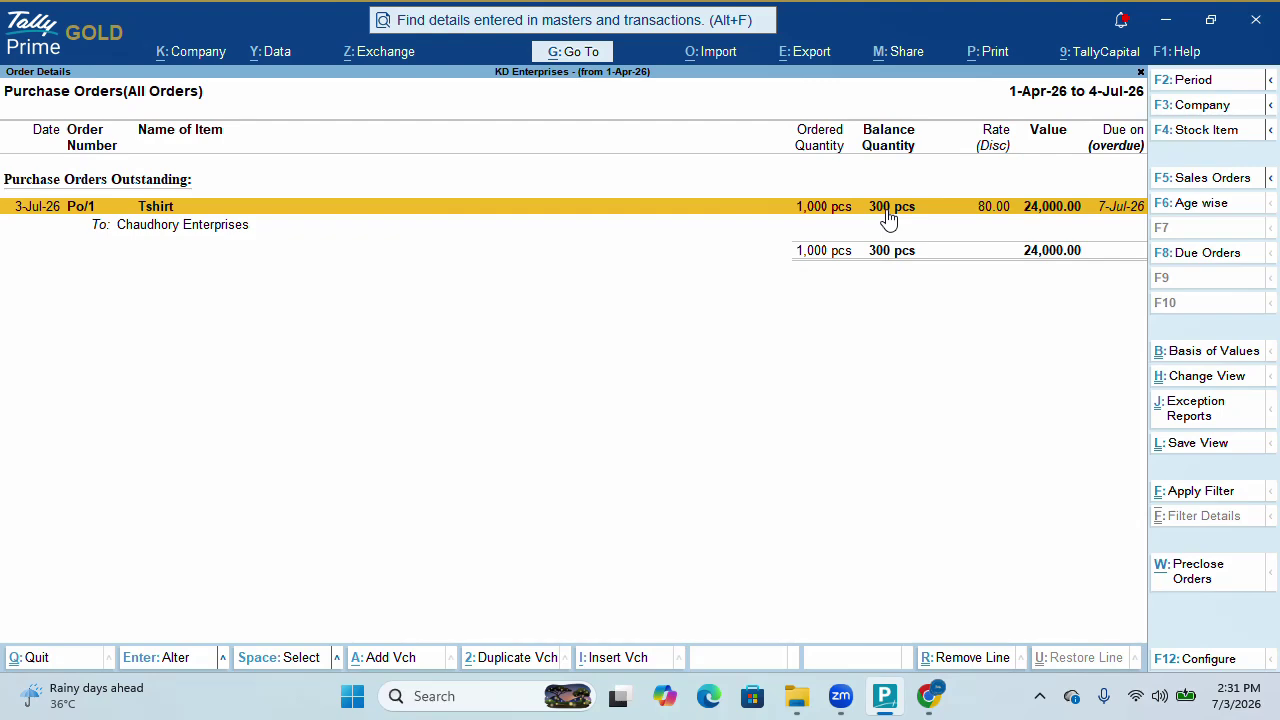
key(shift+Return)
key(Escape)
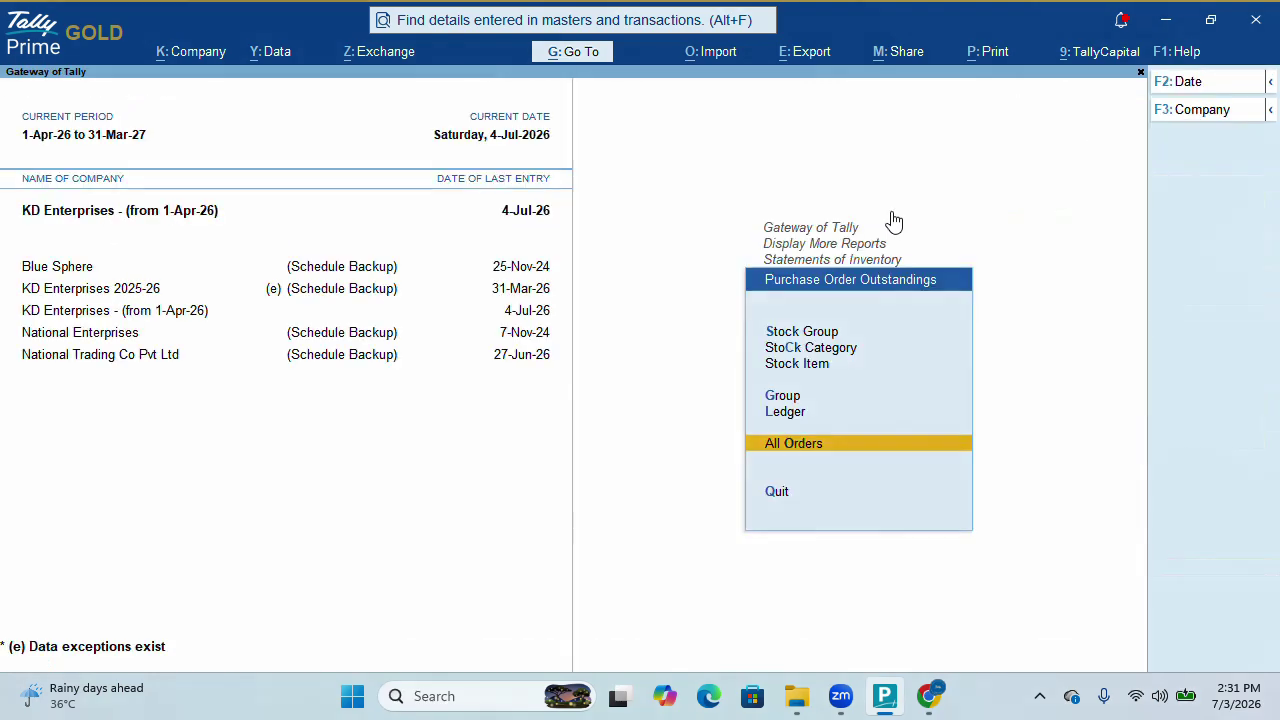
key(Escape)
key(Escape)
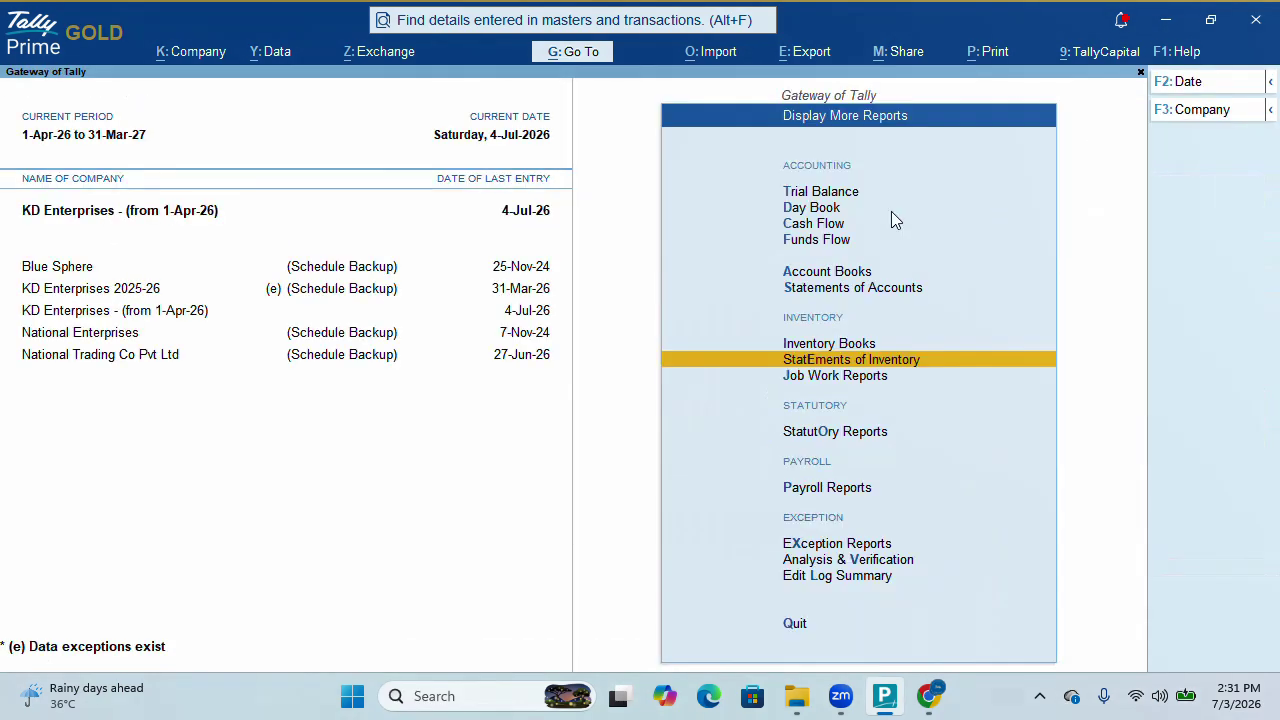
key(Escape)
key(Up)
key(Up)
key(Up)
key(Up)
key(Up)
key(Up)
key(Up)
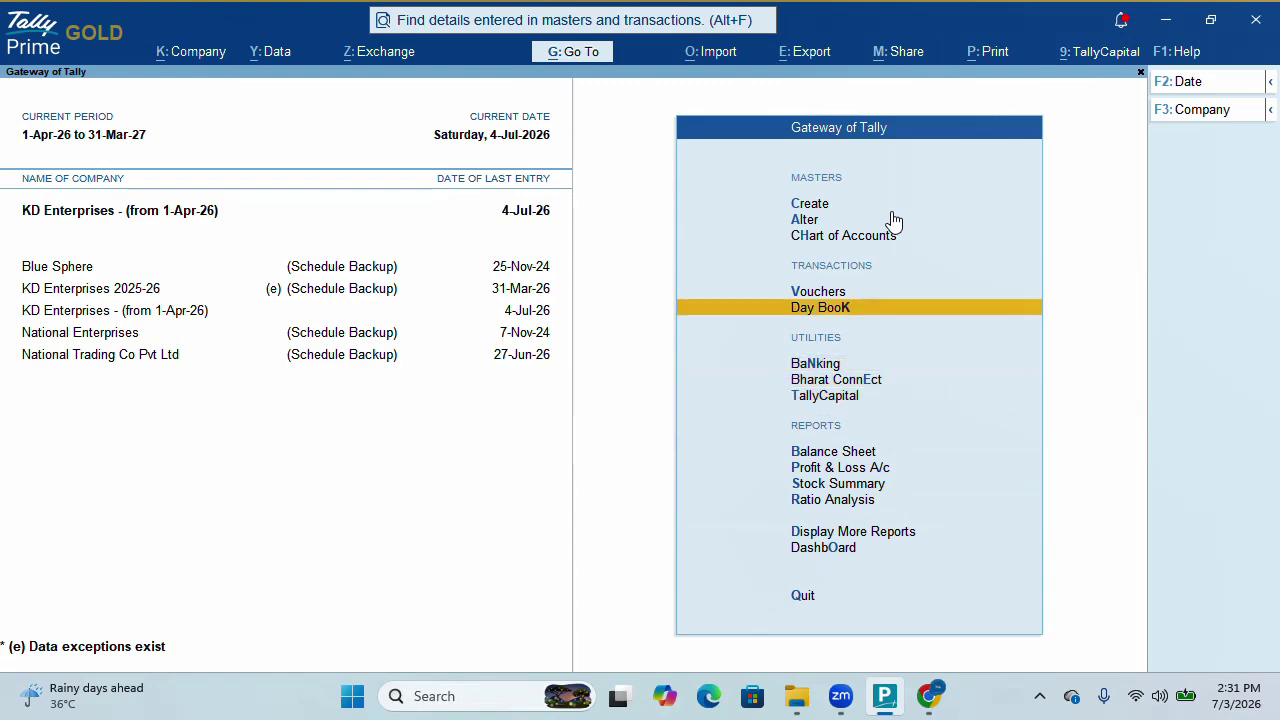
key(Up)
key(Return)
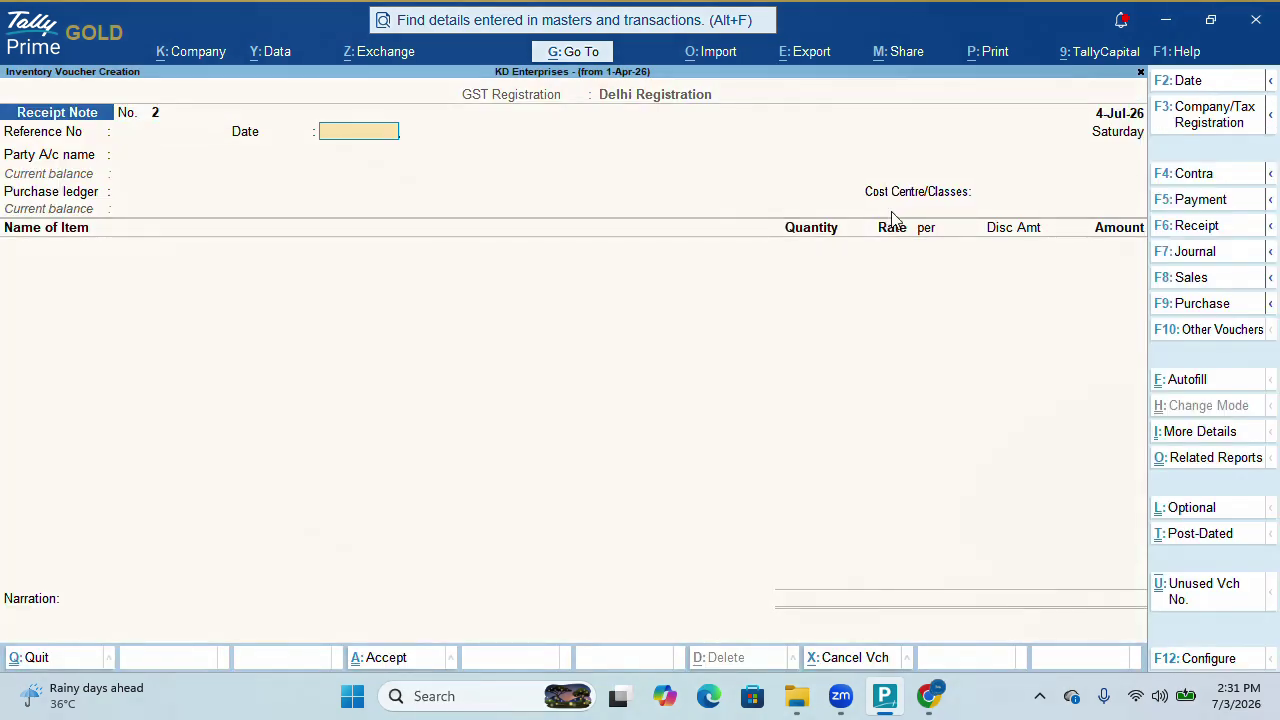
Date Receipt Note 2 5-7-2026 and link it to Chaudhory Enterprises, order Po/1, Purchase ledger
key(Return)
key(F2)
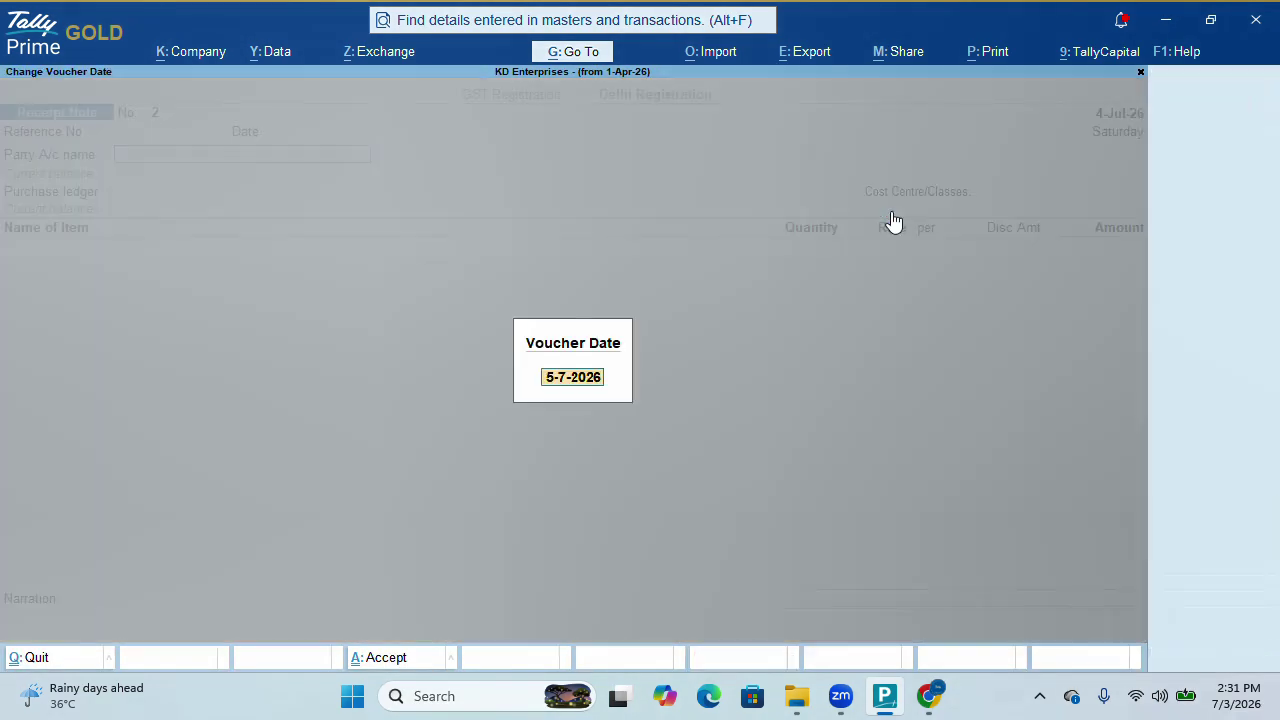
key(Escape)
text(Ch)
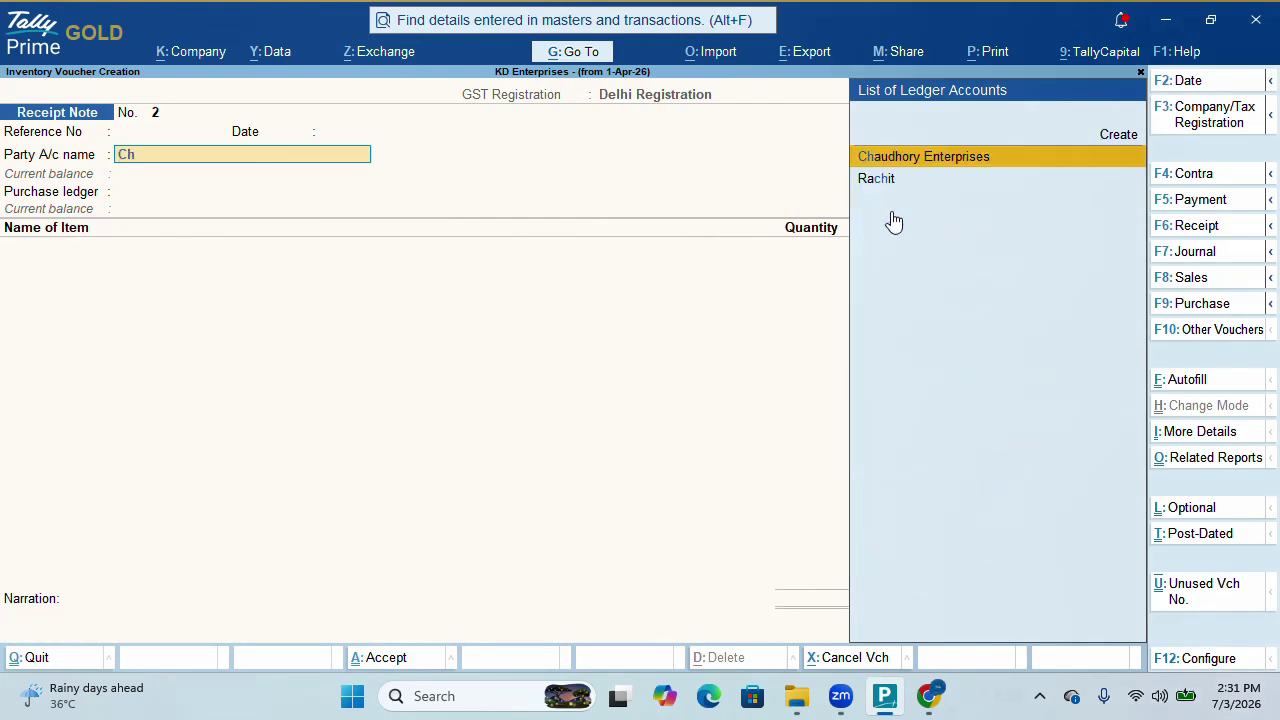
key(Return)
key(Down)
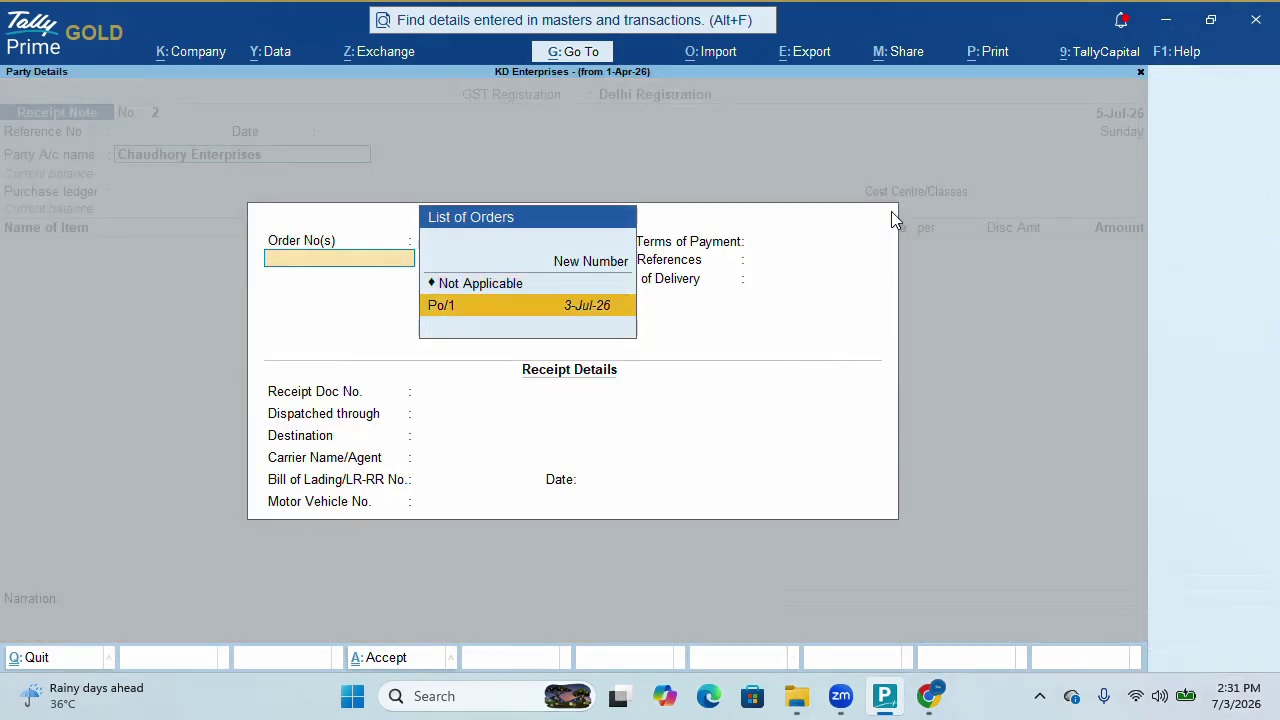
key(Return)
key(Return)
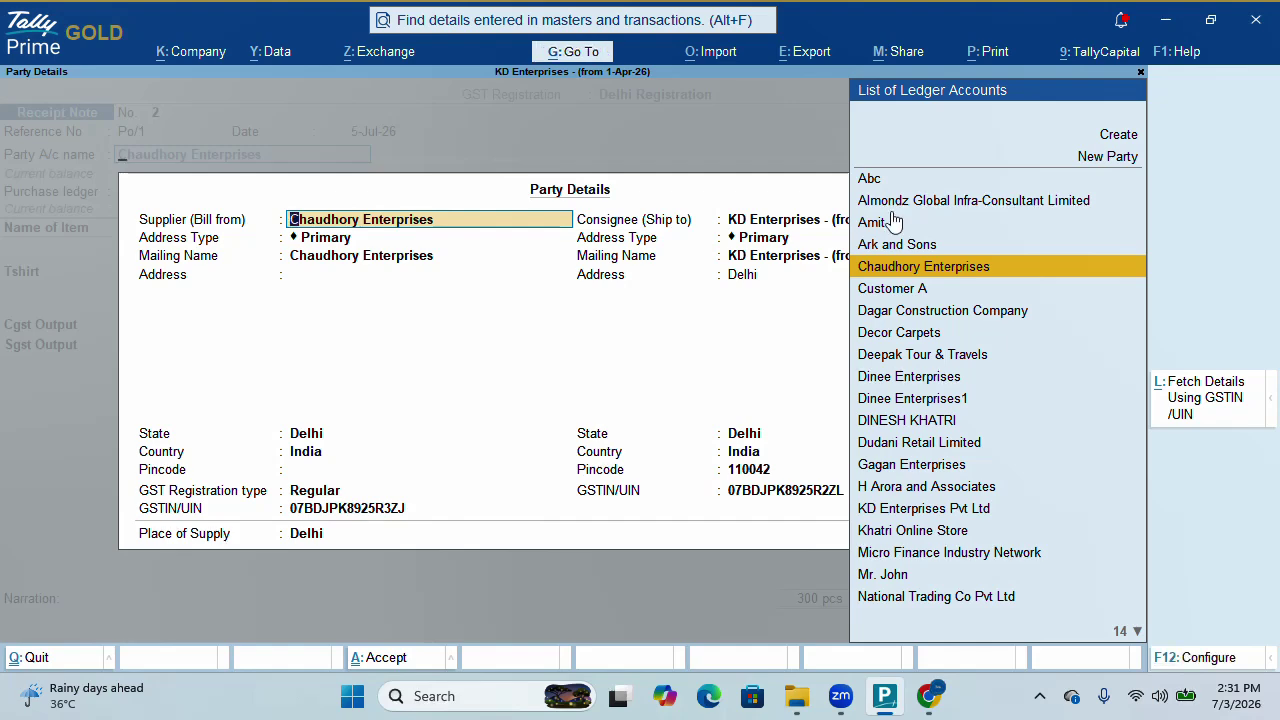
key(Escape)
key(Return)
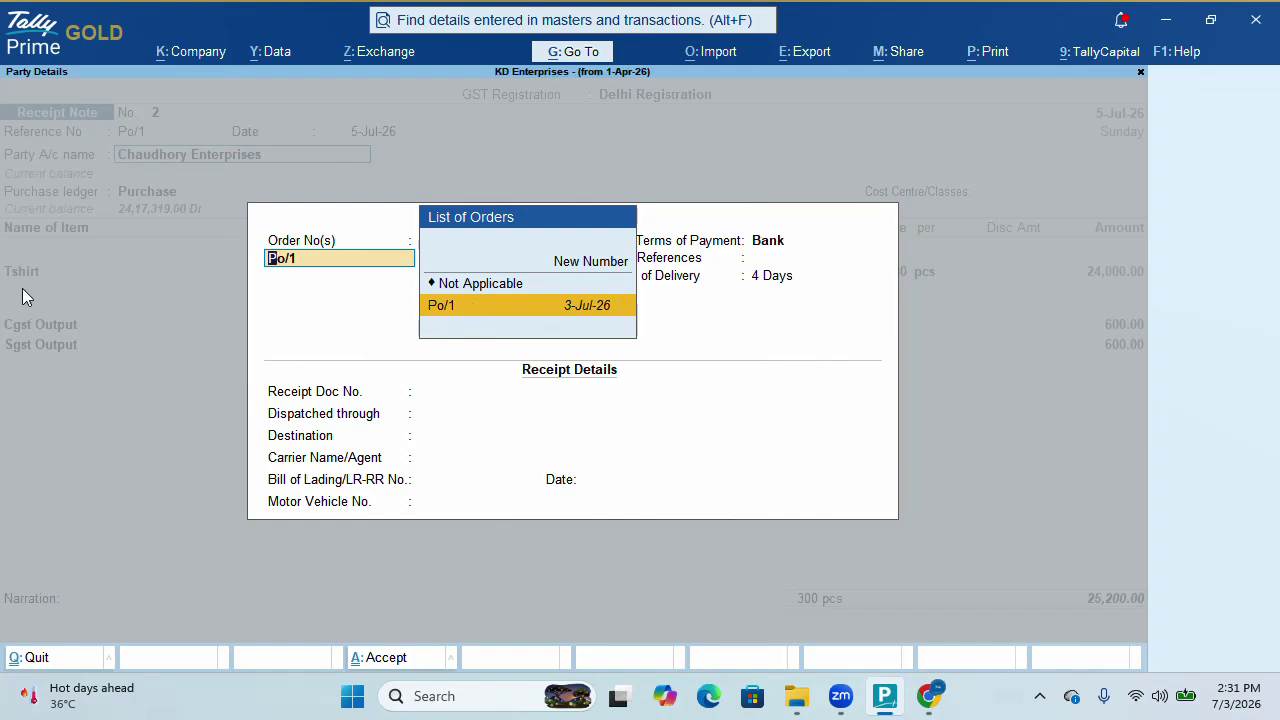
key(Return)
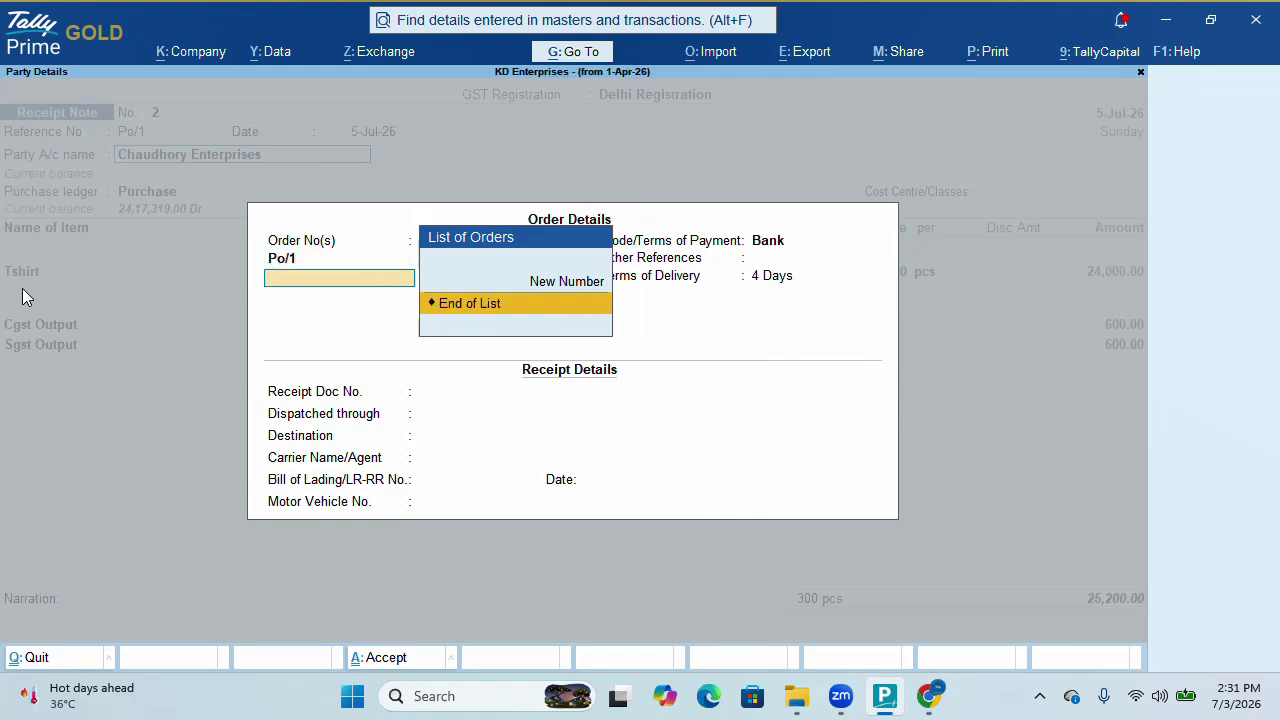
key(ctrl+a)
key(ctrl+a)
key(Return)
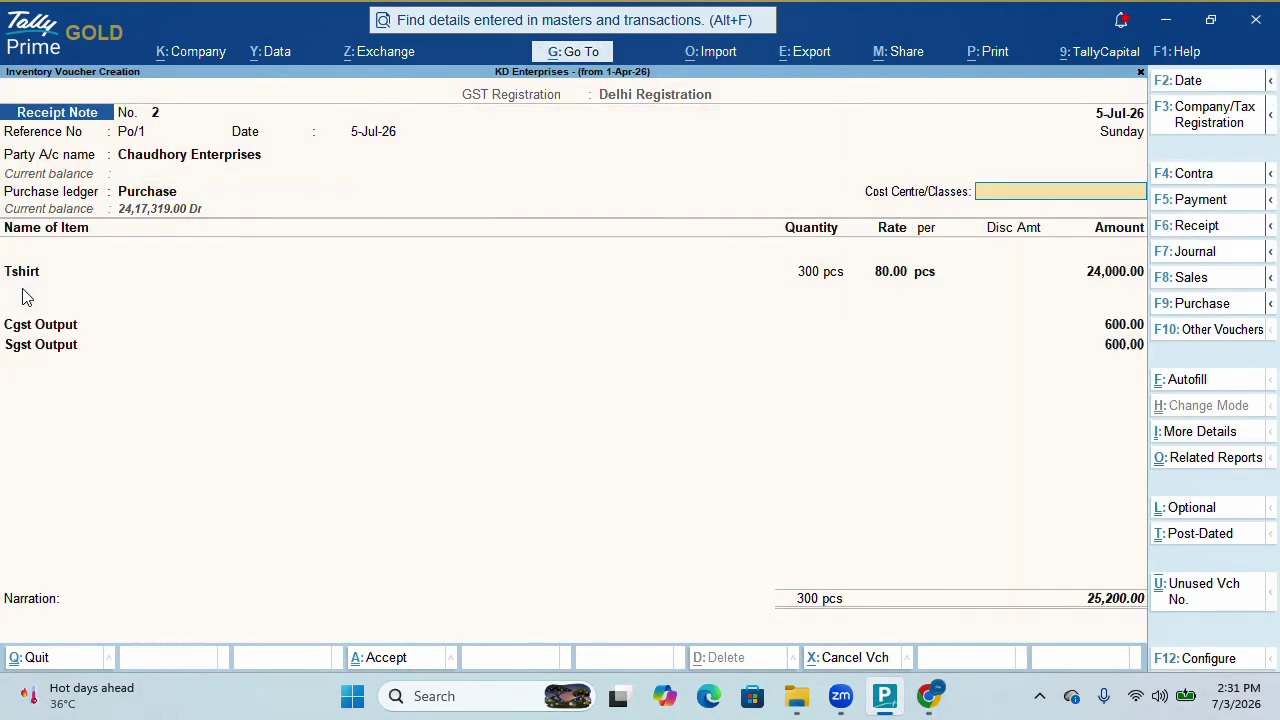
Allocate the remaining 300 pcs Tshirt to new tracking number Rcp/2 against Po/1 and save
key(Return)
key(Return)
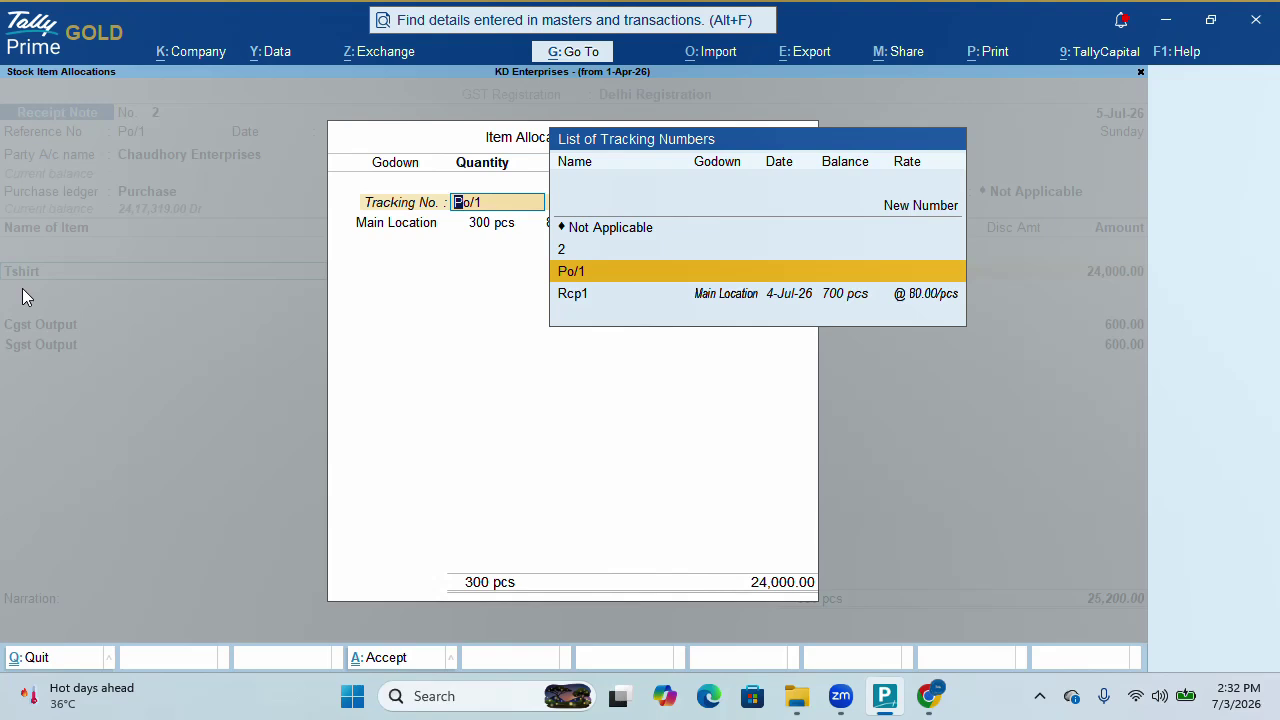
key(Up)
key(Up)
key(Up)
key(Return)
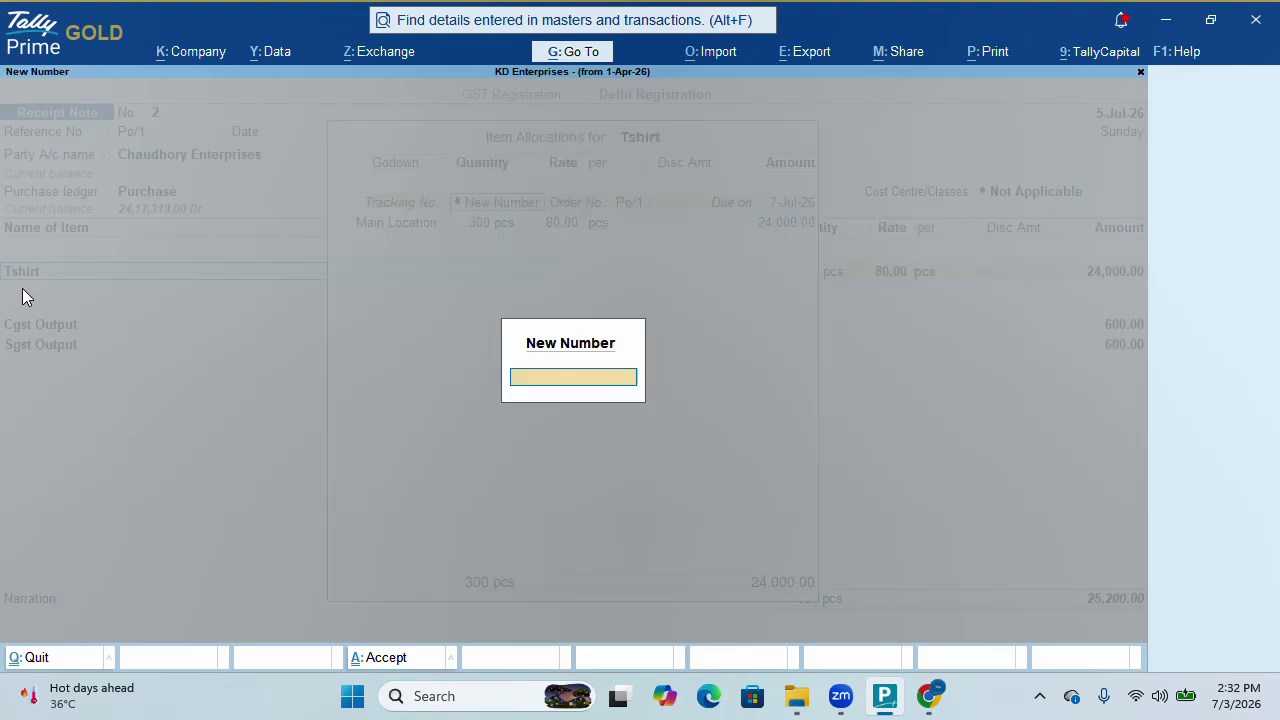
text(Rcp/2)
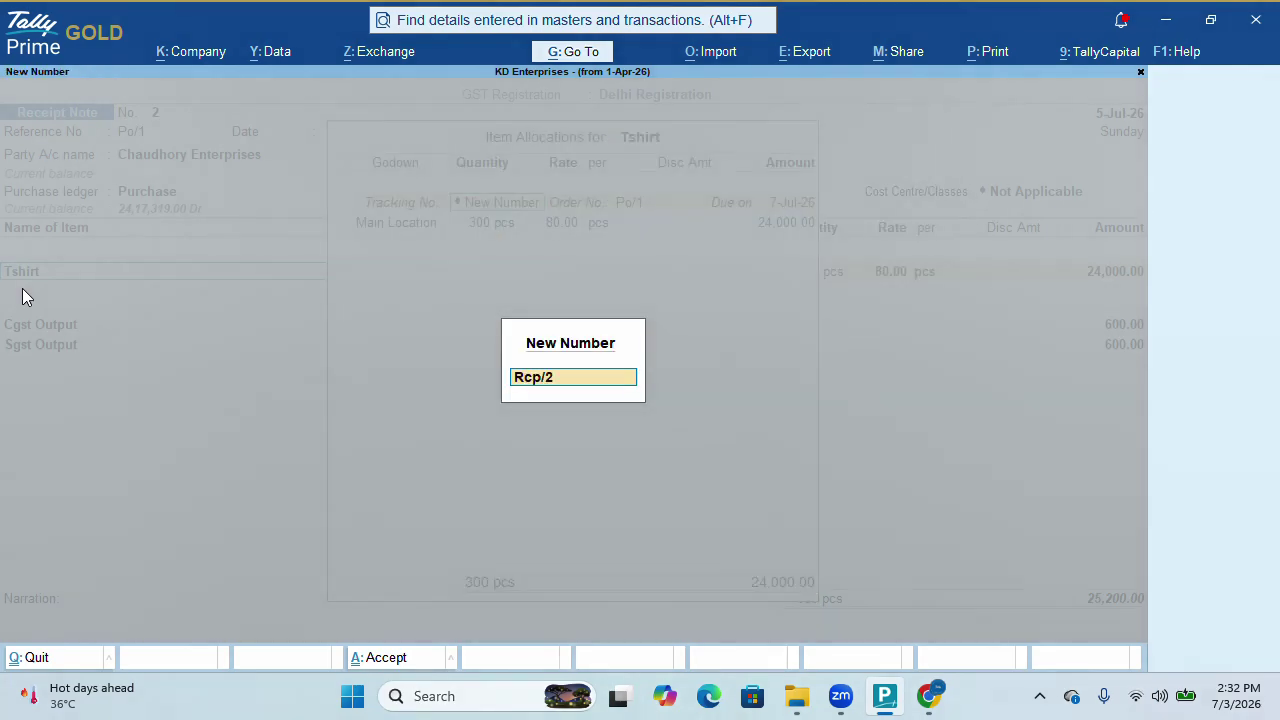
key(Return)
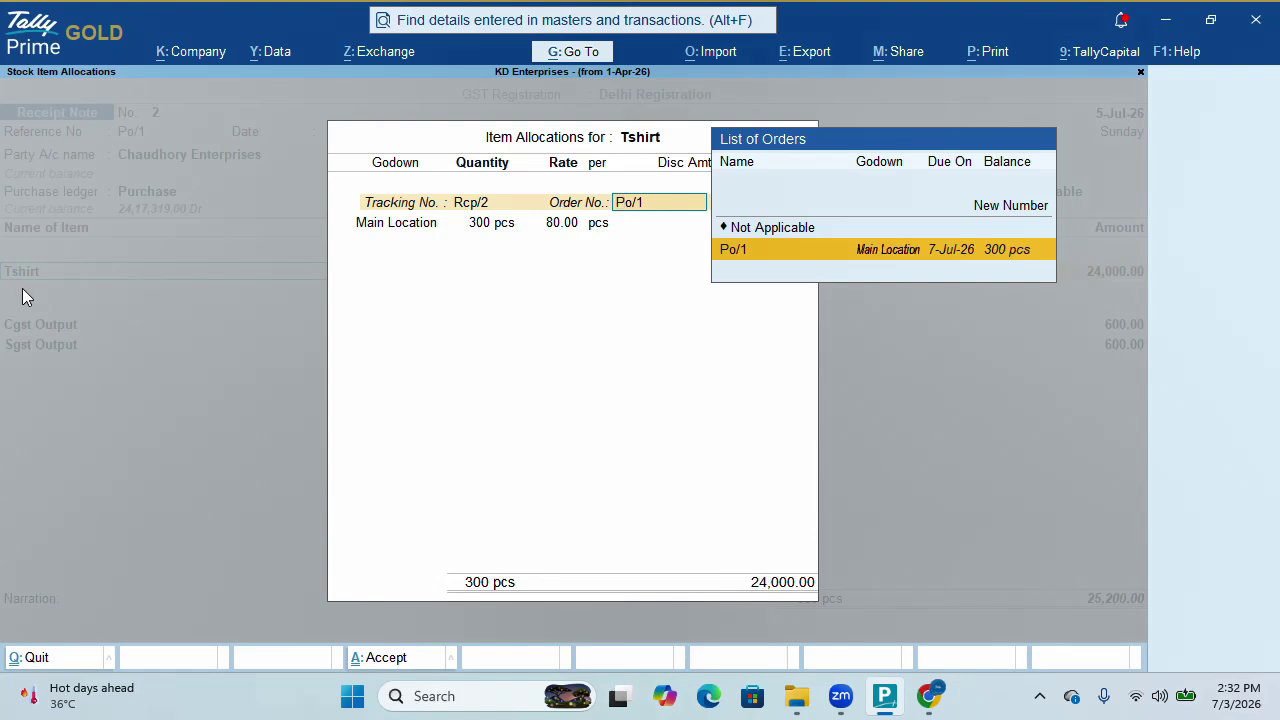
key(Return)
key(ctrl+a)
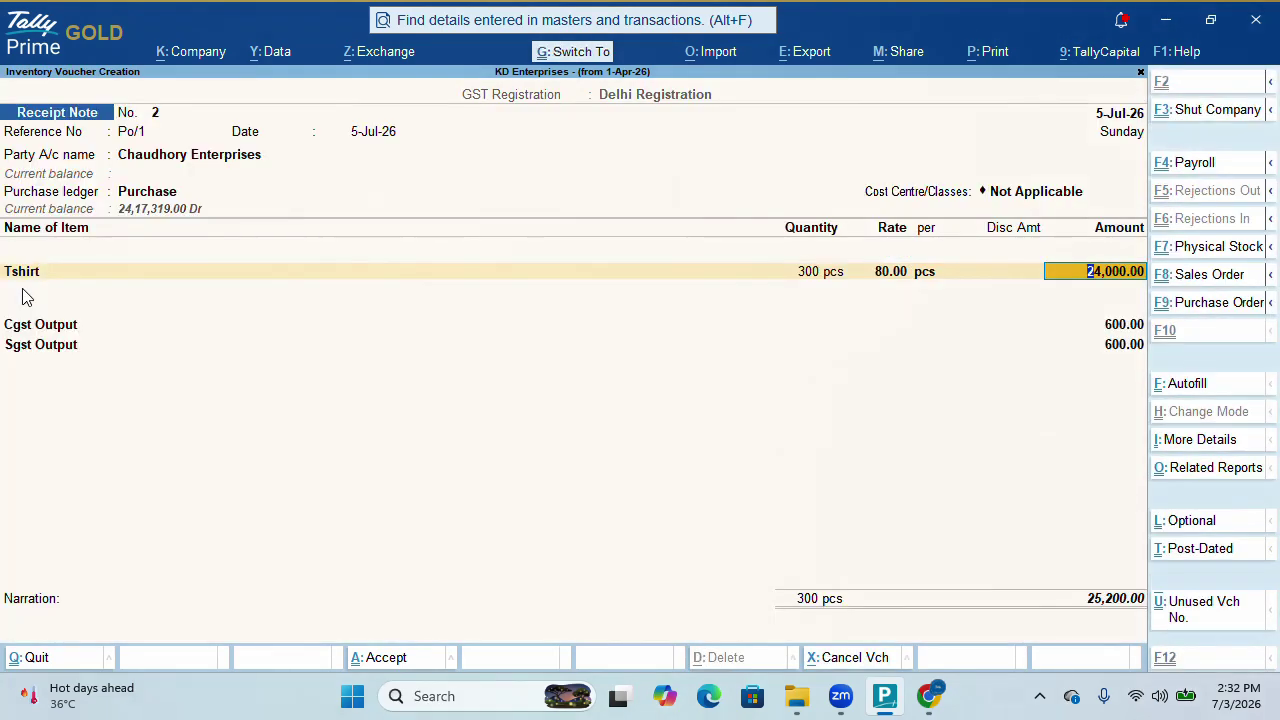
key(ctrl+a)
key(Escape)
View Purchase Order Outstandings for All Orders under Statements of Inventory, confirming none remain outstanding
key(y)
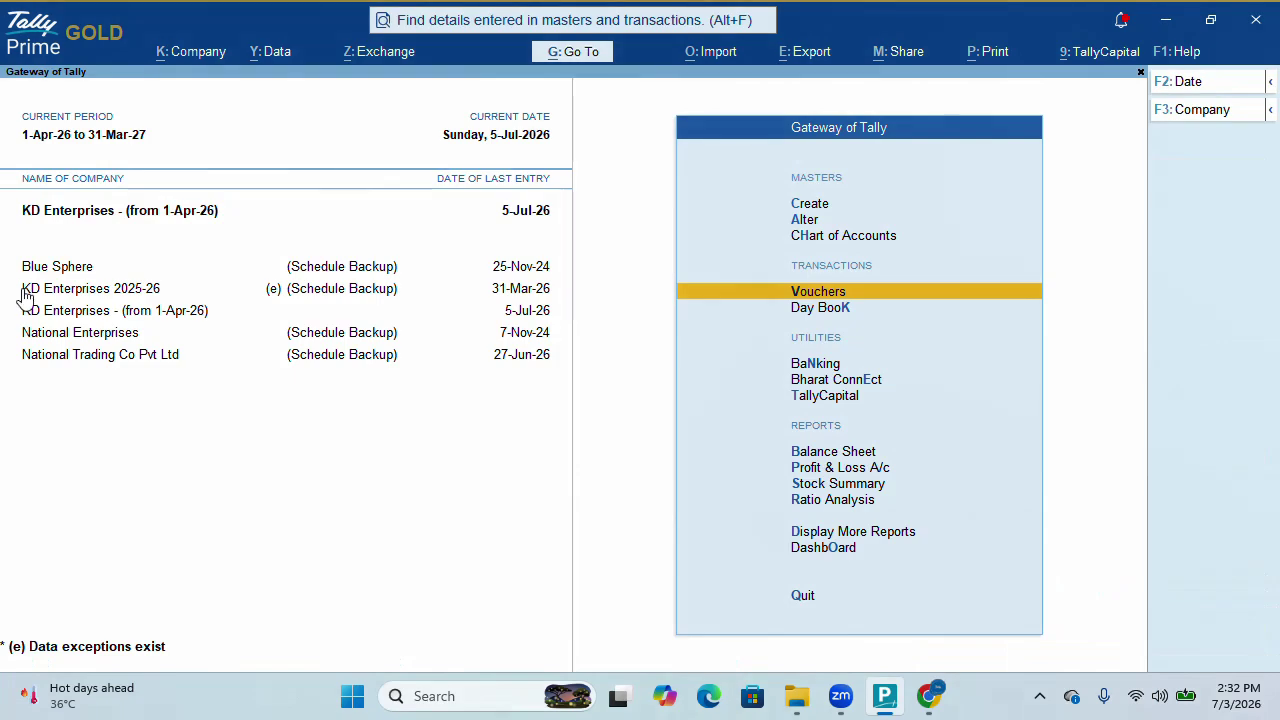
key(Down)
key(Down)
key(Down)
key(Down)
key(Down)
key(Down)
key(Down)
key(Down)
key(Down)
key(Return)
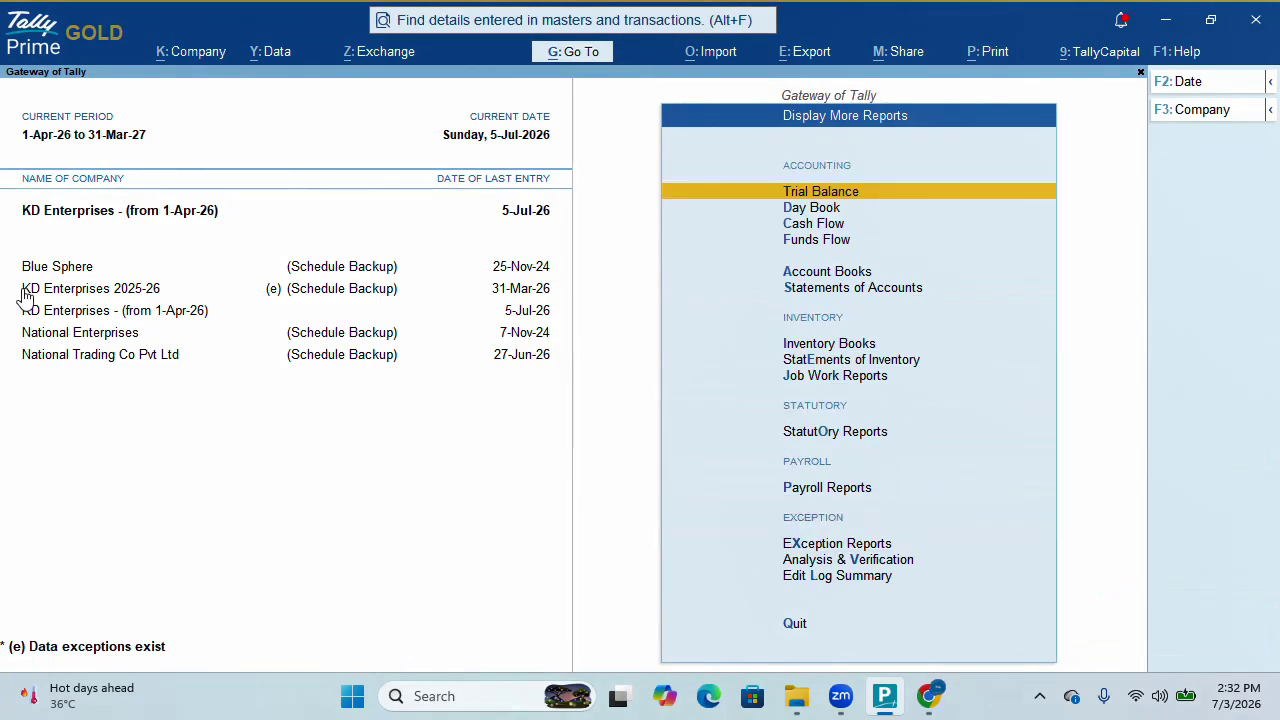
key(Down)
key(Down)
key(Down)
key(Down)
key(Down)
key(Down)
key(Down)
key(Down)
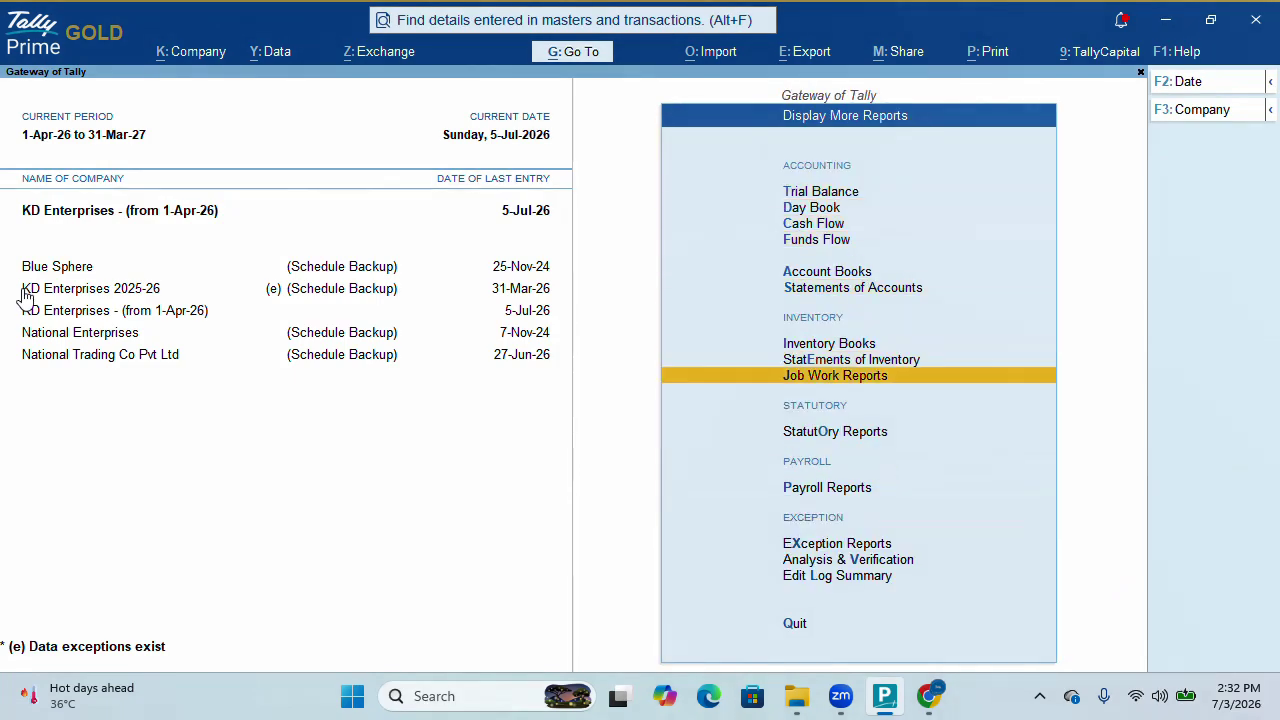
key(Up)
key(Return)
key(Down)
key(Down)
key(Down)
key(Down)
key(Down)
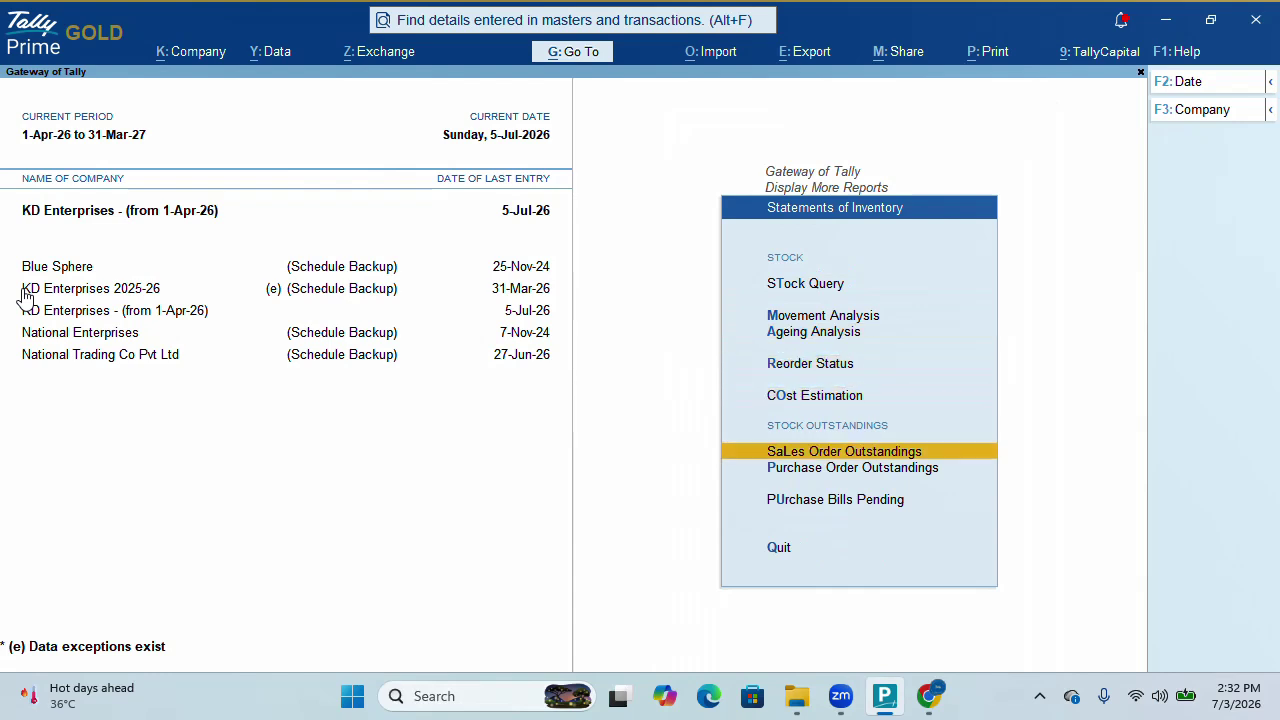
key(Down)
key(Return)
key(Down)
key(Down)
key(Down)
key(Down)
key(Down)
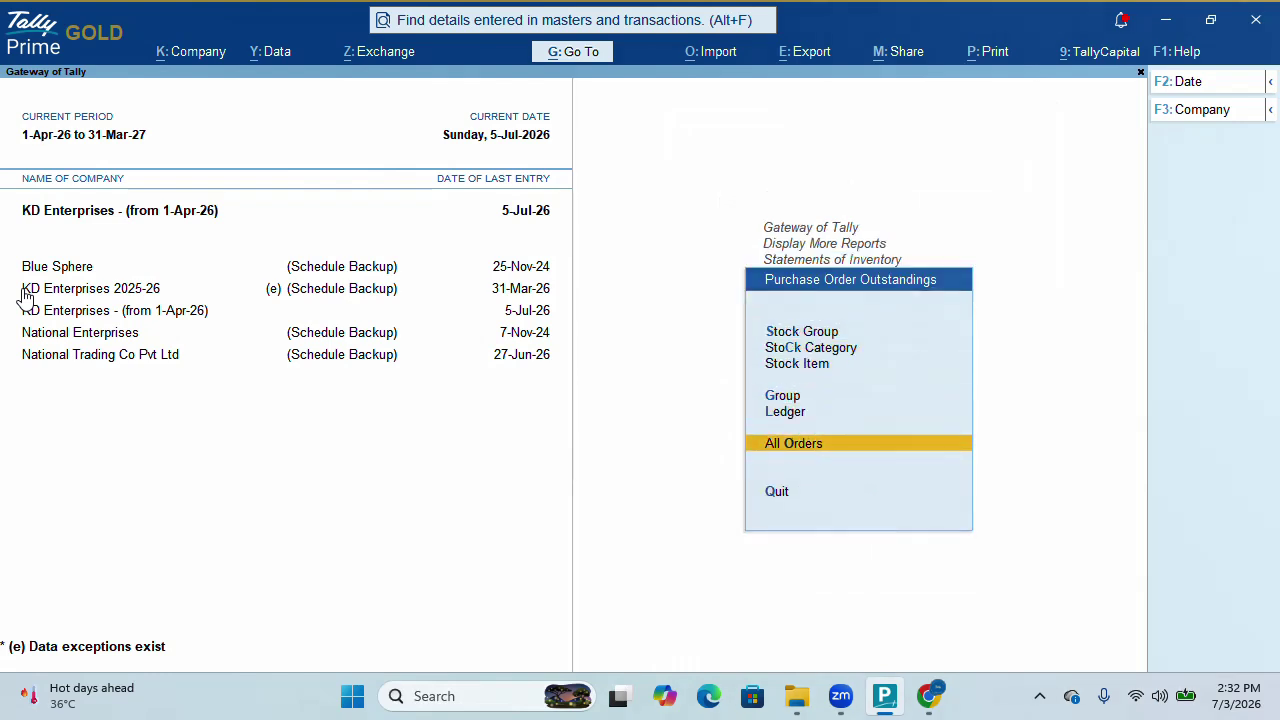
key(Return)
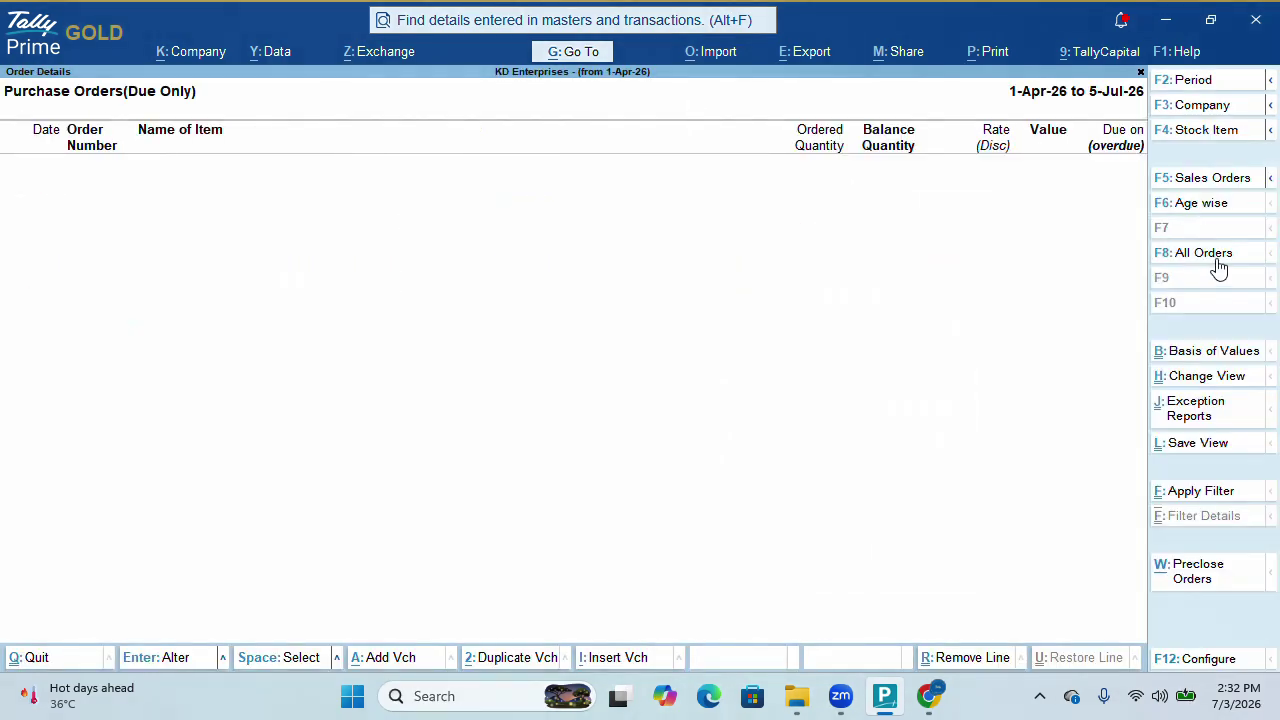
click(1217, 267)
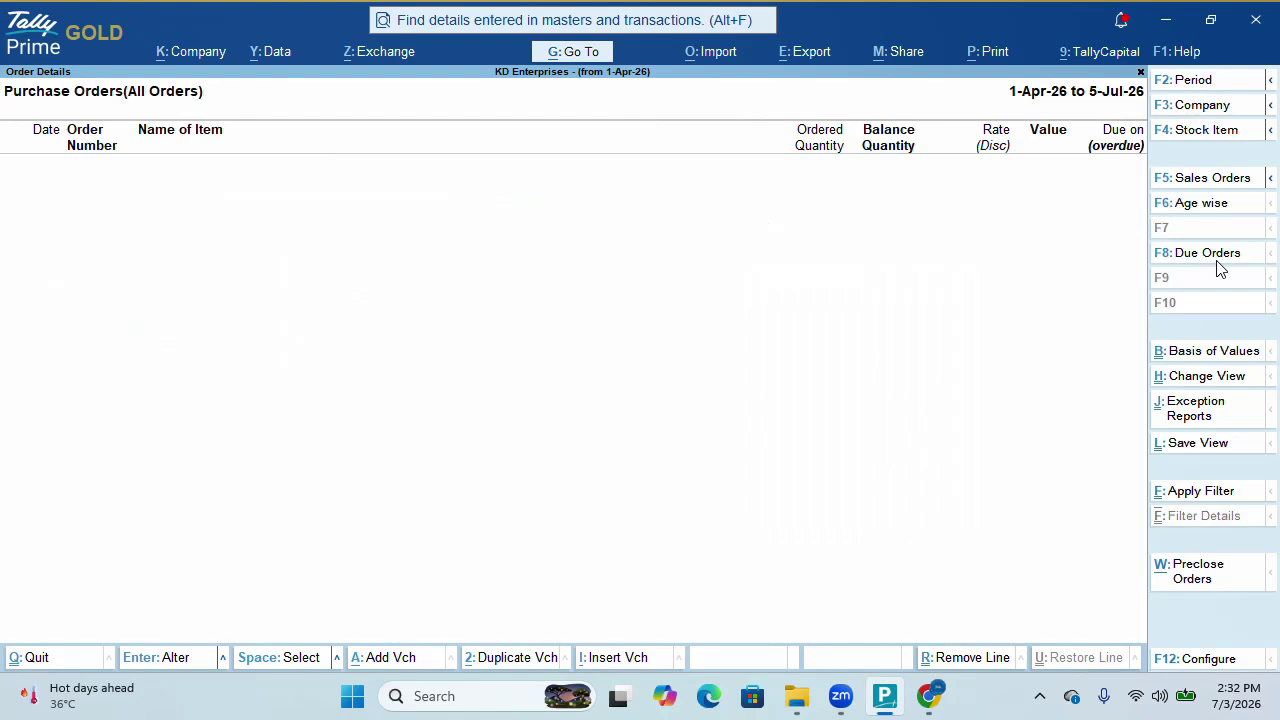
key(Escape)
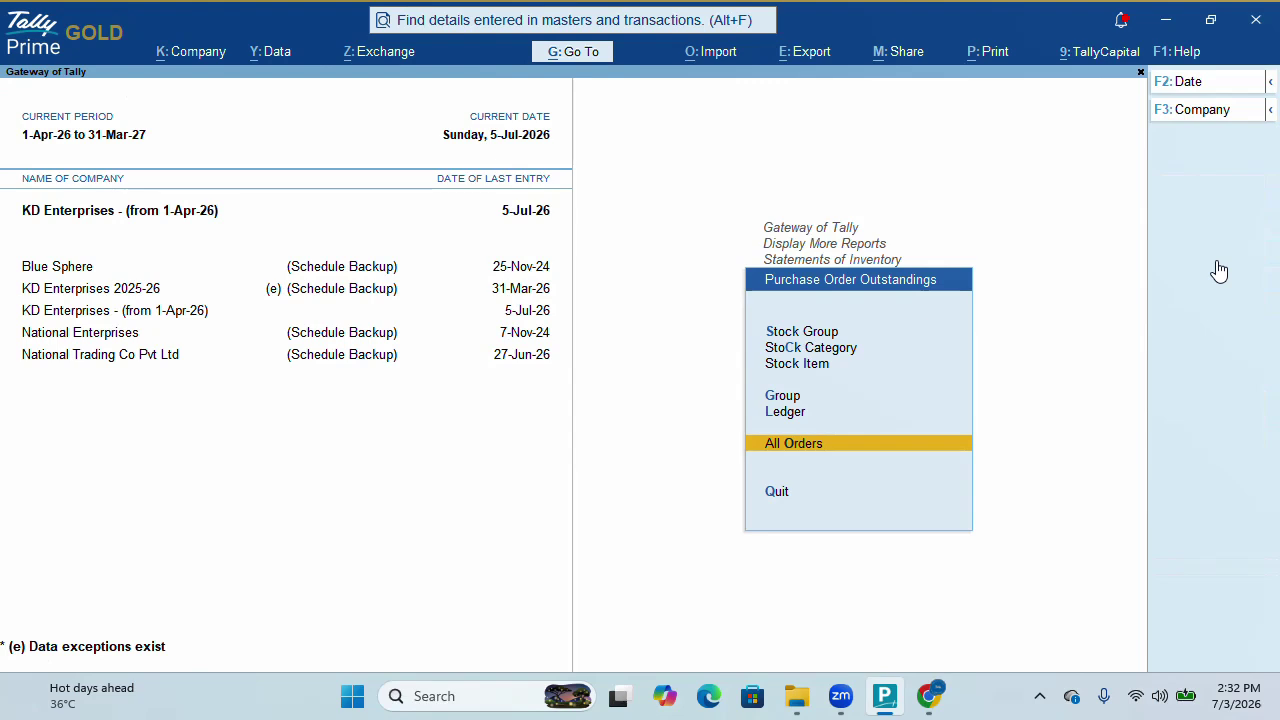
Return from the reports to the Gateway and open Receipt Note voucher entry
key(Escape)
key(Up)
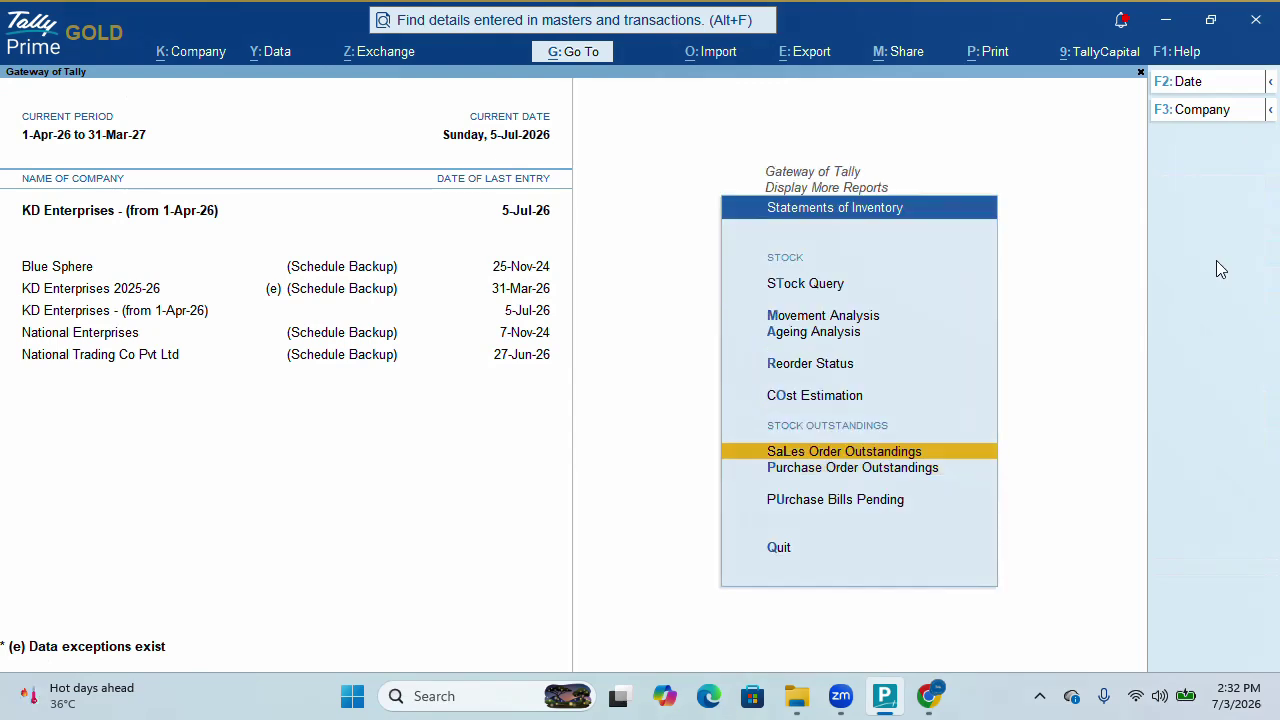
key(Escape)
key(Up)
key(Up)
key(Escape)
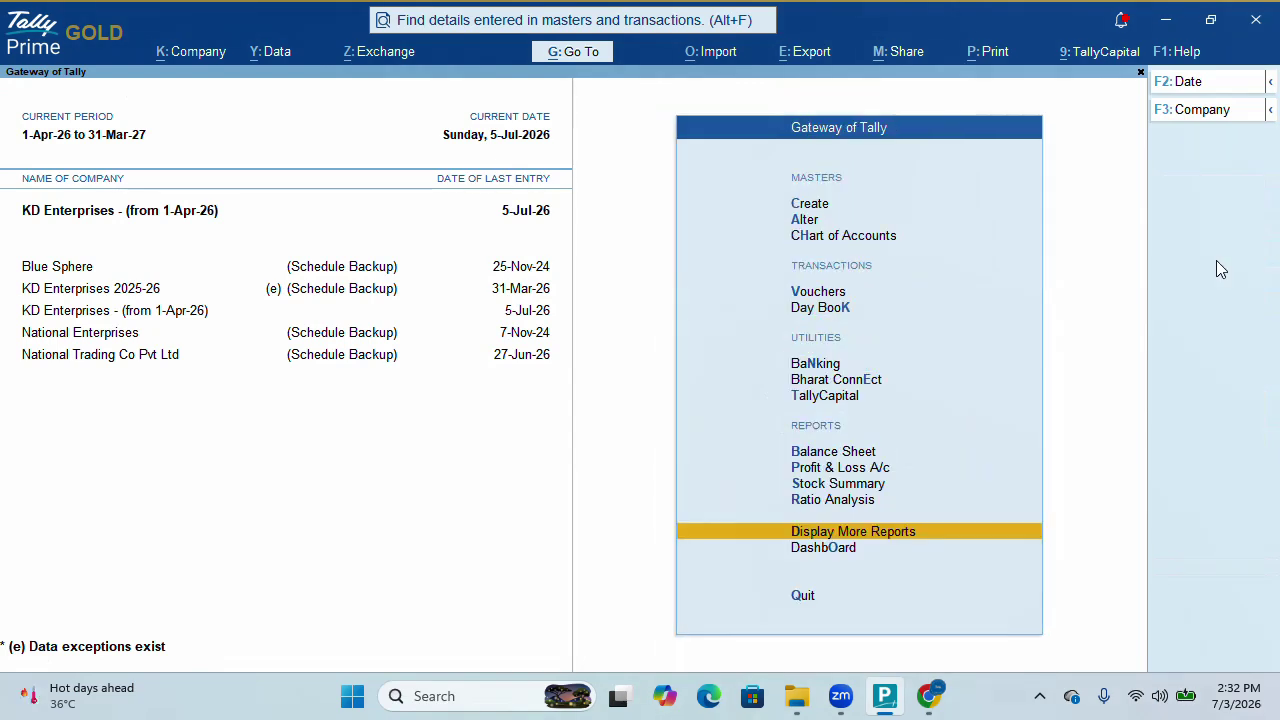
key(Up)
key(Up)
key(Up)
key(Up)
key(Up)
key(Up)
key(Up)
key(Up)
key(Up)
key(Return)
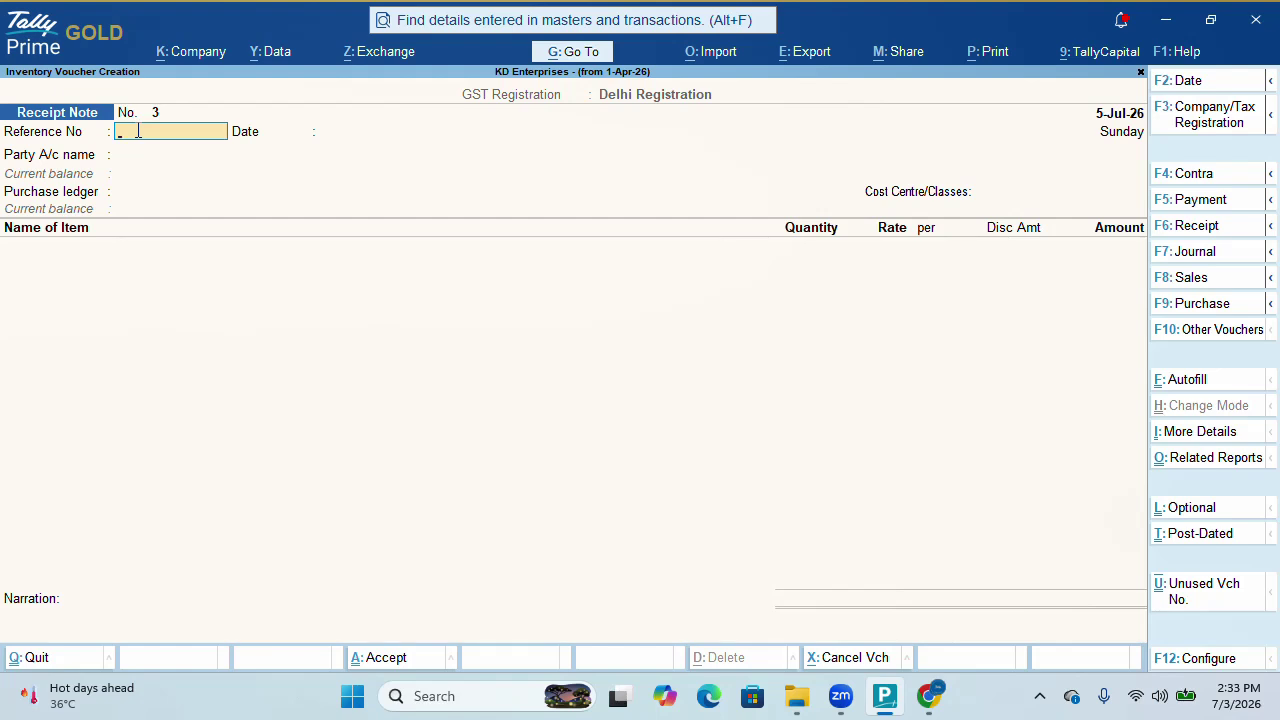
Review the Receipt Note configuration settings, then discard the blank Receipt Note 3
key(F12)
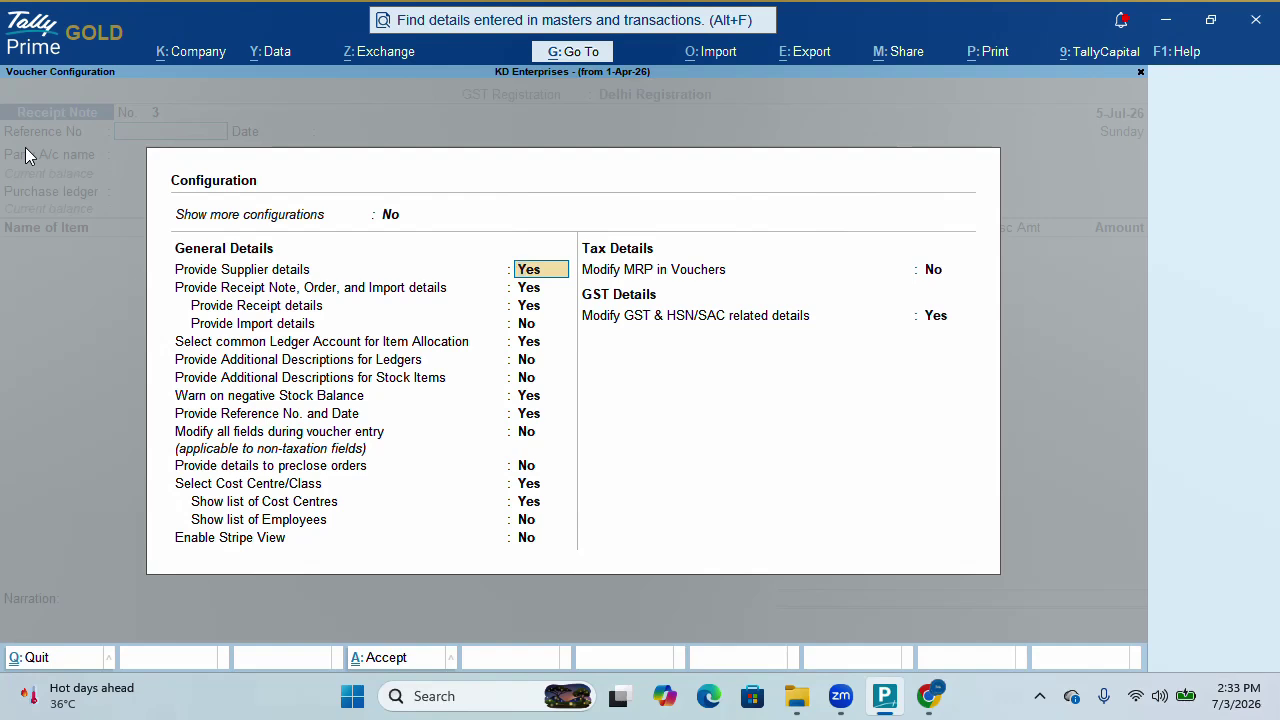
key(ctrl+a)
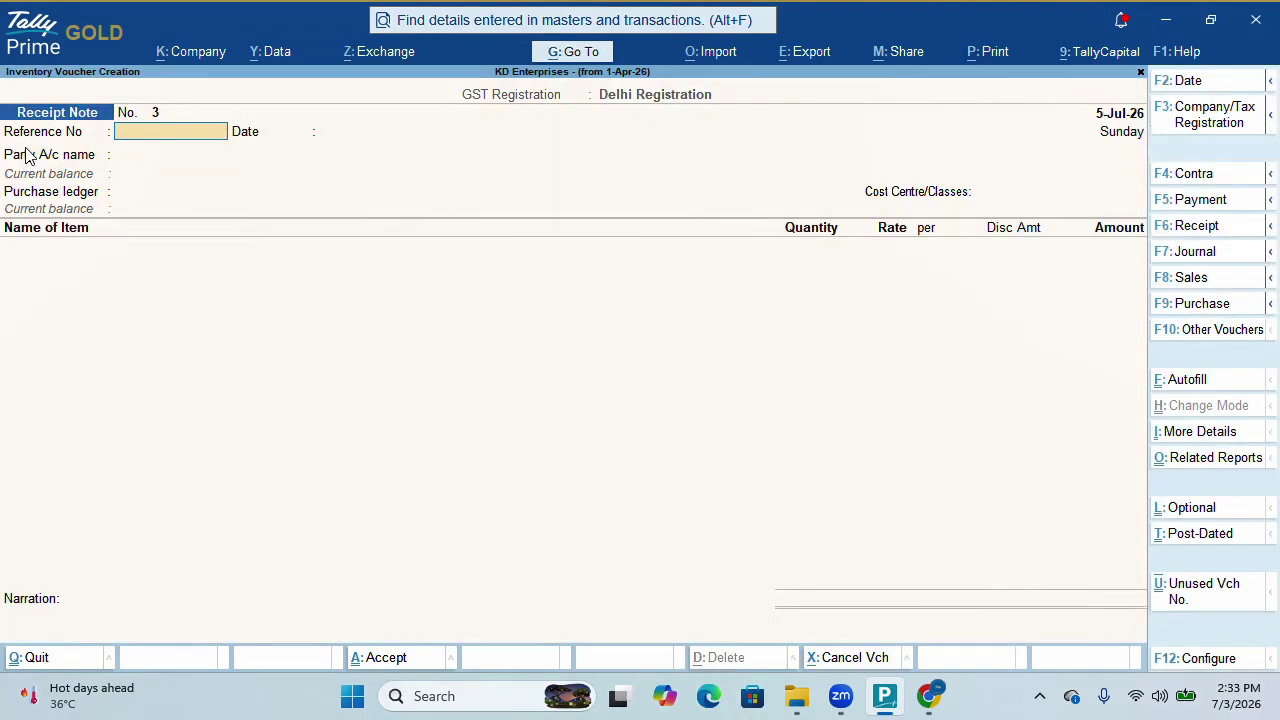
key(Return)
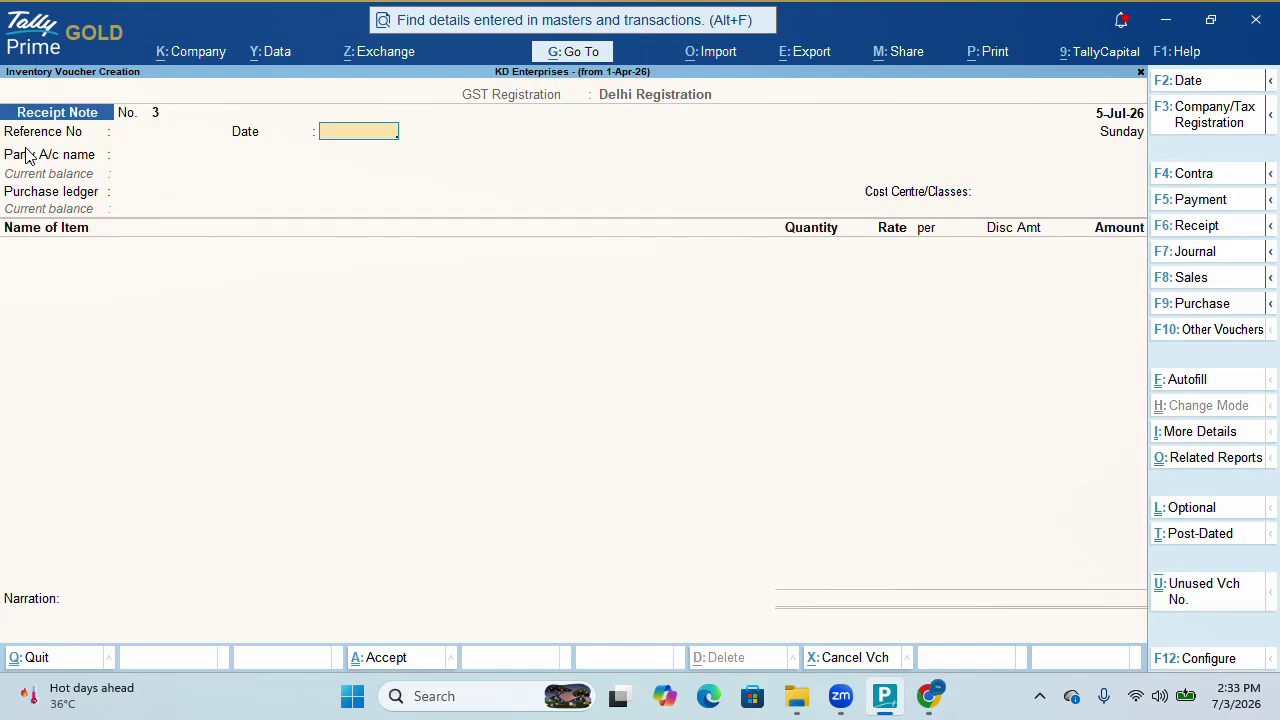
key(Escape)
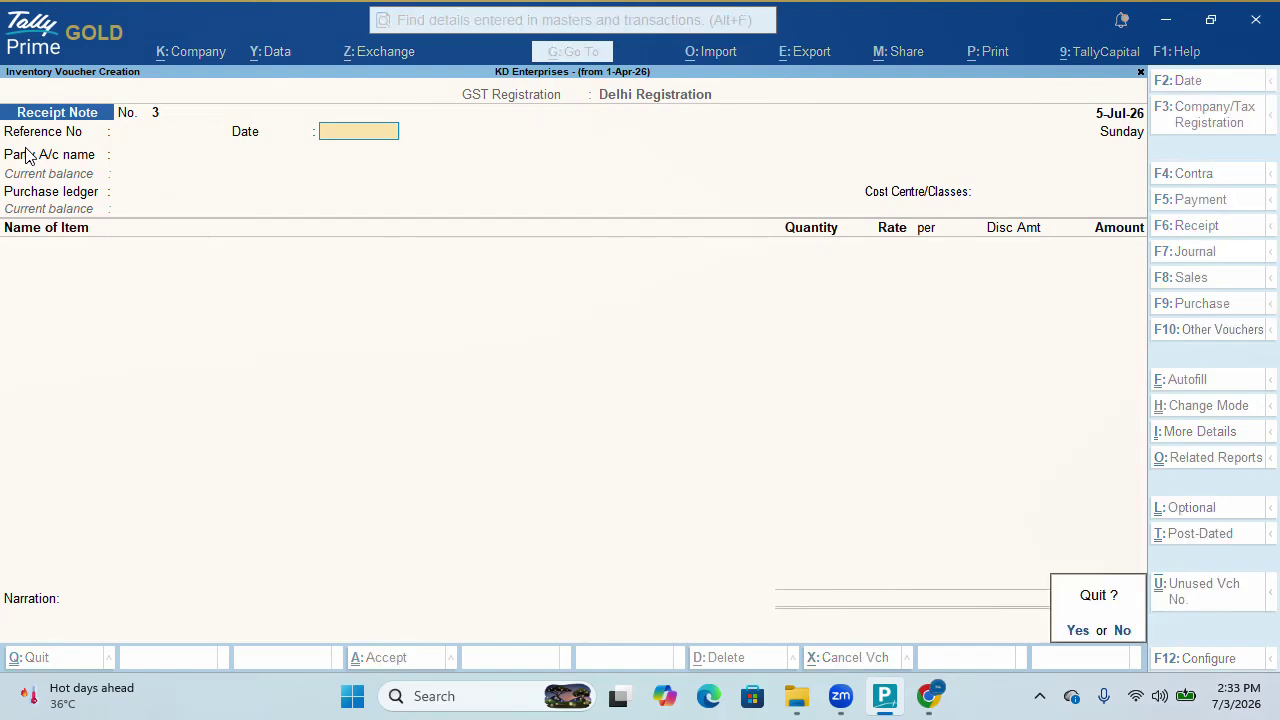
key(y)
key(Down)
key(Down)
key(Down)
key(Down)
key(Down)
key(Down)
key(Down)
key(Down)
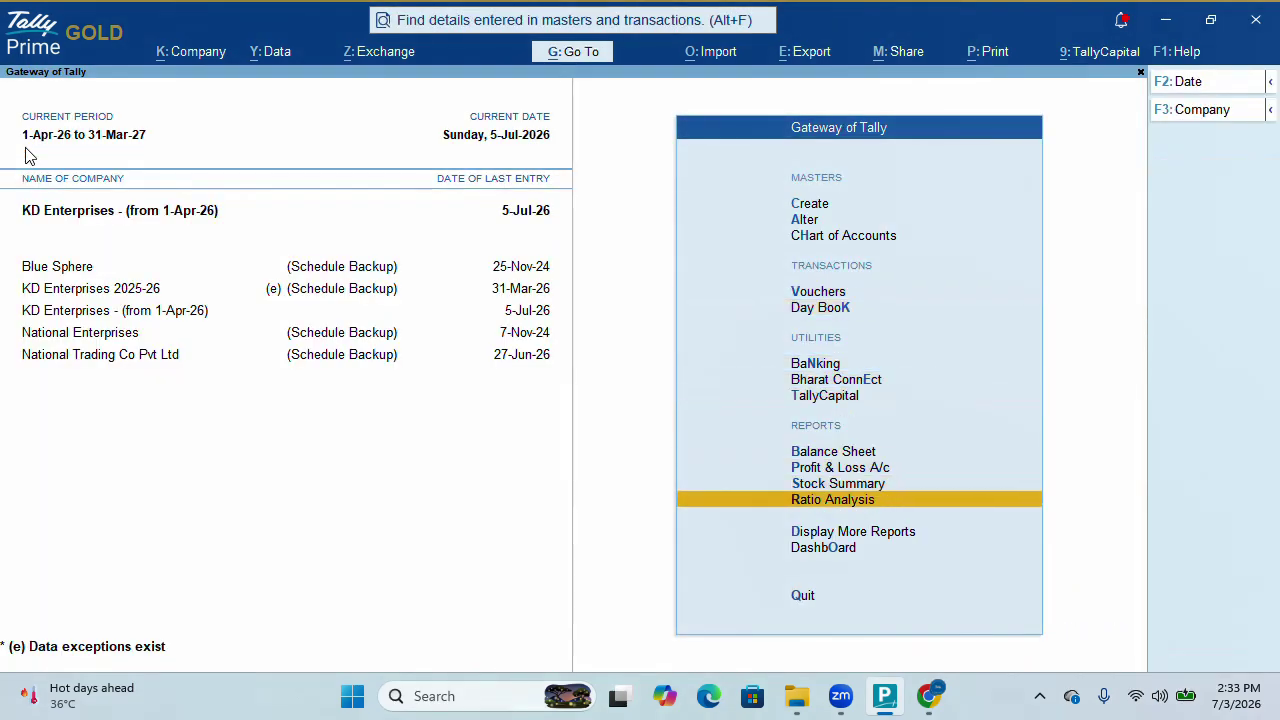
Review Purchase Bills Pending: two Tshirt receipts, 1,000 pcs worth 80,000, still unbilled
key(Down)
key(Return)
key(Down)
key(Down)
key(Down)
key(Down)
key(Down)
key(Down)
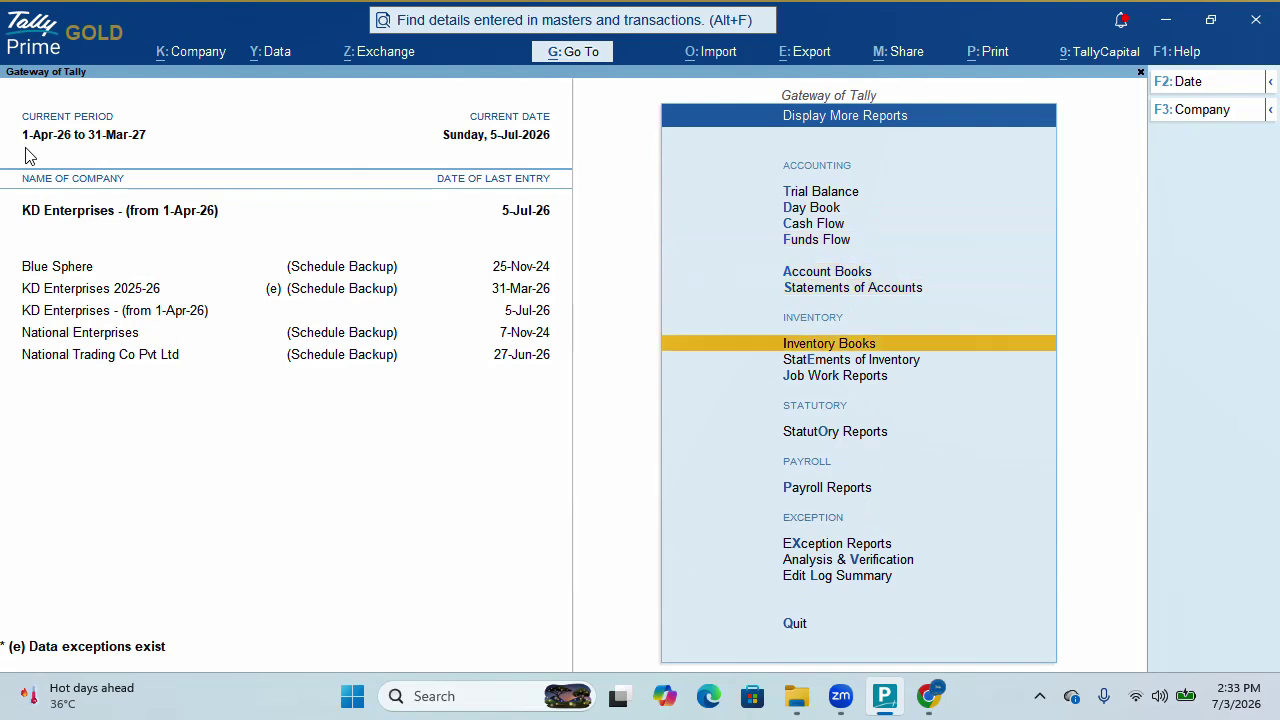
key(Down)
key(Return)
key(Down)
key(Down)
key(Down)
key(Down)
key(Down)
key(Down)
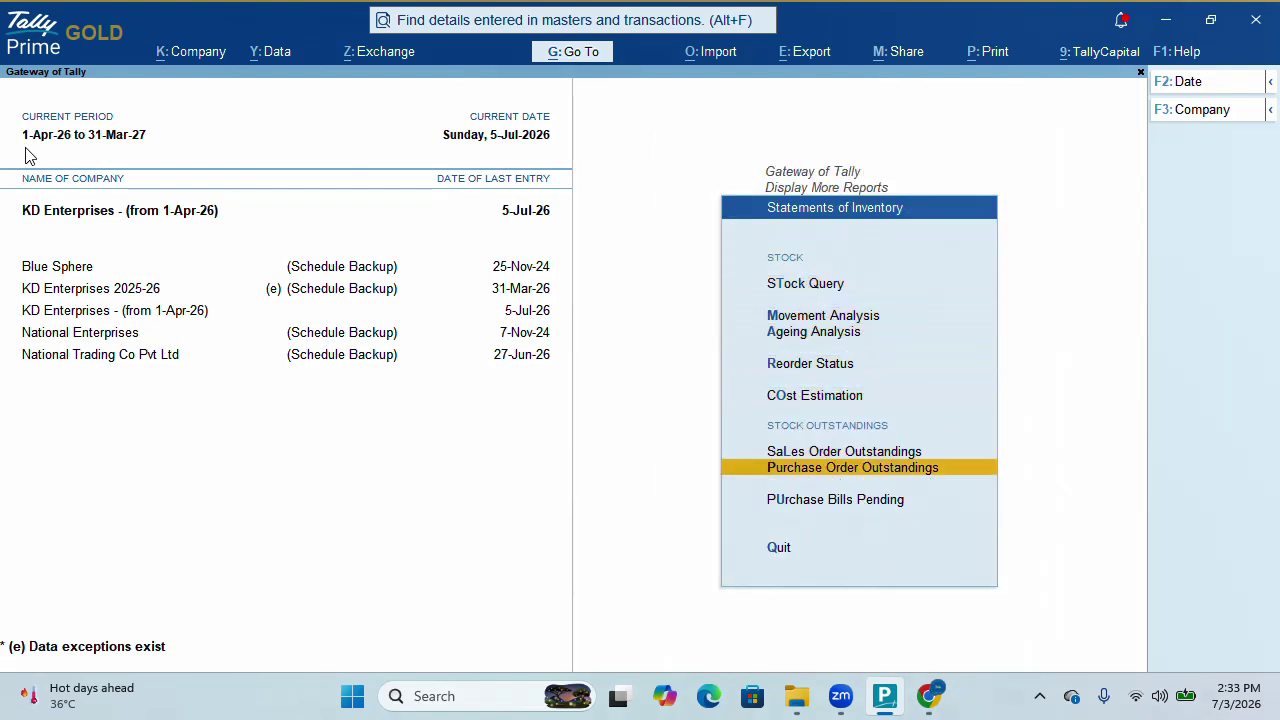
key(Down)
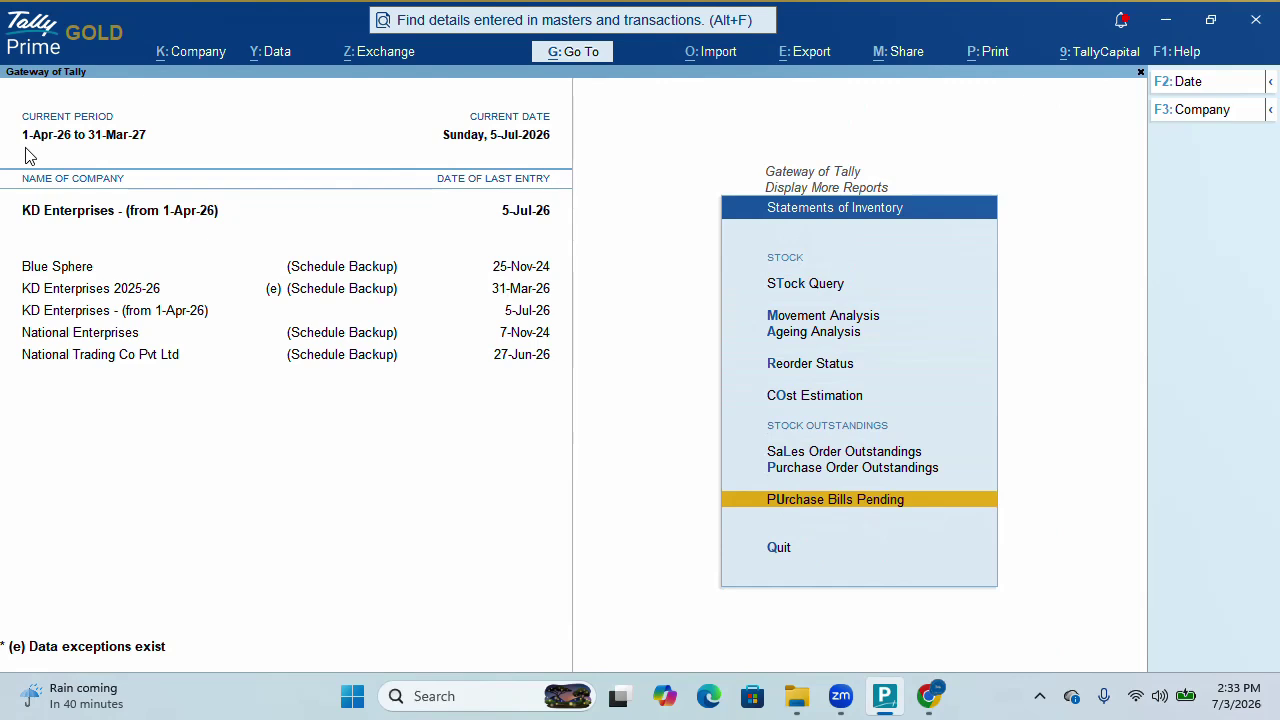
key(Return)
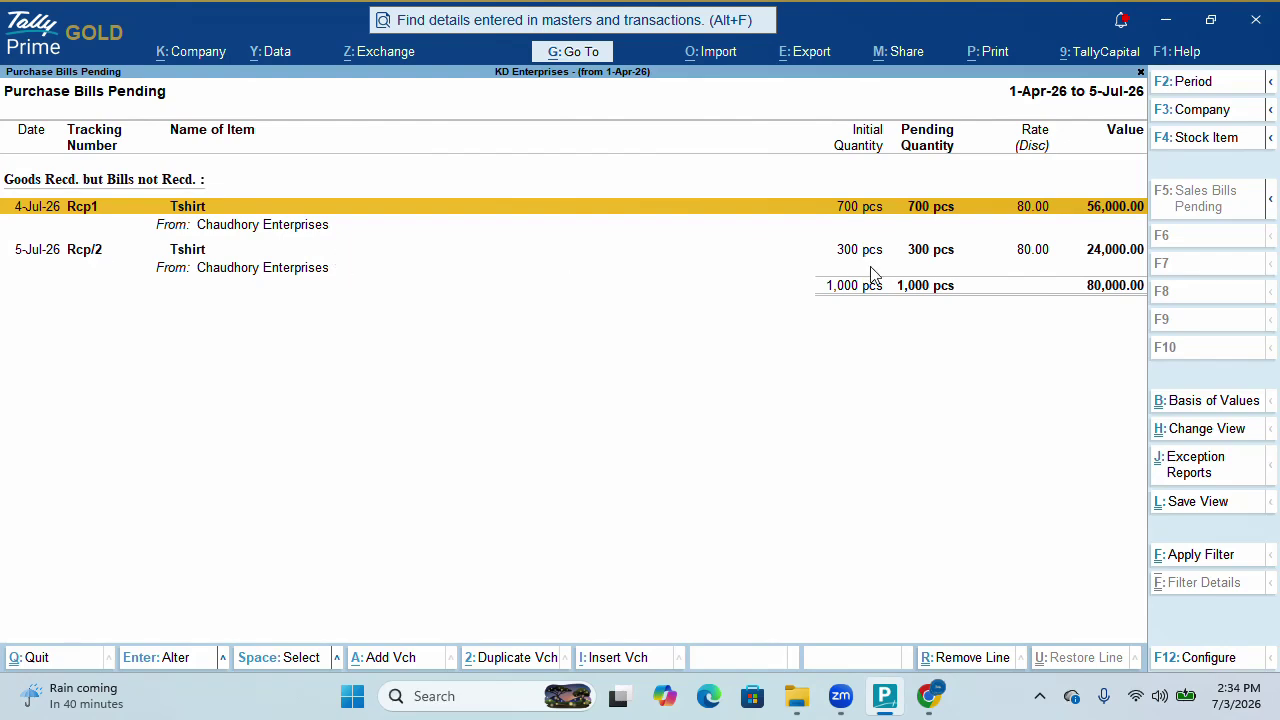
key(Escape)
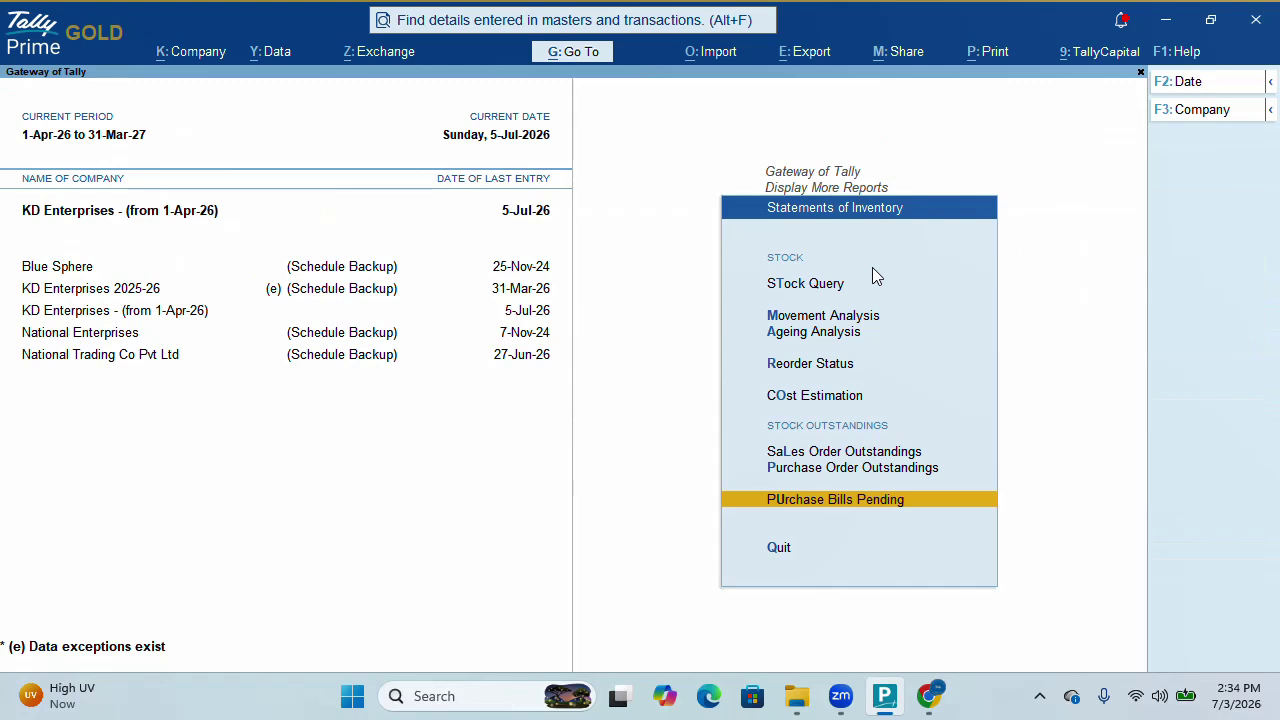
Return from the reports to the Gateway and open voucher entry
key(Escape)
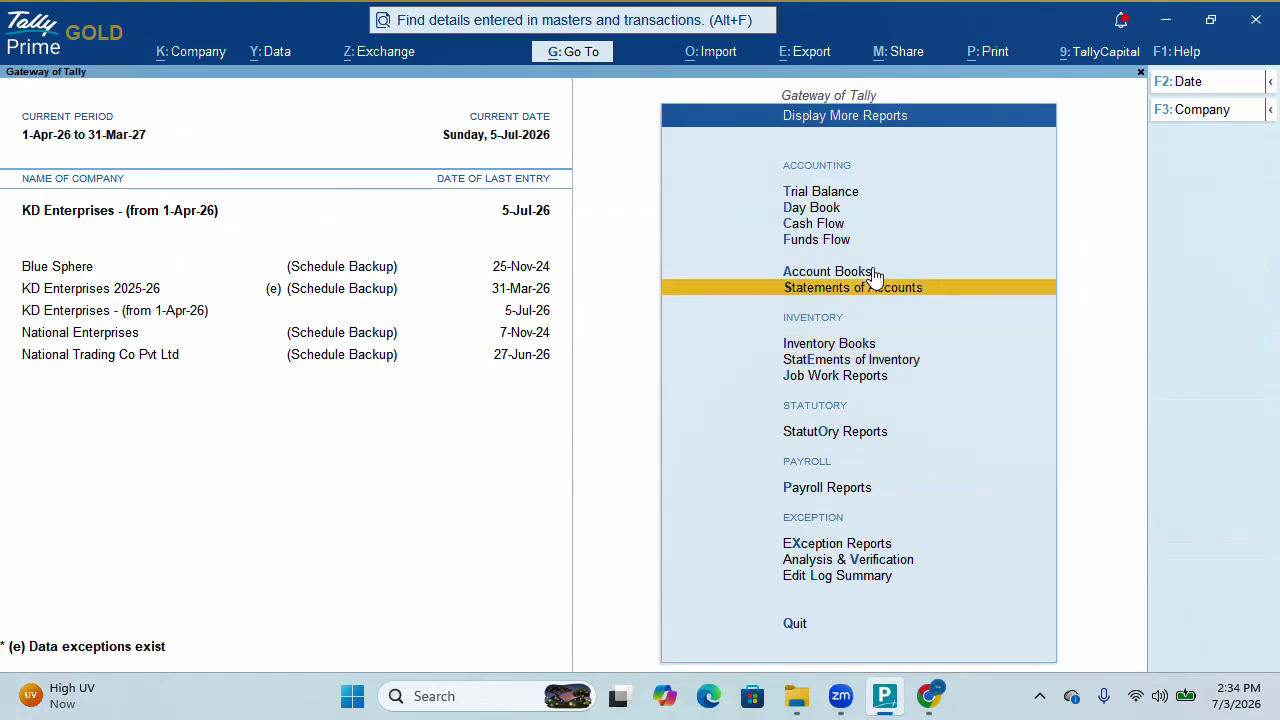
key(Escape)
key(Up)
key(Up)
key(Up)
key(Up)
key(Up)
key(Up)
key(Up)
key(Up)
key(Up)
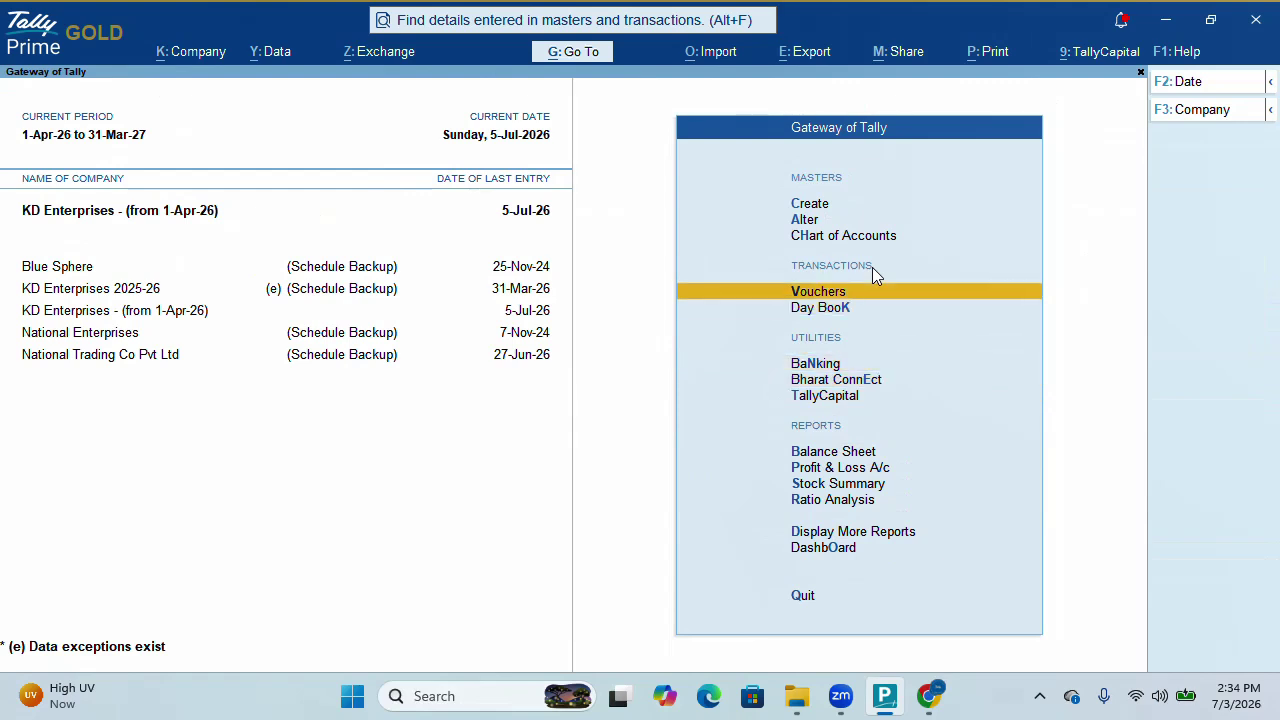
key(Return)
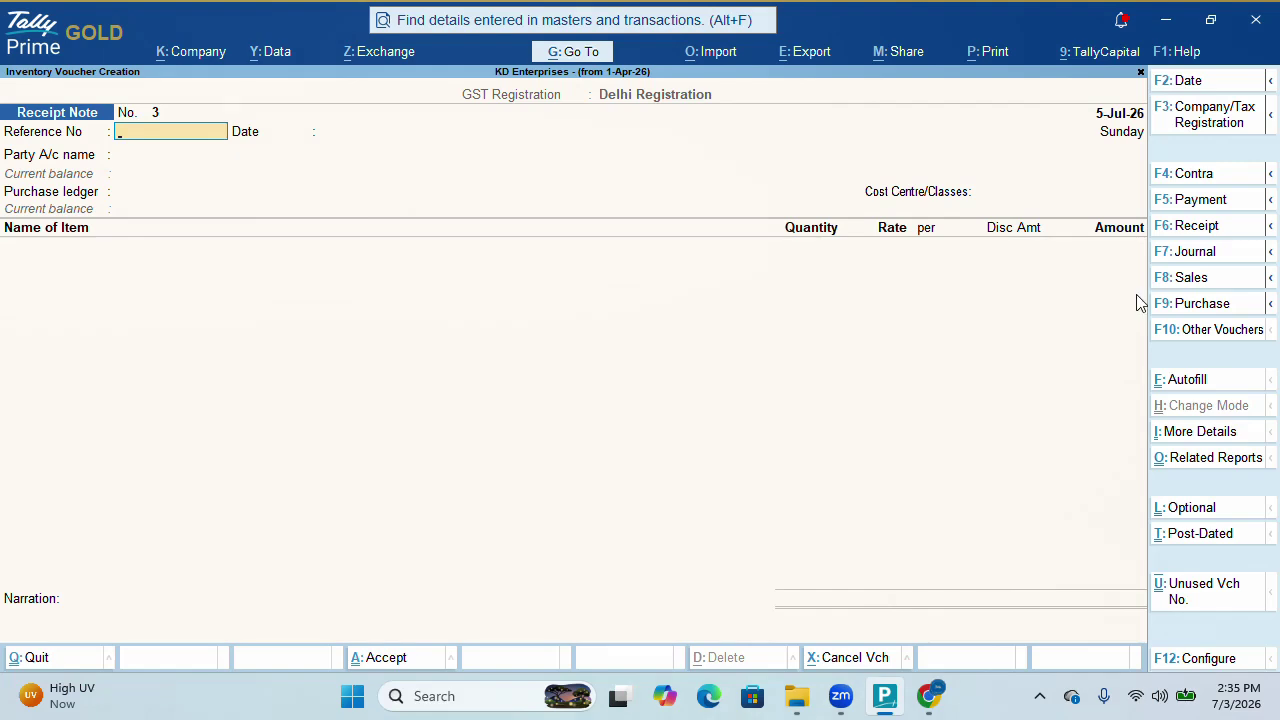
Show inactive voucher types and activate Rejections Out, starting voucher No. 1
click(1240, 332)
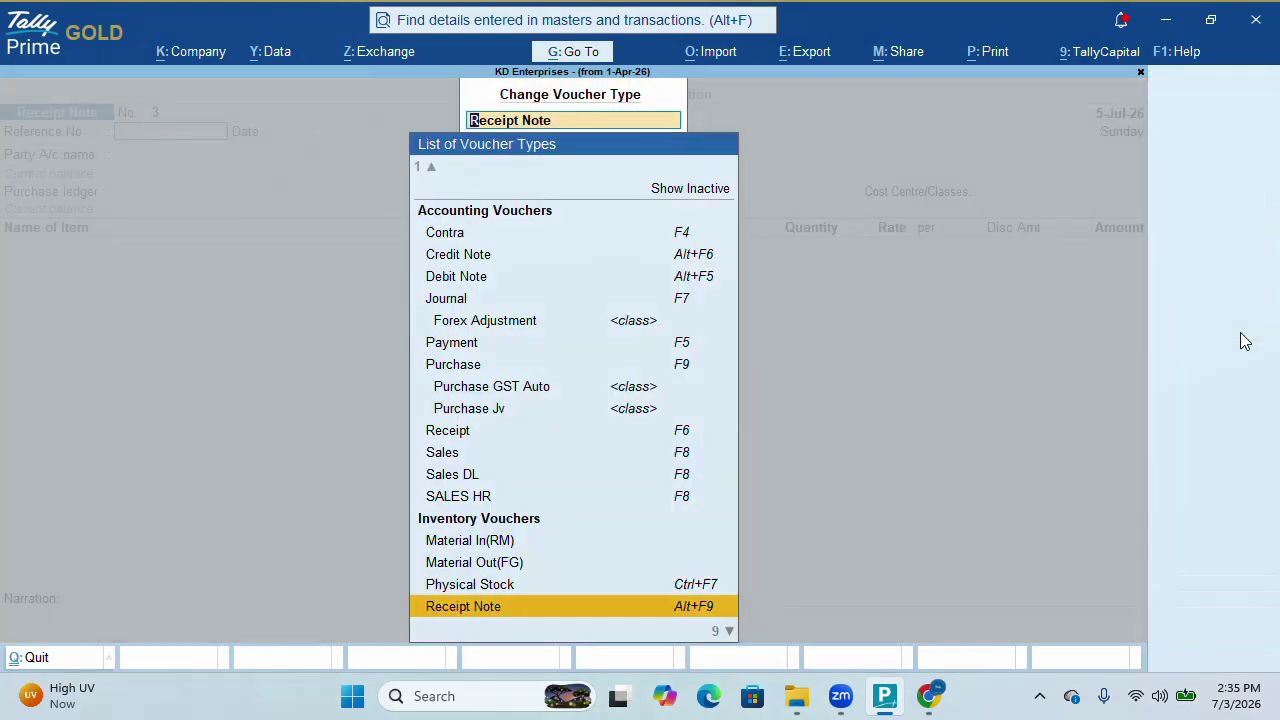
key(Down)
key(Down)
key(Up)
key(Up)
key(Up)
key(Up)
key(Up)
key(Up)
key(Up)
key(Up)
key(Up)
key(Up)
key(Up)
key(Up)
key(Up)
key(Up)
key(Up)
key(Up)
key(Up)
key(Up)
key(Up)
key(Up)
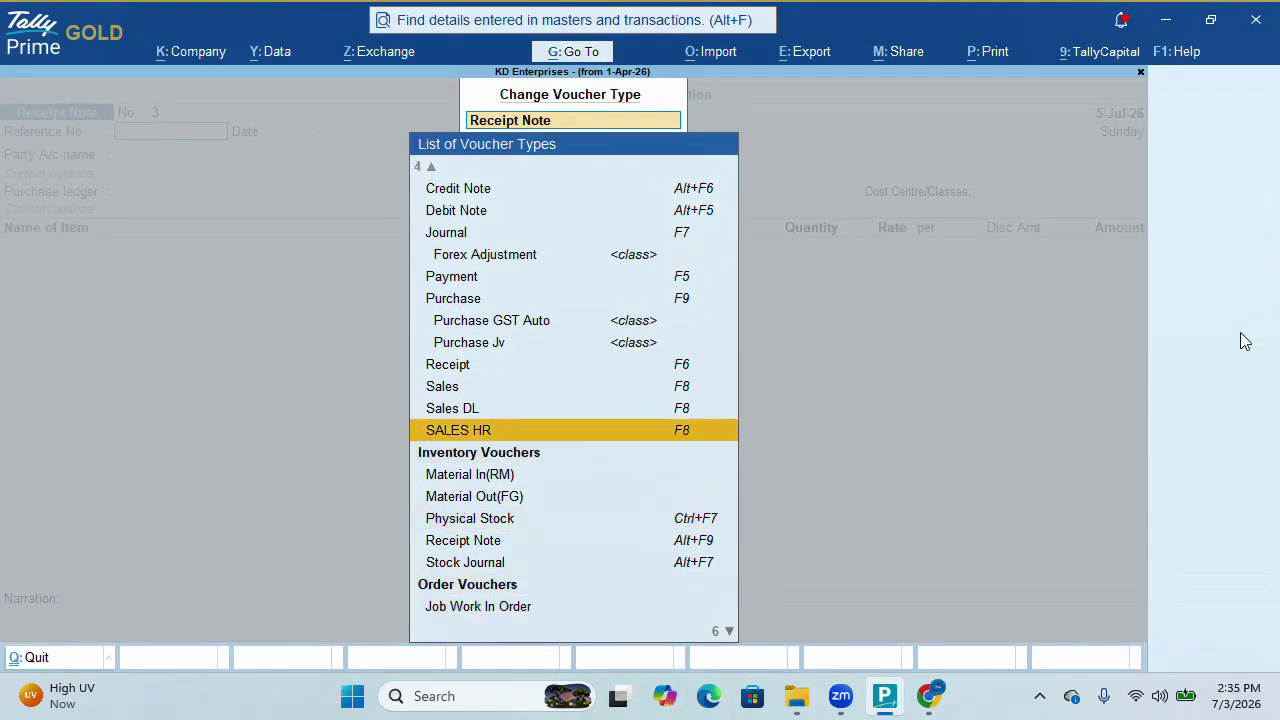
key(Down)
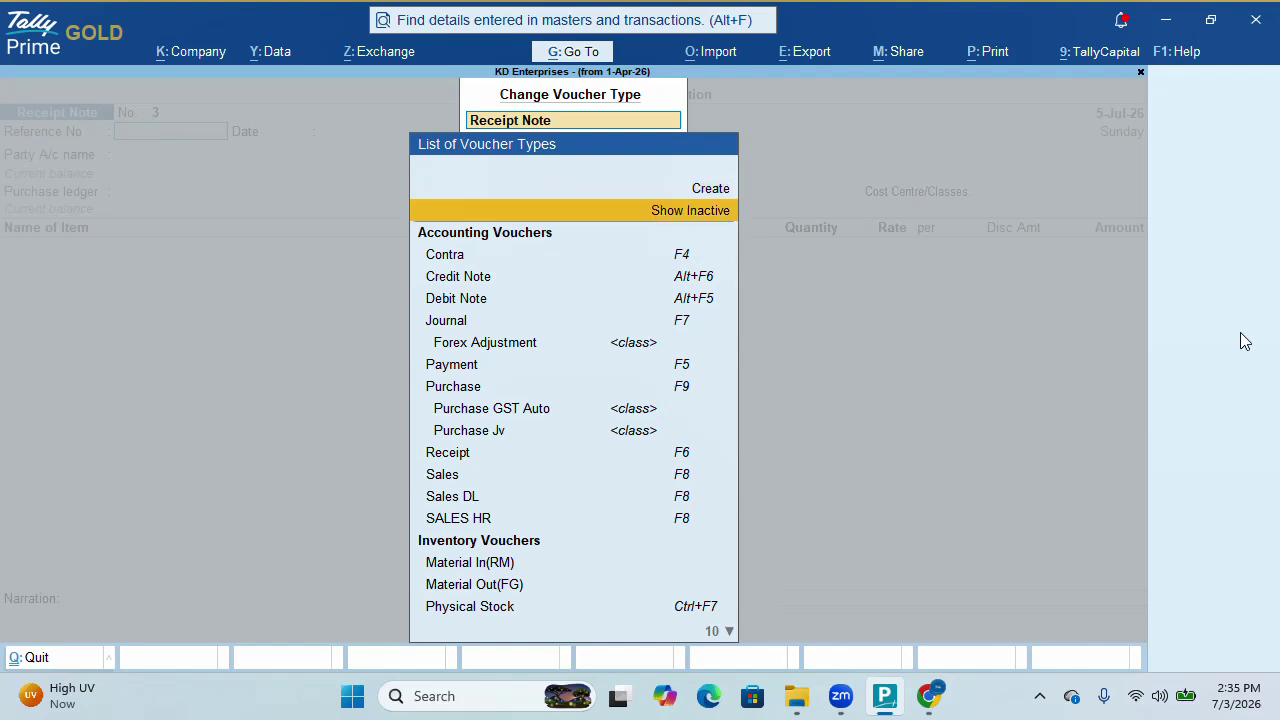
key(Return)
key(Down)
key(Down)
key(Down)
key(Down)
key(Down)
key(Down)
key(Down)
key(Down)
key(Down)
key(Down)
key(Down)
key(Down)
key(Down)
key(Down)
key(Down)
key(Down)
key(Down)
key(Down)
key(Down)
key(Down)
key(Down)
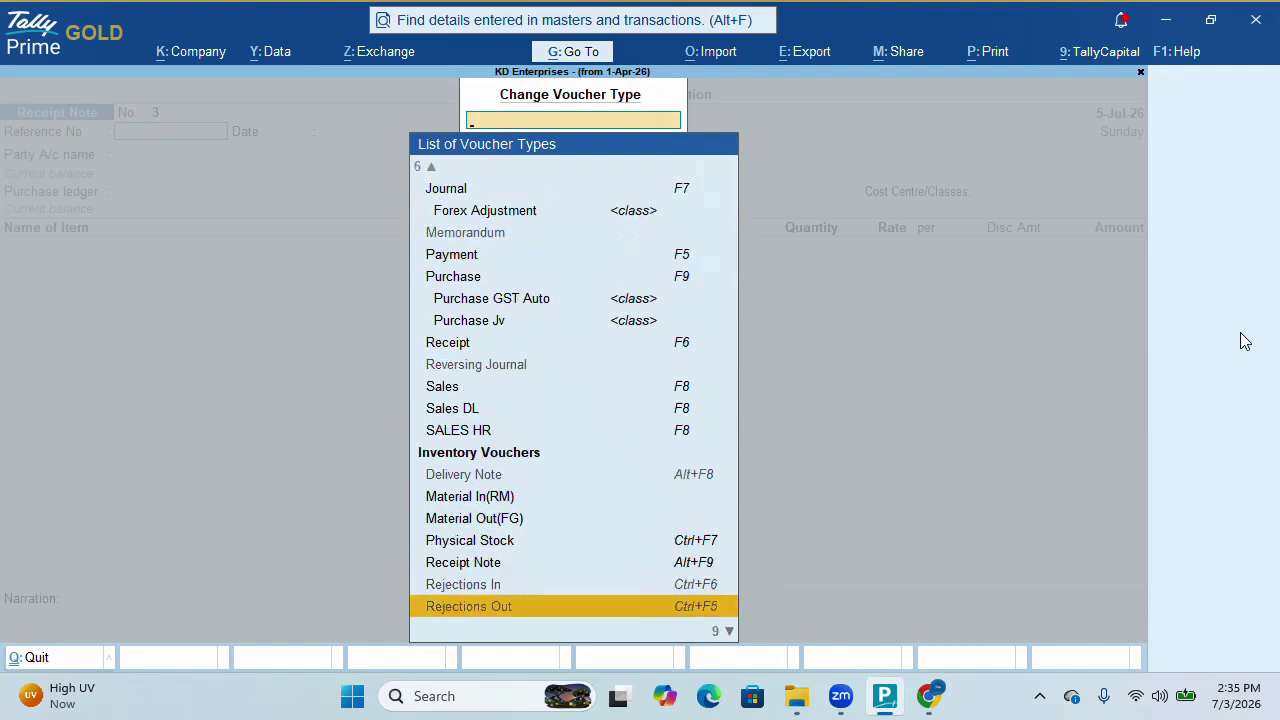
key(Up)
key(Down)
key(Return)
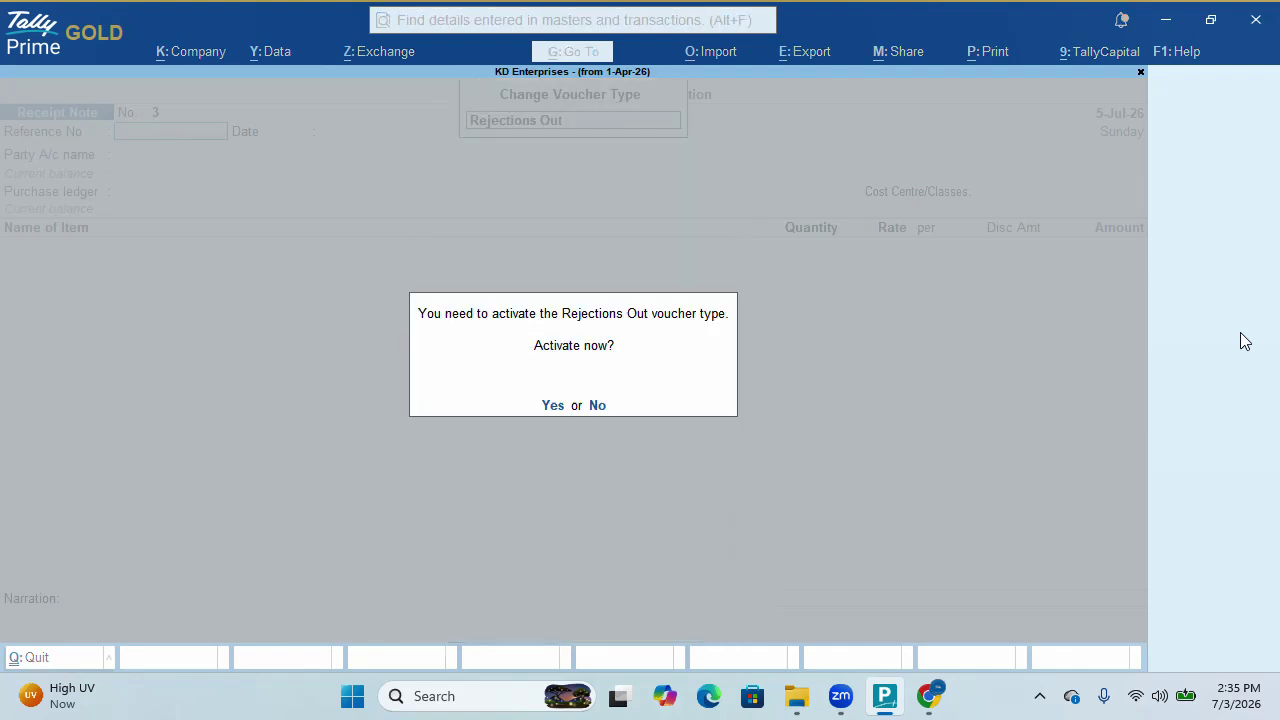
key(y)
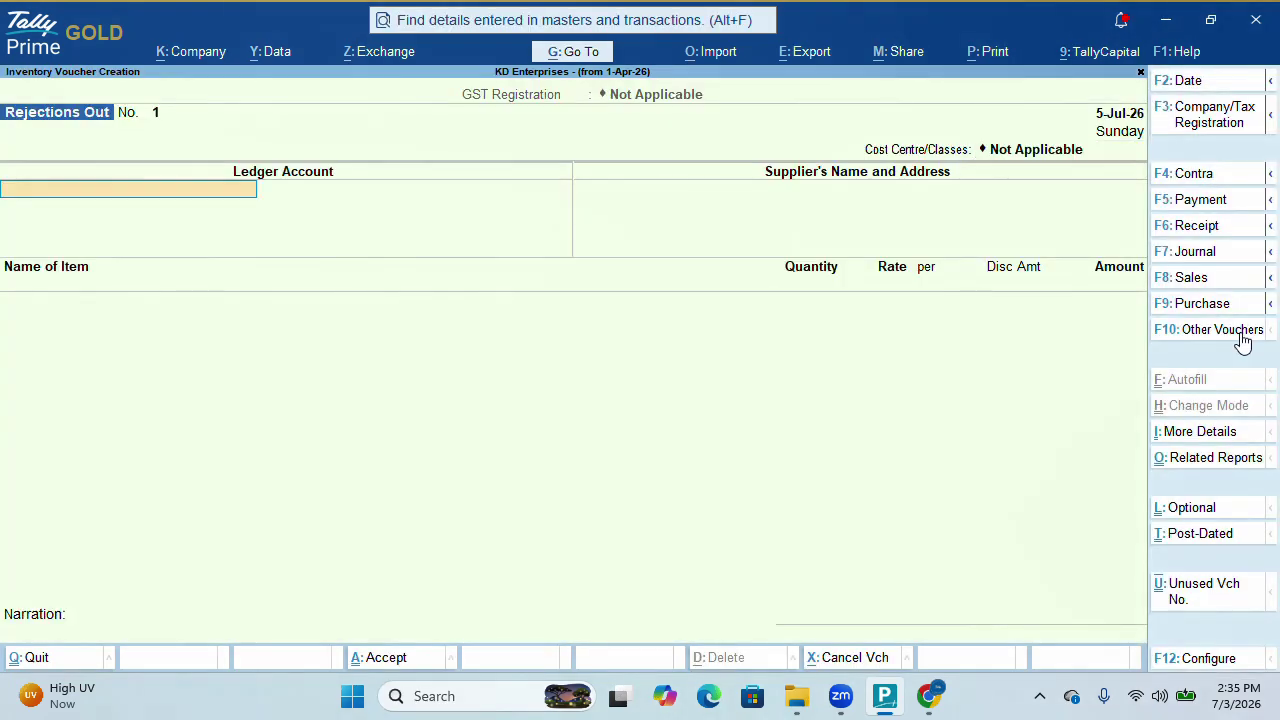
Choose Chaudhory Enterprises as the party and Tshirt as the rejected item
text(Ch)
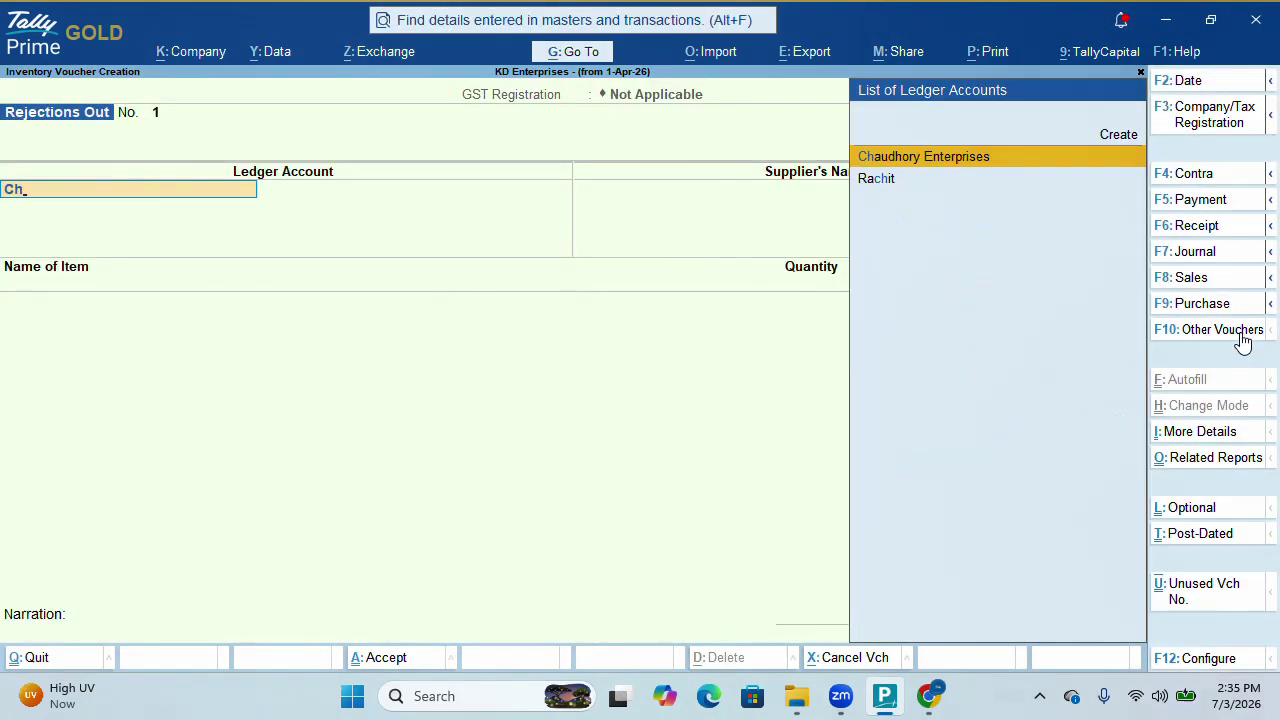
key(Return)
key(Return)
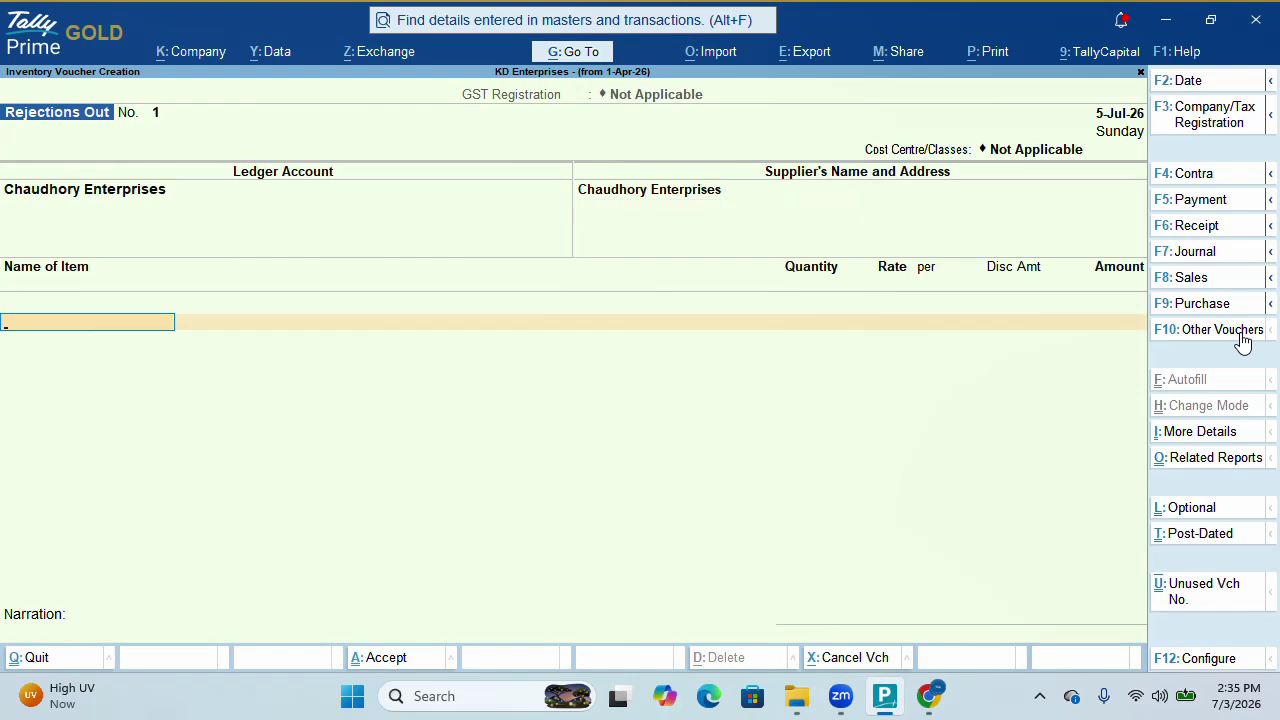
text(Ts)
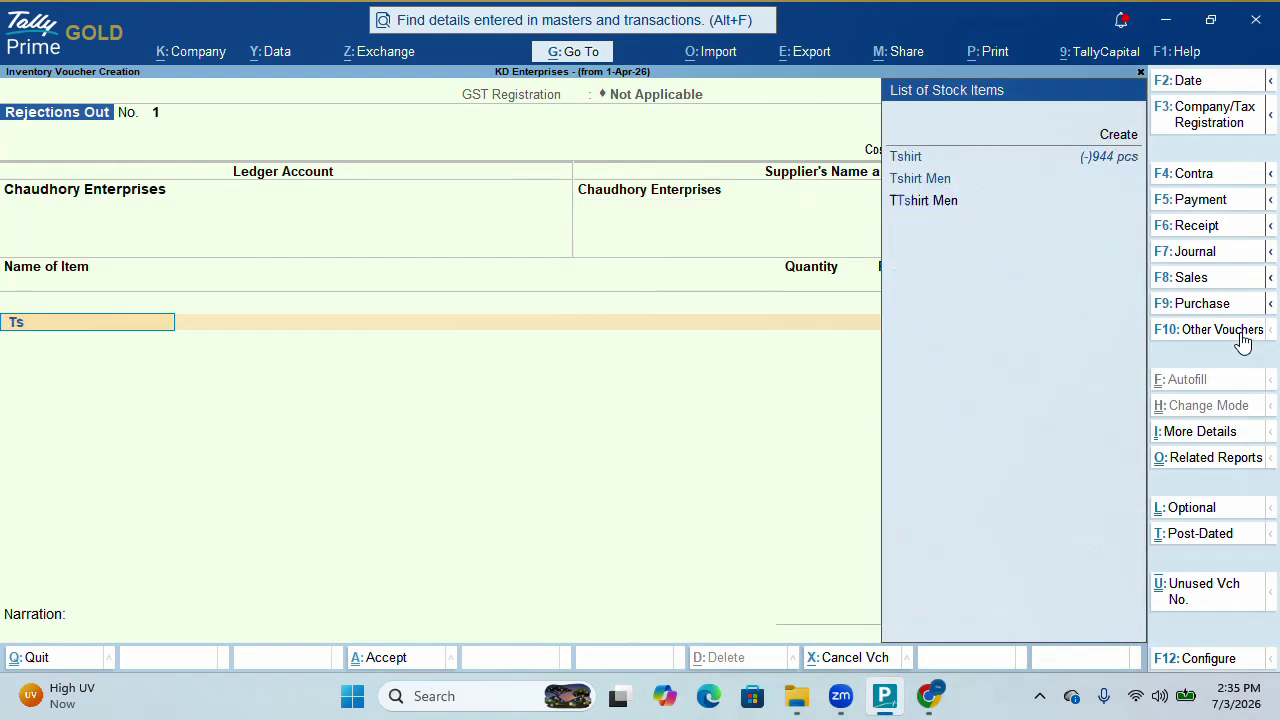
key(Return)
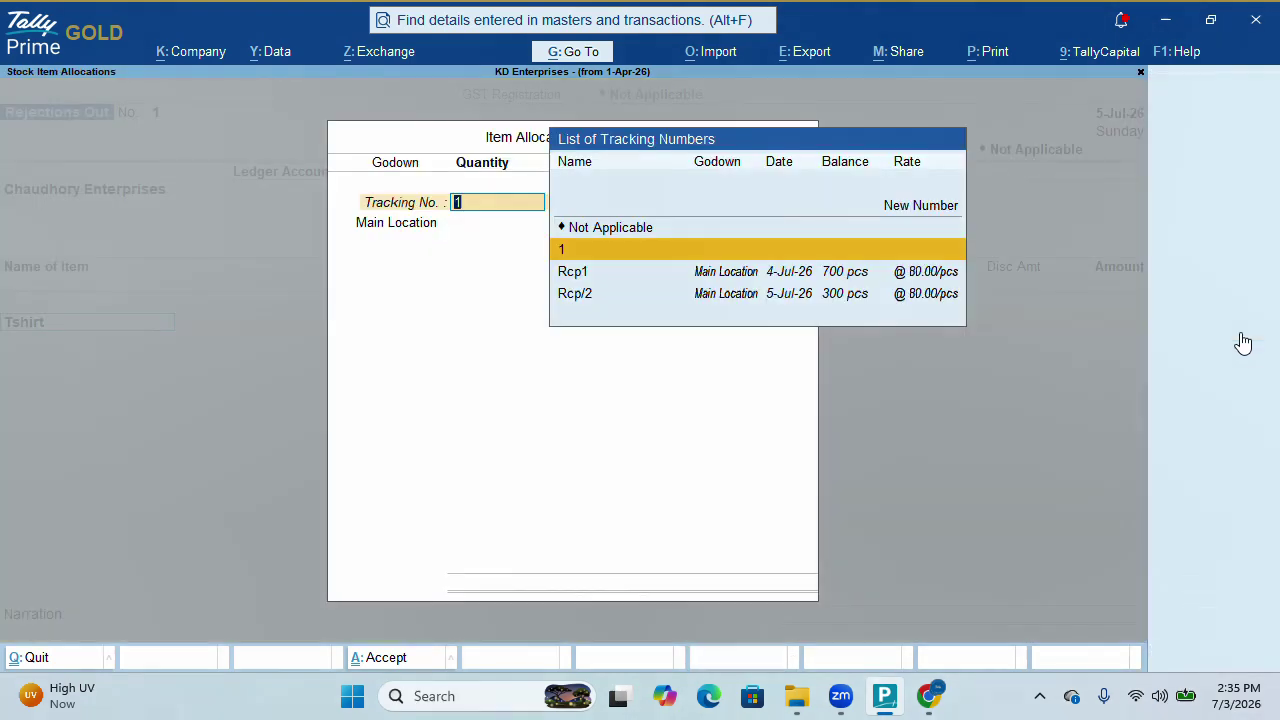
Allocate the rejection to receipt Rcp/2 with 10 pcs at 80.00, totalling 800.00
key(Down)
key(Down)
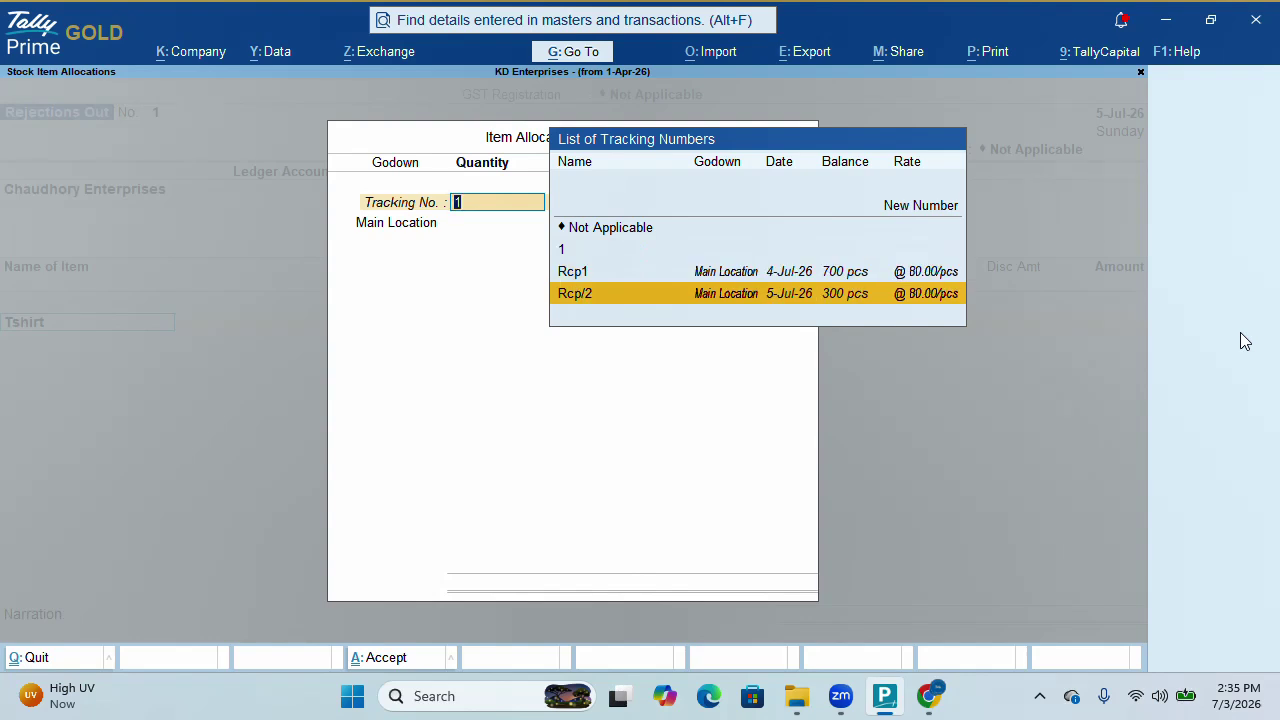
key(Up)
key(Down)
key(Up)
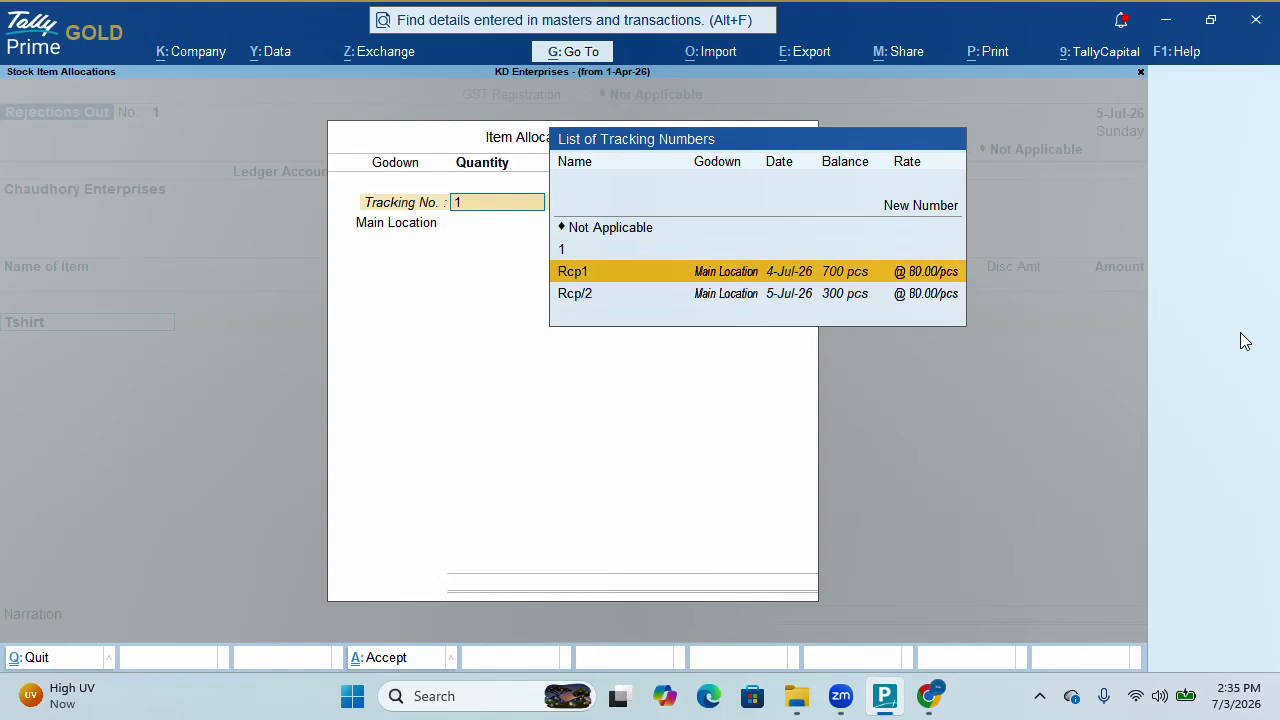
key(Down)
key(Up)
key(Up)
key(Up)
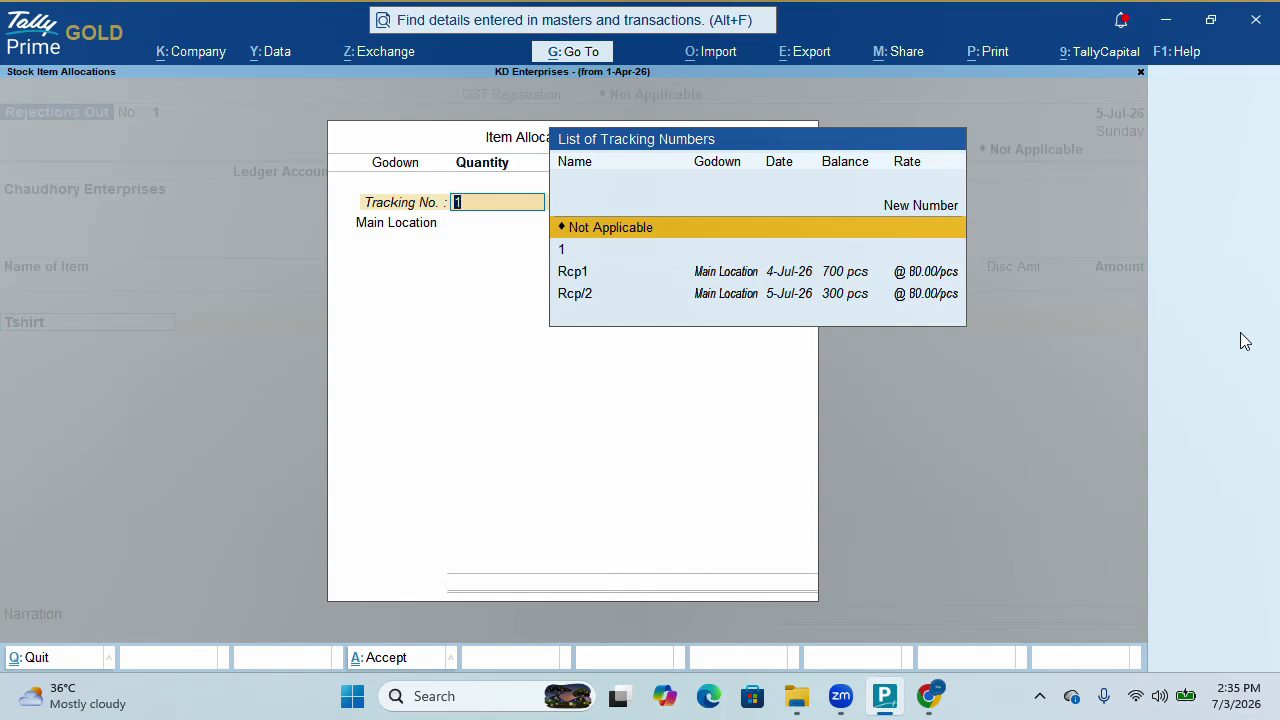
key(Down)
key(Down)
key(Down)
key(Return)
key(Return)
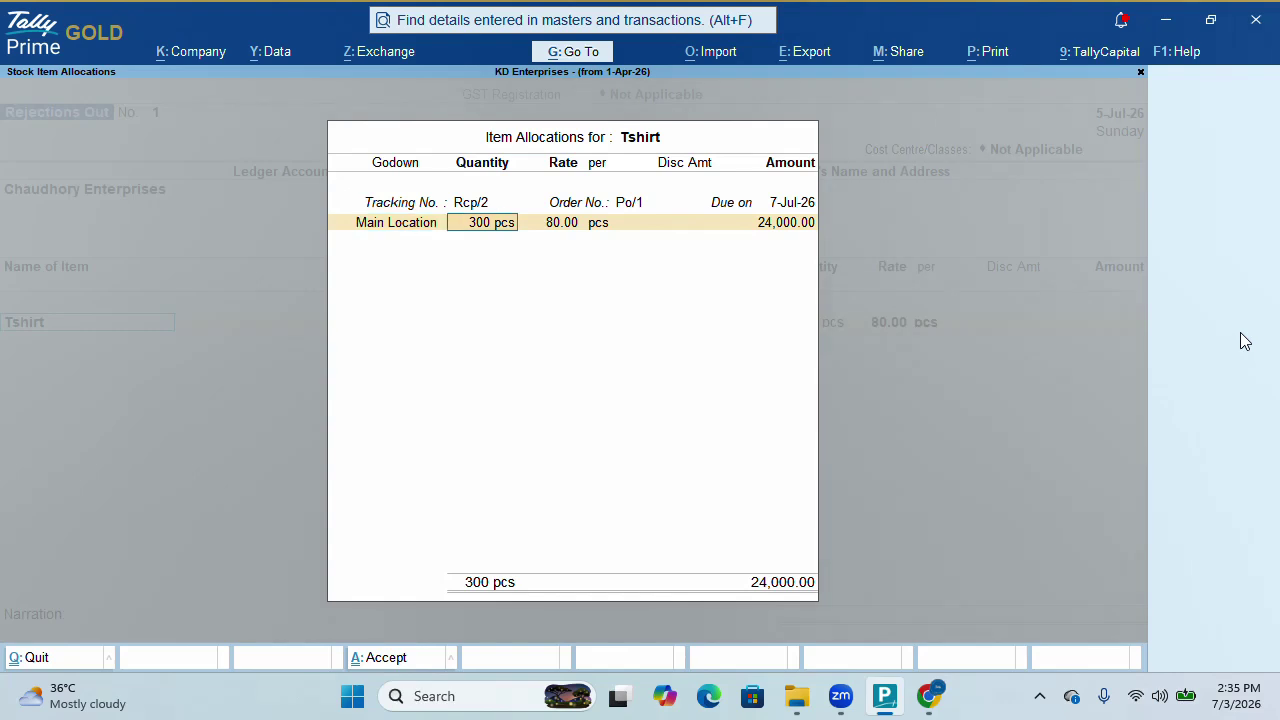
text(10)
key(Return)
key(Return)
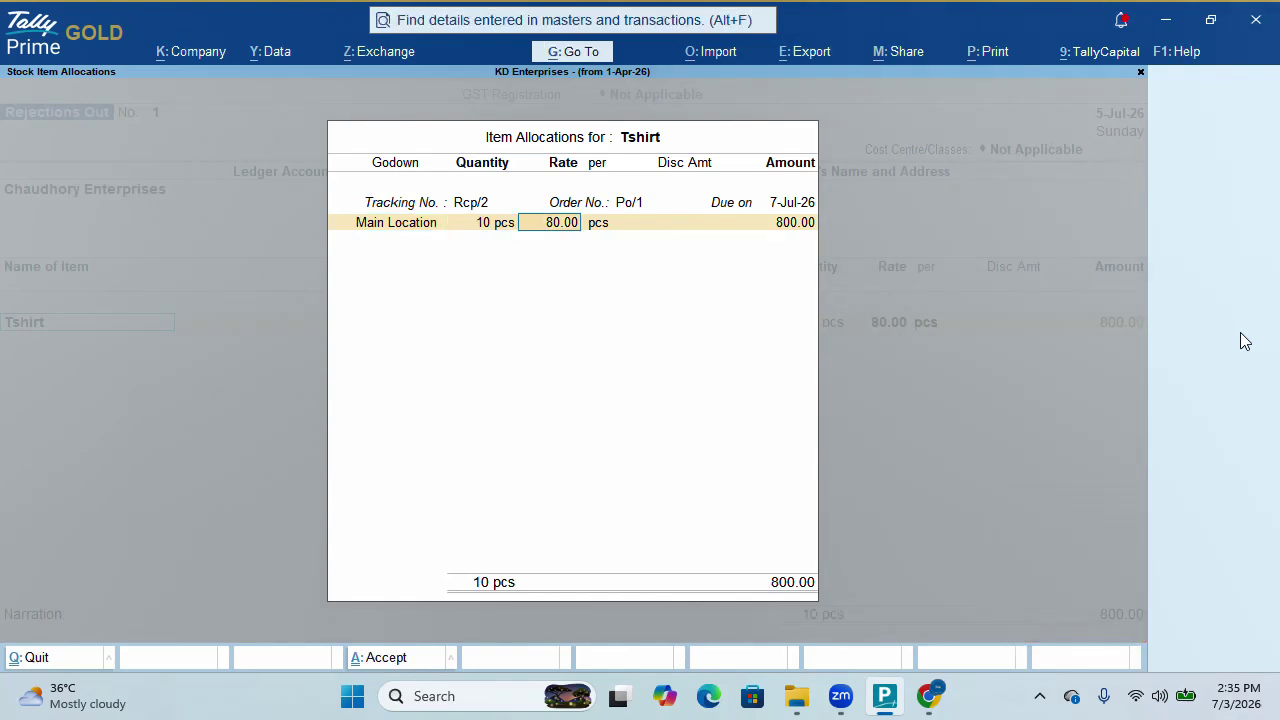
key(Return)
key(Return)
key(Return)
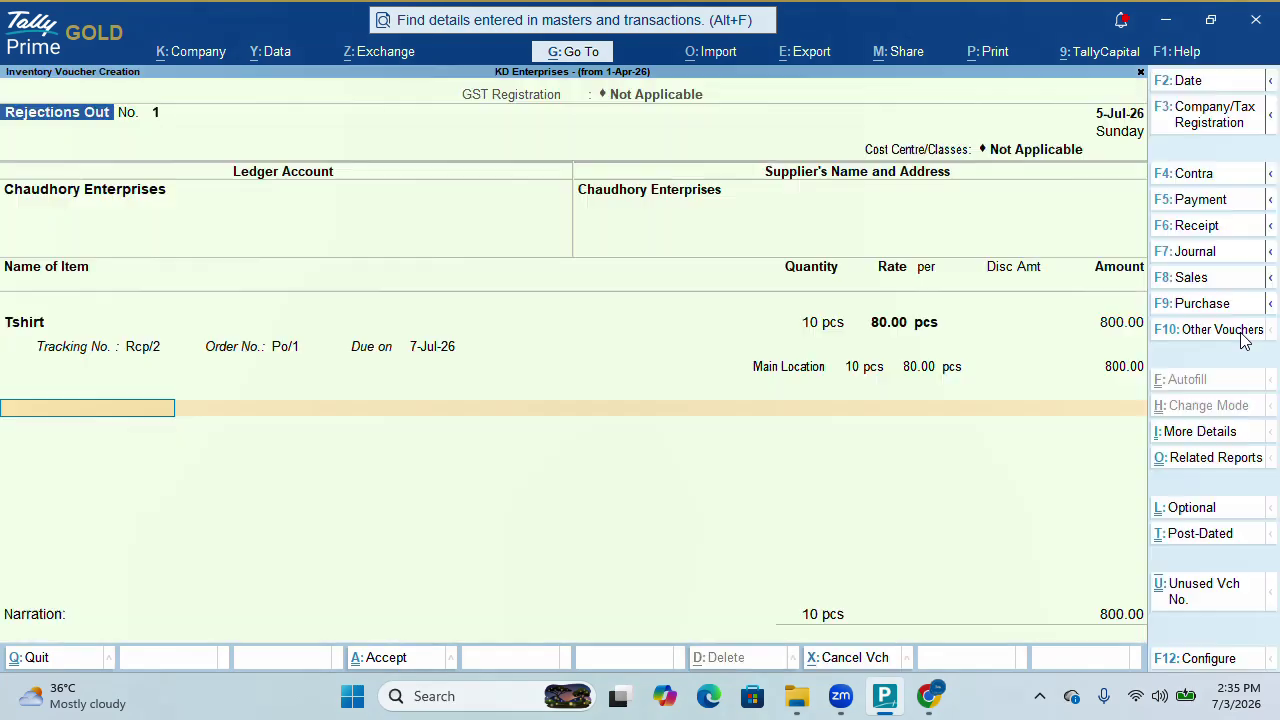
key(Return)
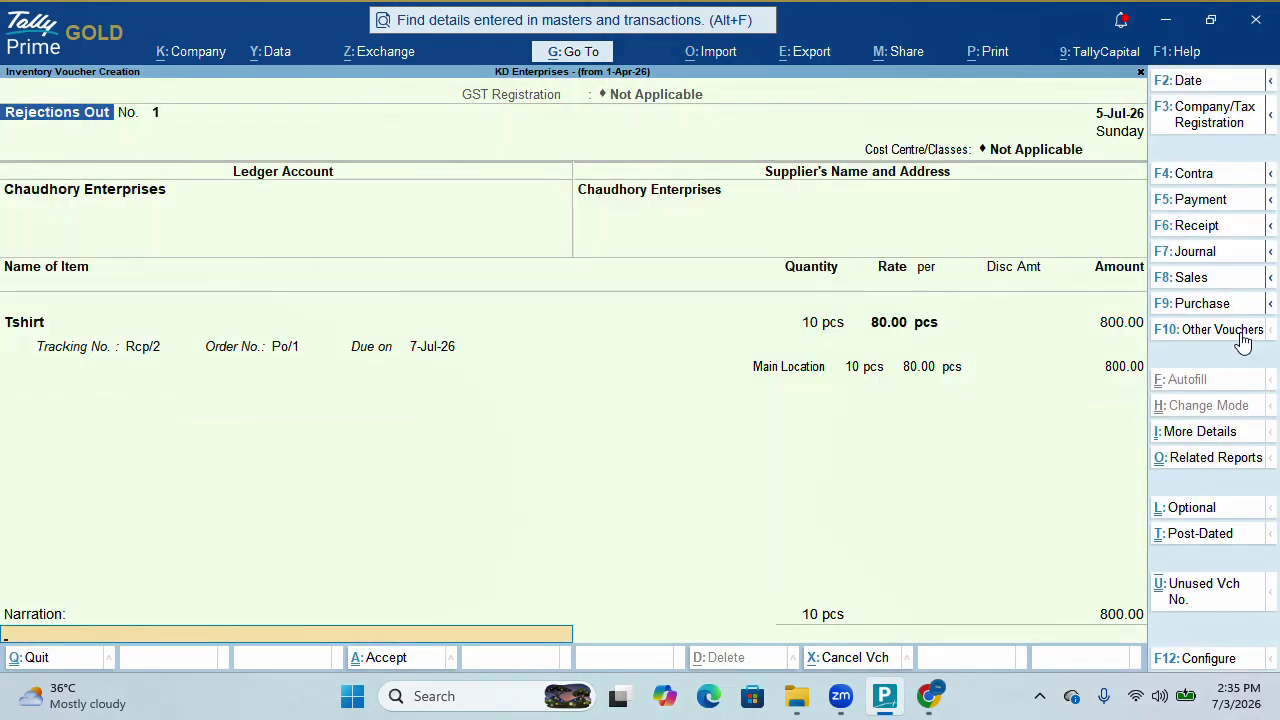
key(Return)
key(Return)
Save the Rejections Out voucher and view all purchase orders, expanding Po/1's history
key(Escape)
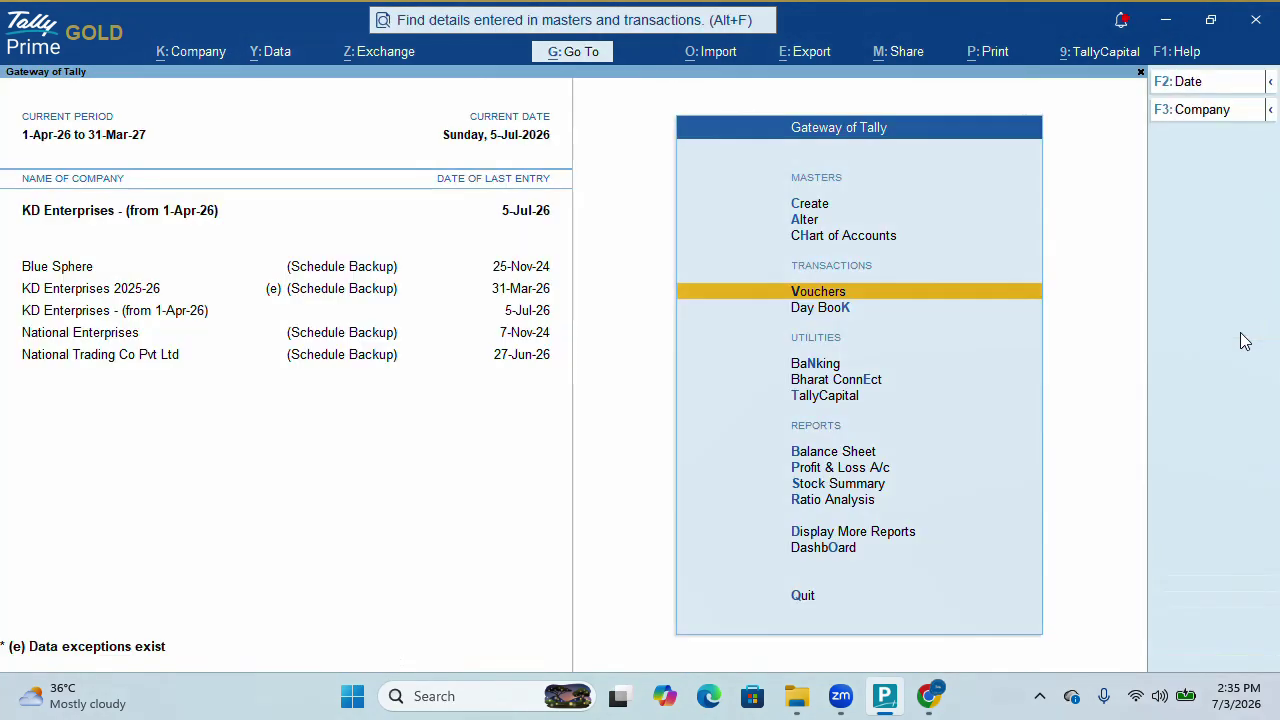
key(Down)
key(Down)
key(Down)
key(Down)
key(Down)
key(Down)
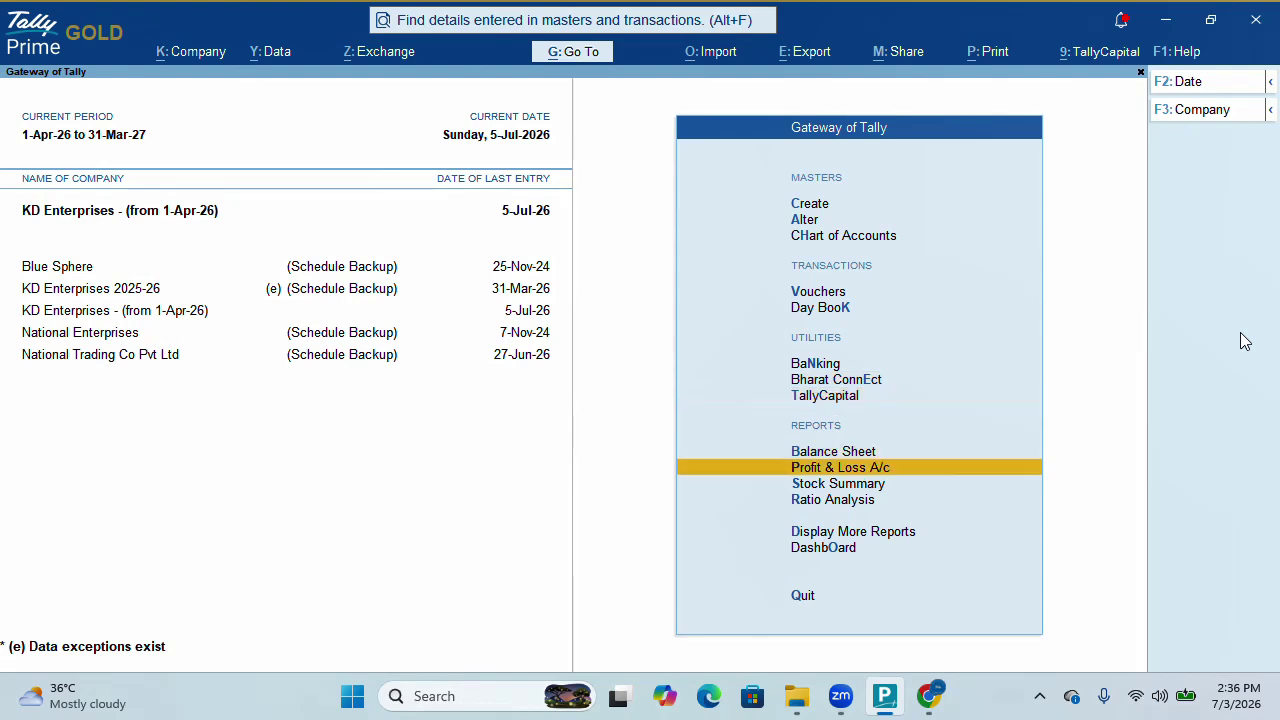
key(Down)
key(Down)
key(Down)
key(Return)
key(Down)
key(Down)
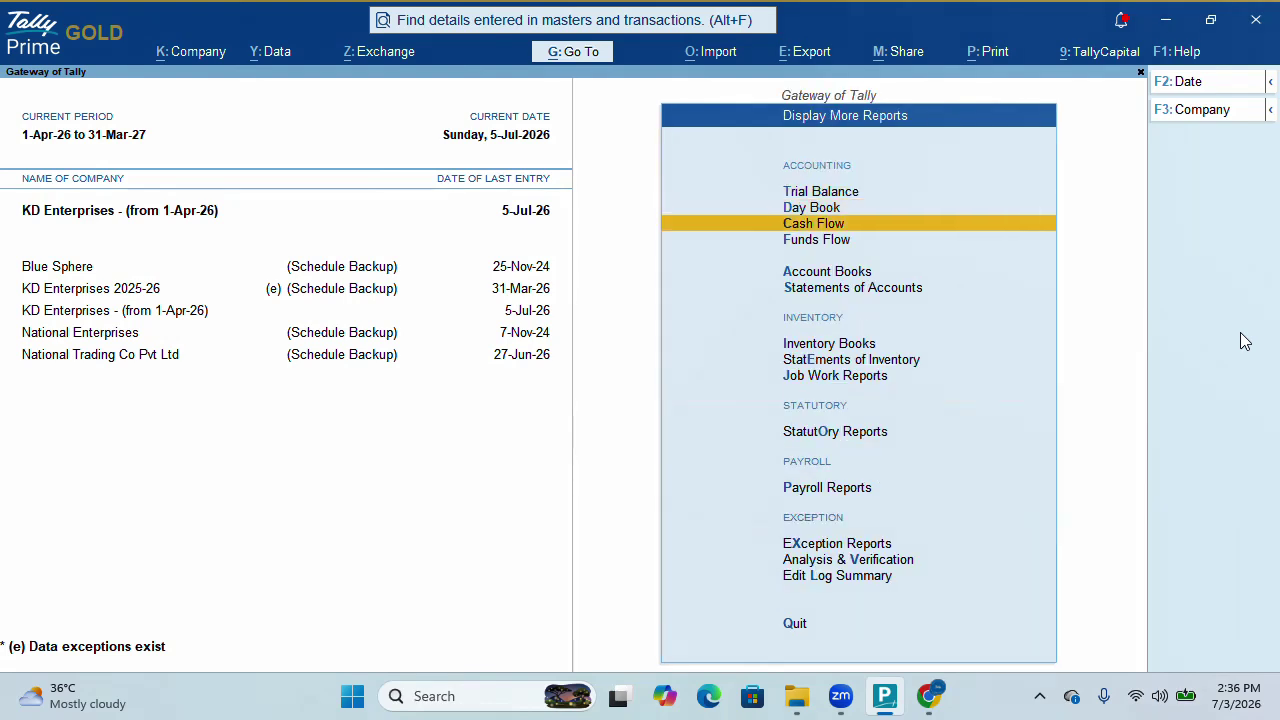
key(Down)
key(Down)
key(Down)
key(Down)
key(Down)
key(Return)
key(Down)
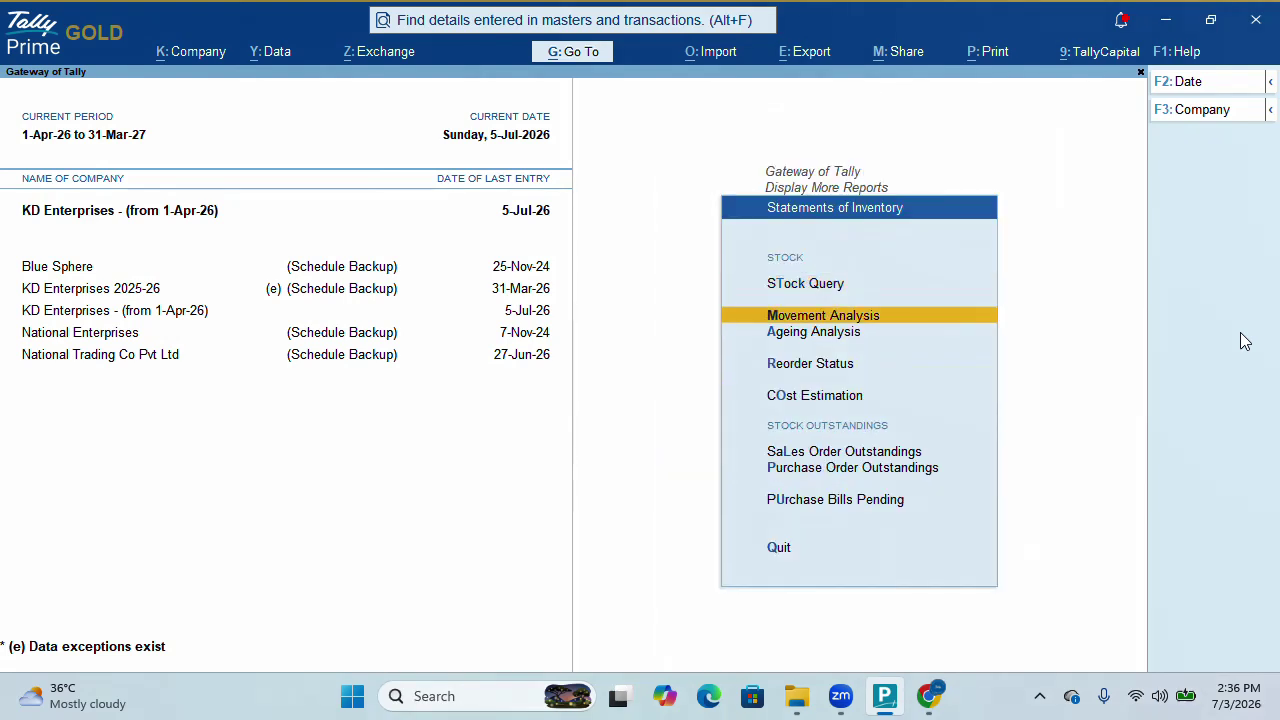
key(Down)
key(Down)
key(Down)
key(Down)
key(Down)
key(Return)
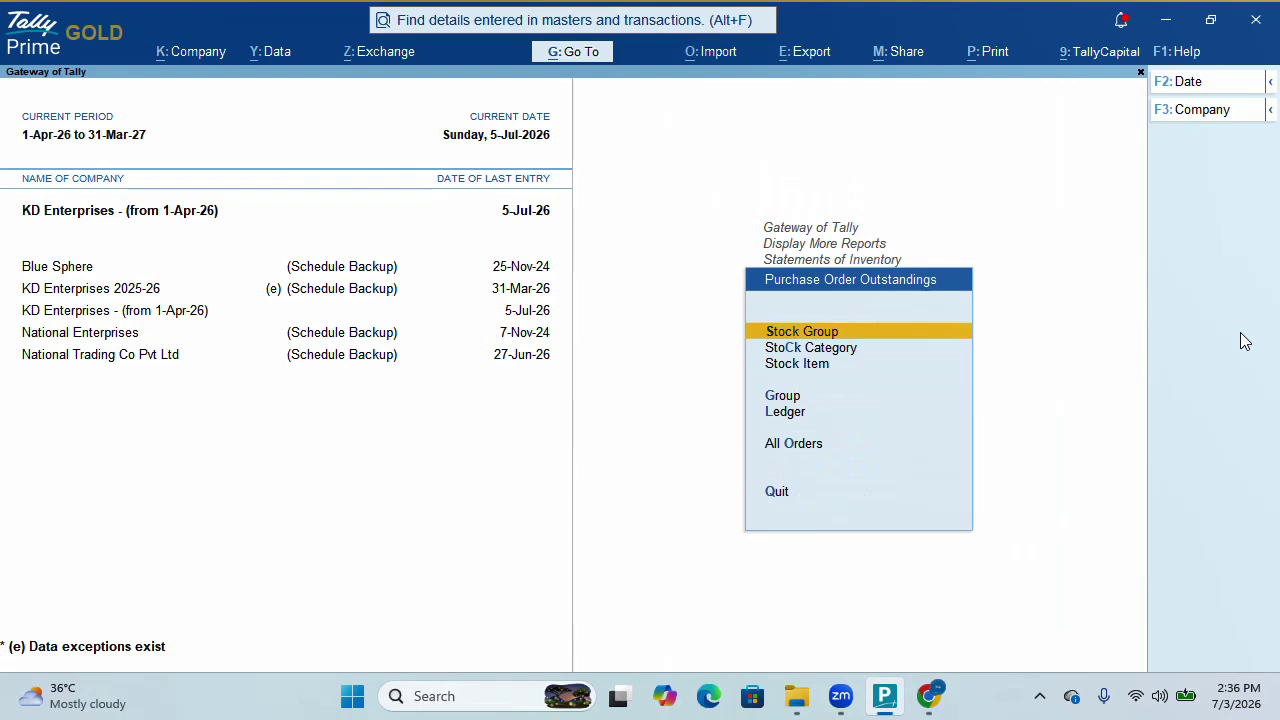
key(Down)
key(Down)
key(Down)
key(Down)
key(Down)
key(Return)
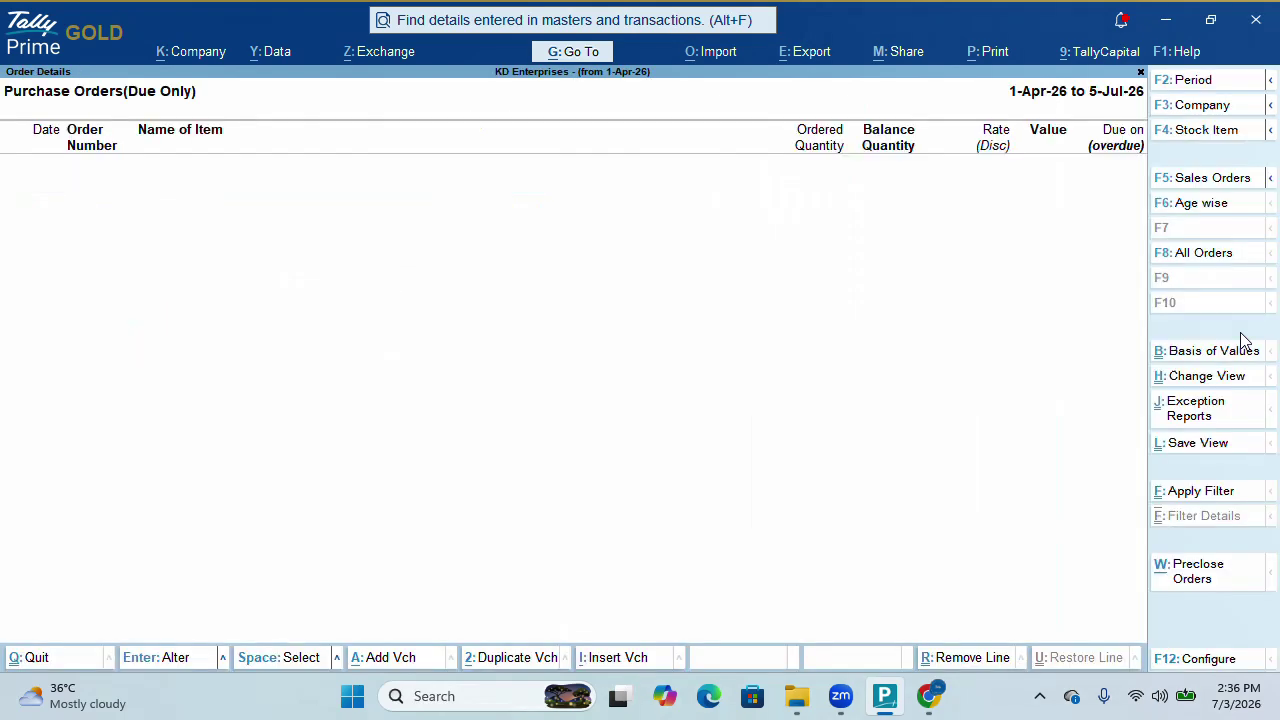
click(1228, 254)
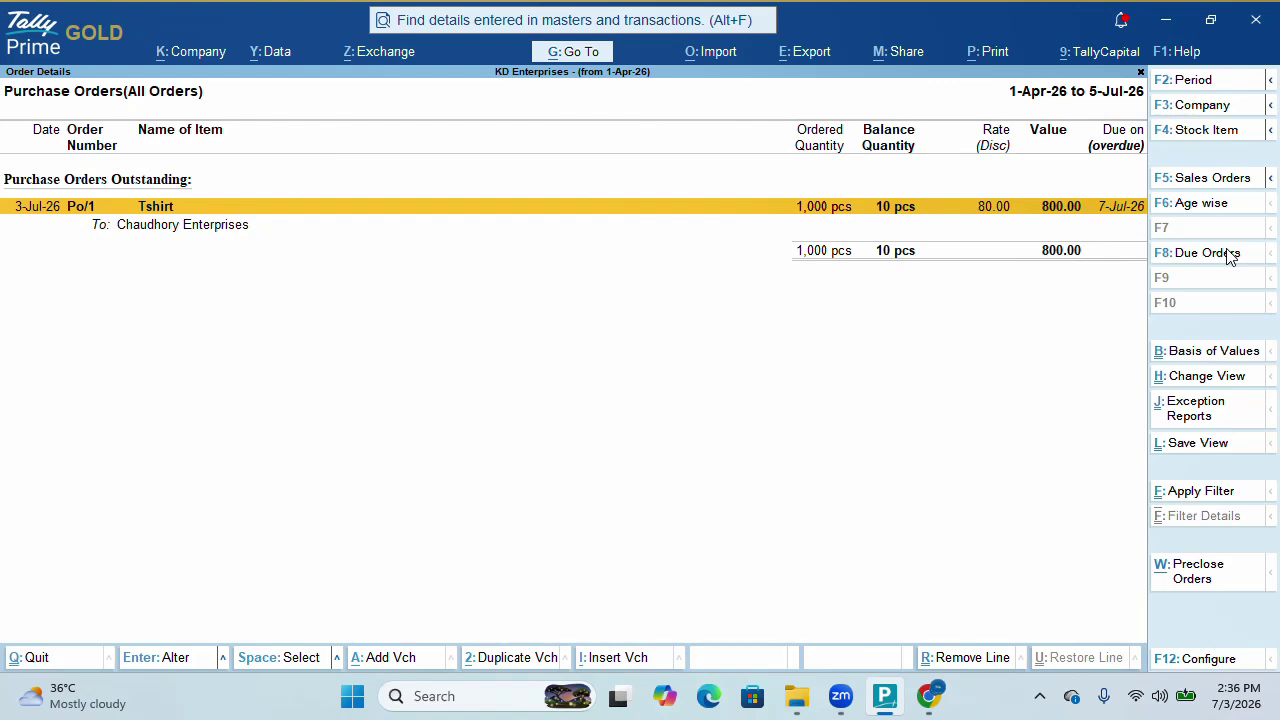
key(alt+F5)
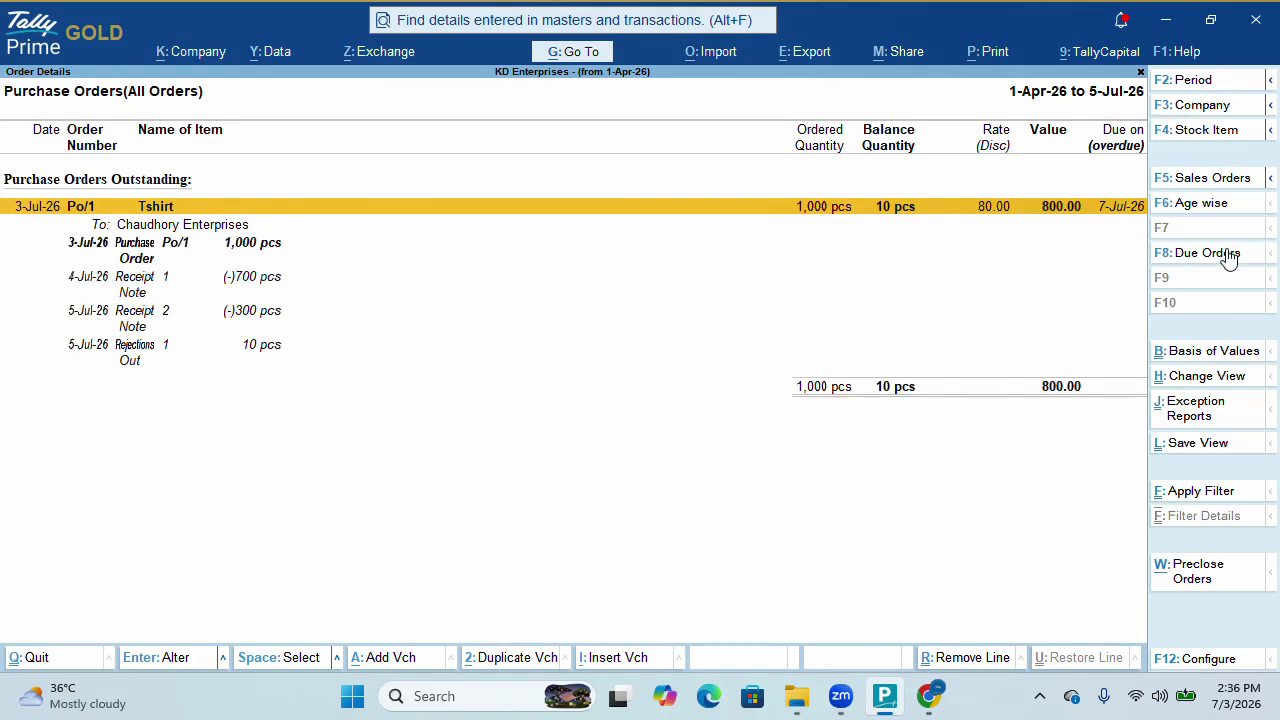
Open Purchase Bills Pending, showing Rcp1 at 700 pcs and Rcp/2 at 290 pcs
key(Escape)
key(Escape)
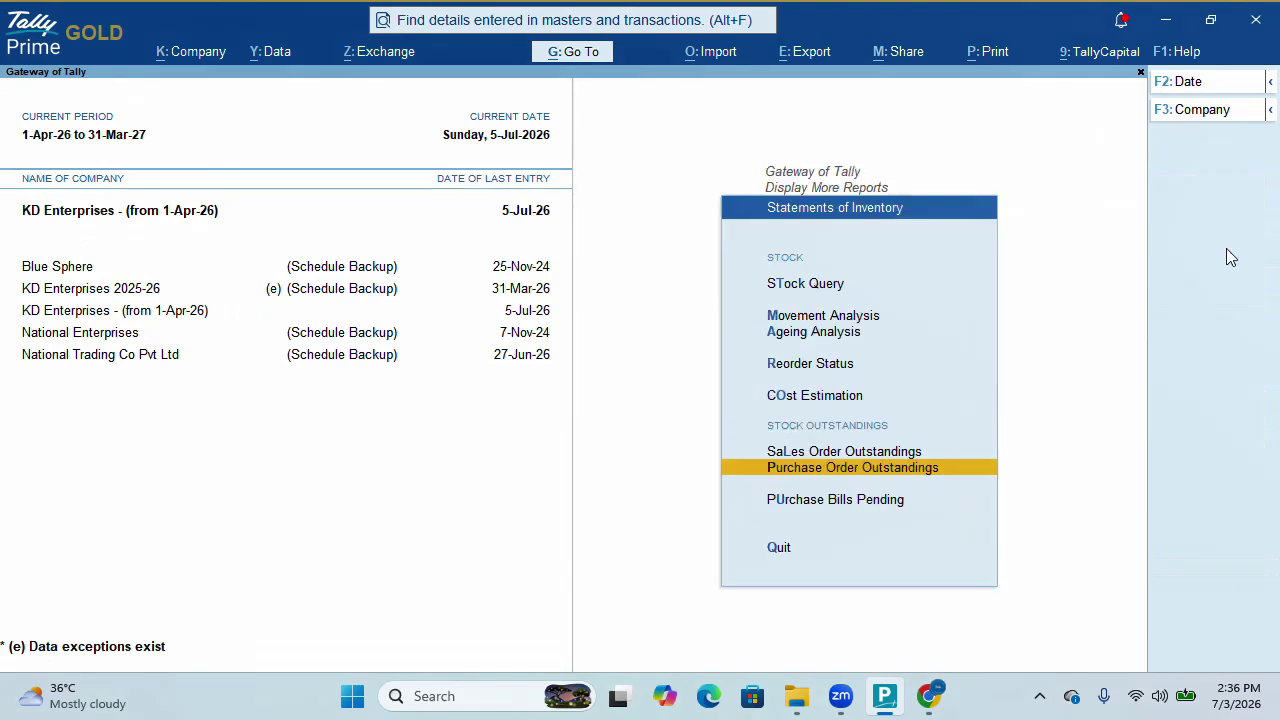
key(Down)
key(Return)
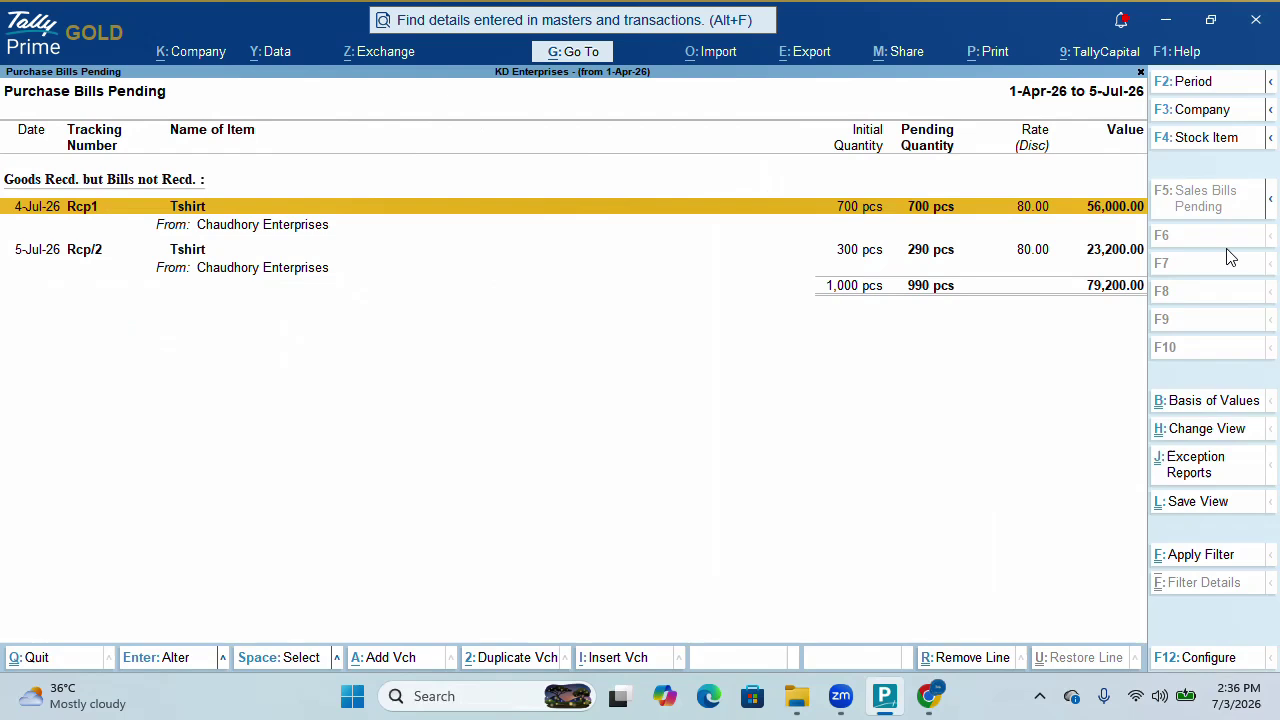
Reopen Purchase Order Outstandings for All Orders, showing Po/1 with 10 pcs Tshirt (800.00) pending
key(Escape)
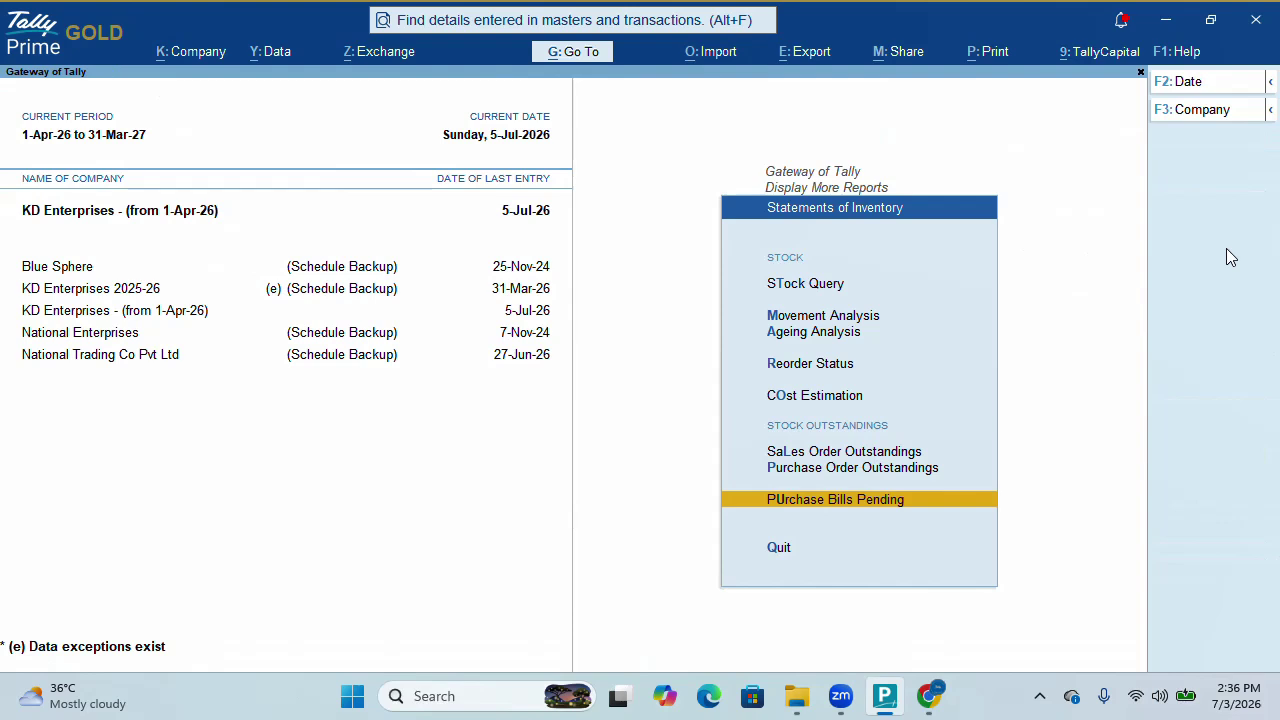
key(Up)
key(Return)
key(Down)
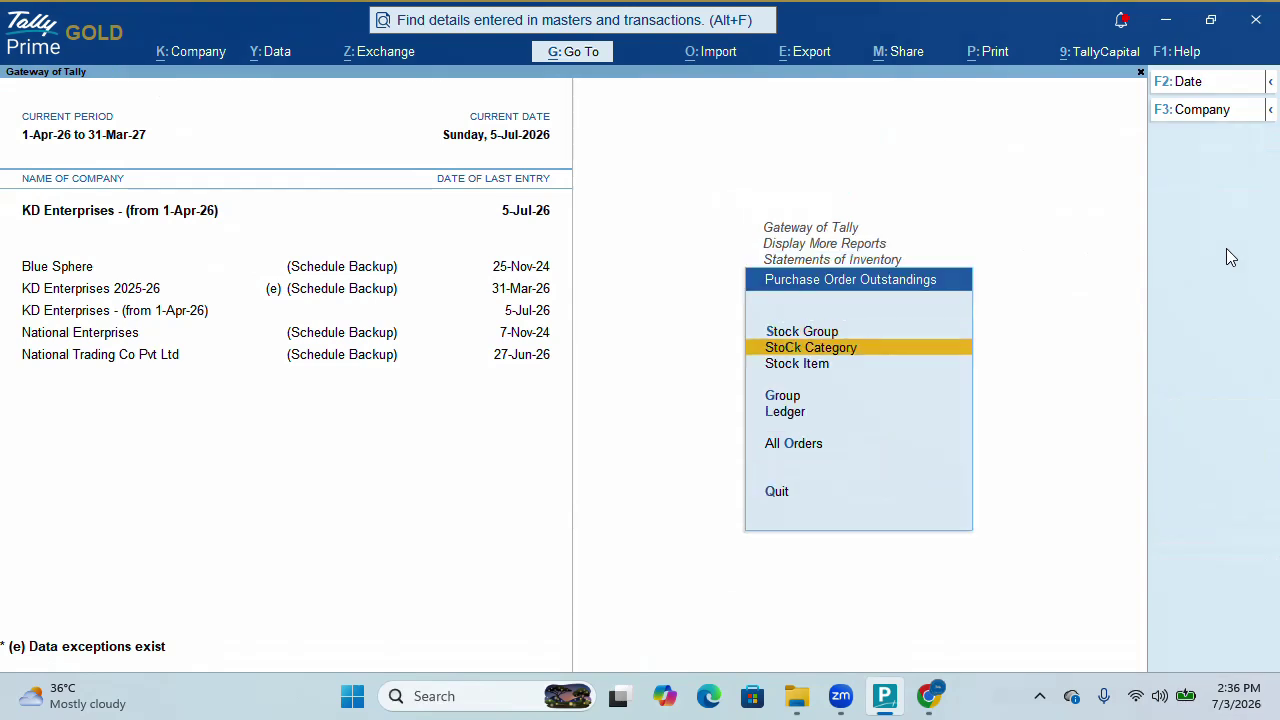
key(Down)
key(Down)
key(Down)
key(Down)
key(Return)
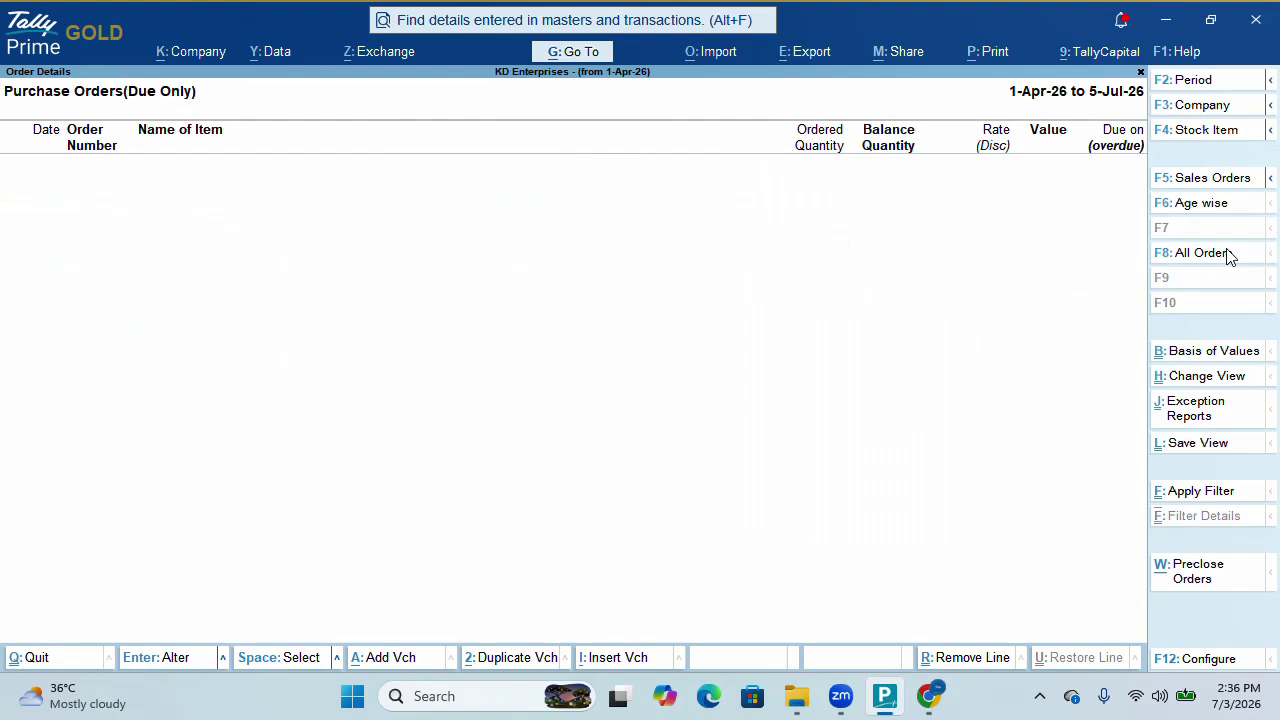
click(1230, 256)
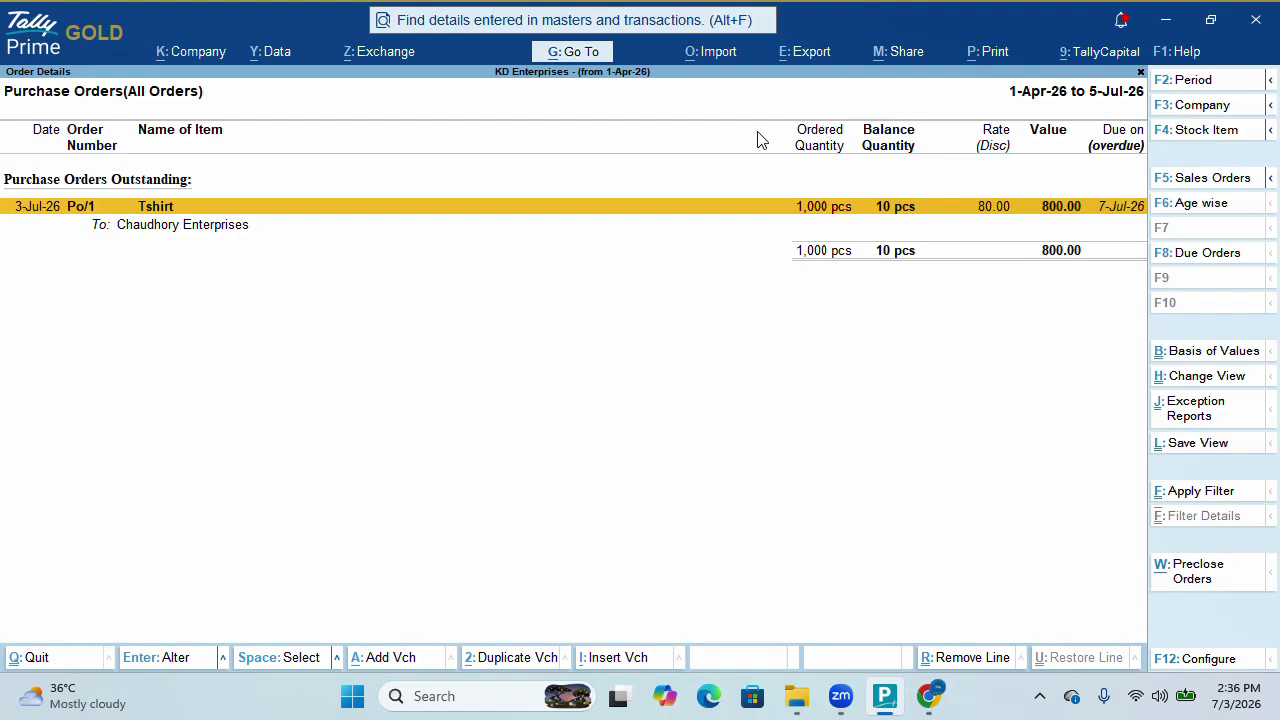
Pre-close the remaining 10 pcs of Po/1 for reason 'quality issue', dated 5-Jul-26
click(1211, 590)
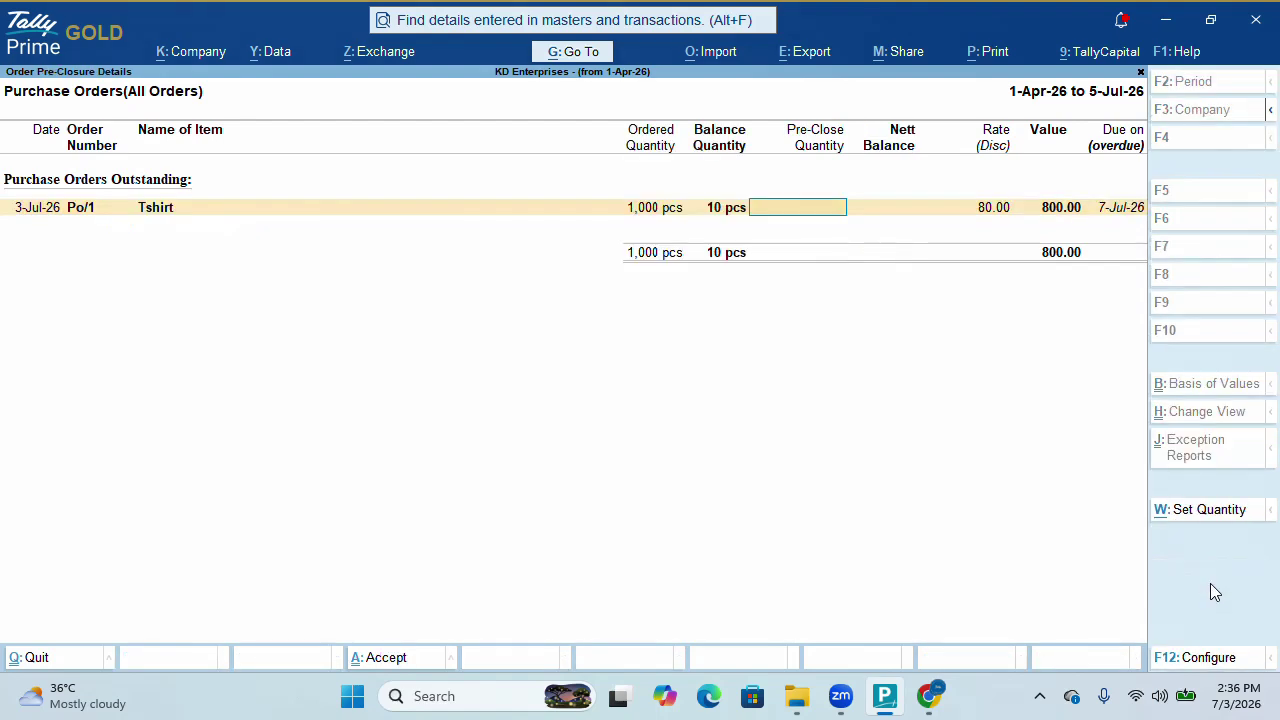
text(10)
key(Return)
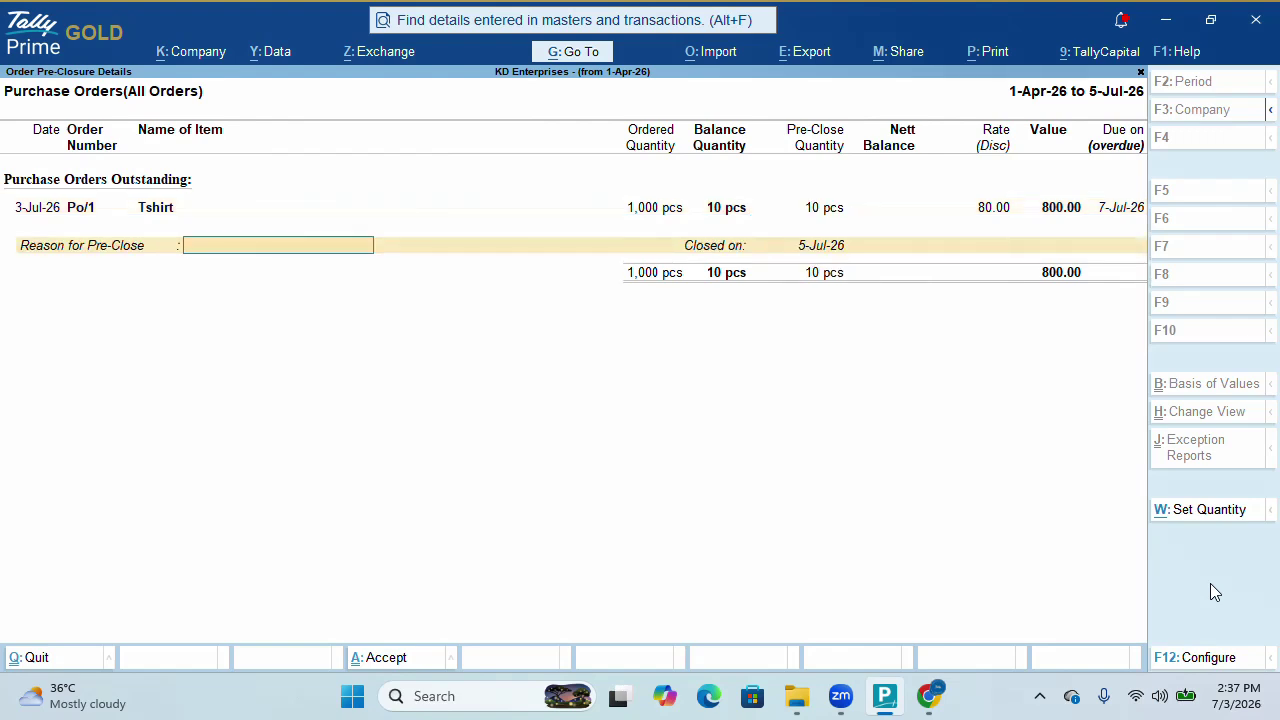
text(quality issue)
key(Return)
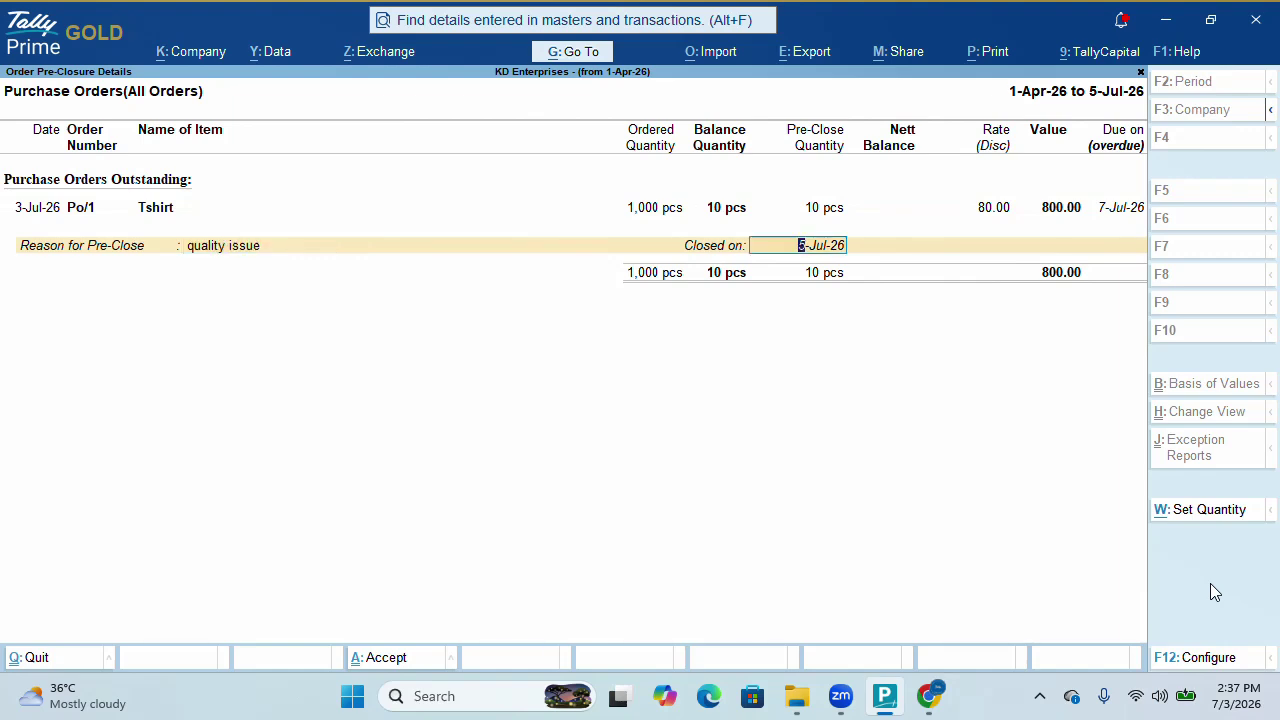
key(Return)
key(Return)
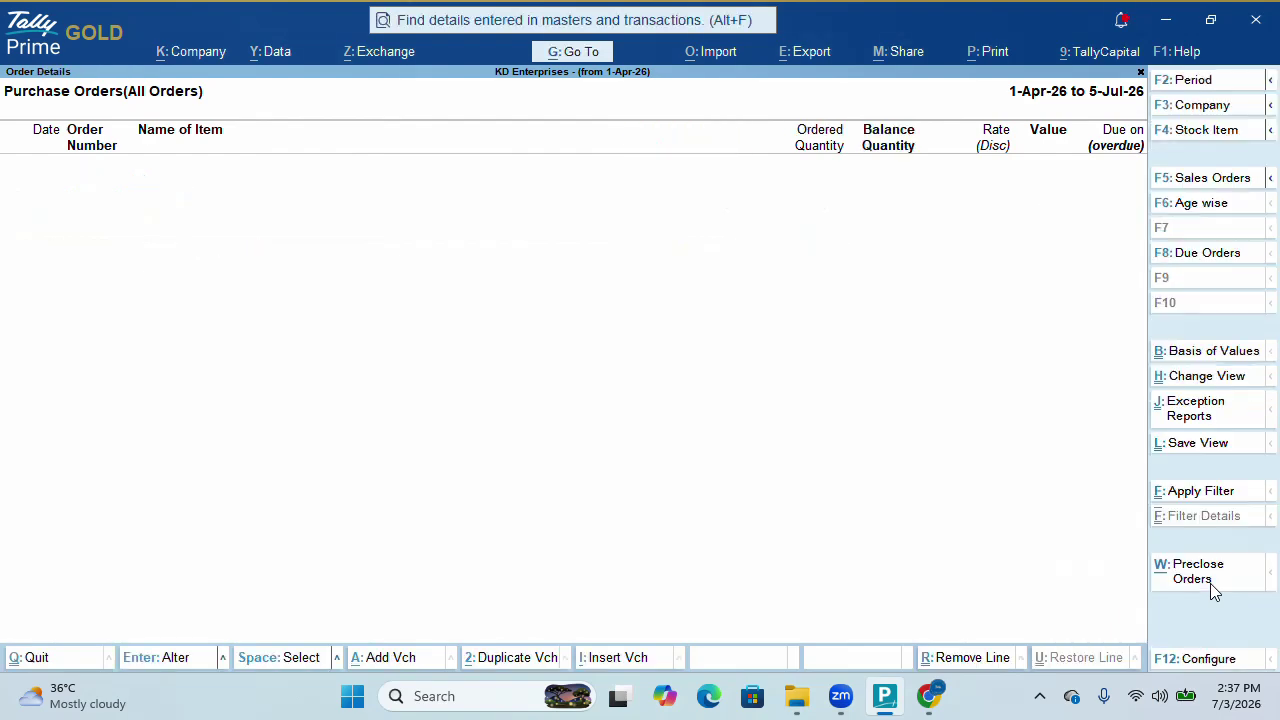
Review Purchase Bills Pending (990 pcs unbilled, 79,200.00), then return to Gateway of Tally
key(Escape)
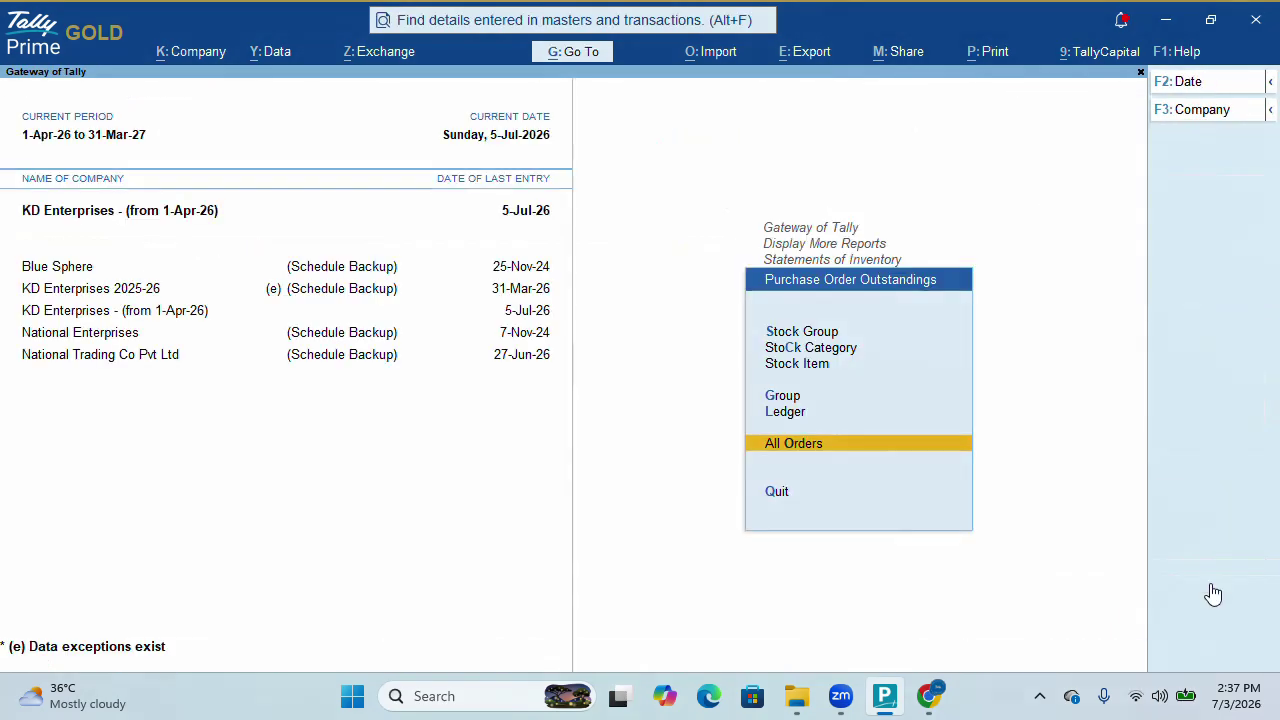
key(Escape)
key(Down)
key(Return)
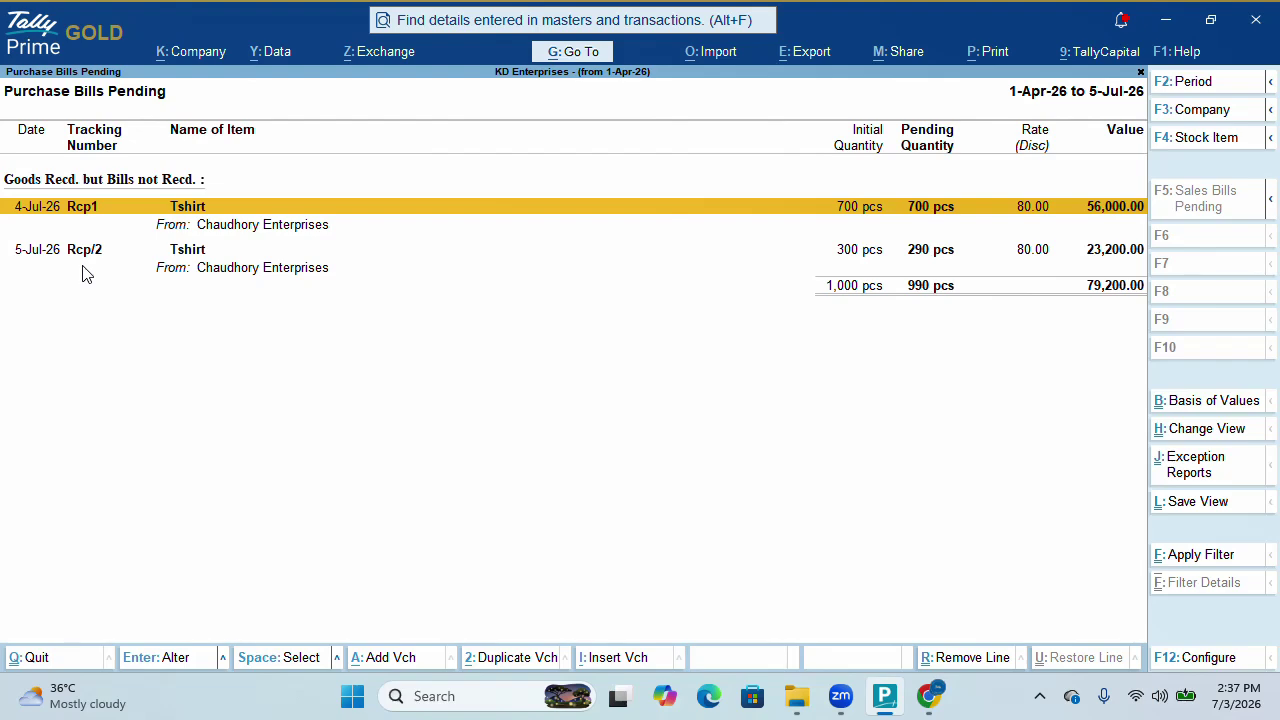
key(Escape)
key(Escape)
key(Escape)
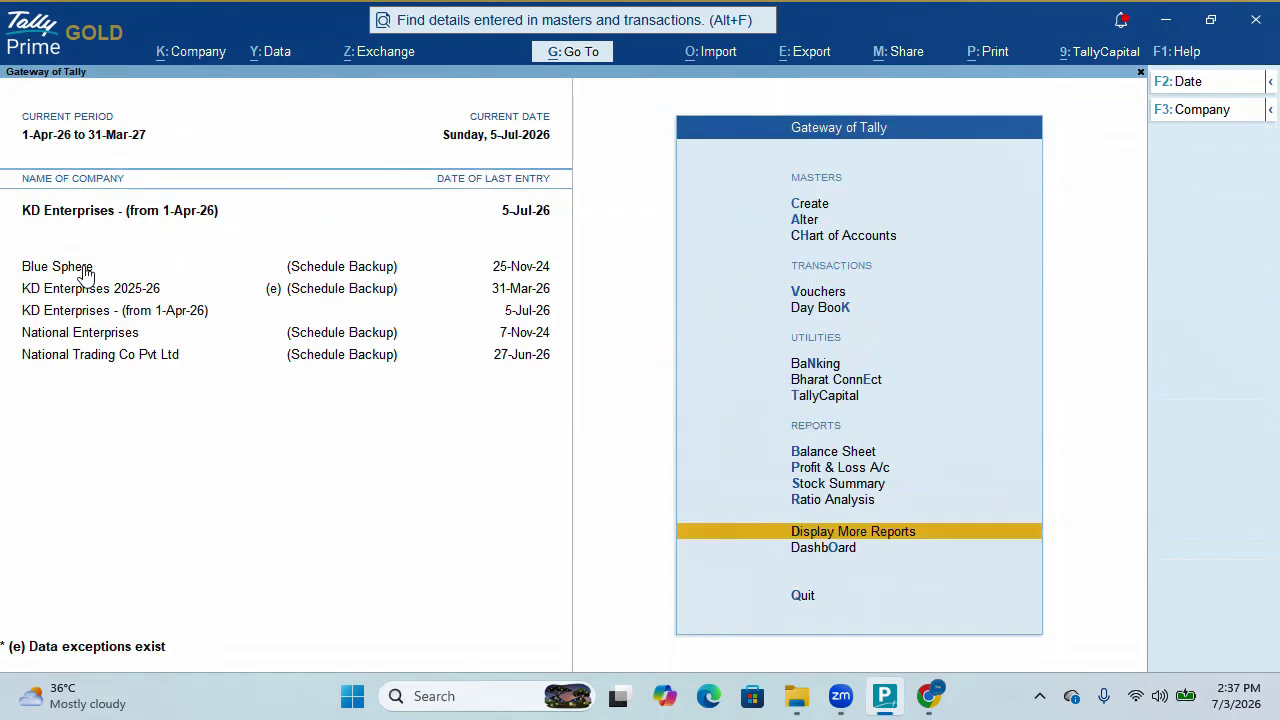
Start a Purchase voucher with supplier invoice 22223 from Chaudhory Enterprises
key(Up)
key(Up)
key(Up)
key(Up)
key(Up)
key(Up)
key(Up)
key(Up)
key(Up)
key(Return)
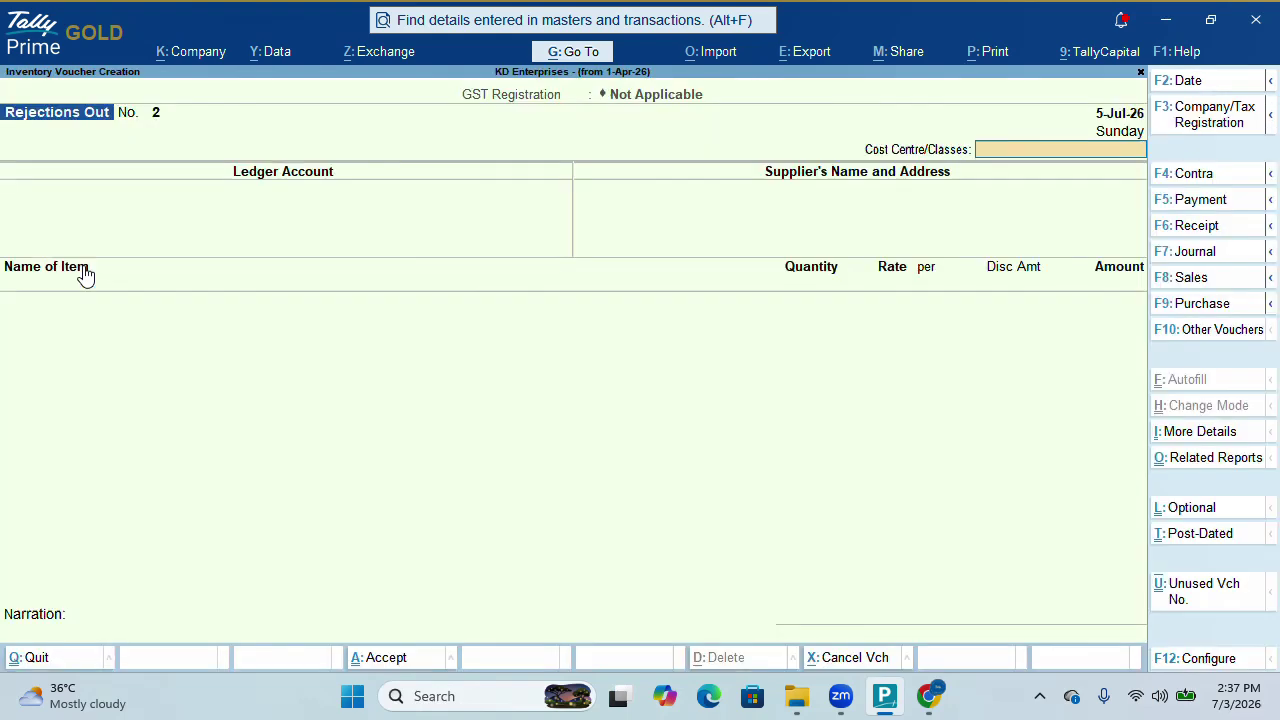
key(F9)
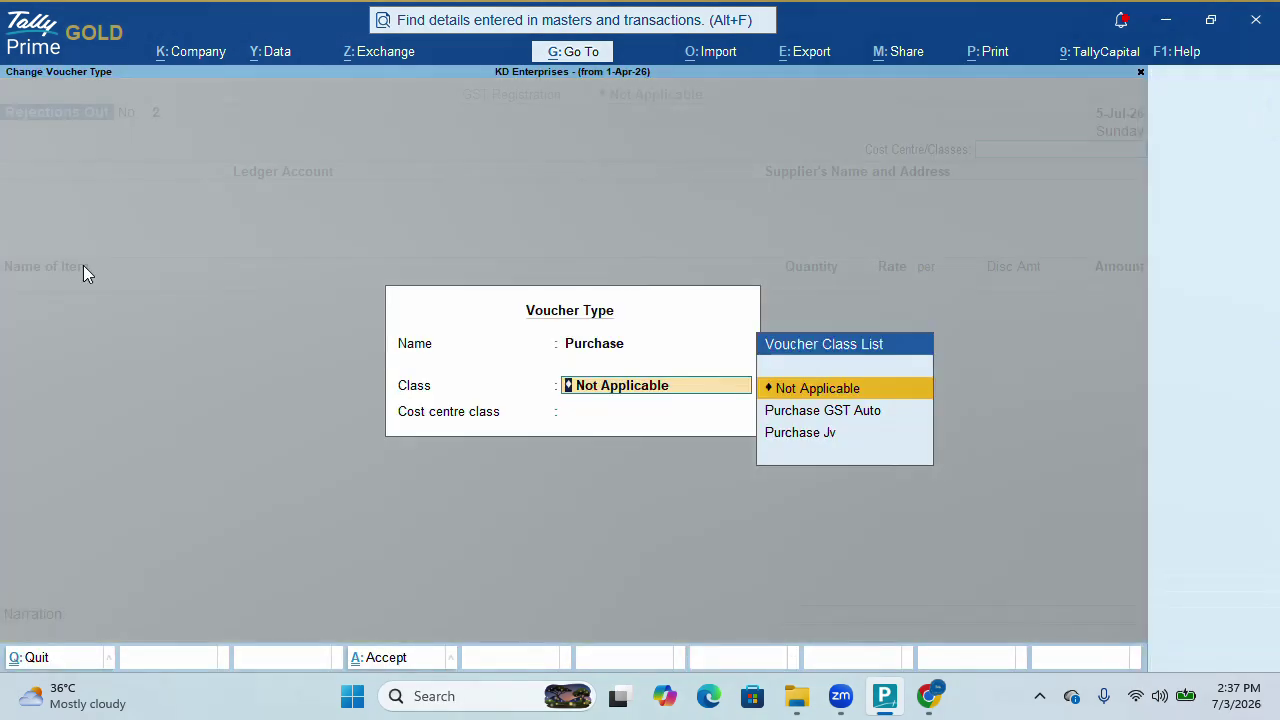
key(Return)
key(Return)
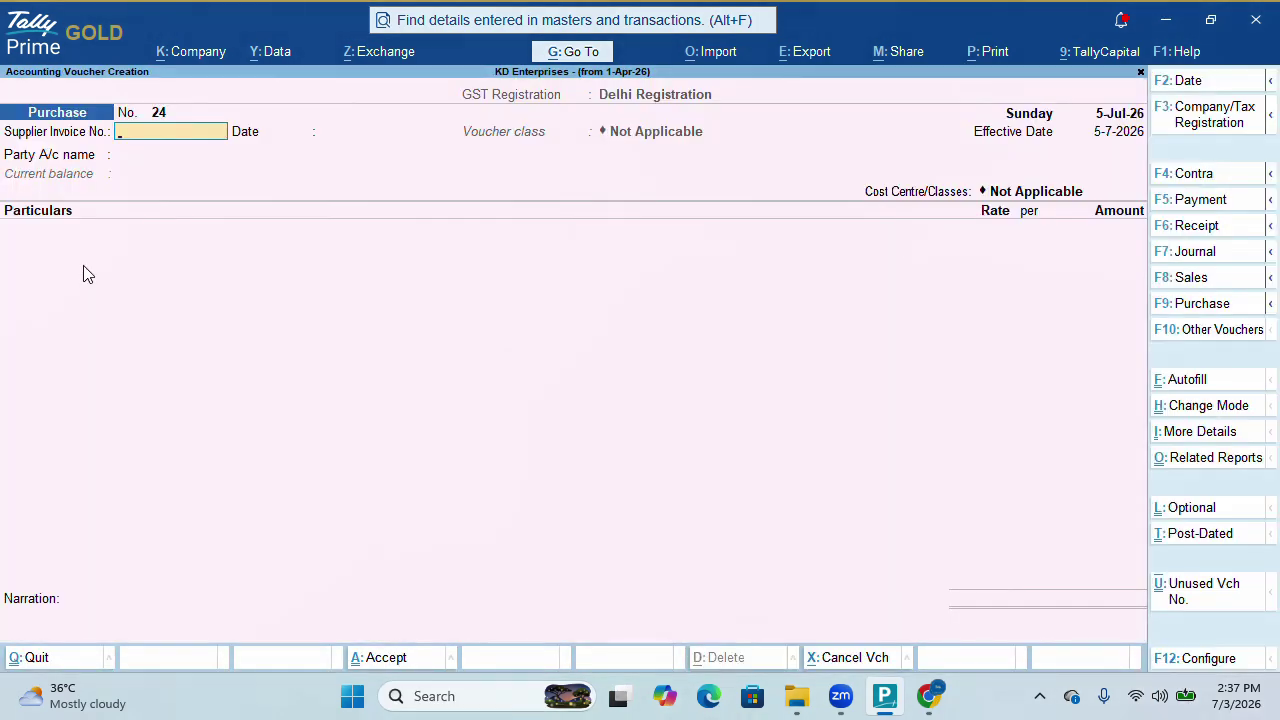
text(22223)
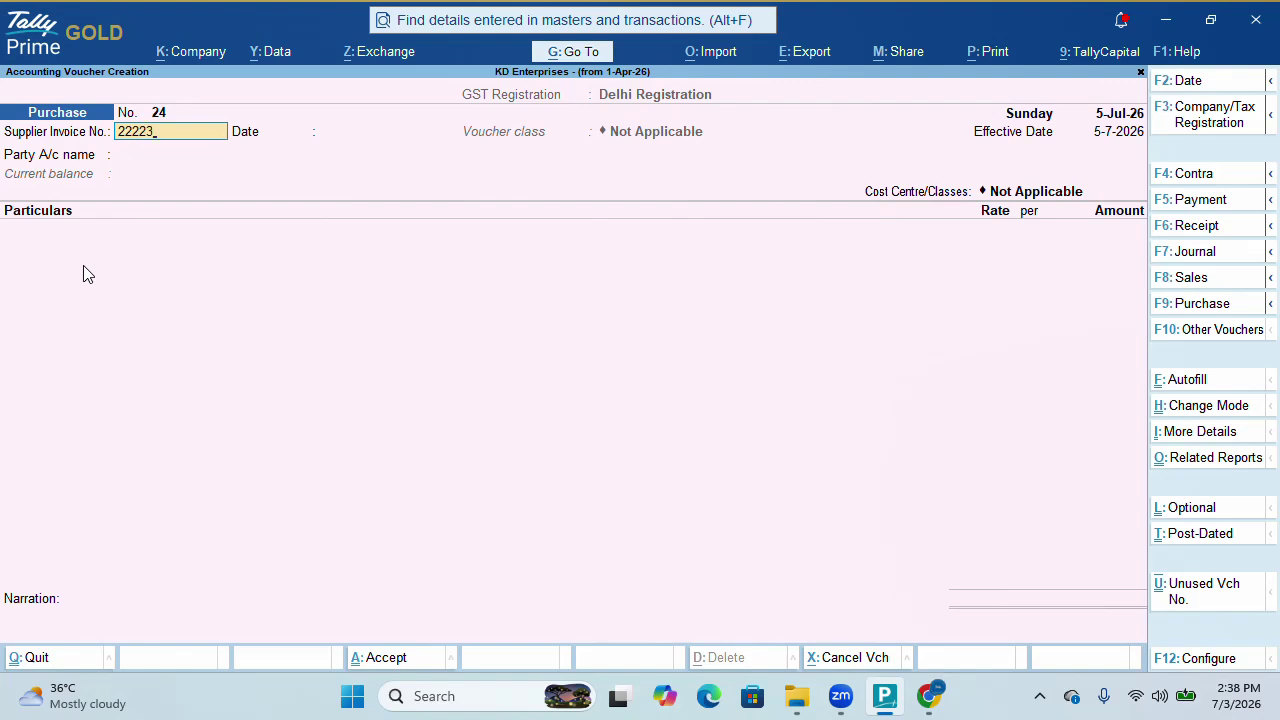
key(Return)
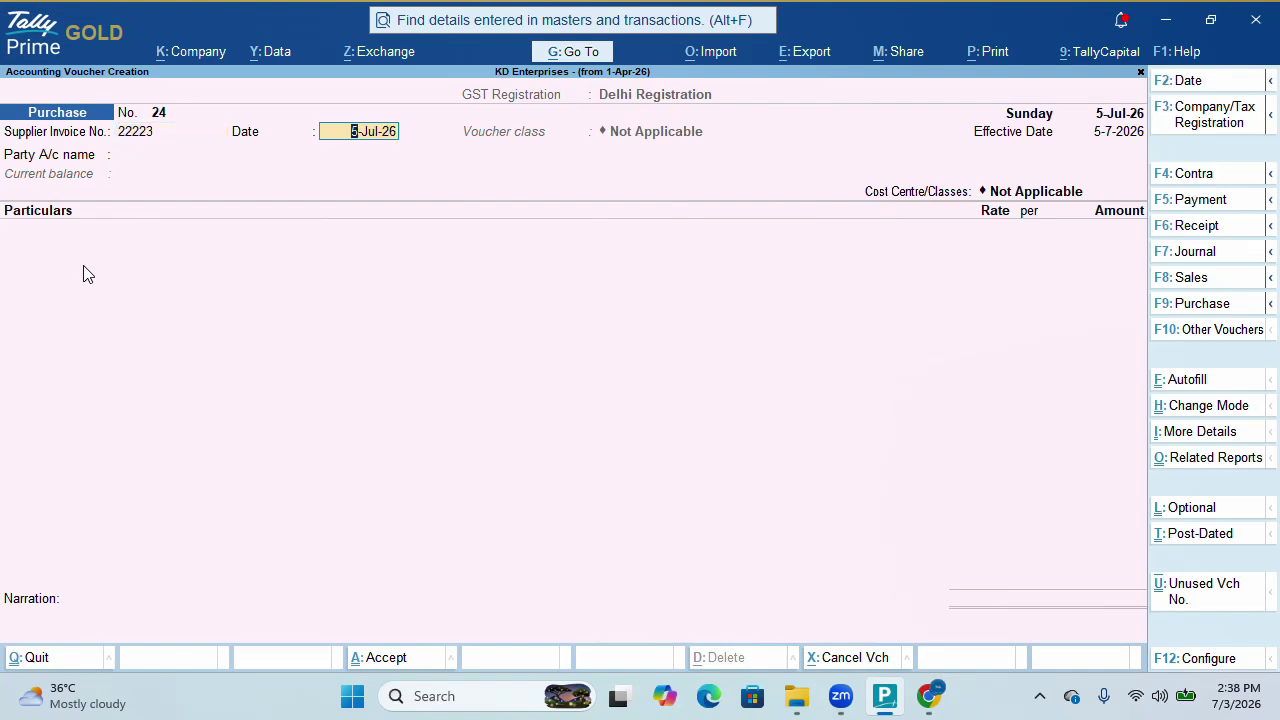
key(Return)
text(C)
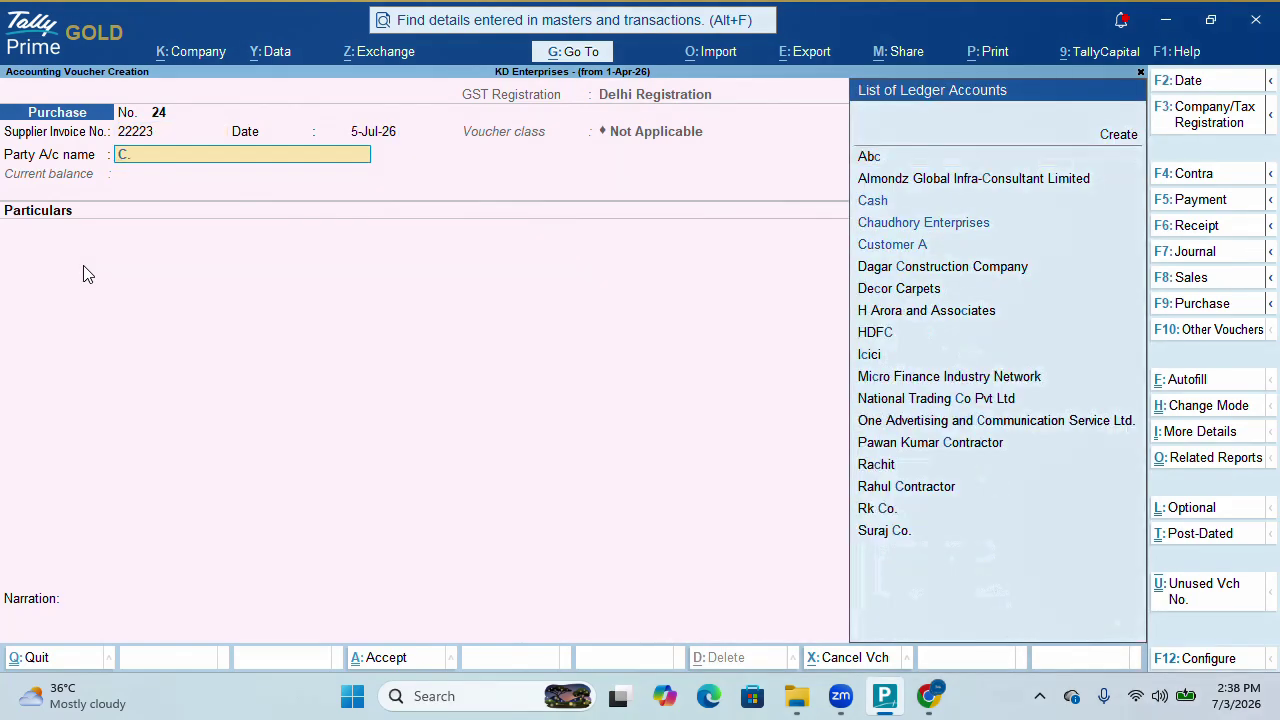
key(Return)
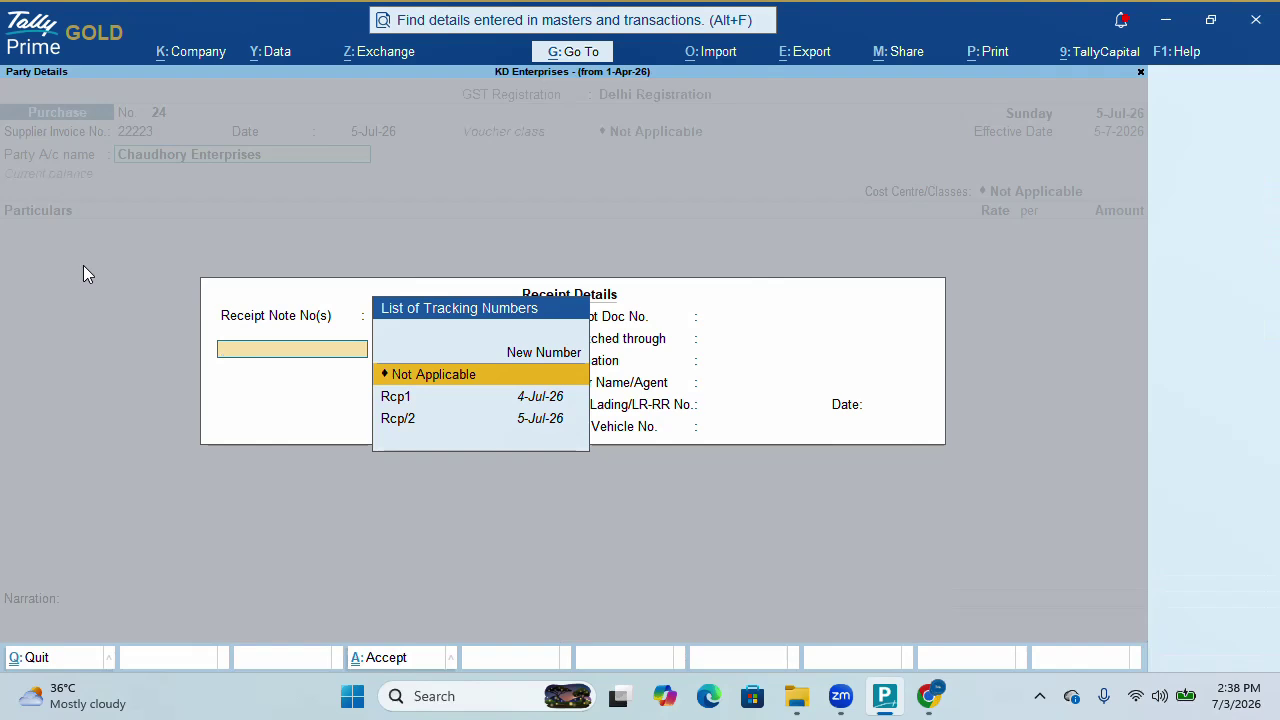
Link receipt notes Rcp1 and Rcp/2 to the draft invoice
key(Down)
key(Return)
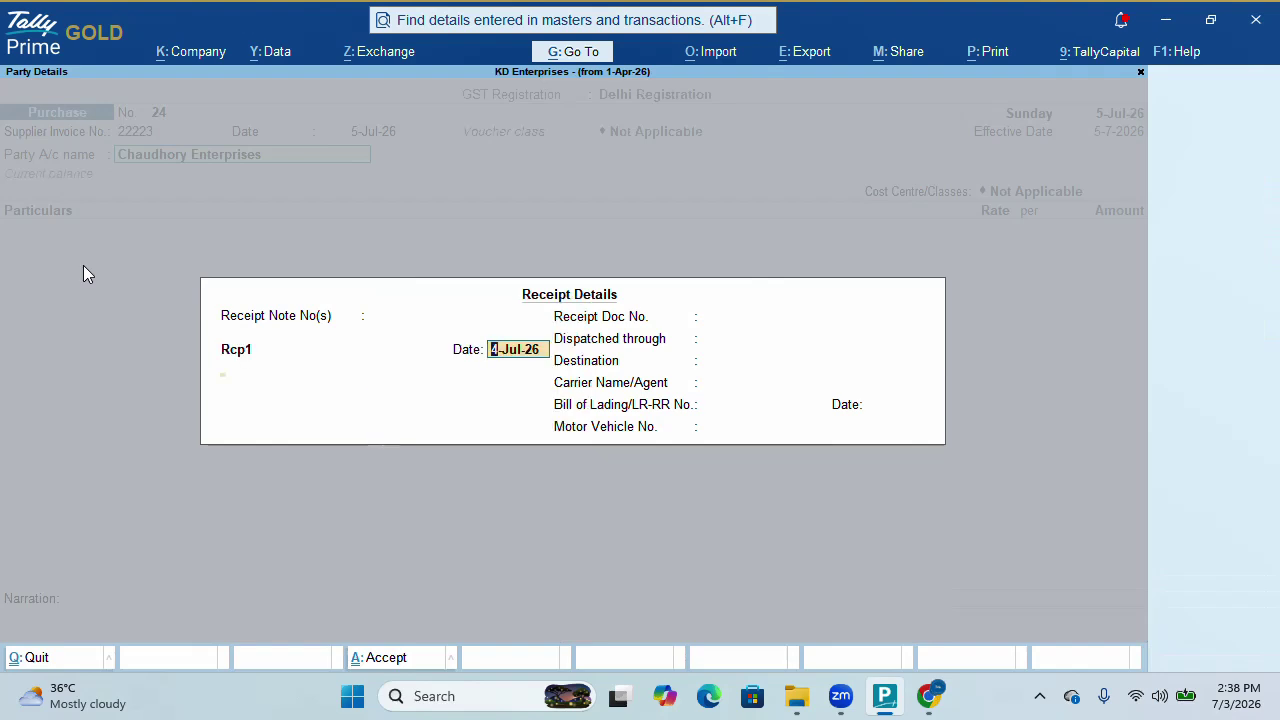
key(Return)
key(Return)
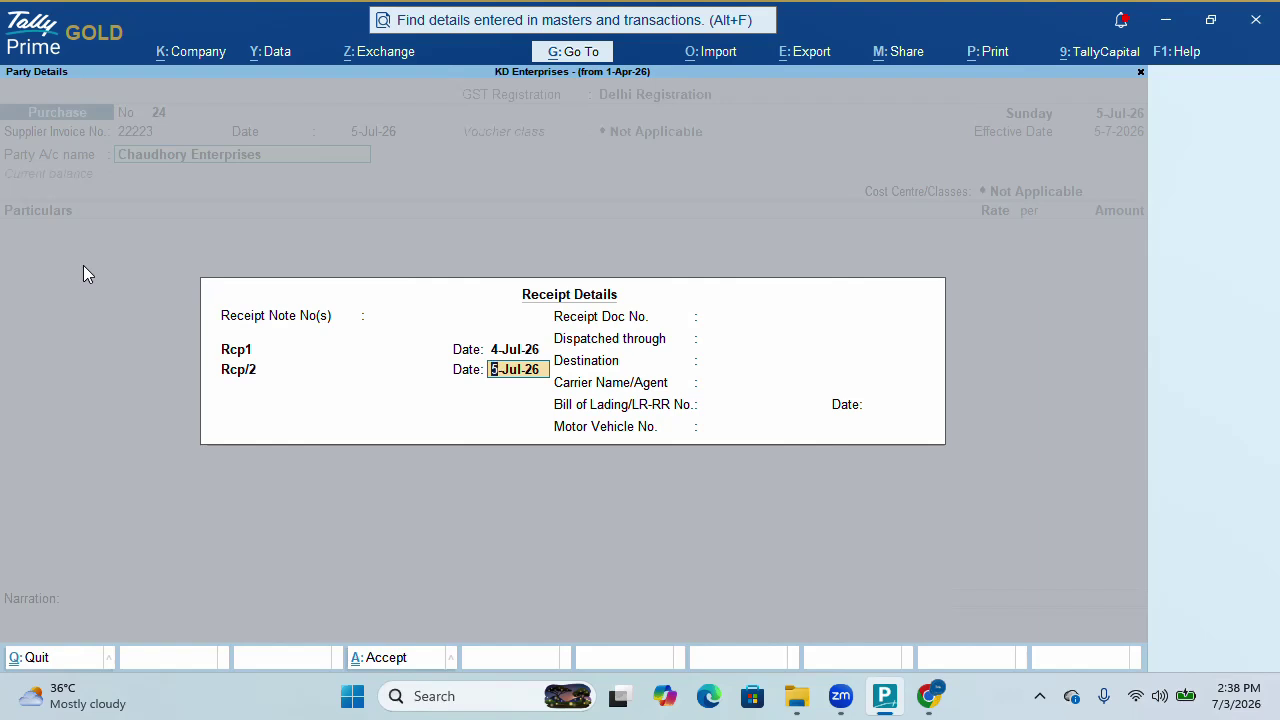
key(Return)
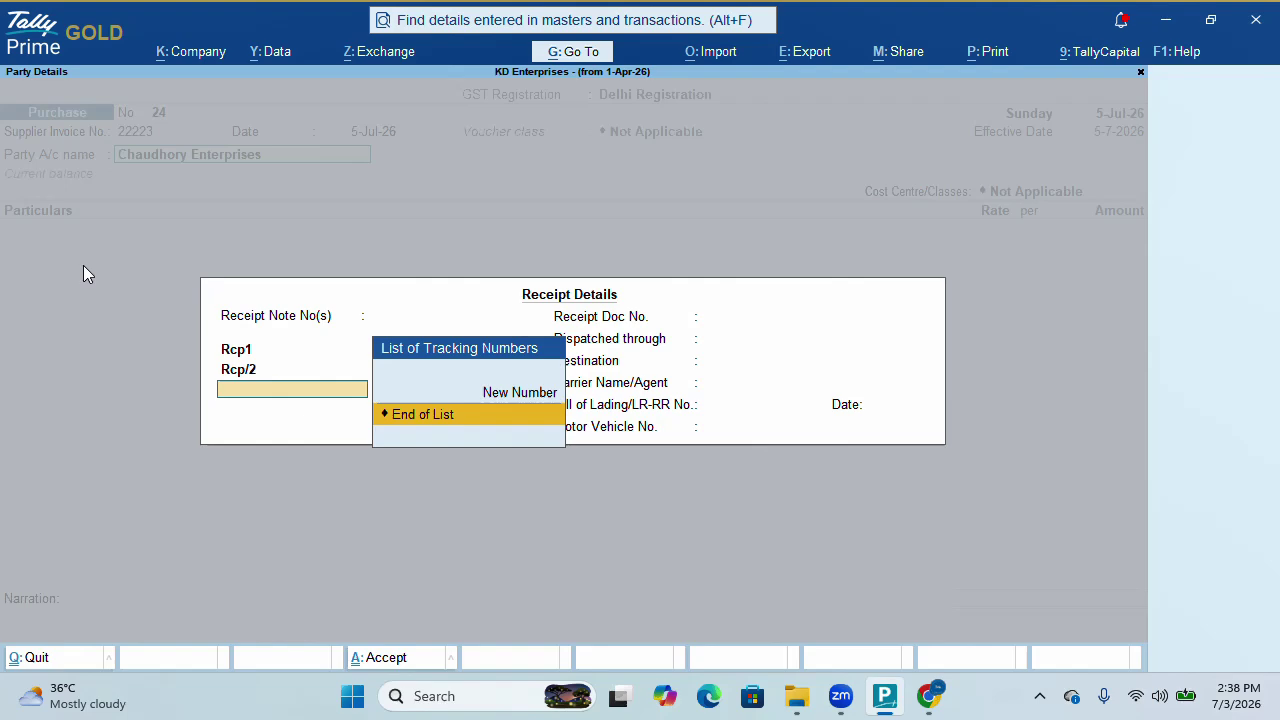
key(ctrl+a)
key(ctrl+a)
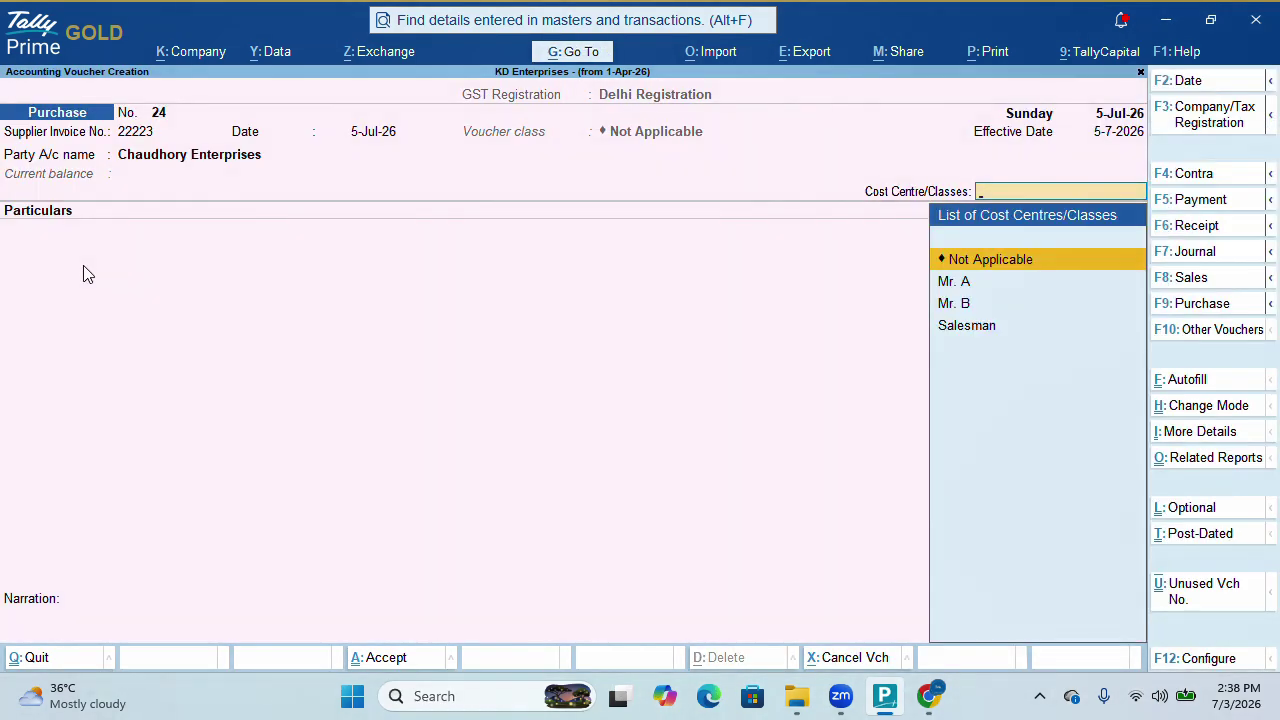
Quit the draft entry and reopen a blank Purchase voucher No. 24
key(Escape)
key(y)
key(Return)
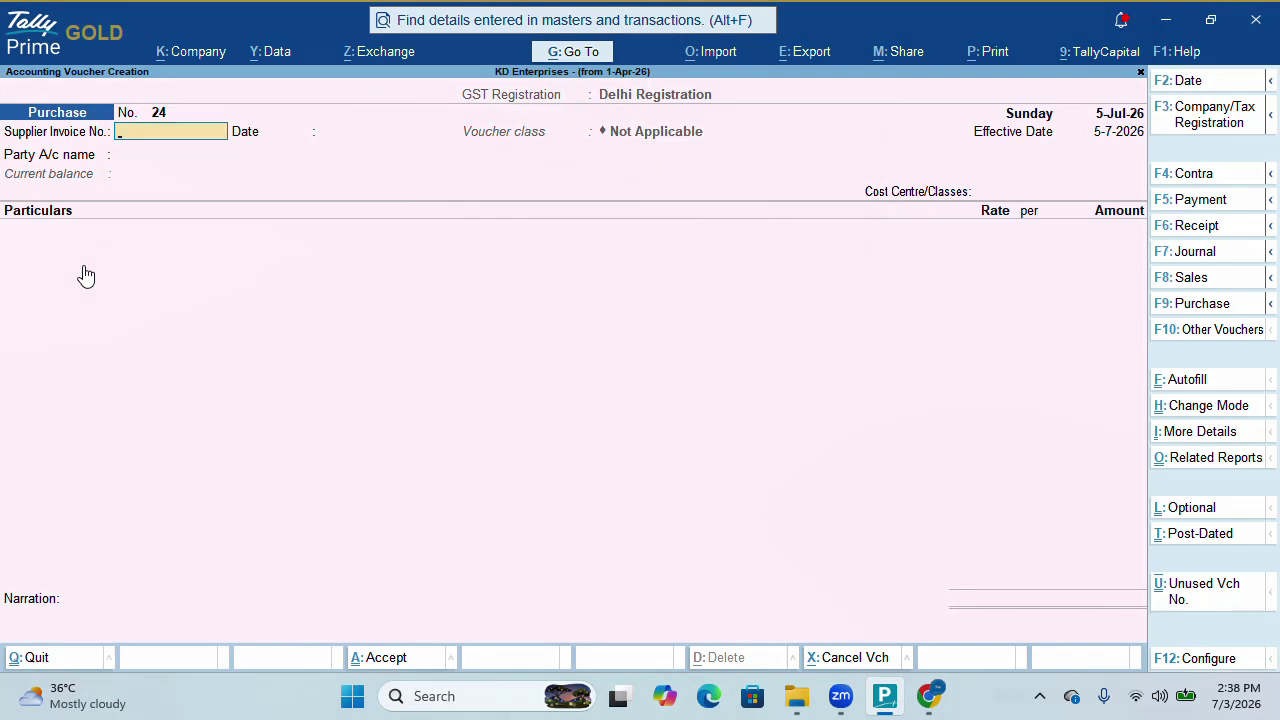
Switch to Item Invoice mode with supplier invoice 323 from Chaudhory Enterprises
key(ctrl+h)
key(Up)
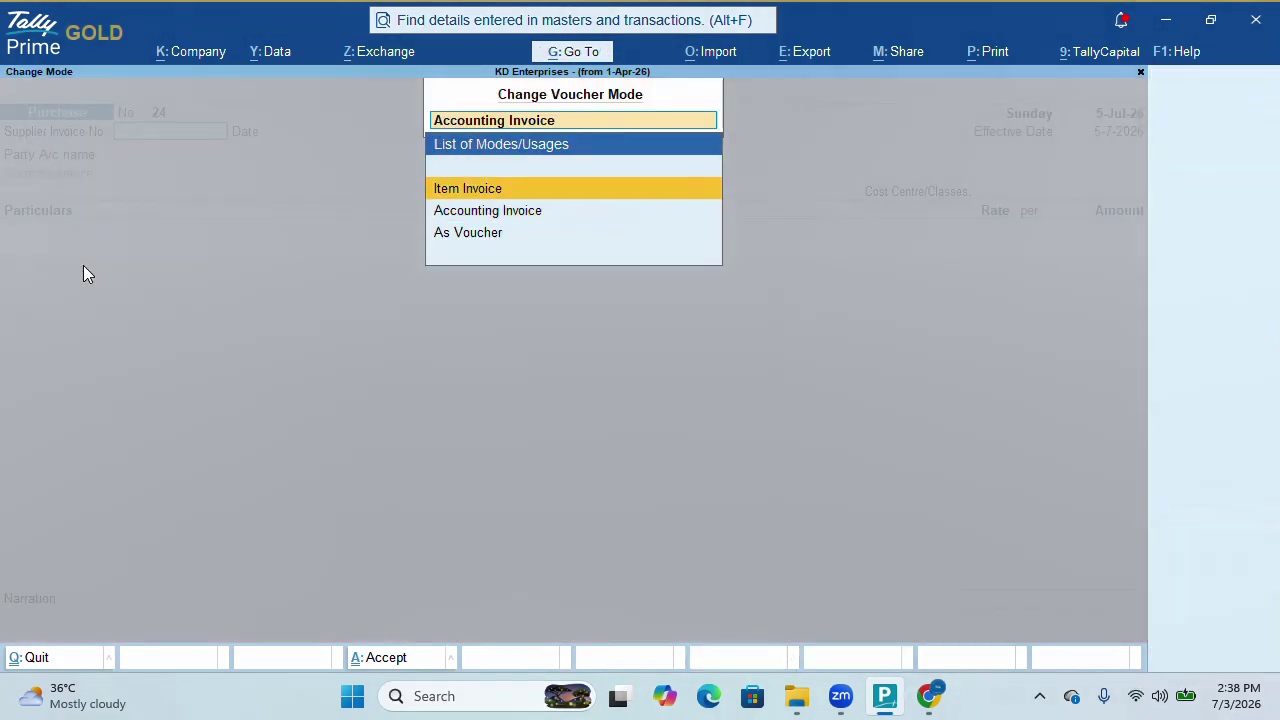
key(Return)
text(323)
key(Return)
key(Return)
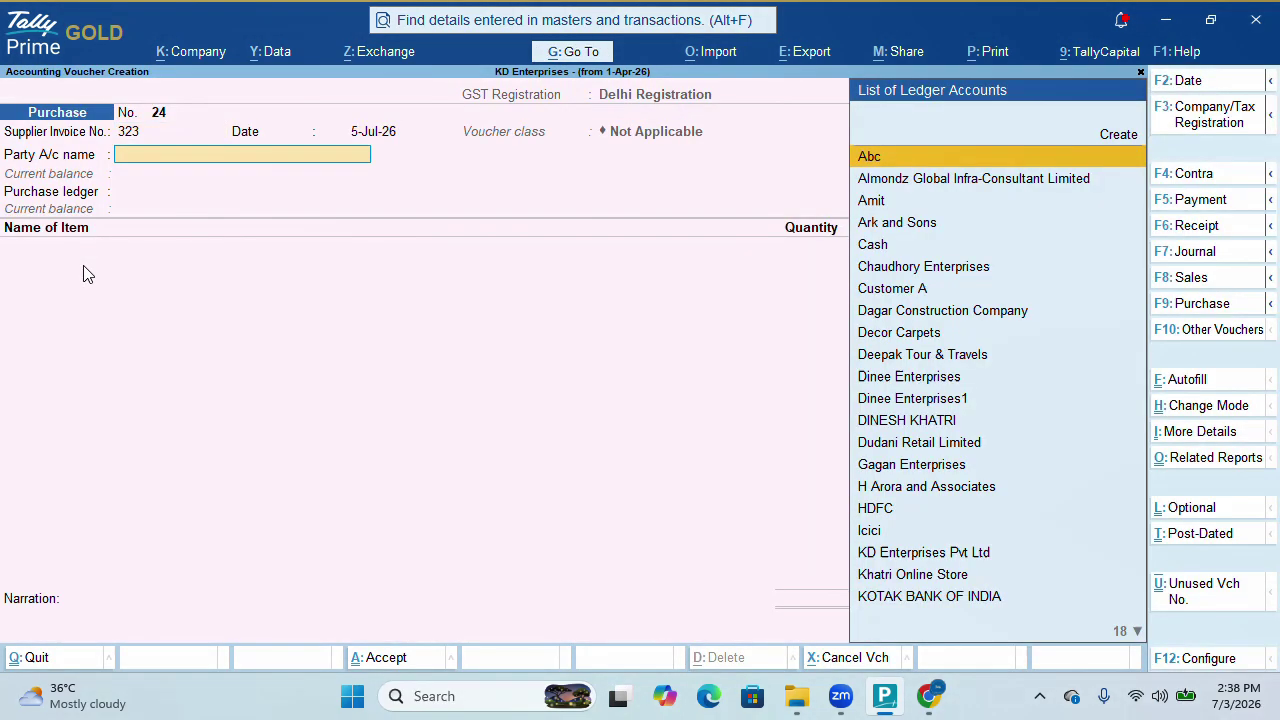
text(ch)
key(Return)
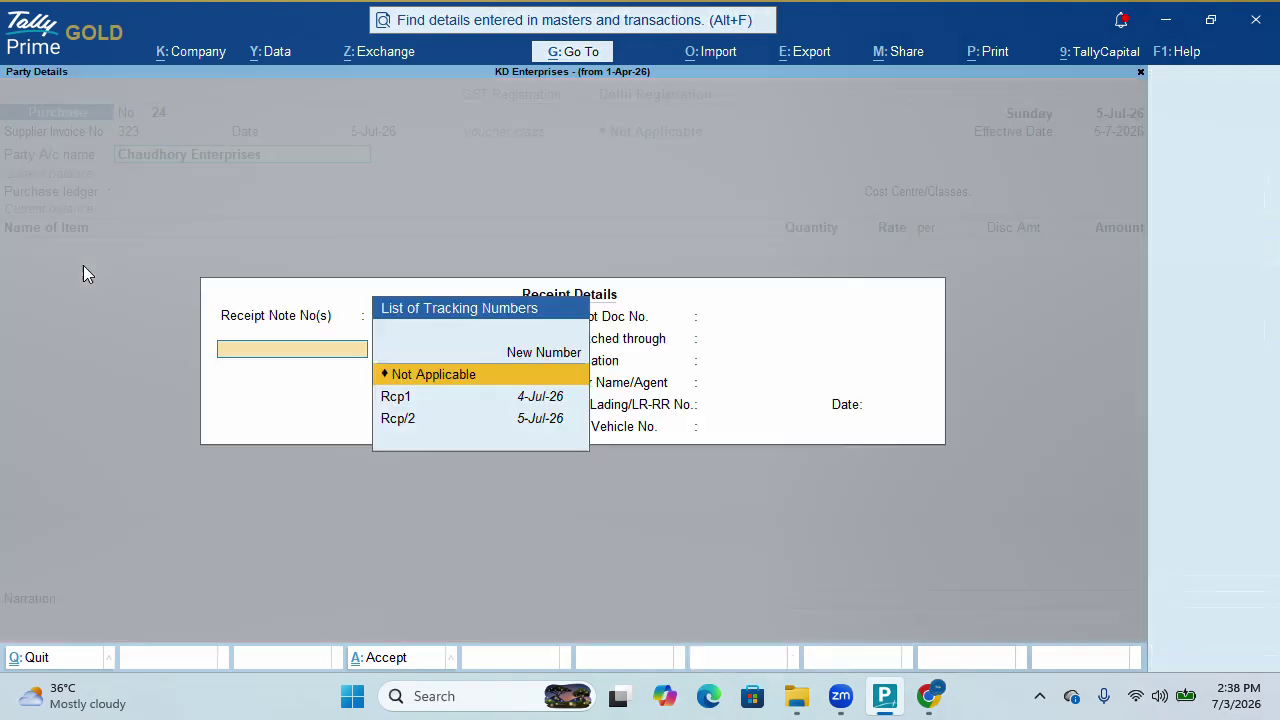
key(Down)
Link receipts Rcp1 and Rcp/2, use the Purchase ledger, and save the 83,160.00 invoice
key(Return)
key(Return)
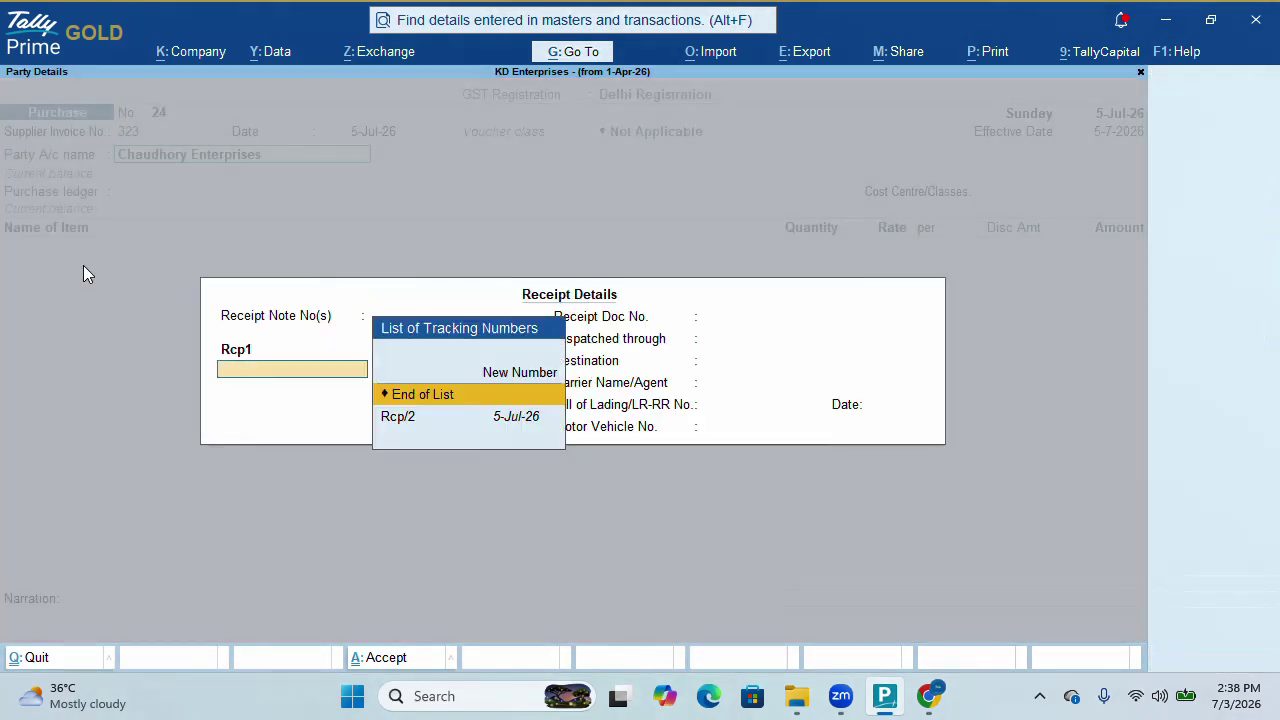
key(Down)
key(Return)
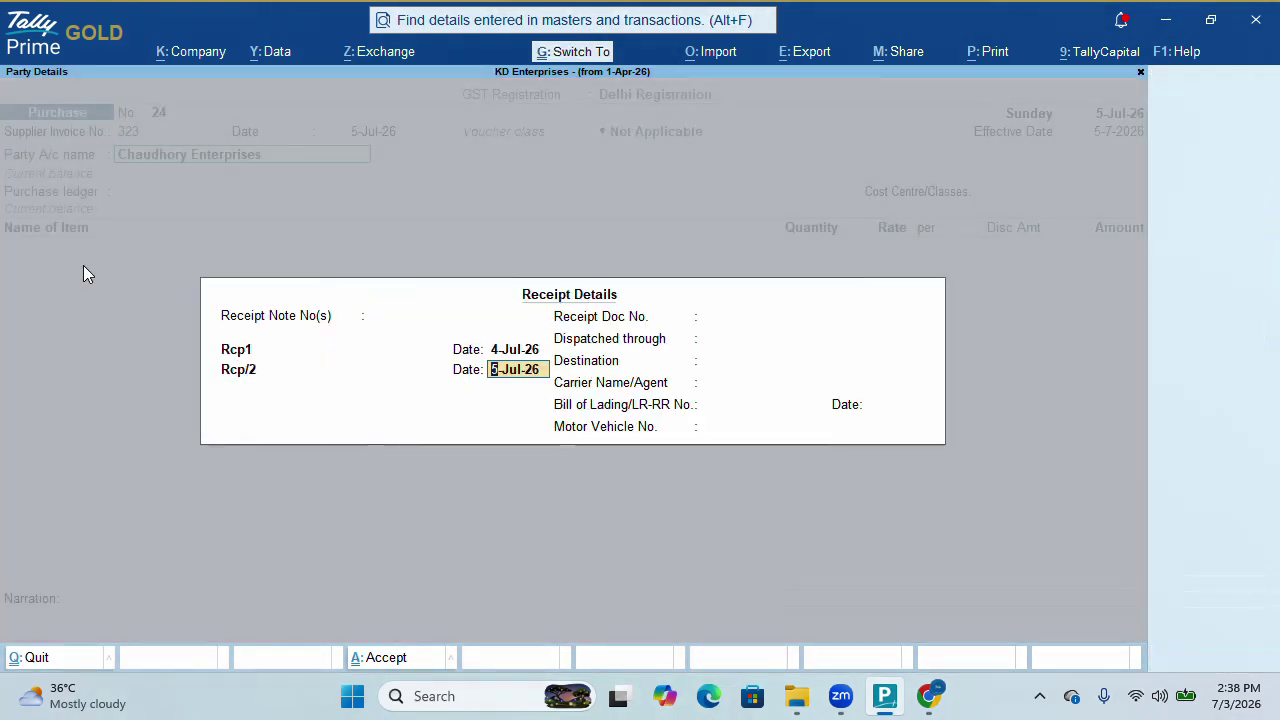
key(ctrl+a)
key(ctrl+a)
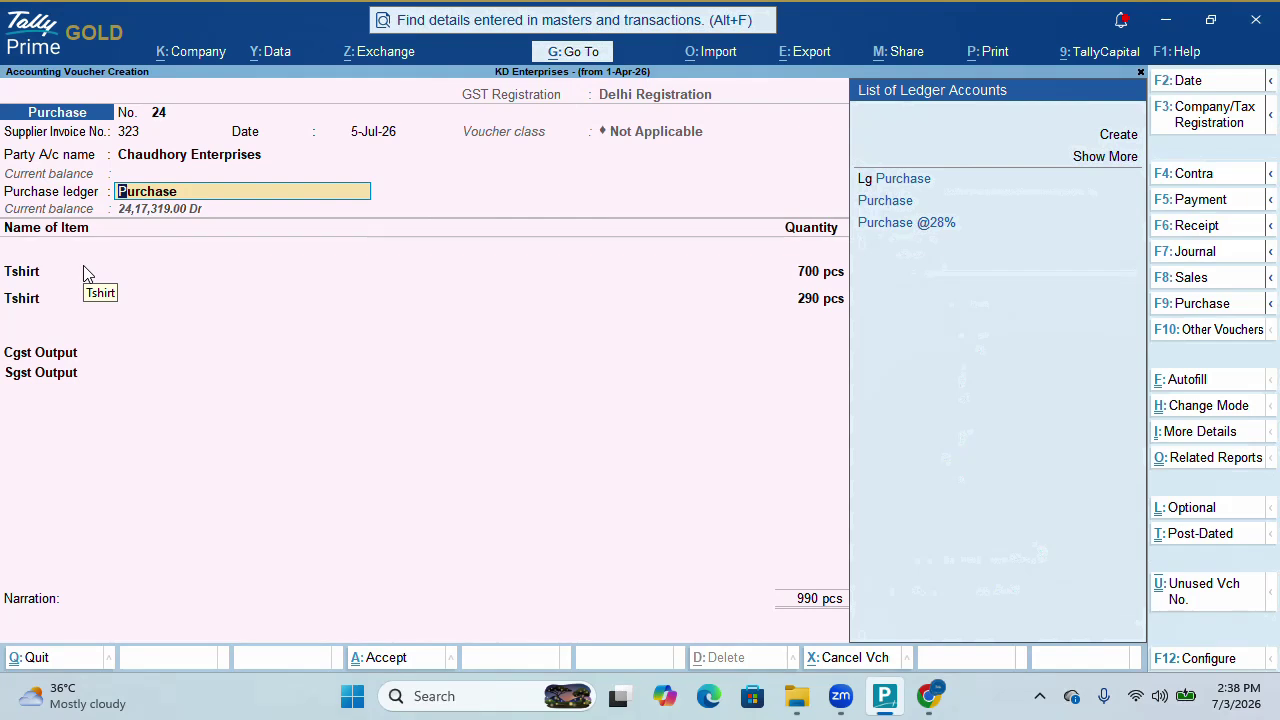
key(Return)
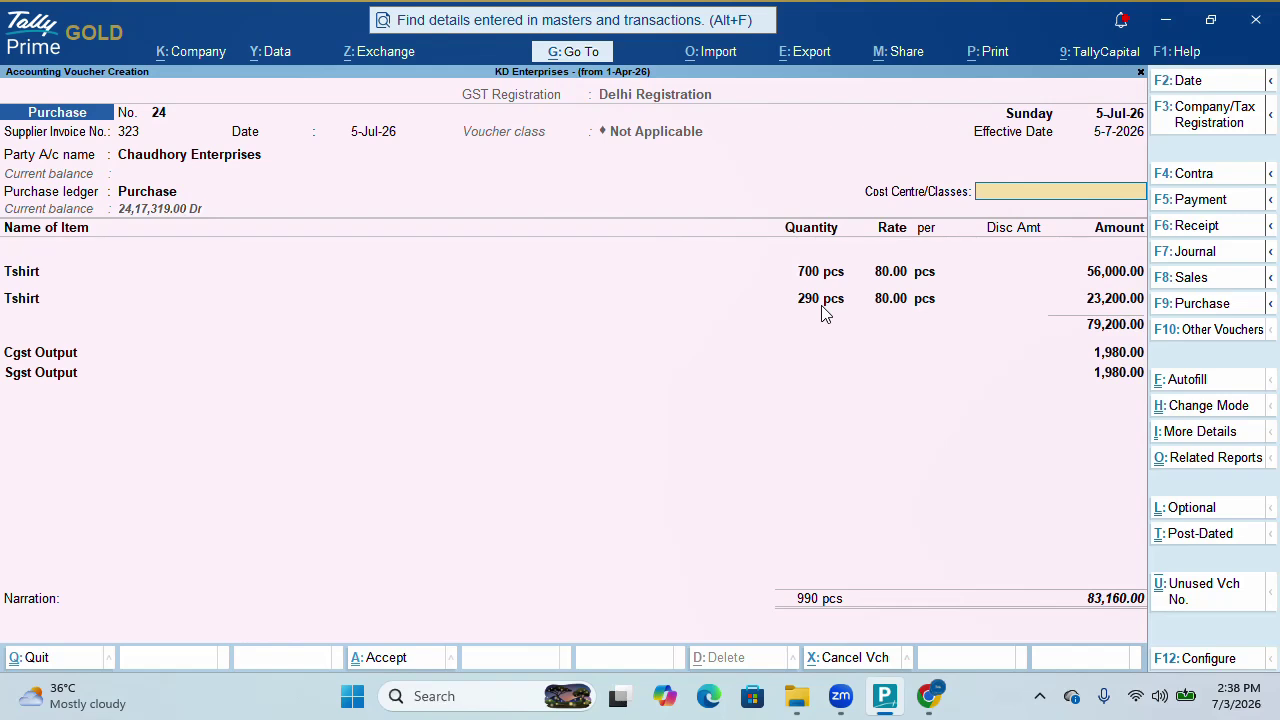
key(ctrl)
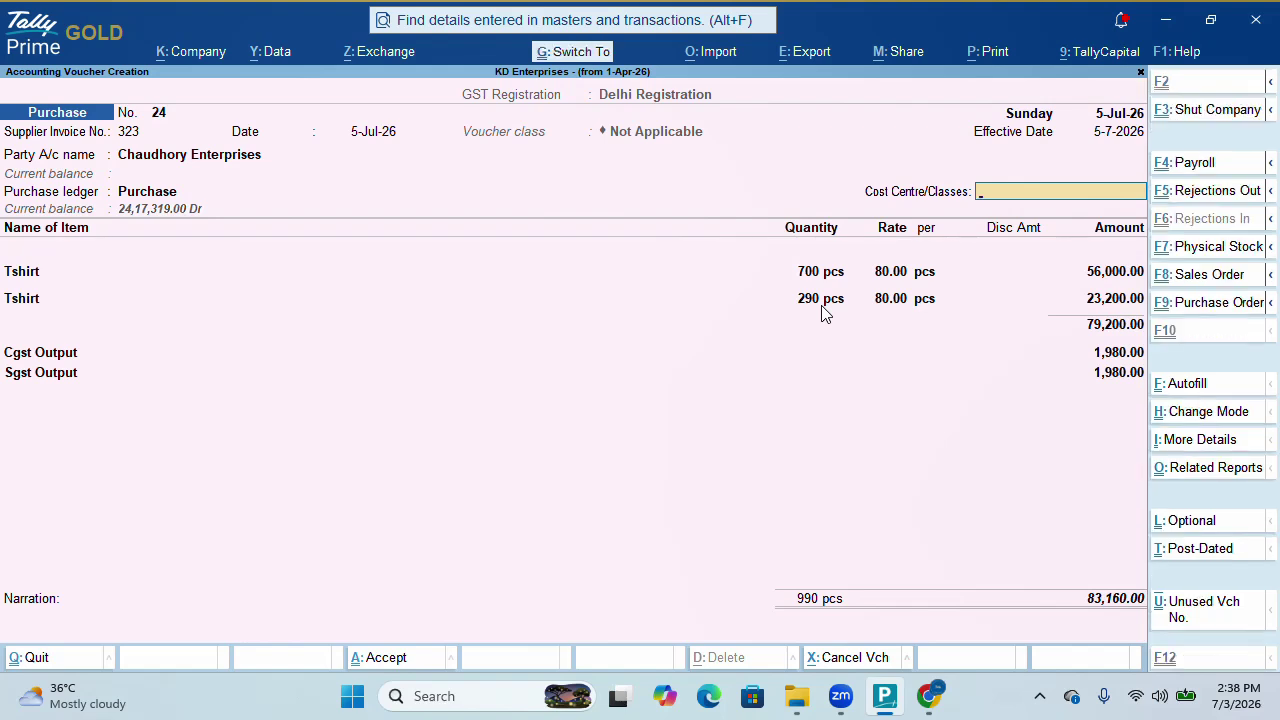
key(ctrl+a)
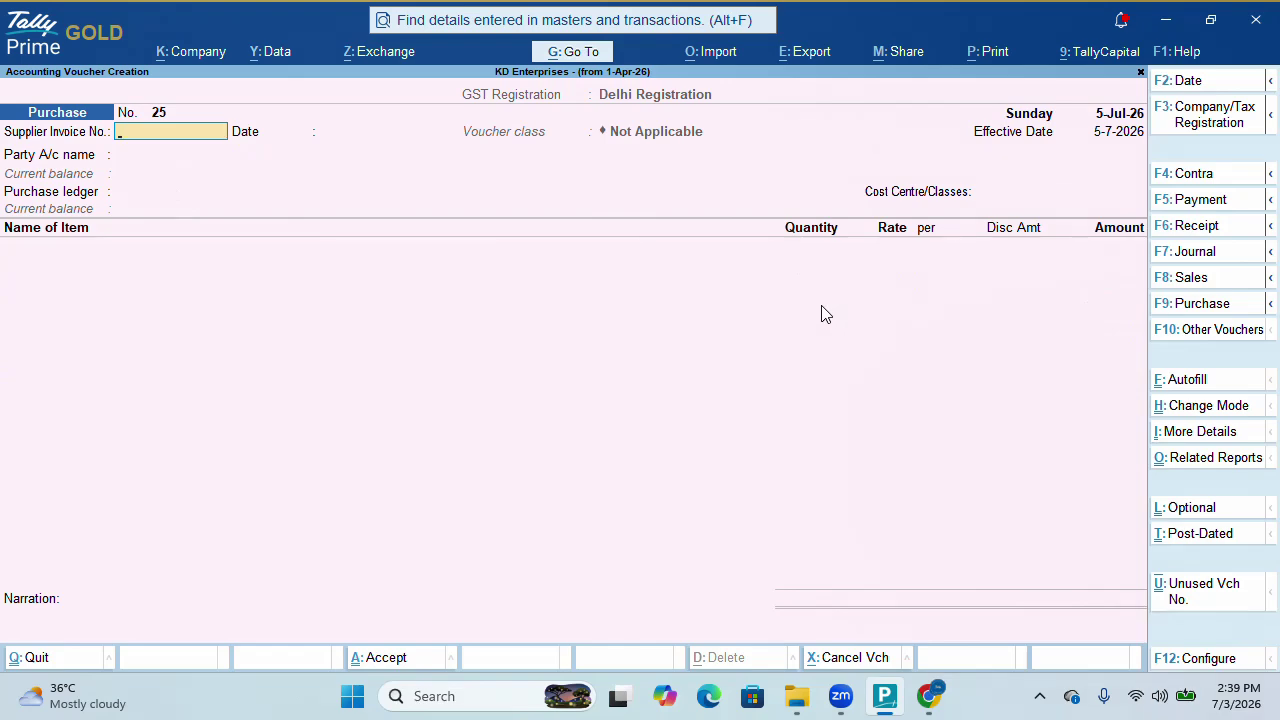
Browse the Receivables outstandings report under Statements of Accounts
key(Escape)
key(d)
key(Down)
key(Down)
key(Down)
key(Down)
key(Down)
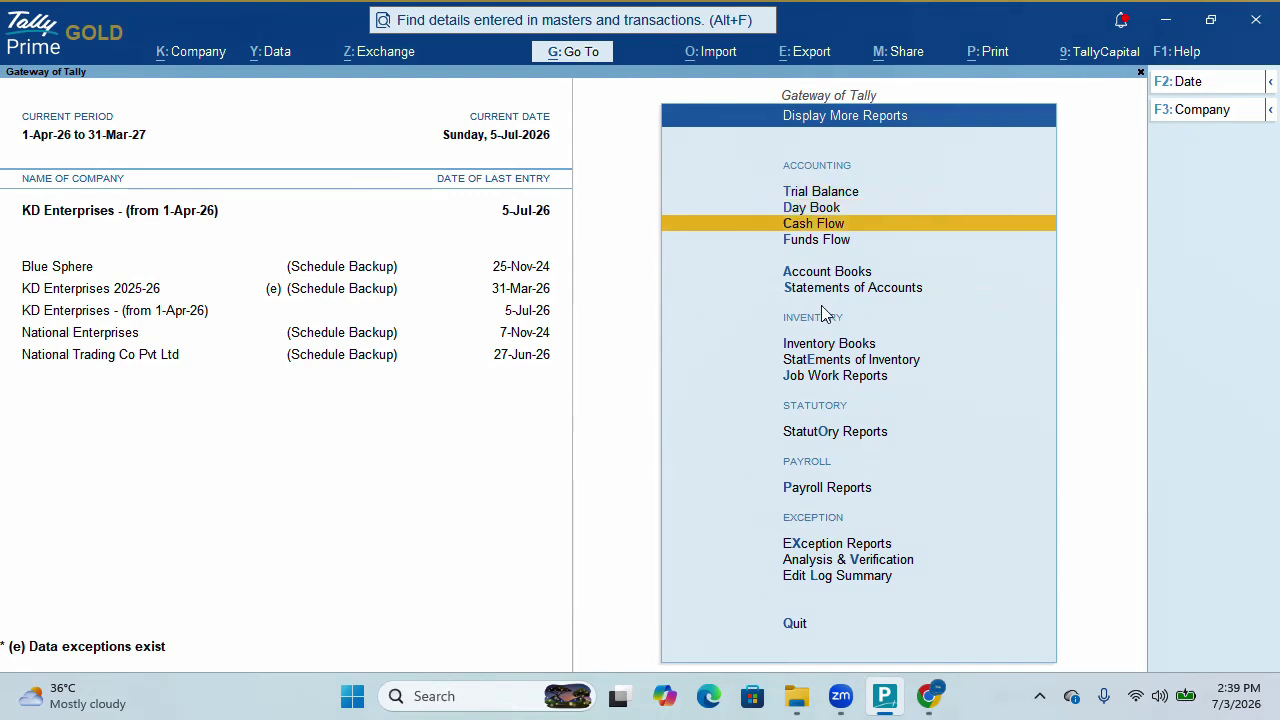
key(Return)
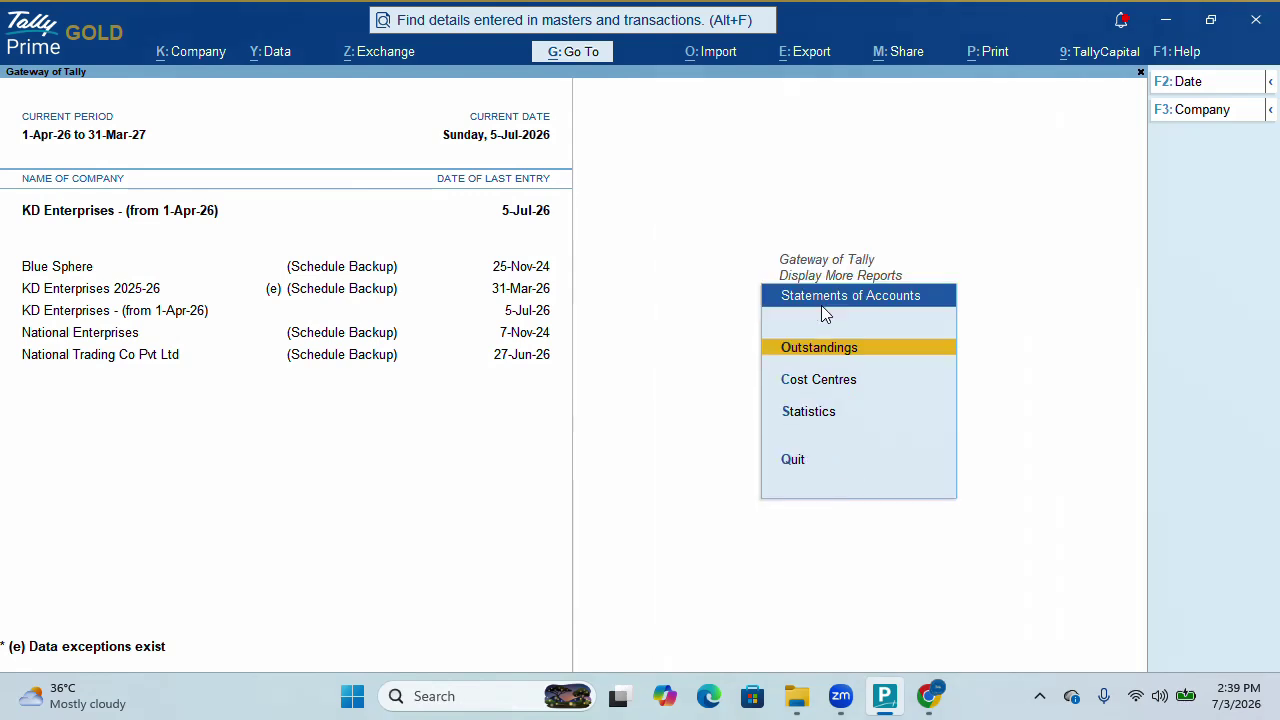
key(Return)
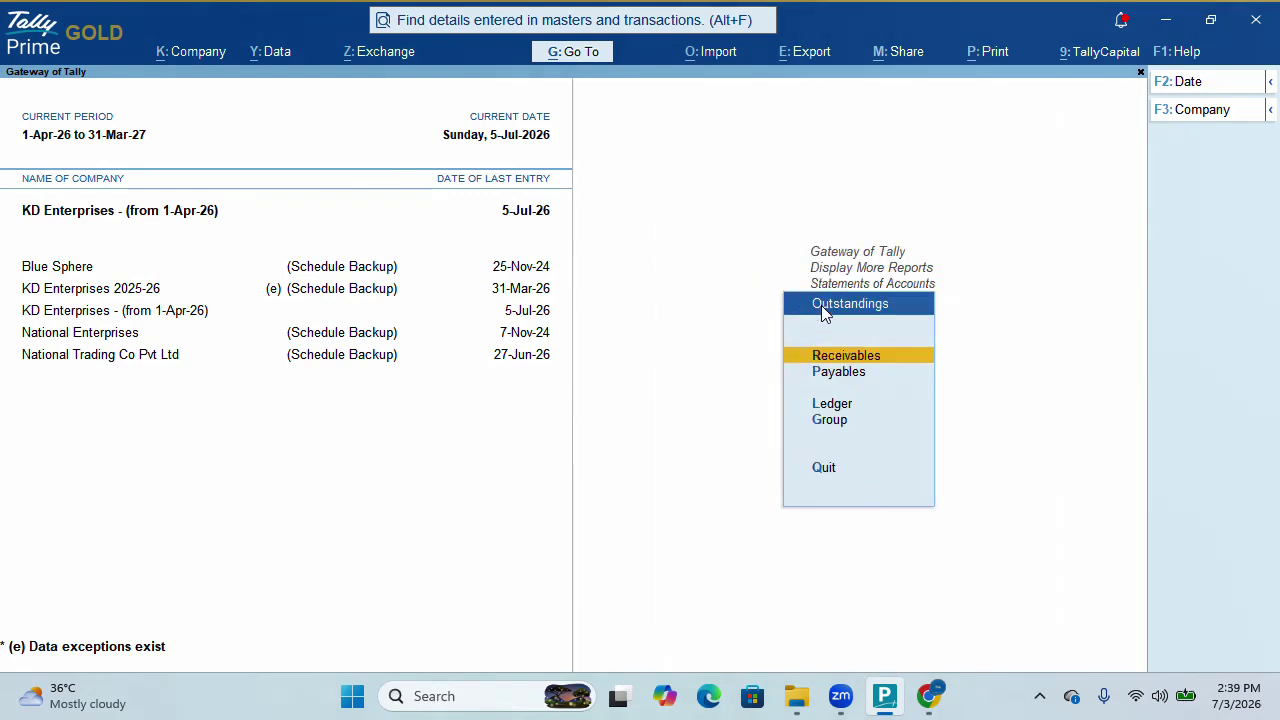
key(Down)
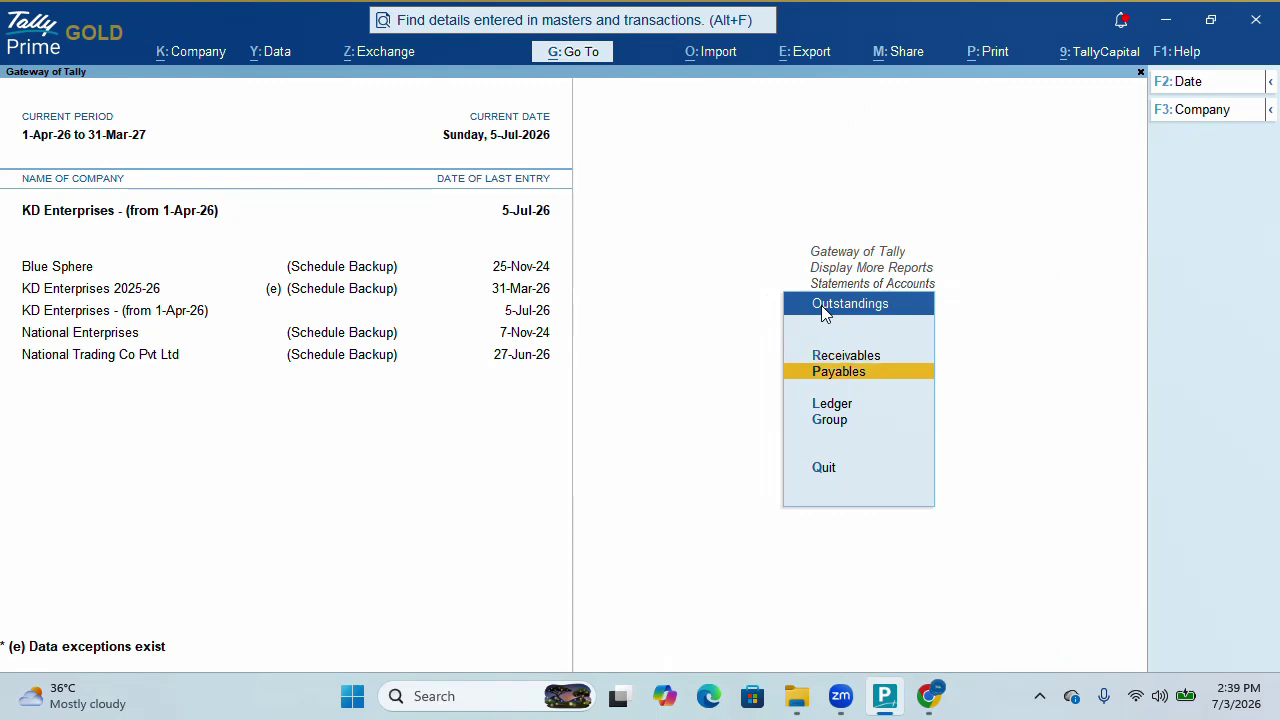
key(Up)
key(Return)
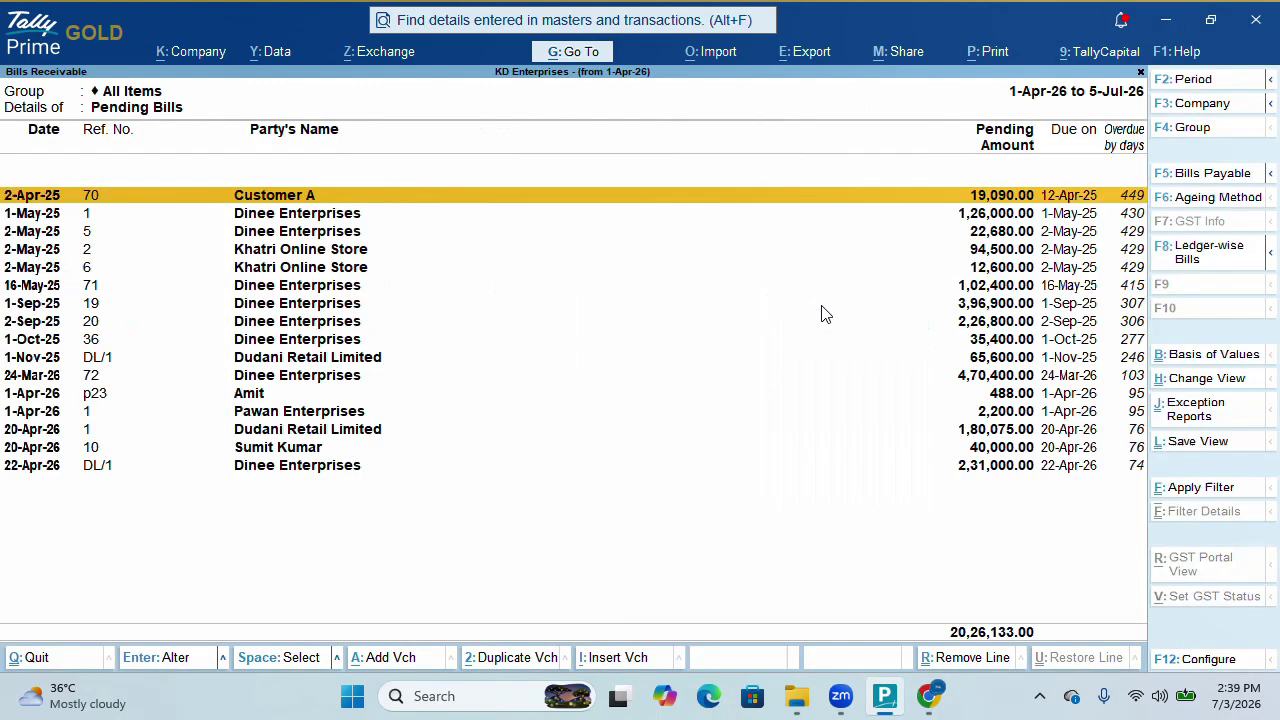
key(Down)
key(Down)
key(Down)
key(Down)
key(Down)
key(Down)
key(Down)
key(Down)
key(Down)
key(Down)
key(Down)
key(Down)
key(Down)
key(Down)
key(Down)
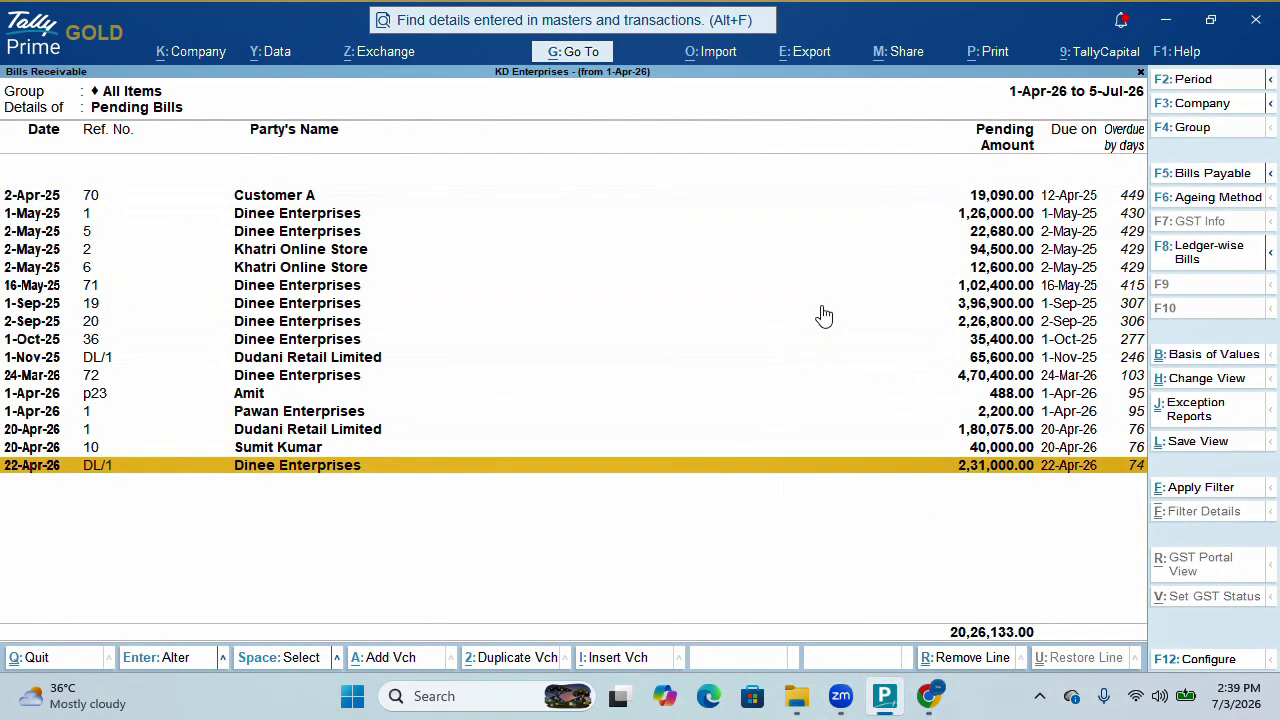
key(Up)
key(Up)
key(Up)
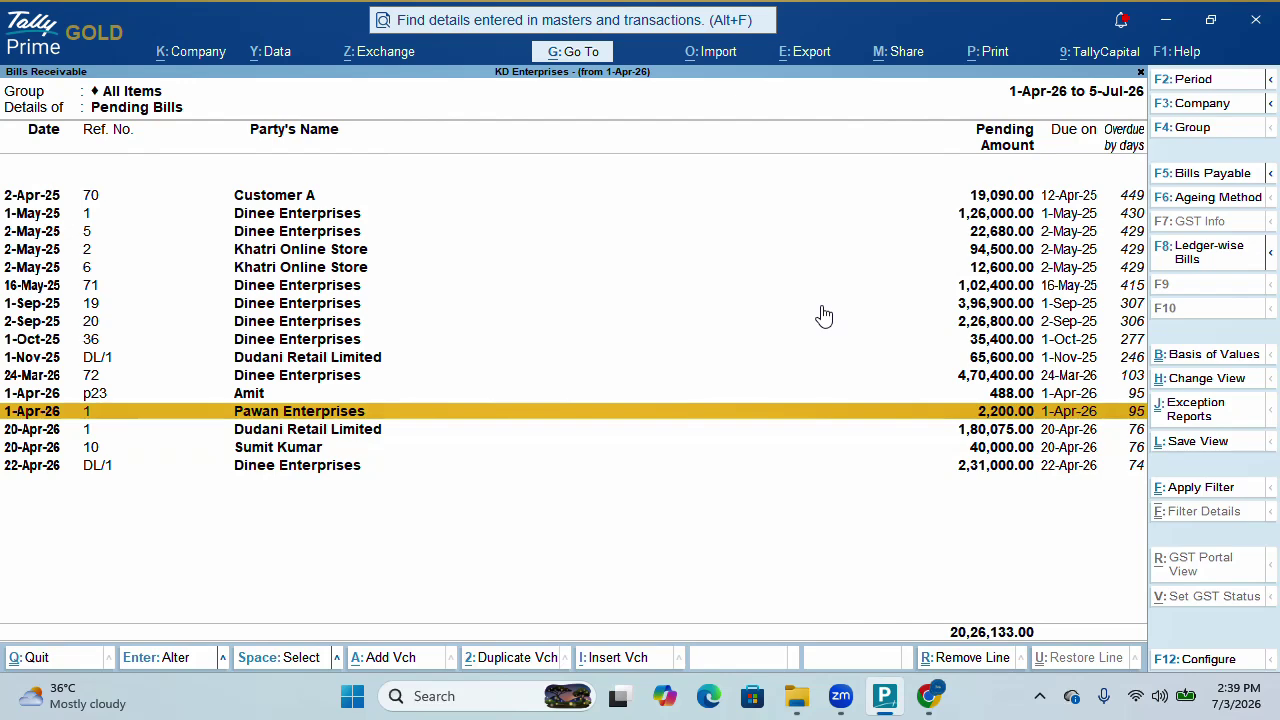
key(Down)
key(Down)
key(Down)
key(Escape)
Check Chaudhory Enterprises' ledger outstandings showing bill 323 pending at 83,160.00 Cr
key(Down)
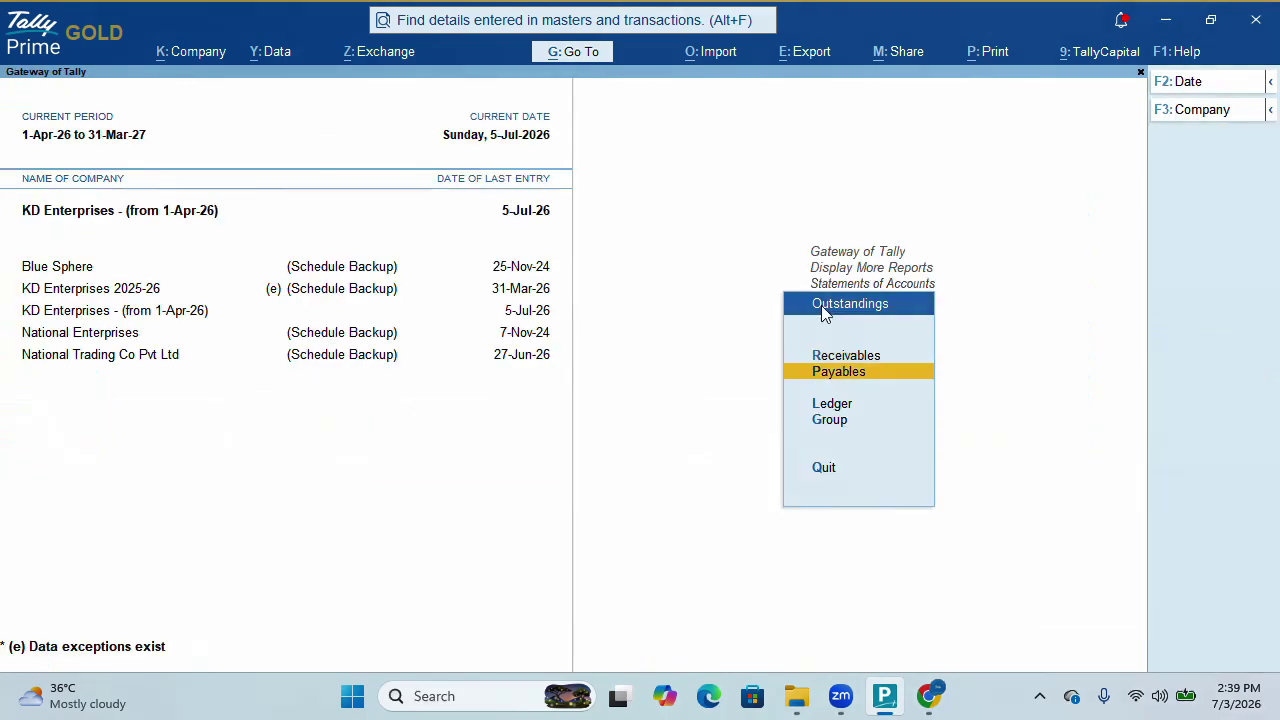
key(Down)
key(Return)
text(Ch)
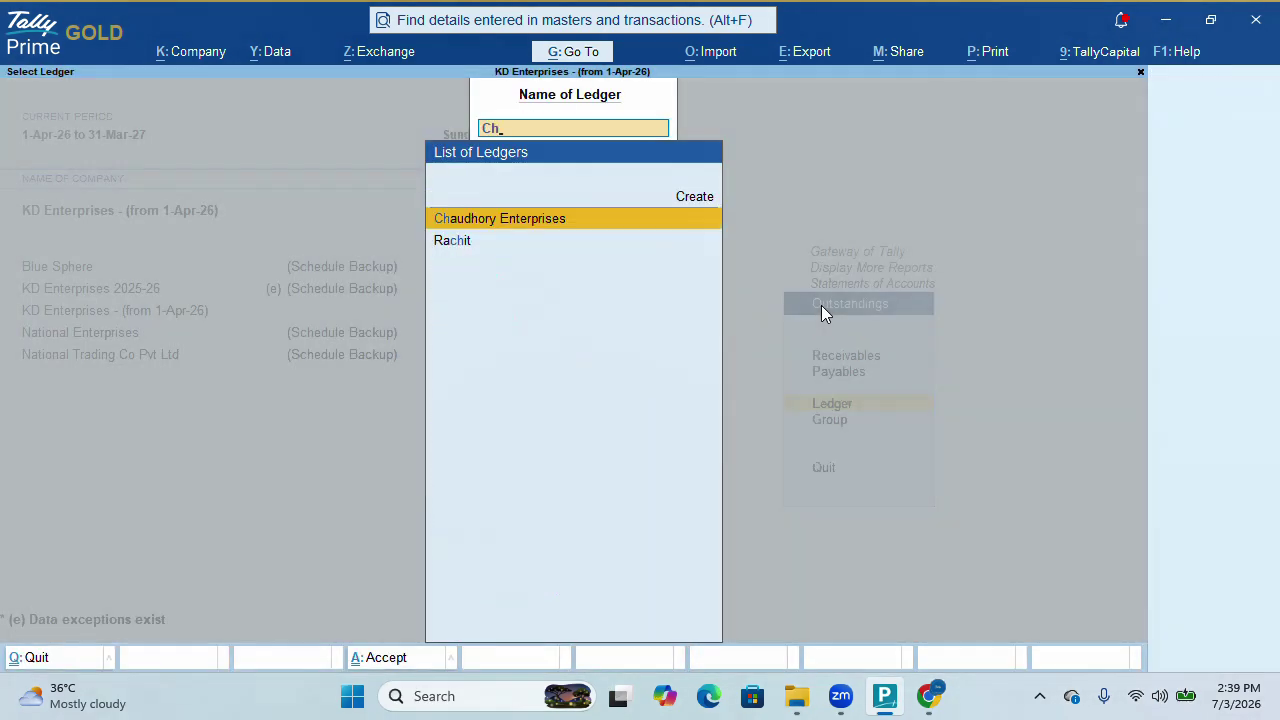
key(Return)
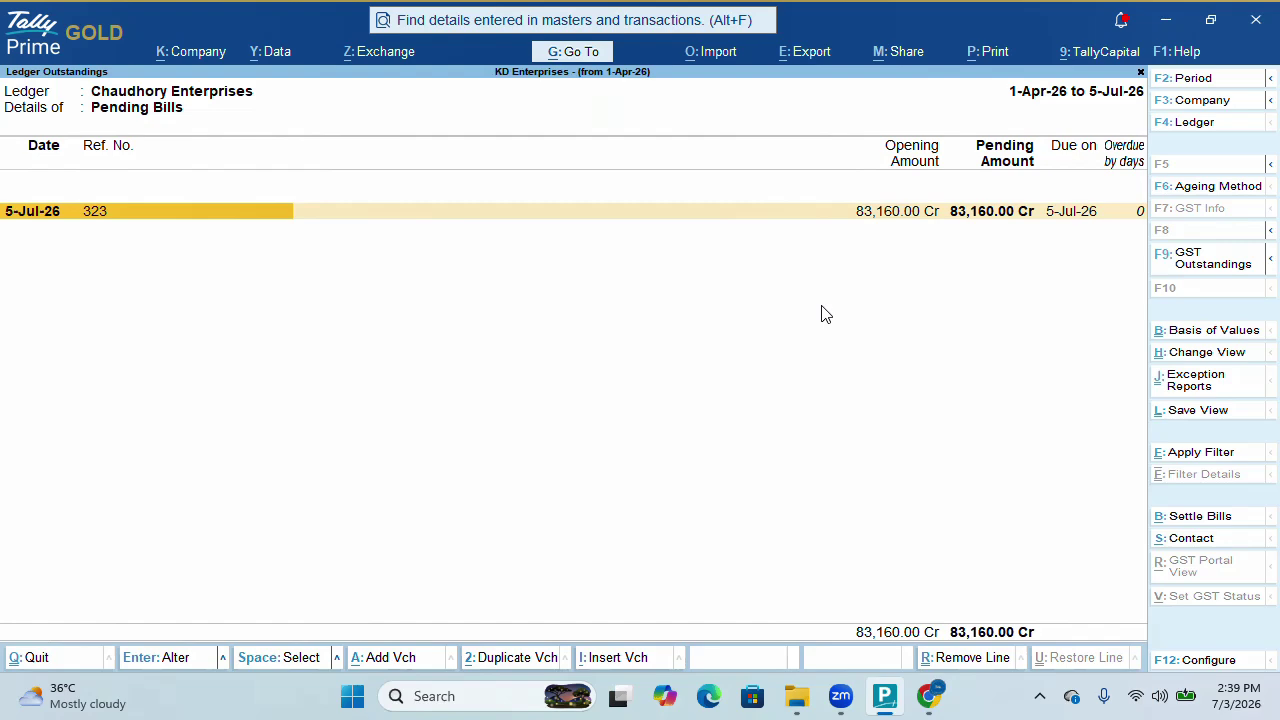
key(Escape)
Start a Payment voucher debiting Chaudhory Enterprises against bill 323
key(Escape)
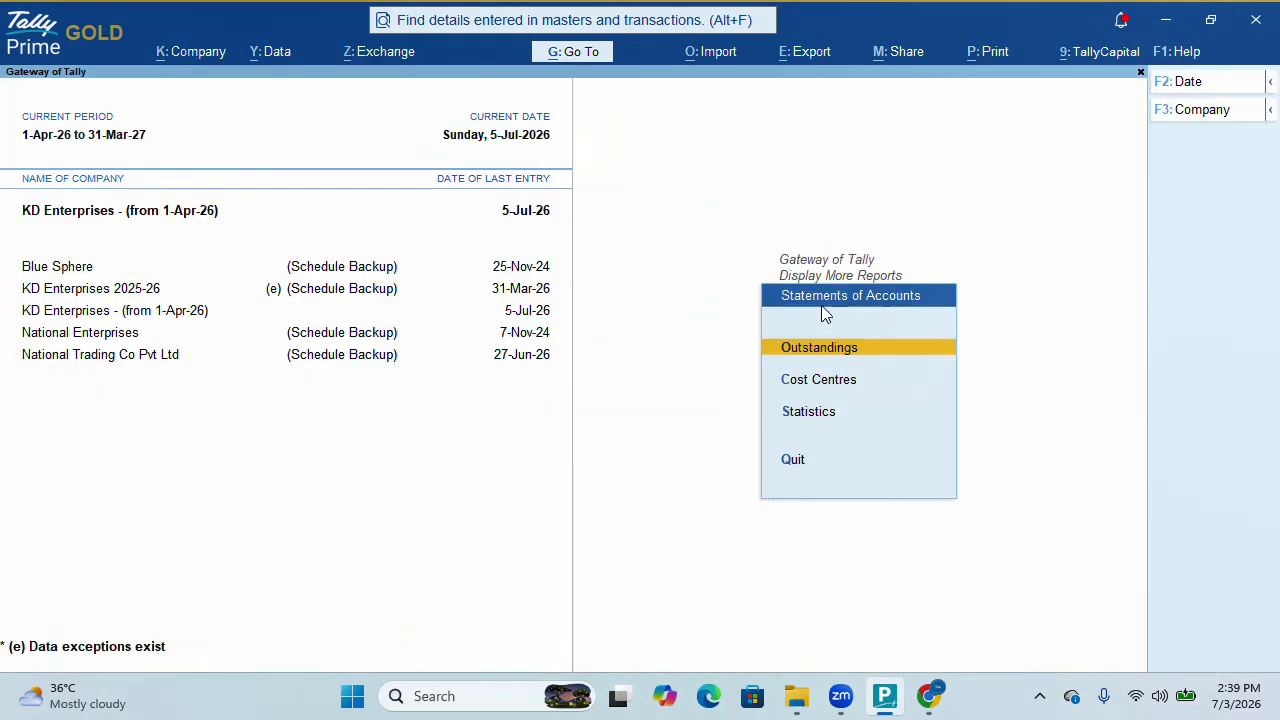
key(Escape)
key(Escape)
key(Up)
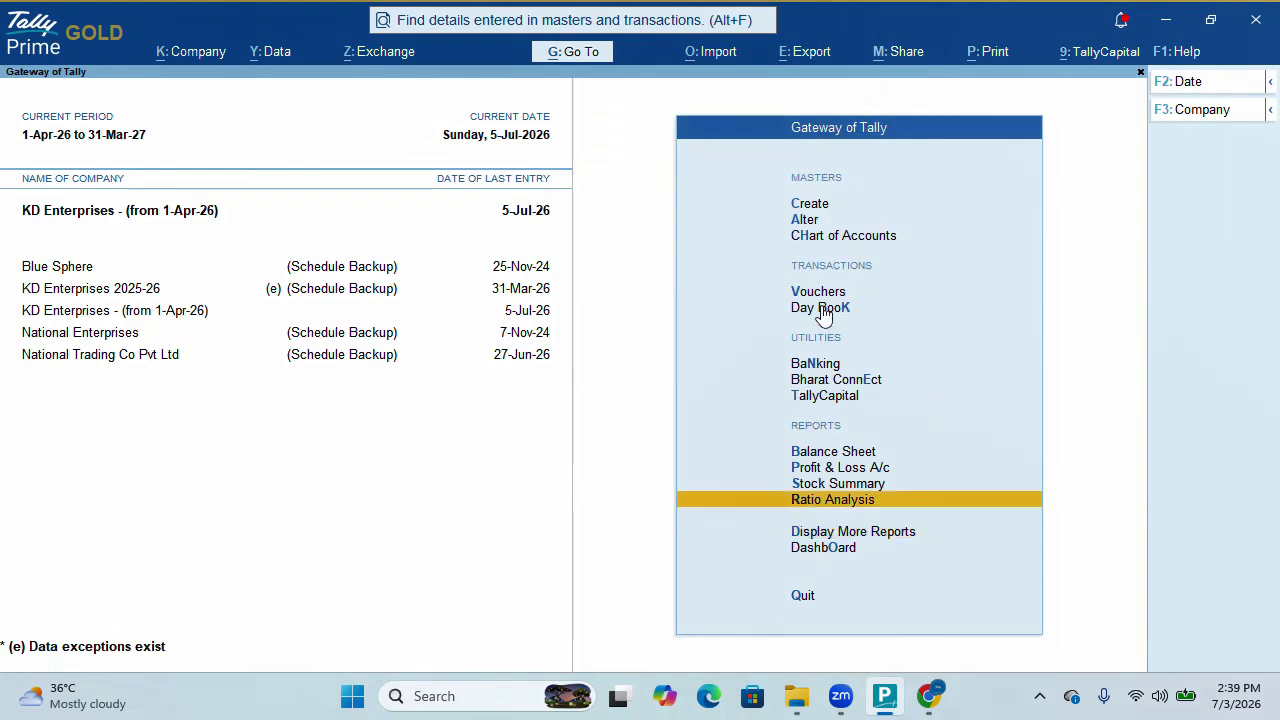
key(Up)
key(Up)
key(Up)
key(Up)
key(Up)
key(Up)
key(Up)
key(Up)
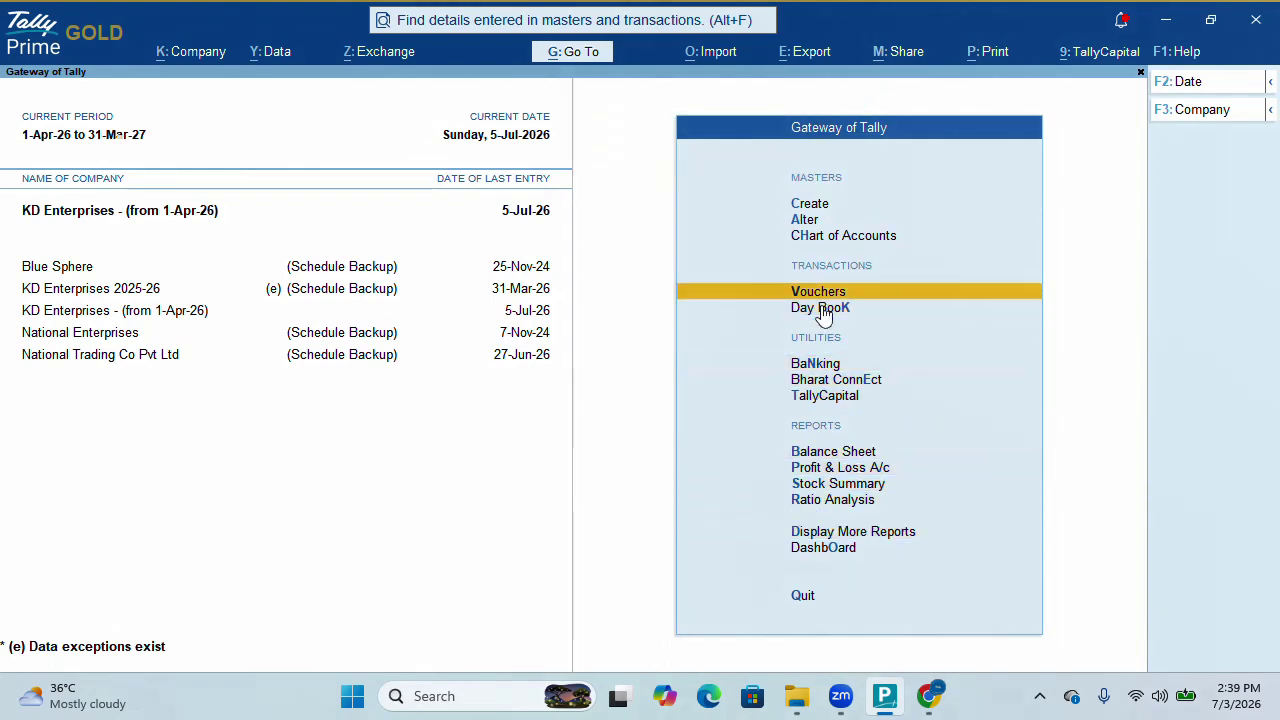
key(Return)
key(F5)
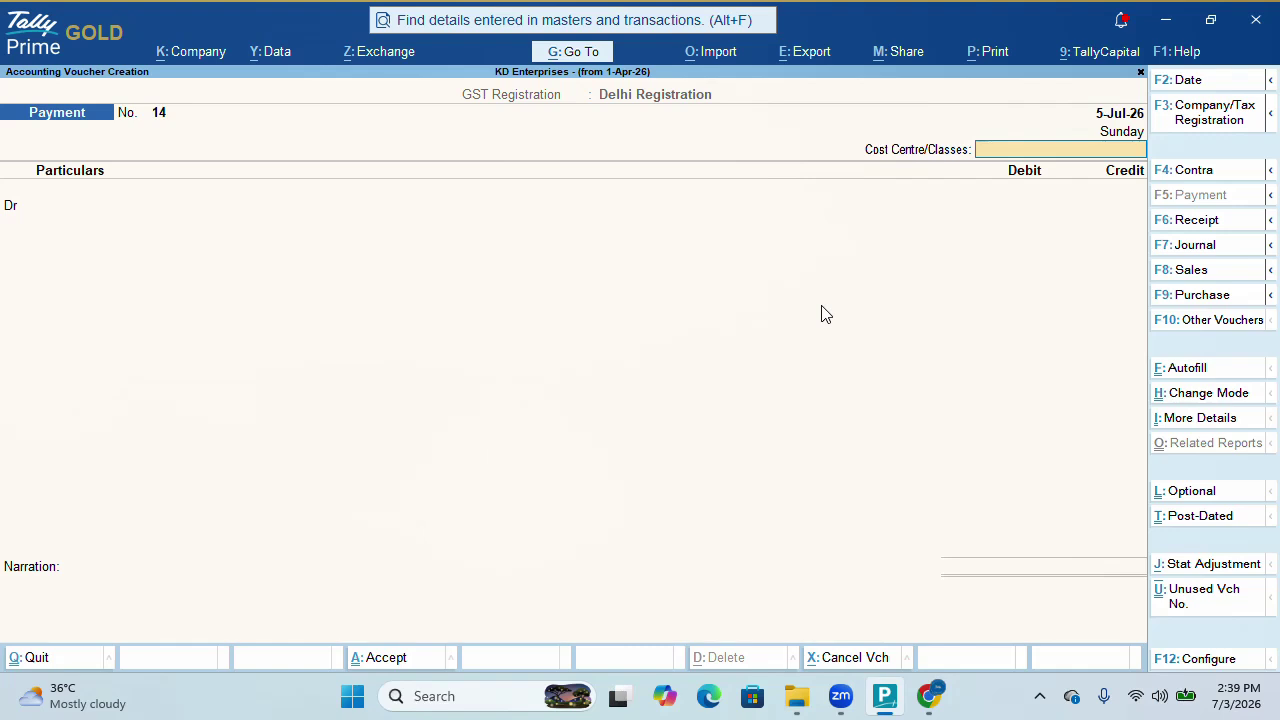
key(Return)
text(Ch)
key(Return)
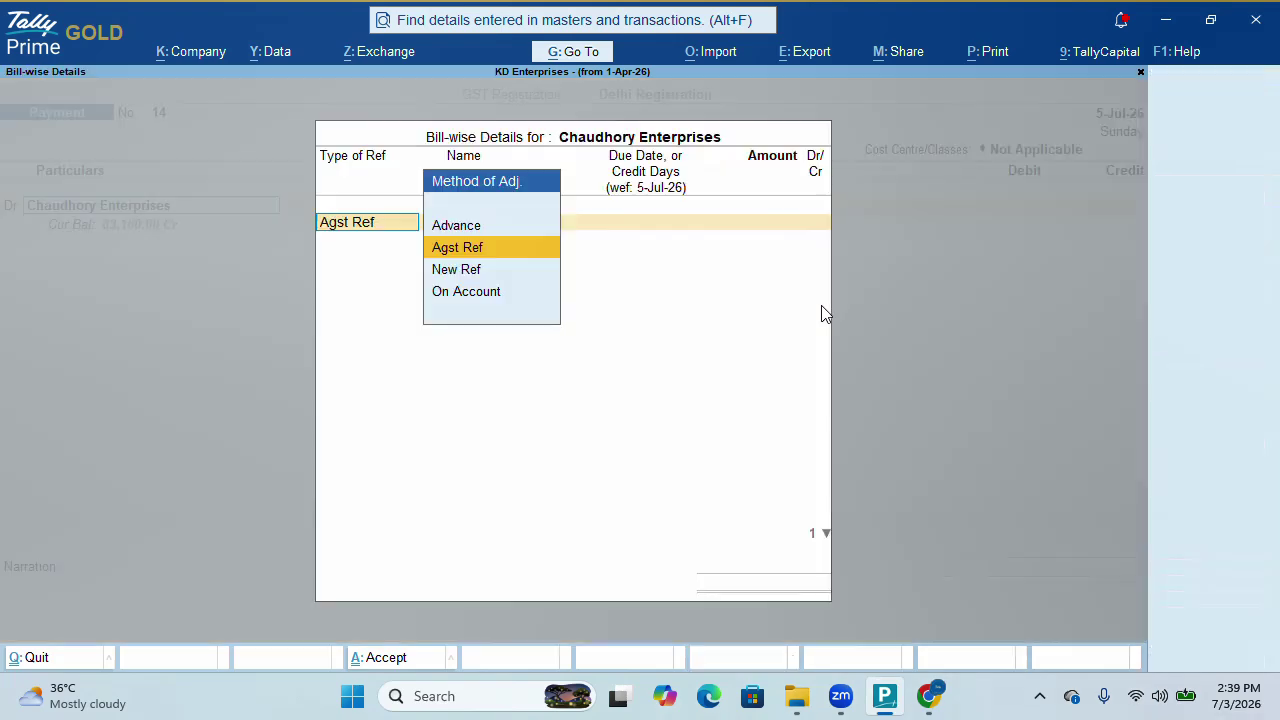
key(Return)
key(Return)
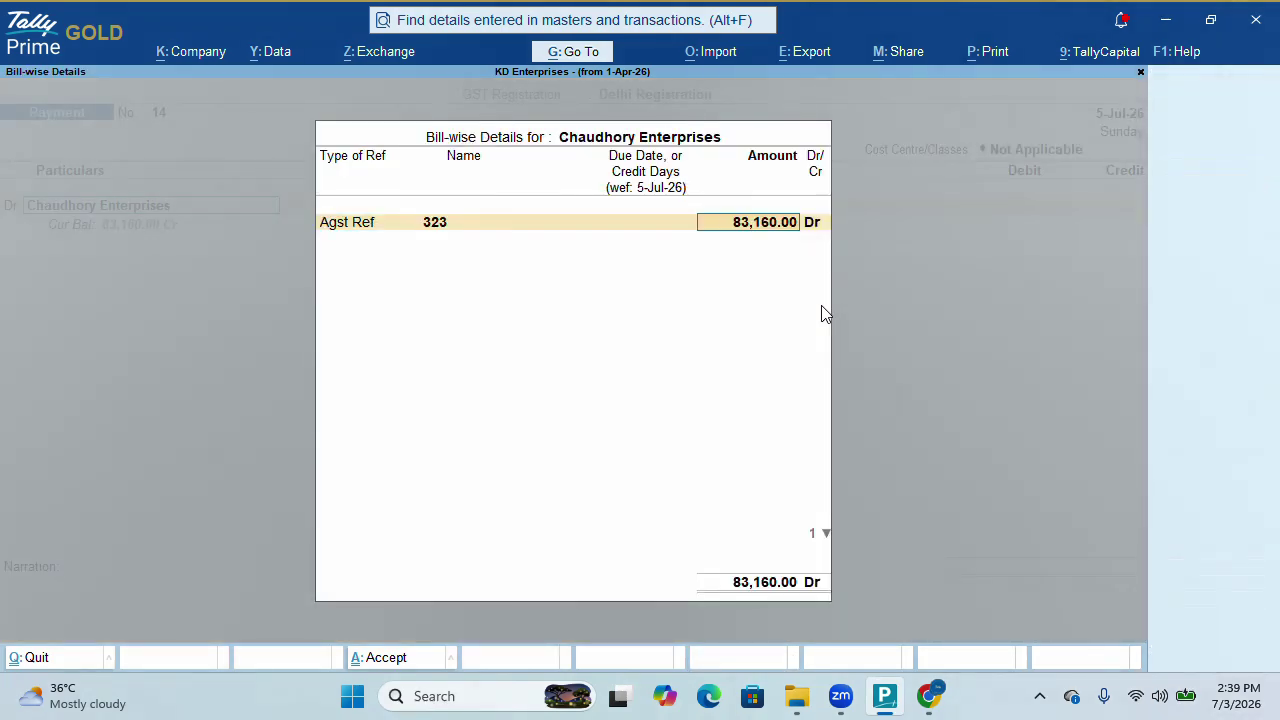
key(Return)
key(Return)
key(Return)
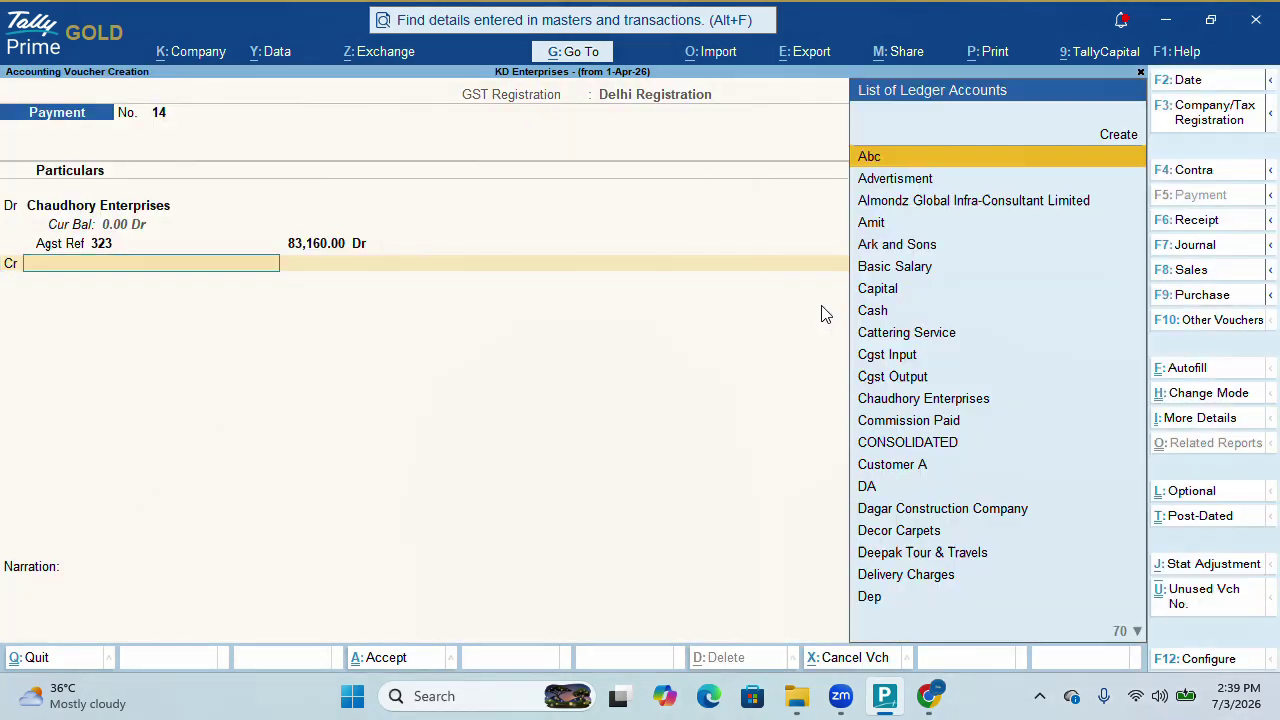
Credit SBI 83,160.00 by cheque with its number and save Payment No. 14
text(S)
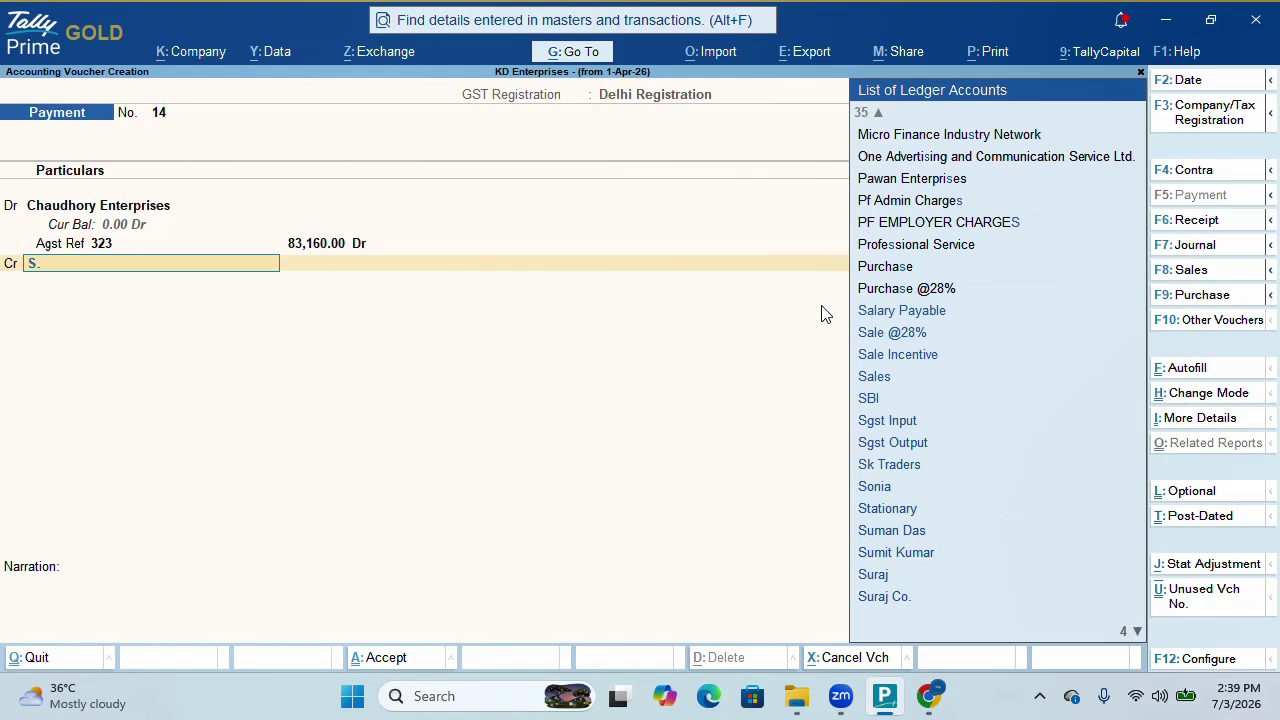
text(BI)
key(Return)
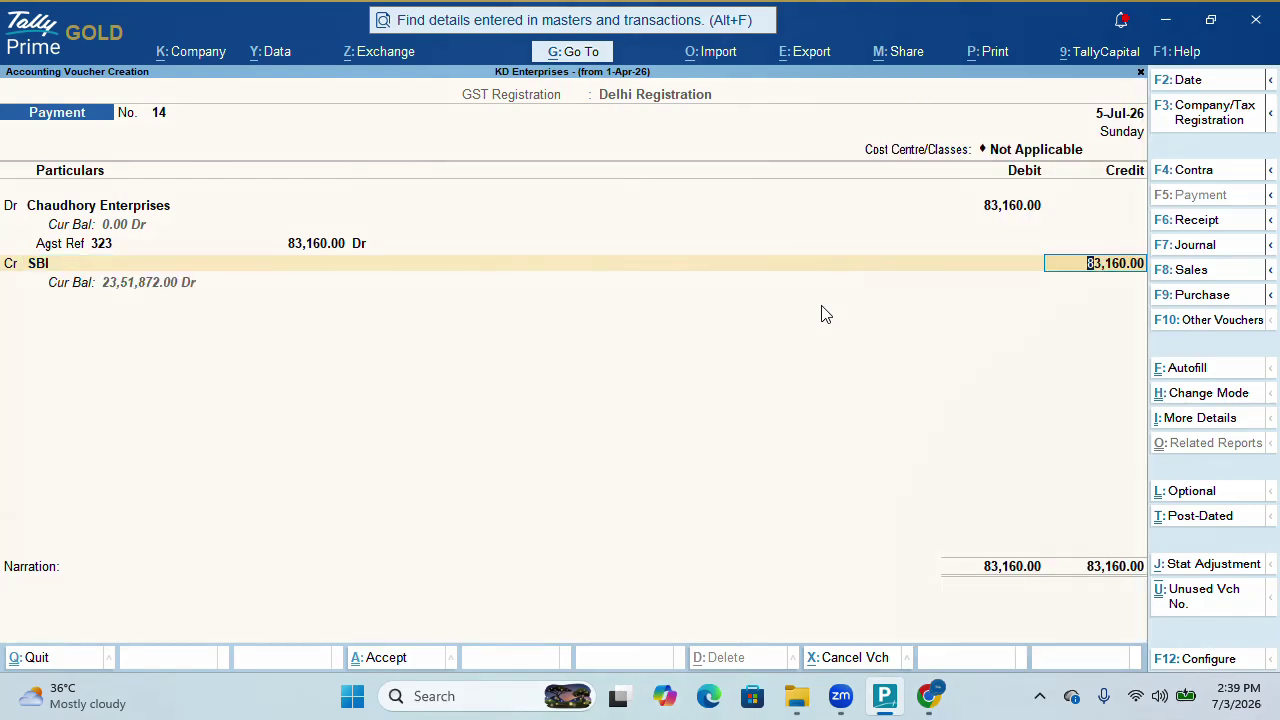
key(Return)
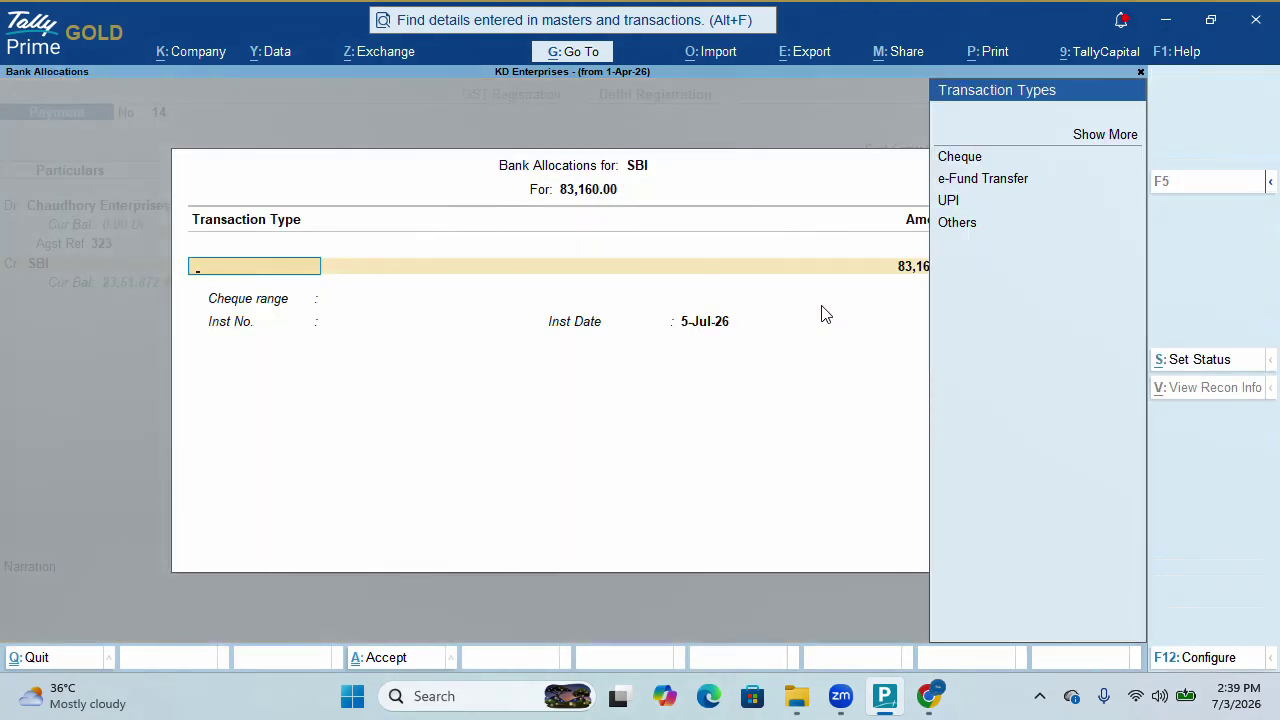
key(Down)
key(Return)
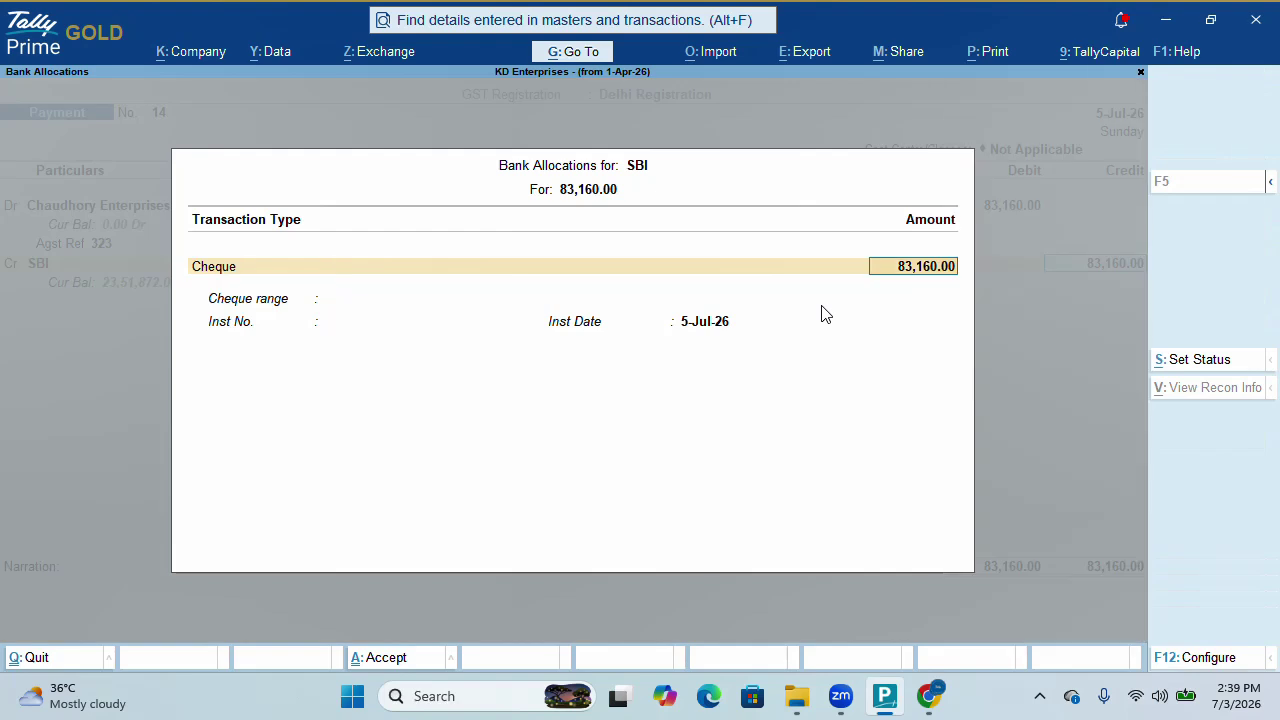
key(Return)
text(343333)
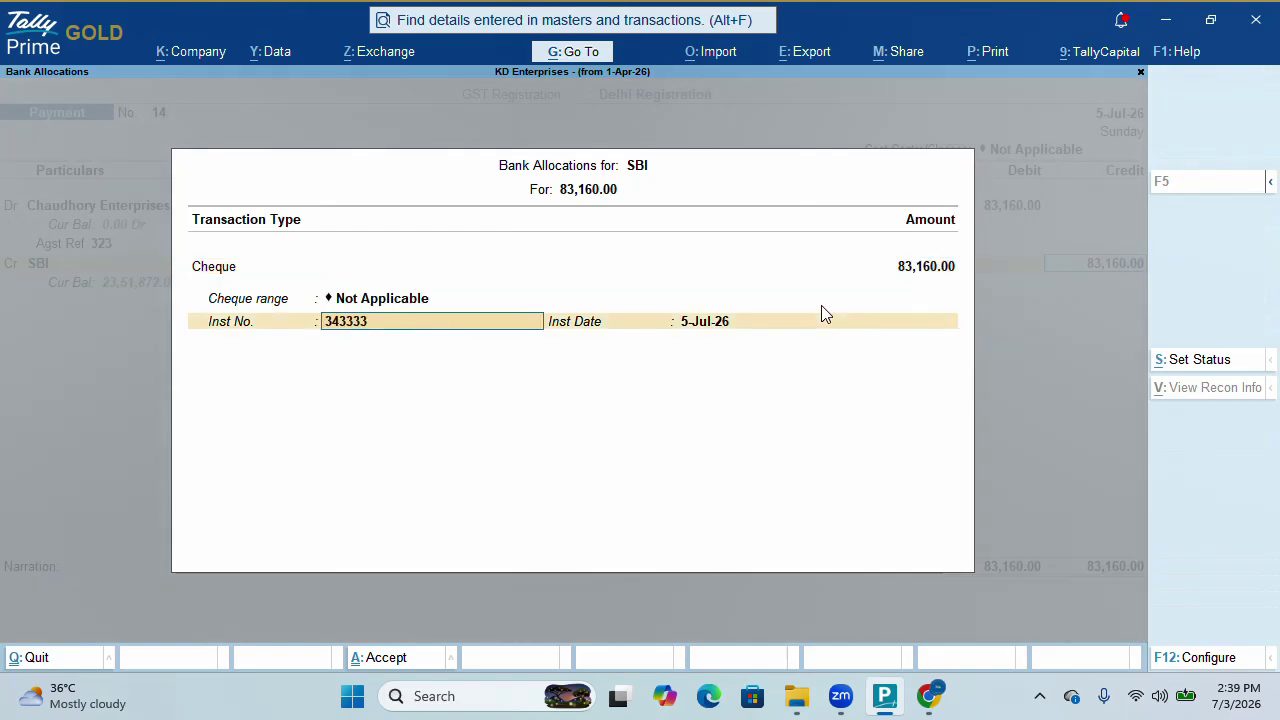
key(Return)
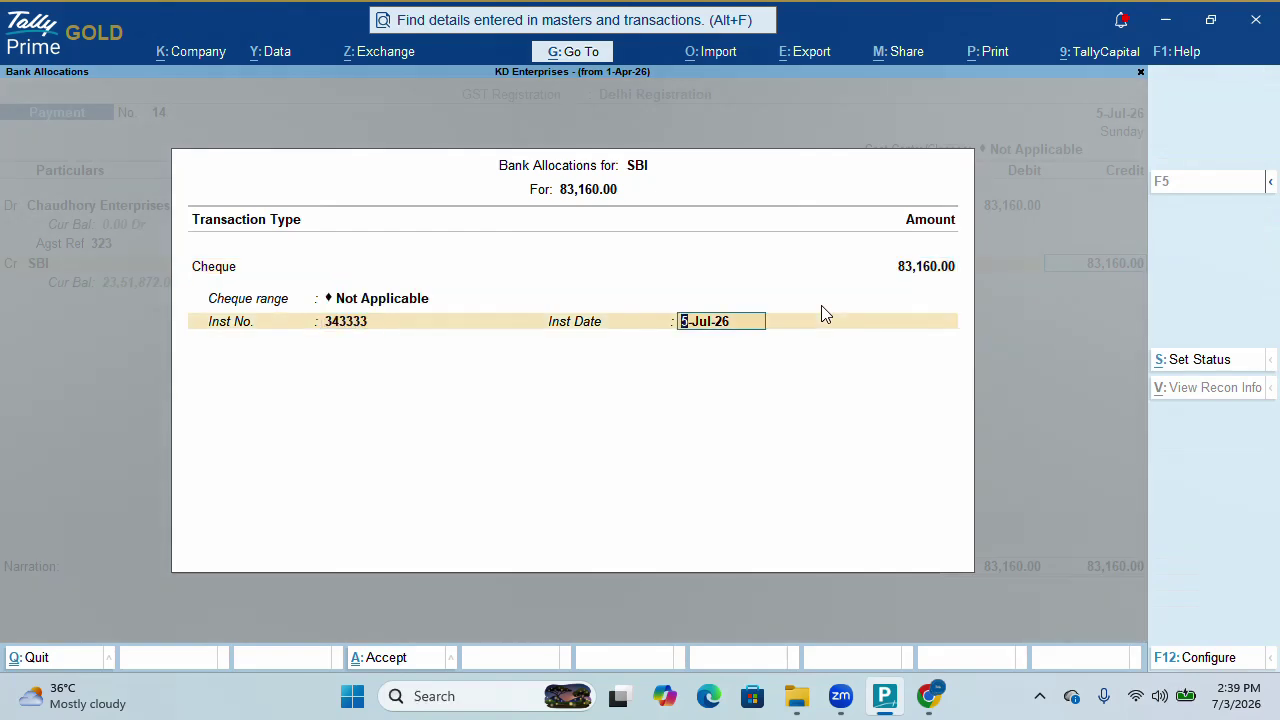
key(Return)
key(ctrl+a)
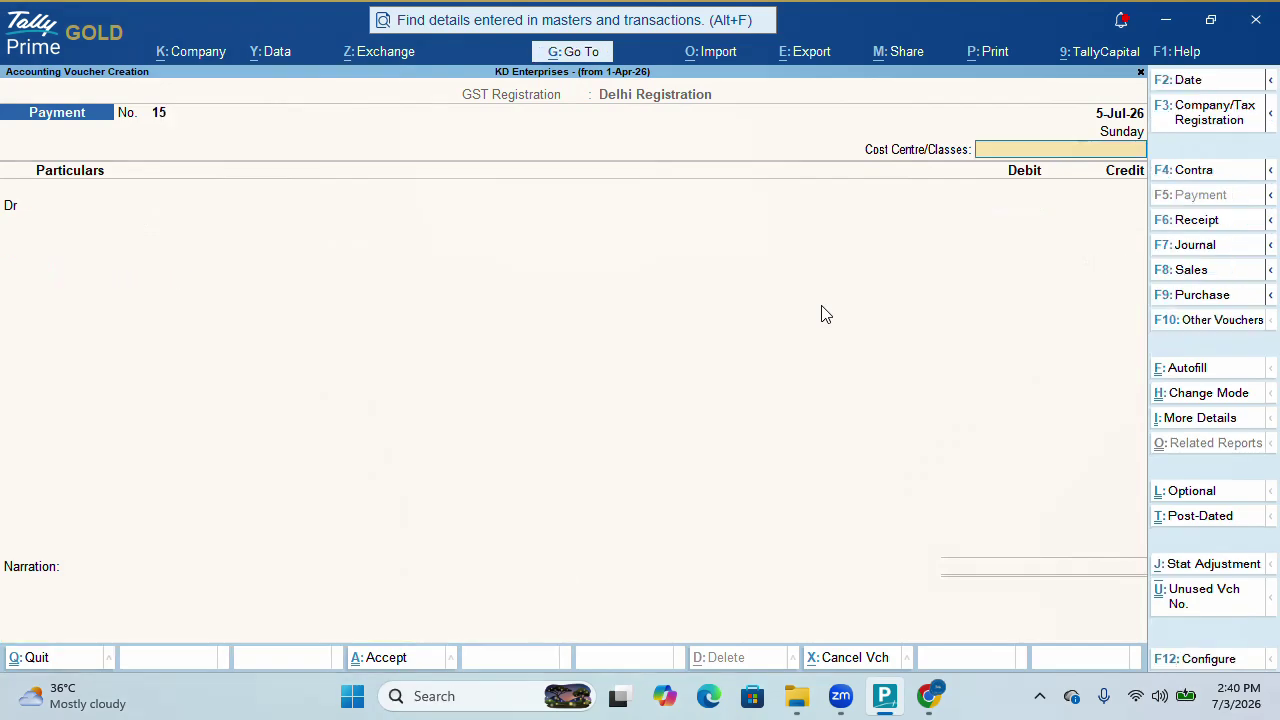
Drill from Stock Summary into Tshirt's July inwards: 990 pcs worth 79,200.00
key(Escape)
key(Down)
key(Down)
key(Down)
key(Down)
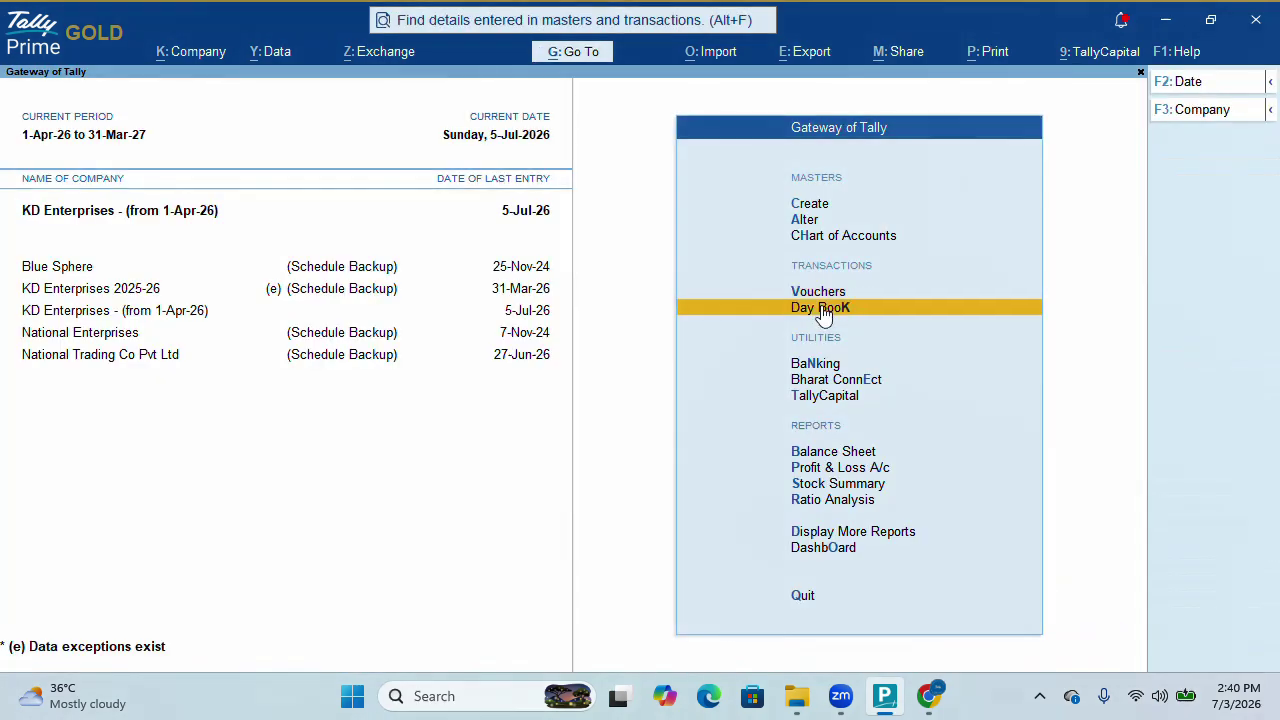
key(Down)
key(Down)
key(Down)
key(Return)
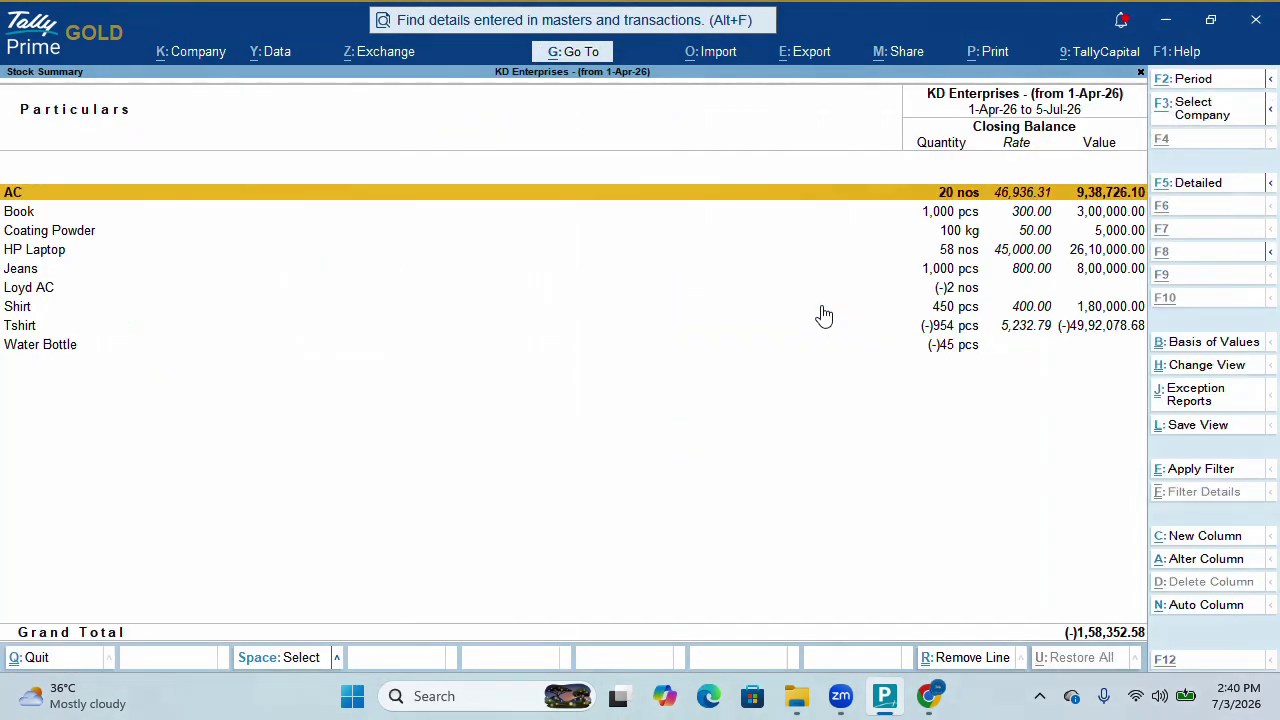
key(alt+F5)
key(Down)
key(Down)
key(Down)
key(alt+F5)
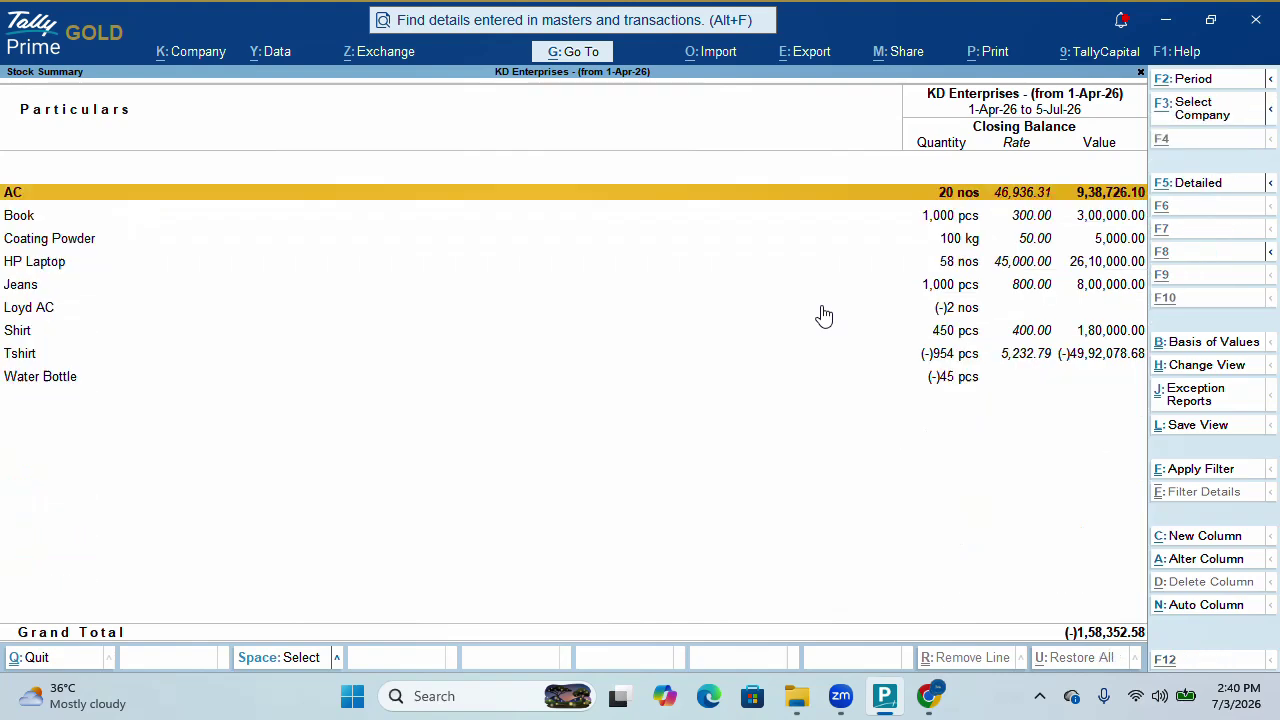
key(Down)
key(Down)
key(Down)
key(Down)
key(Down)
key(Down)
key(Down)
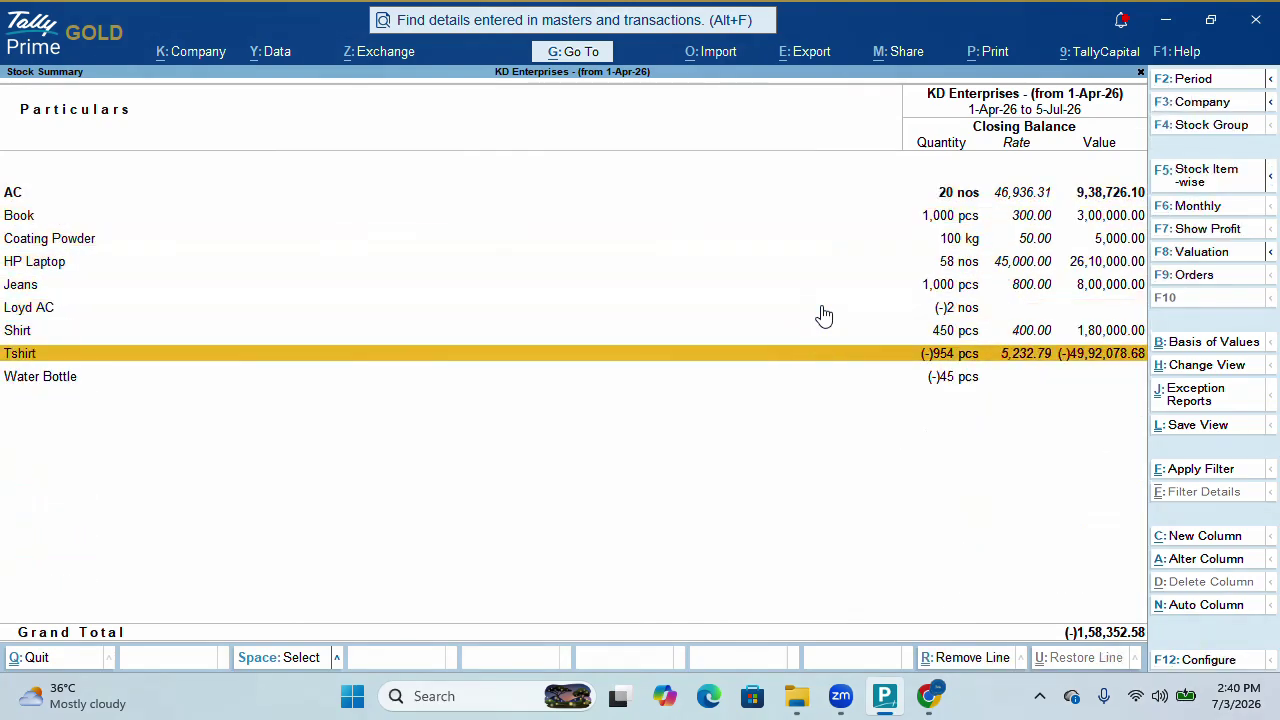
key(Return)
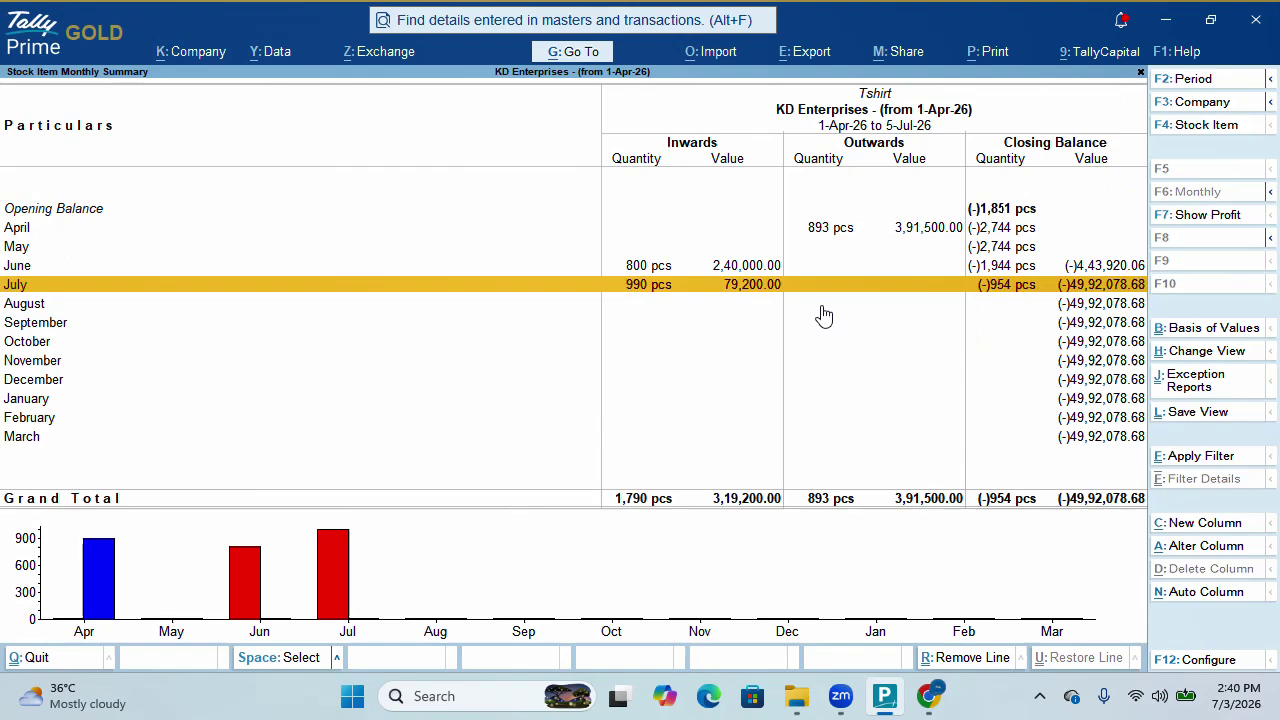
key(Return)
key(Return)
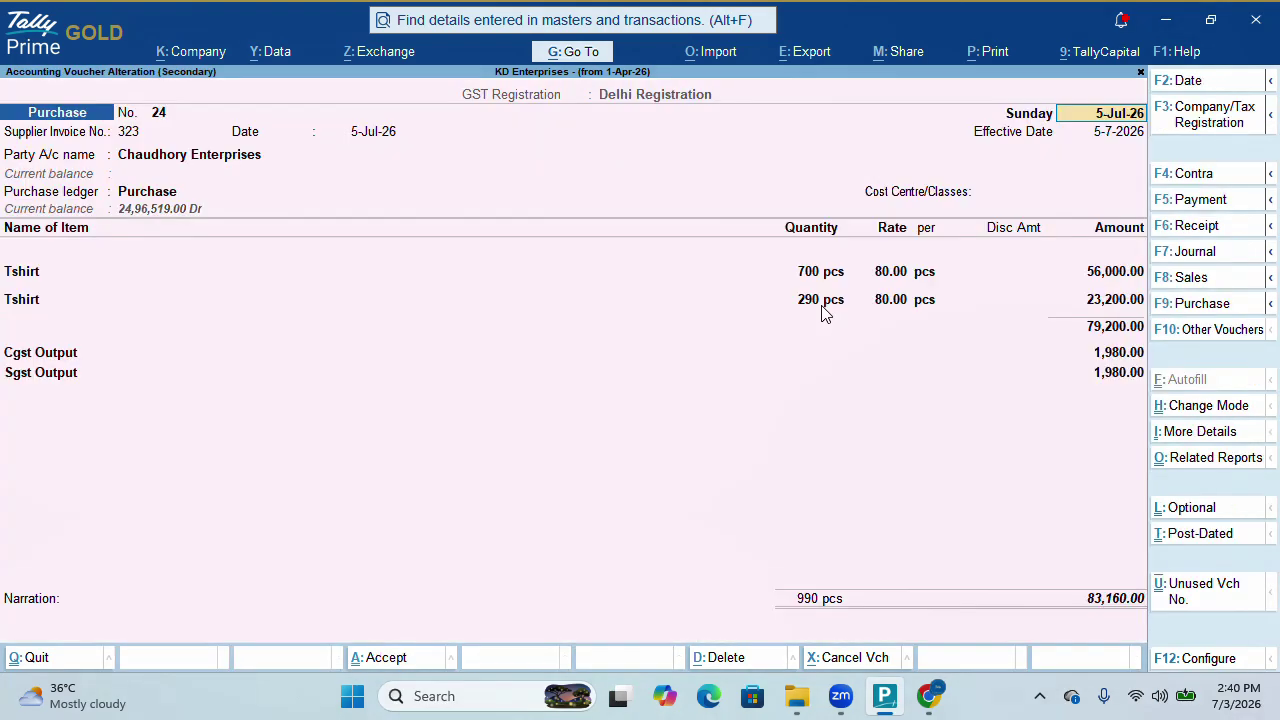
Close the stock reports and go to Display More Reports
key(Escape)
key(Escape)
key(Escape)
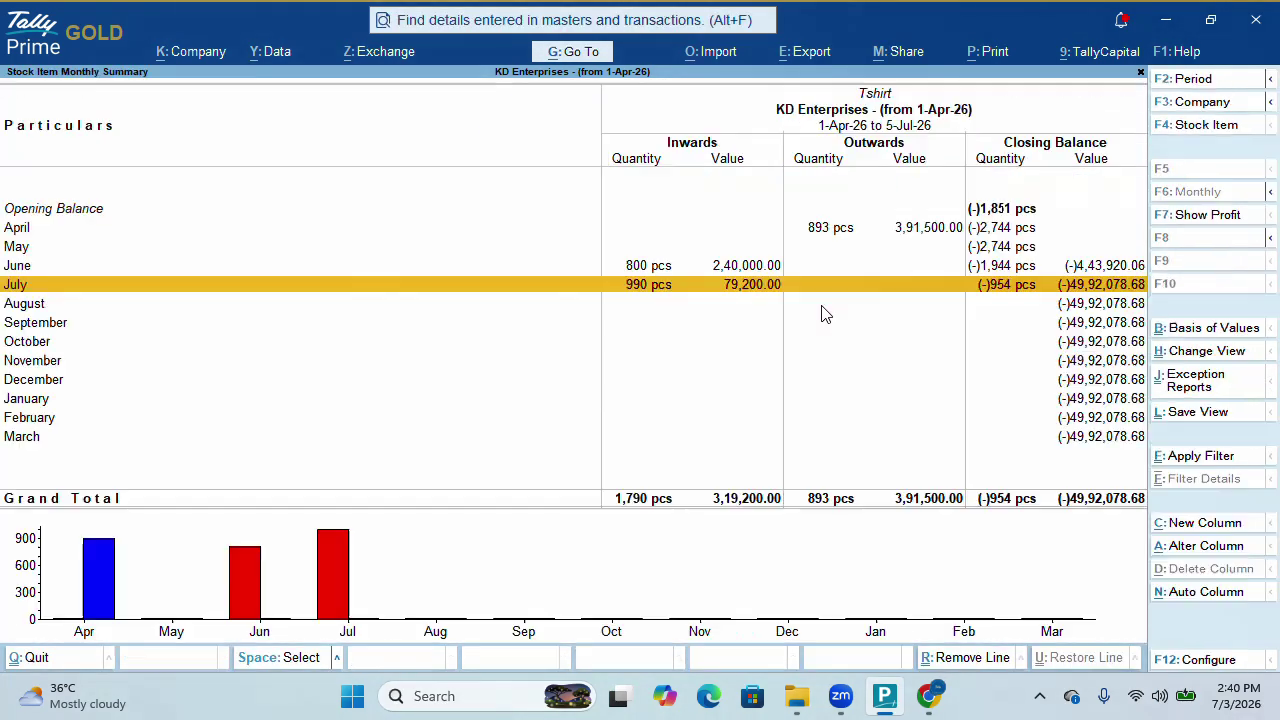
key(Escape)
key(Down)
key(Down)
Check Statements of Inventory > Purchase Bills Pending now shows no unbilled receipts
key(Return)
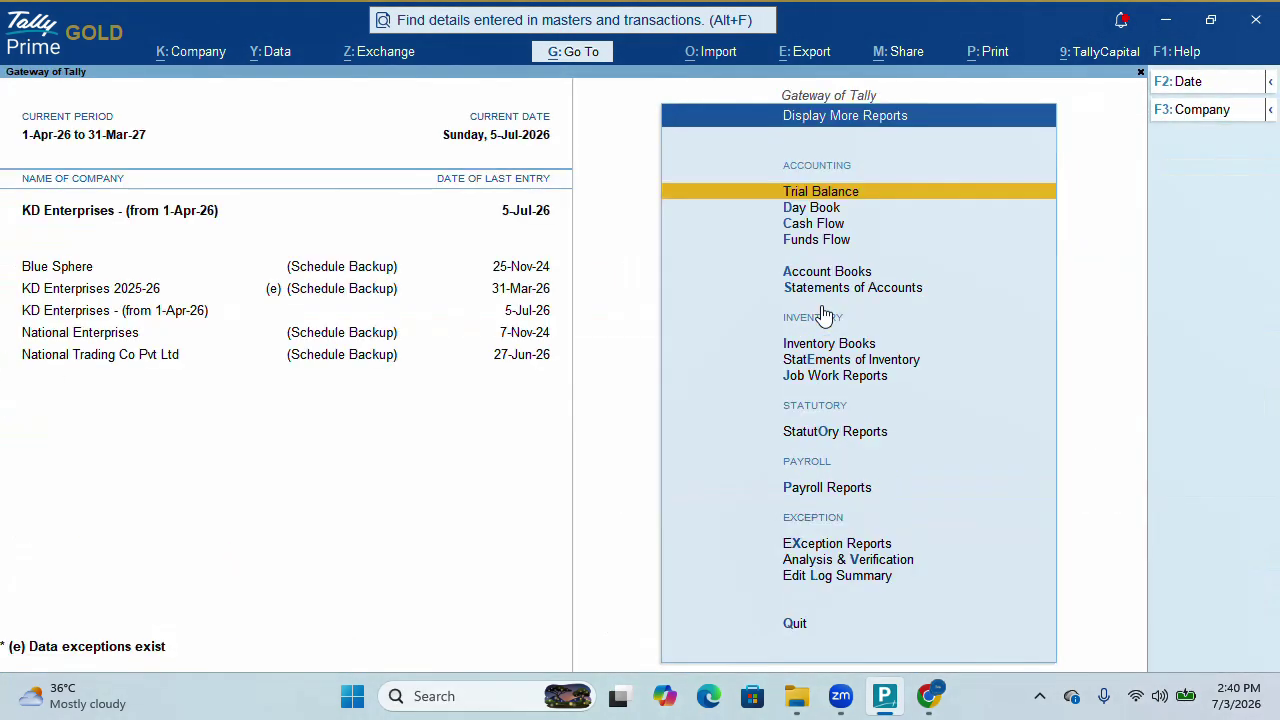
key(Down)
key(Down)
key(Down)
key(Down)
key(Down)
key(Down)
key(Down)
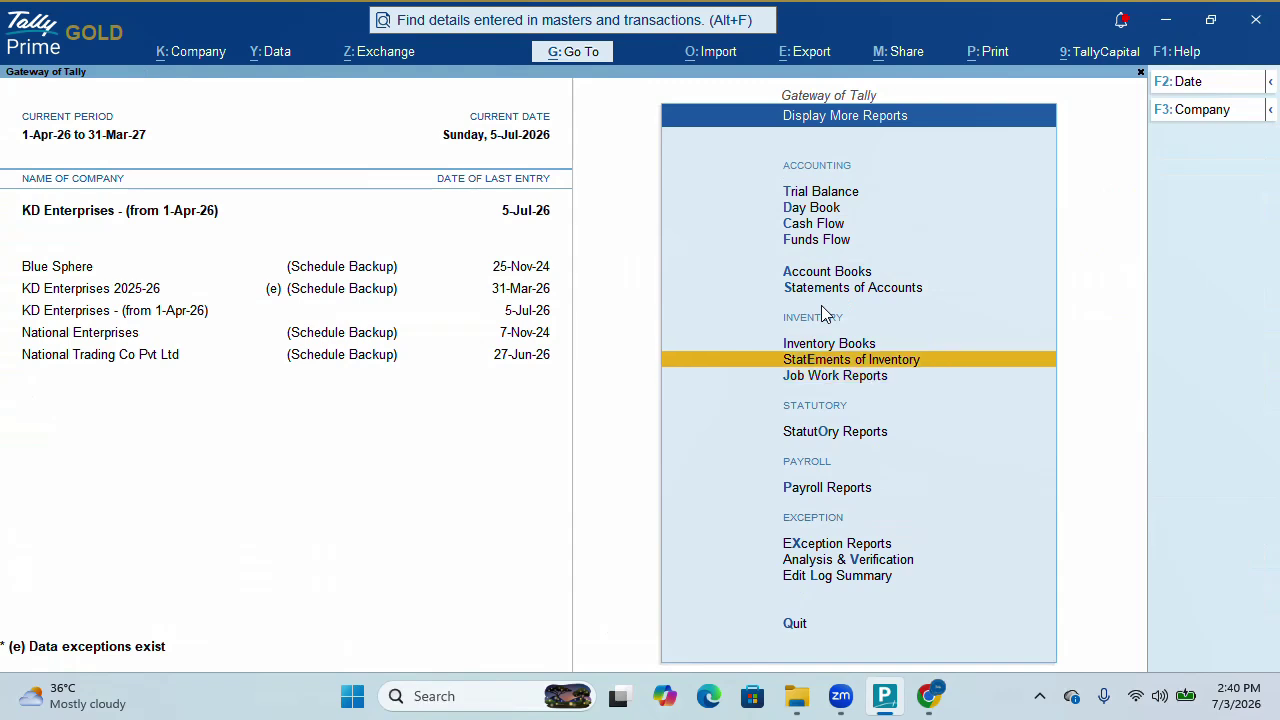
key(Return)
key(Down)
key(Down)
key(Down)
key(Down)
key(Down)
key(Down)
key(Down)
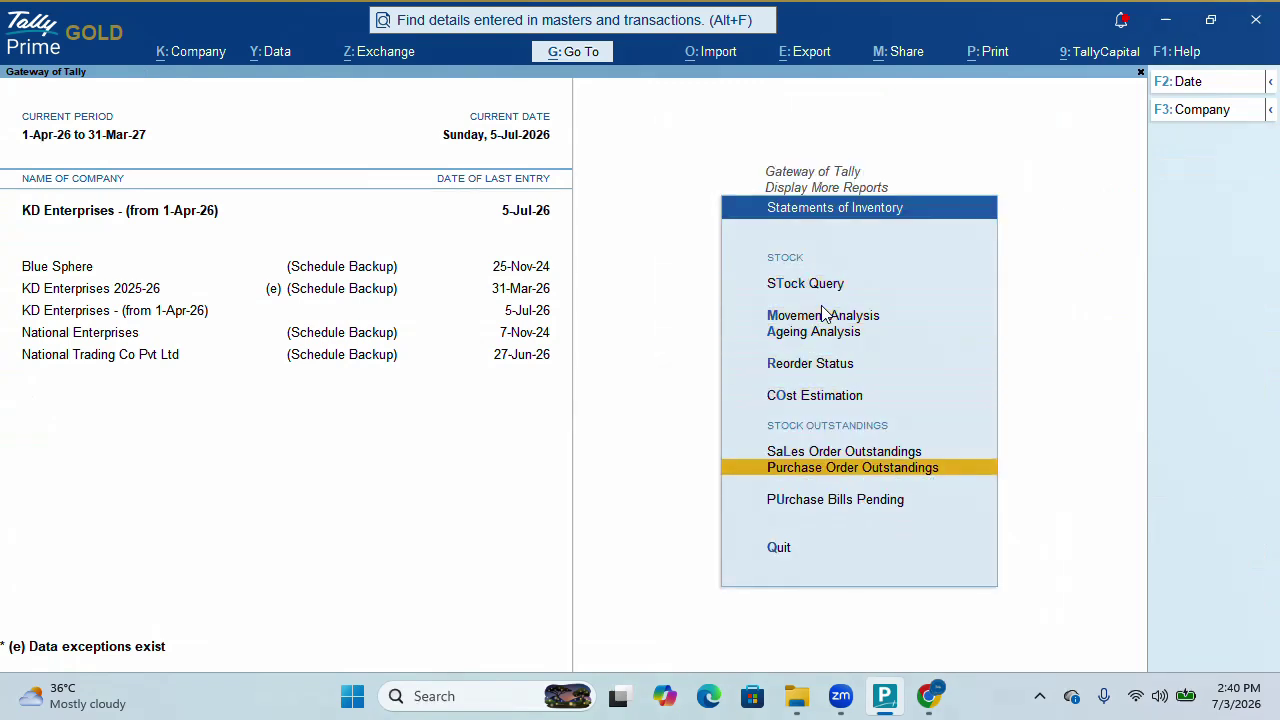
key(Return)
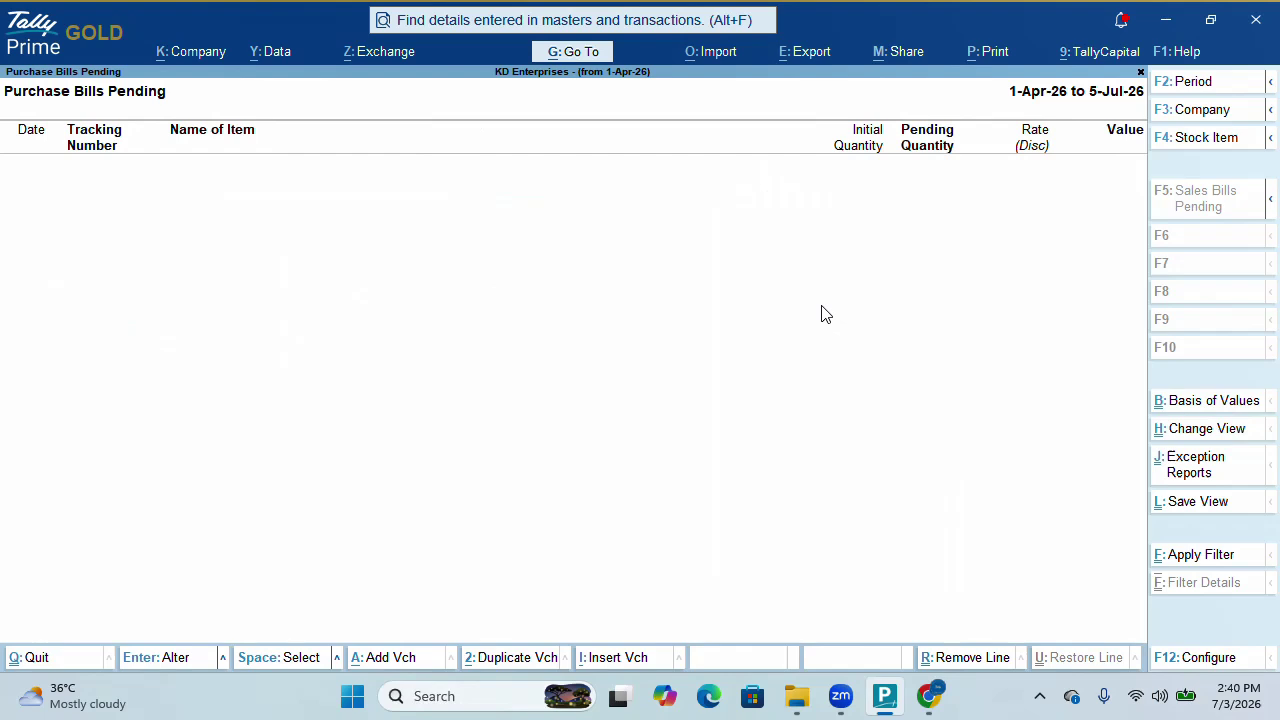
key(Escape)
key(Escape)
key(Escape)
key(Escape)
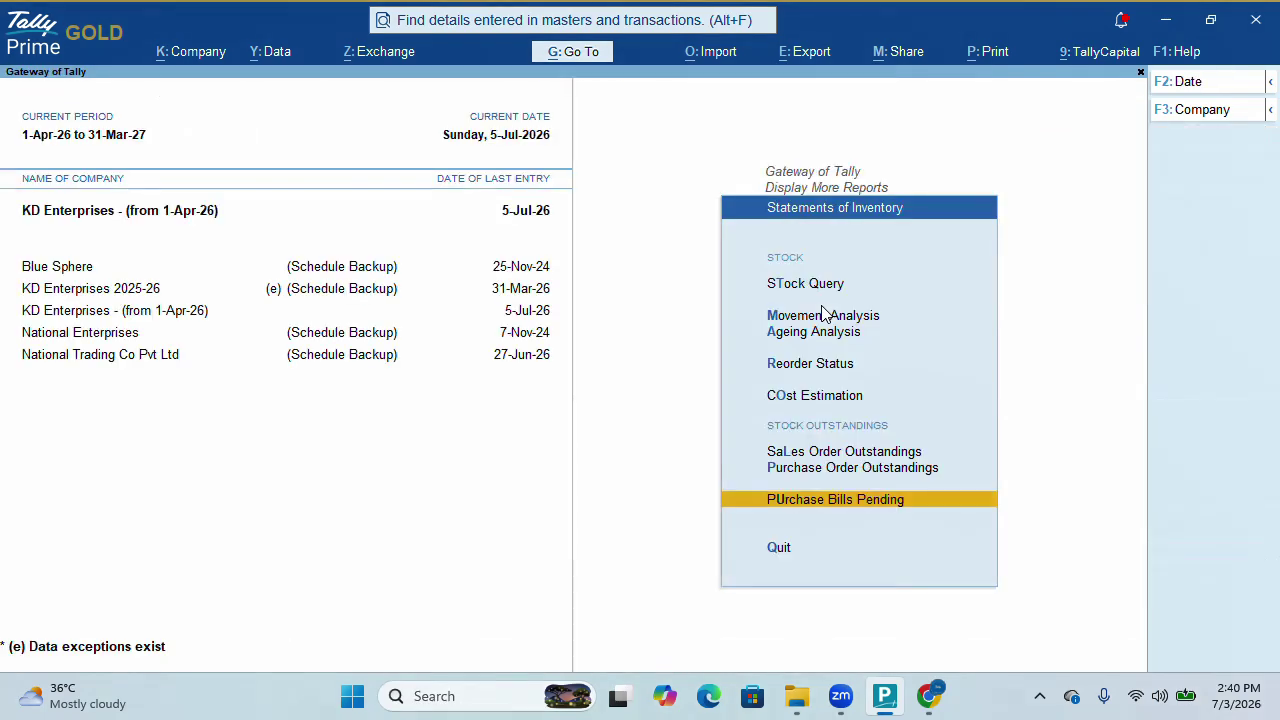
Decline quitting and remain at the Gateway of Tally
key(Escape)
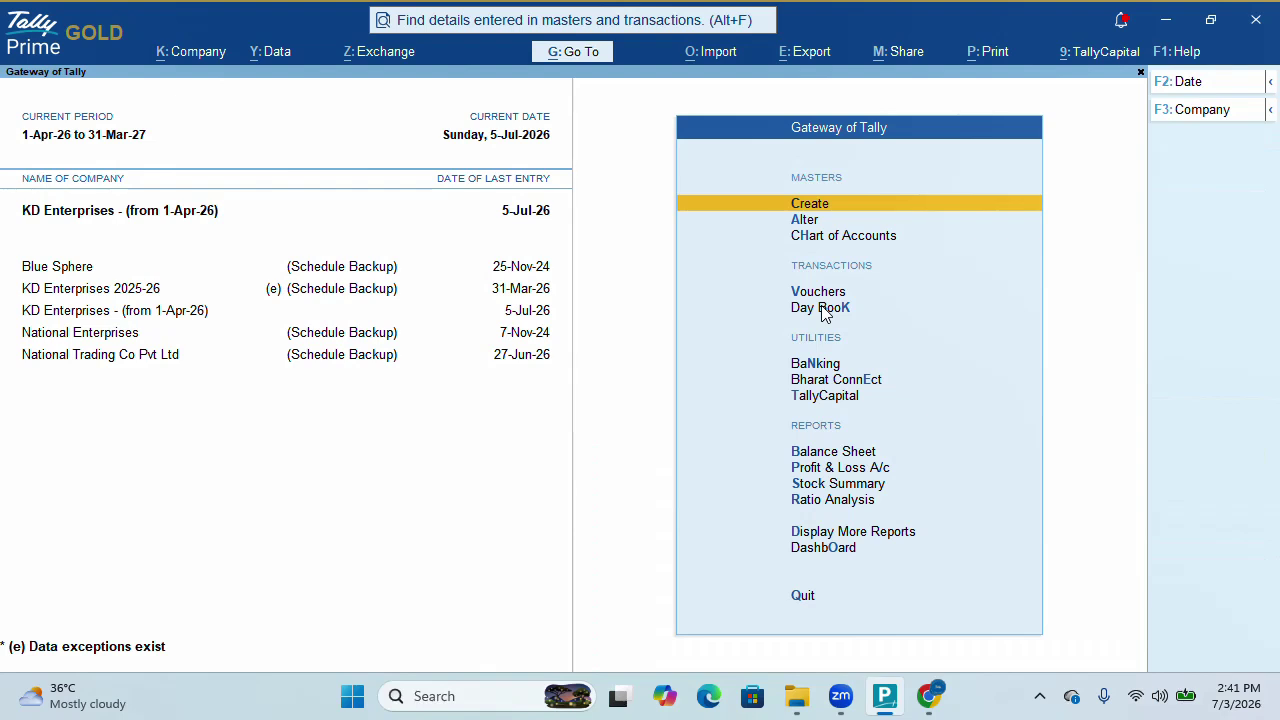
key(ctrl)
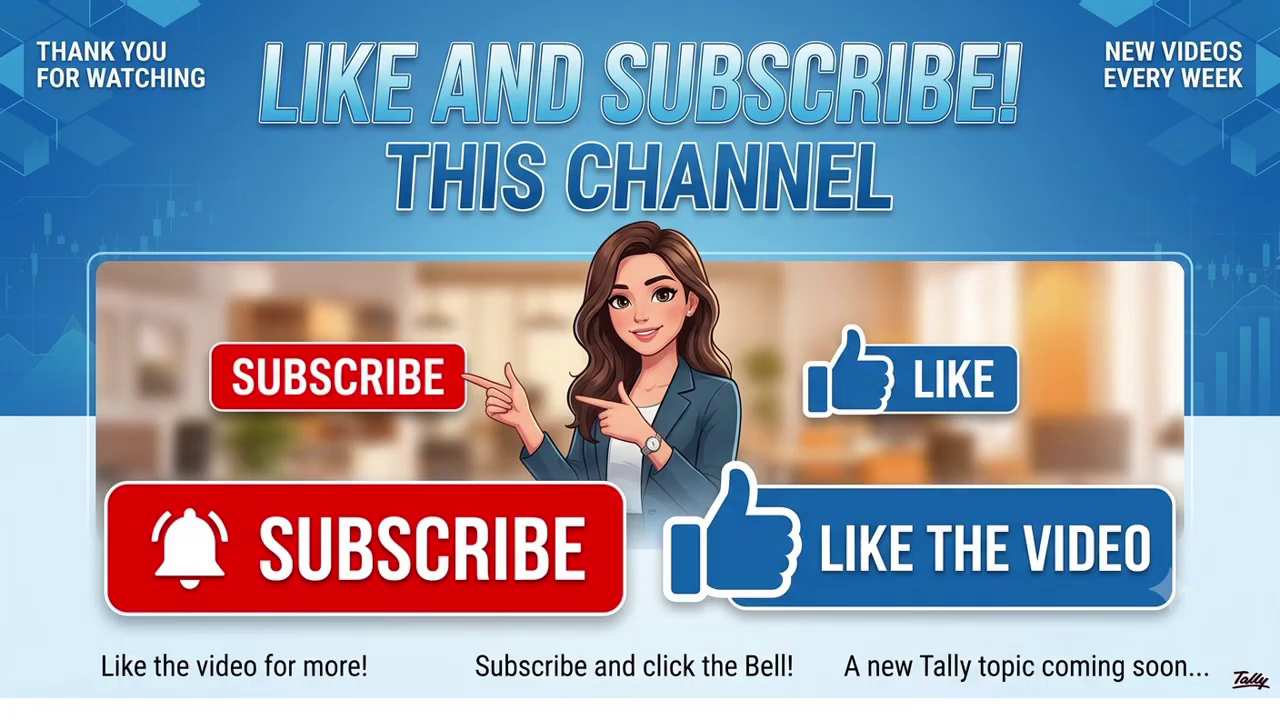